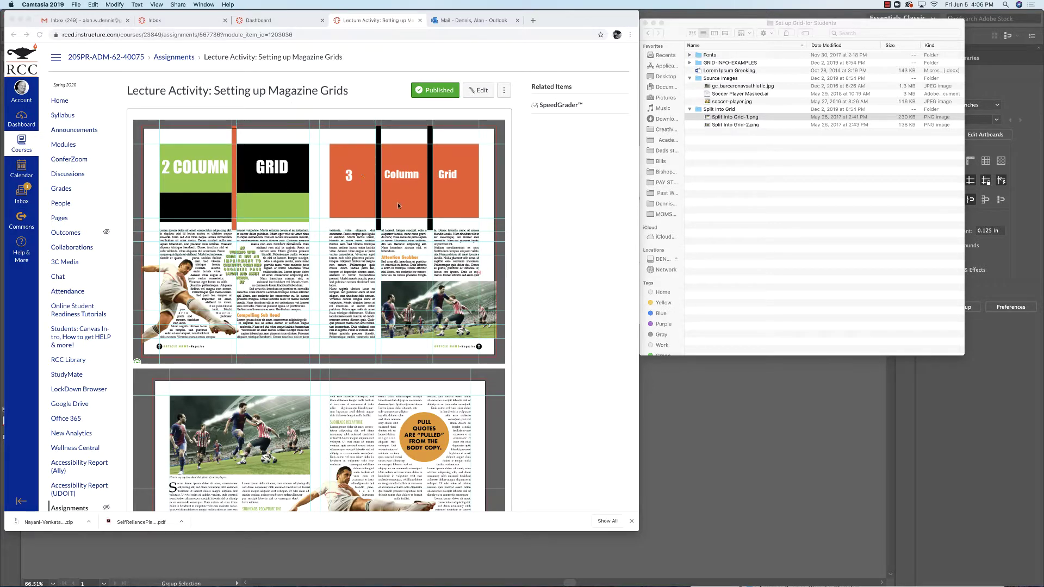
Step: Review the magazine grids assignment page, from the sample spreads and Split Into Grid examples to the submission process
scroll(338, 232, down, 3)
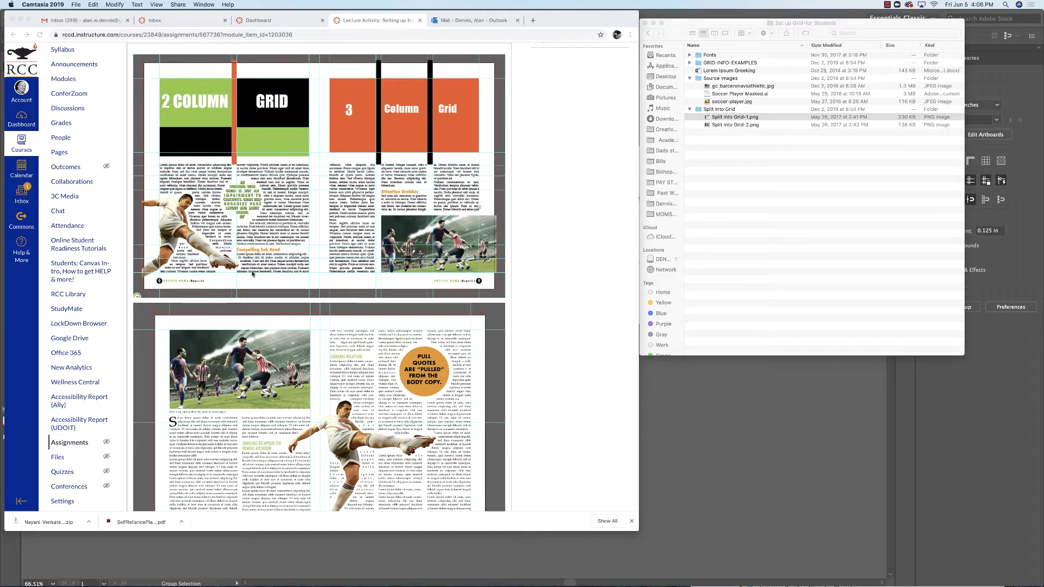
scroll(345, 267, down, 10)
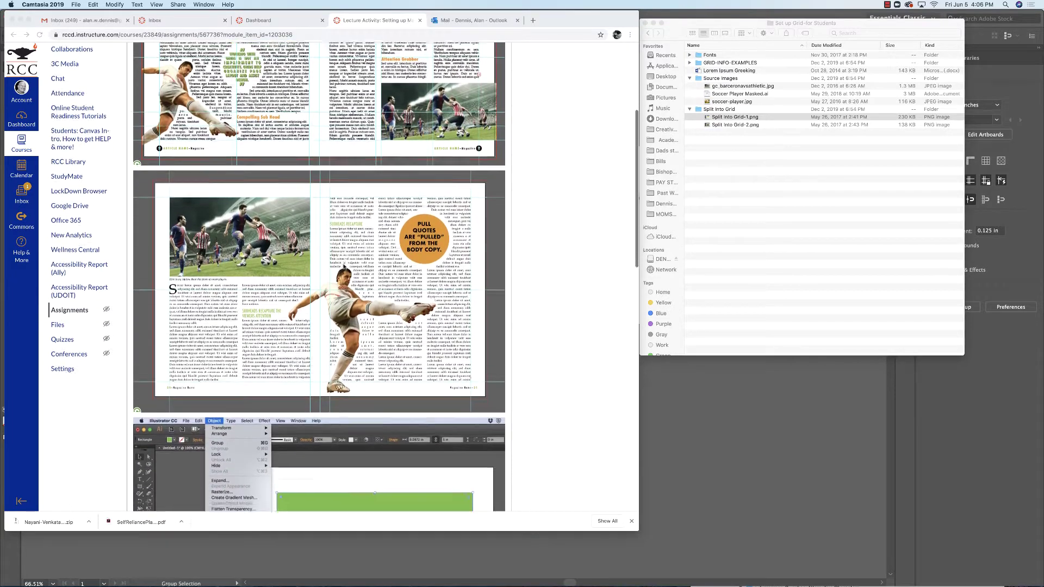
scroll(344, 267, down, 5)
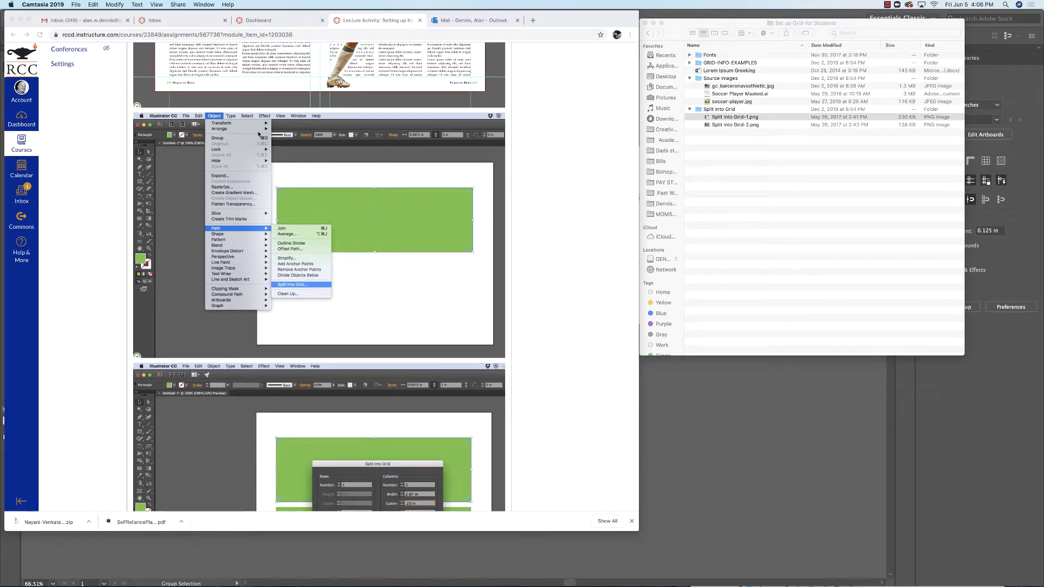
scroll(307, 265, down, 12)
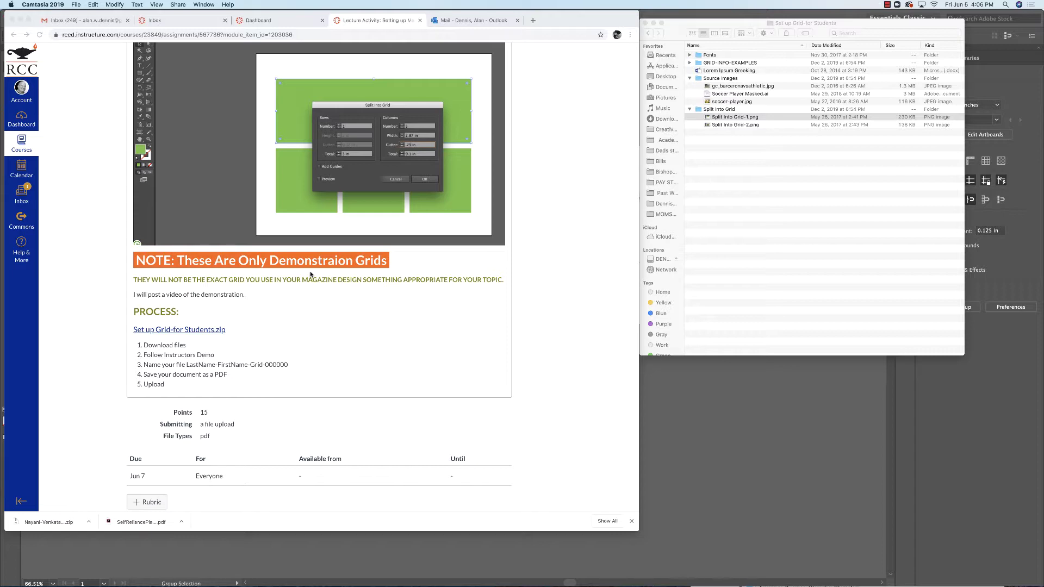
Step: Switch to Illustrator and examine the cover, title spread and body text spread in the open Grid-120219 example document
key(super+Tab)
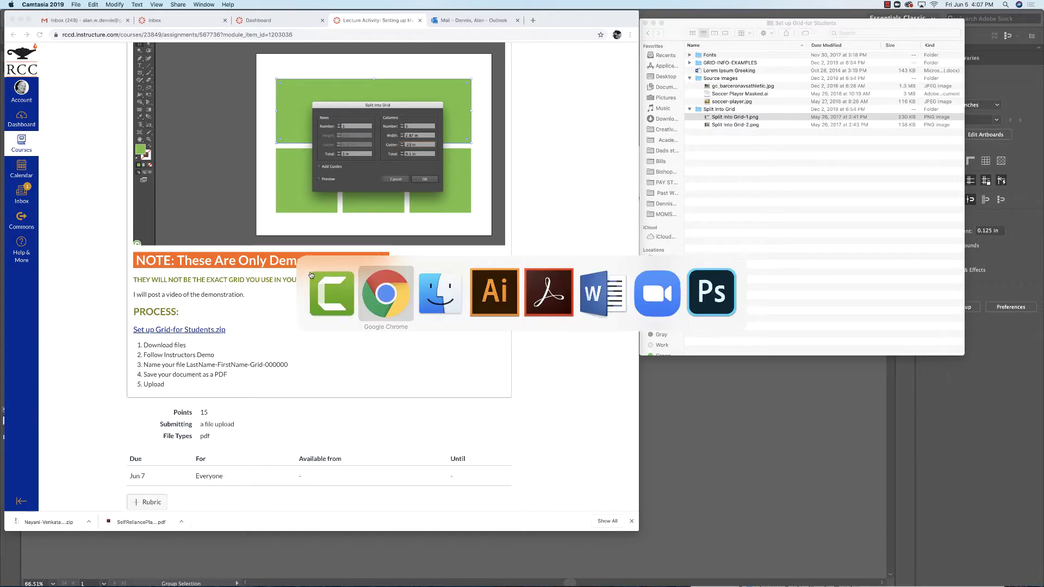
key(super+Tab)
key(super+Tab)
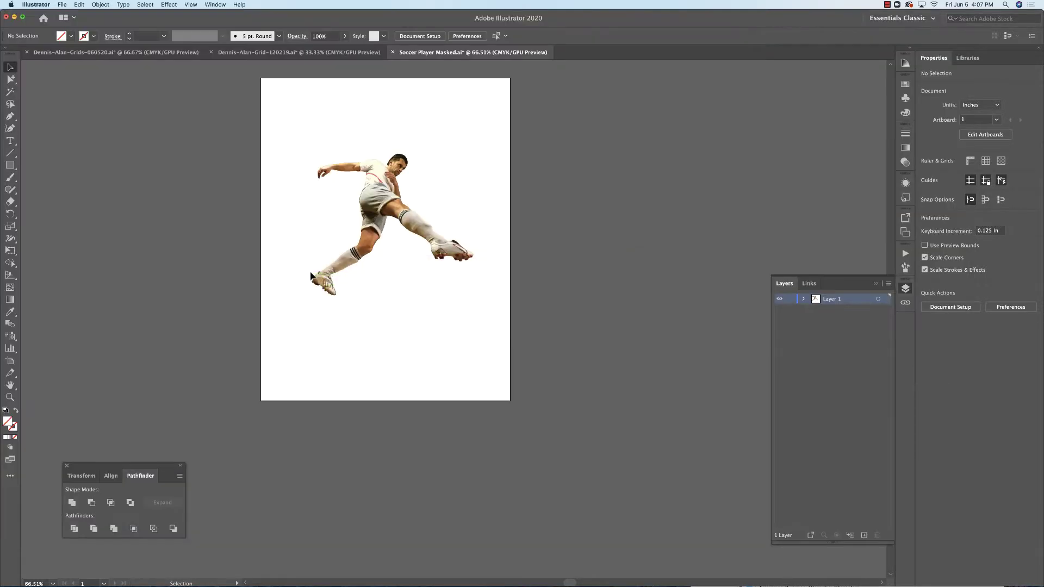
click(118, 52)
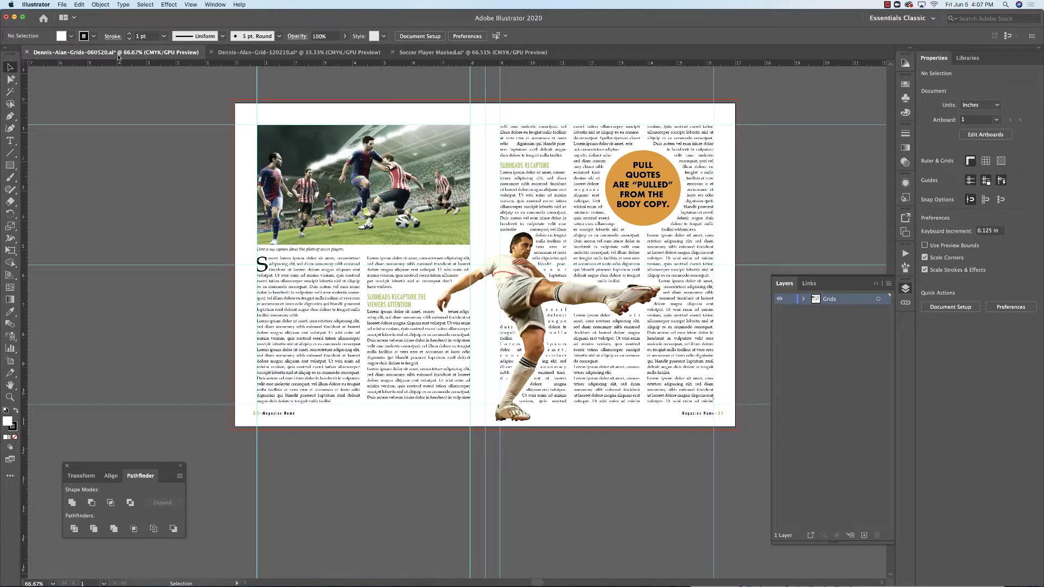
click(269, 54)
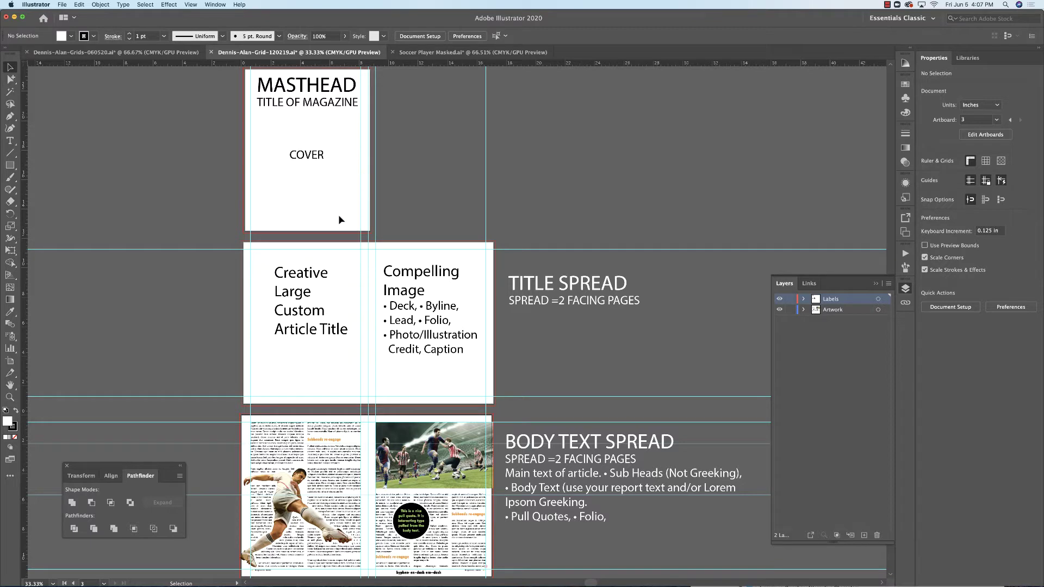
scroll(341, 135, right, 1)
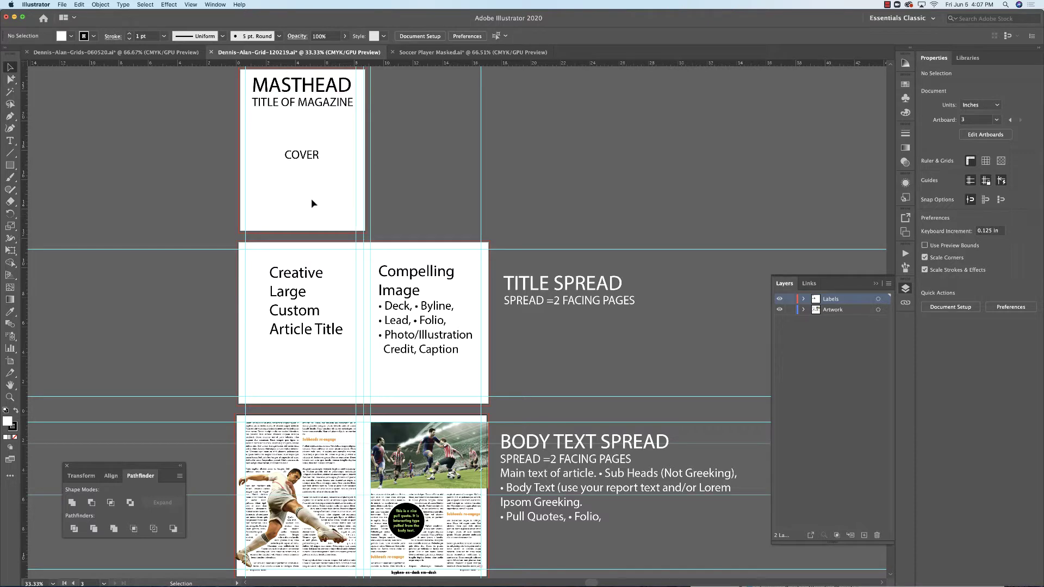
scroll(348, 293, down, 3)
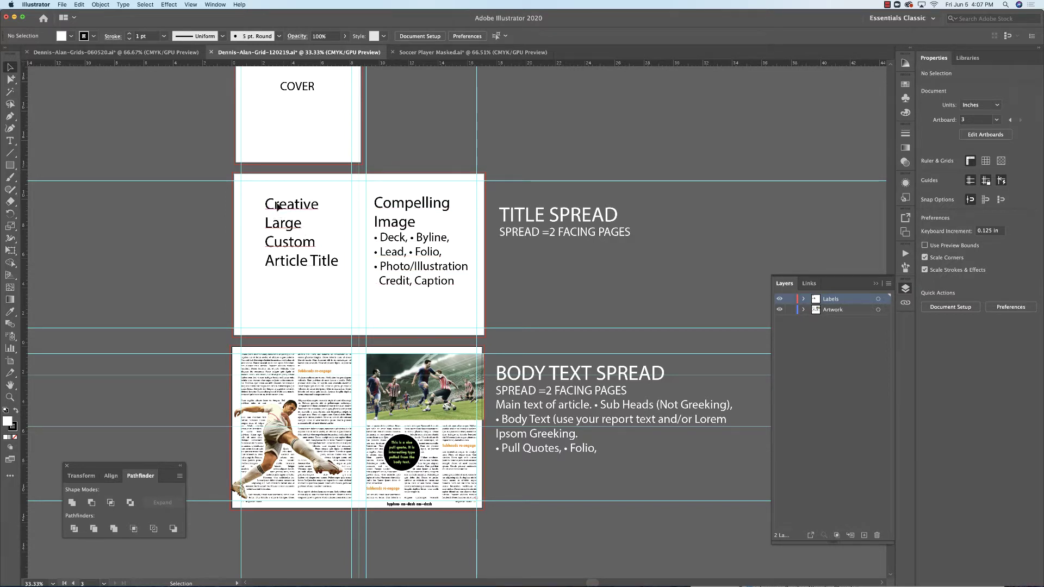
scroll(450, 238, right, 1)
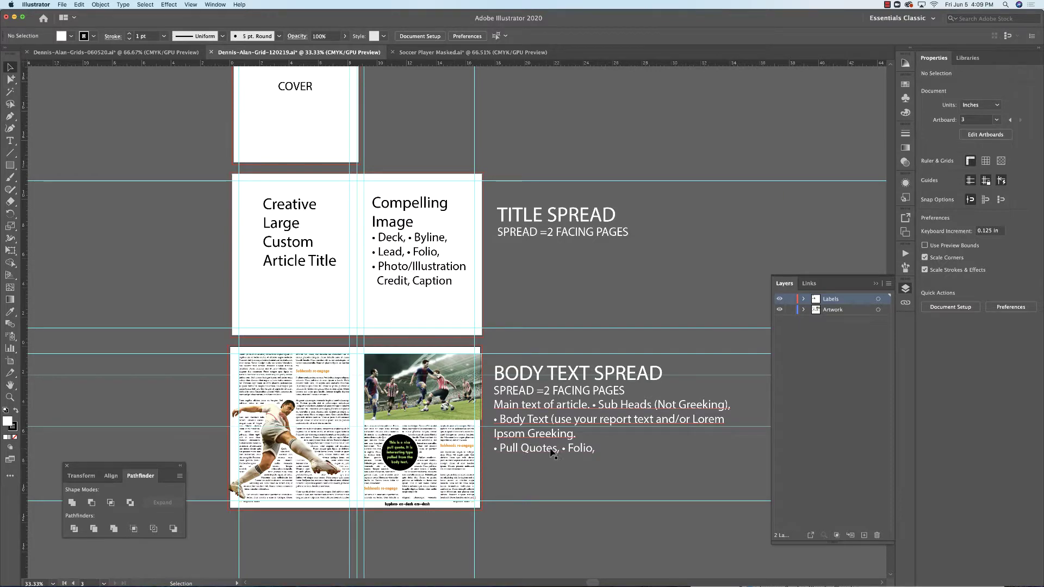
key(super+space)
drag(380, 431, 448, 419)
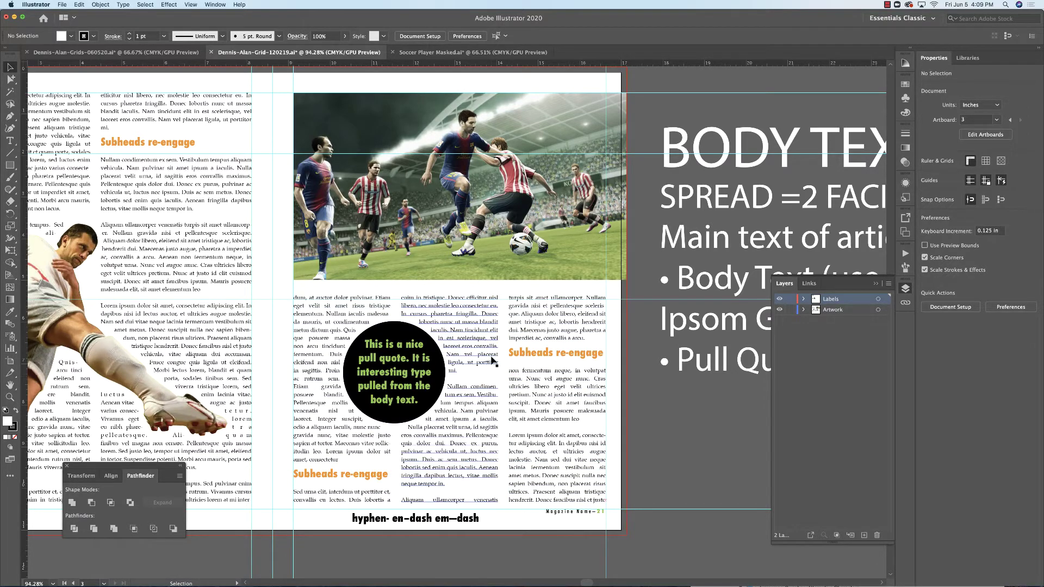
drag(520, 404, 360, 316)
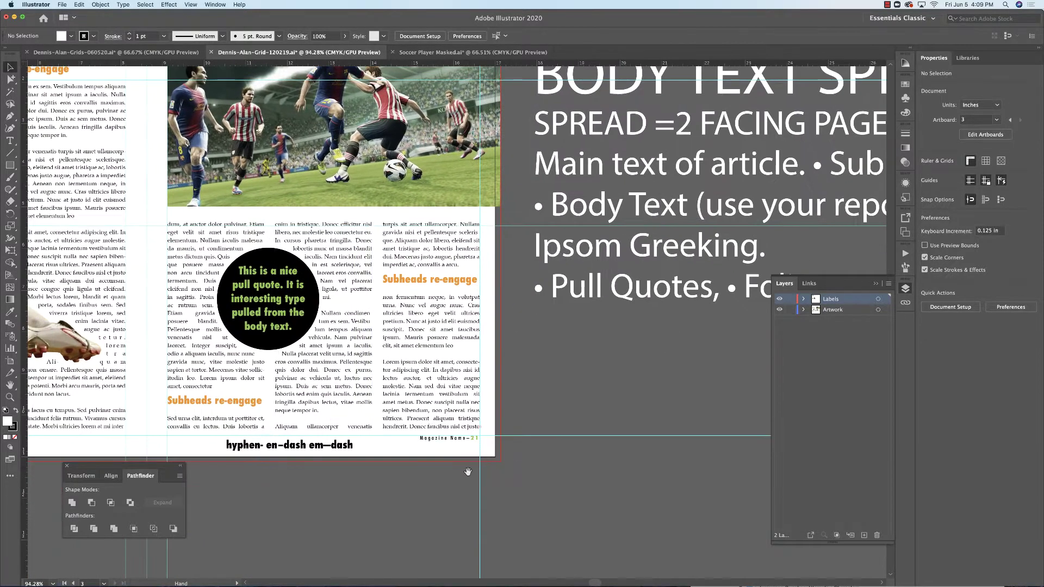
Step: Close the Grid-120219 example document
drag(395, 397, 613, 427)
key(super+w)
click(525, 325)
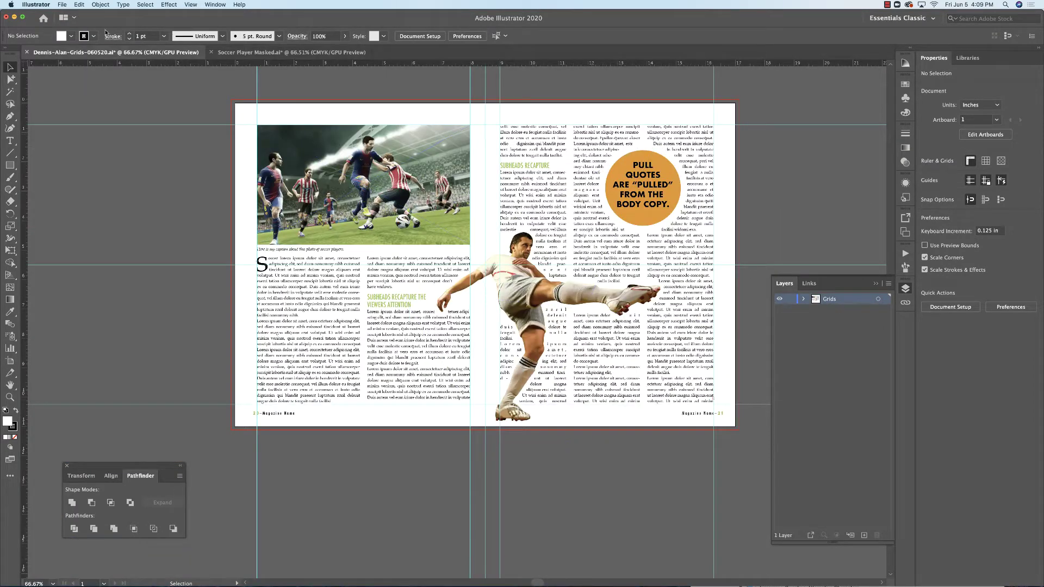
Step: Start a new print document from the Letter preset with its units set to inches
click(62, 4)
click(68, 15)
click(611, 106)
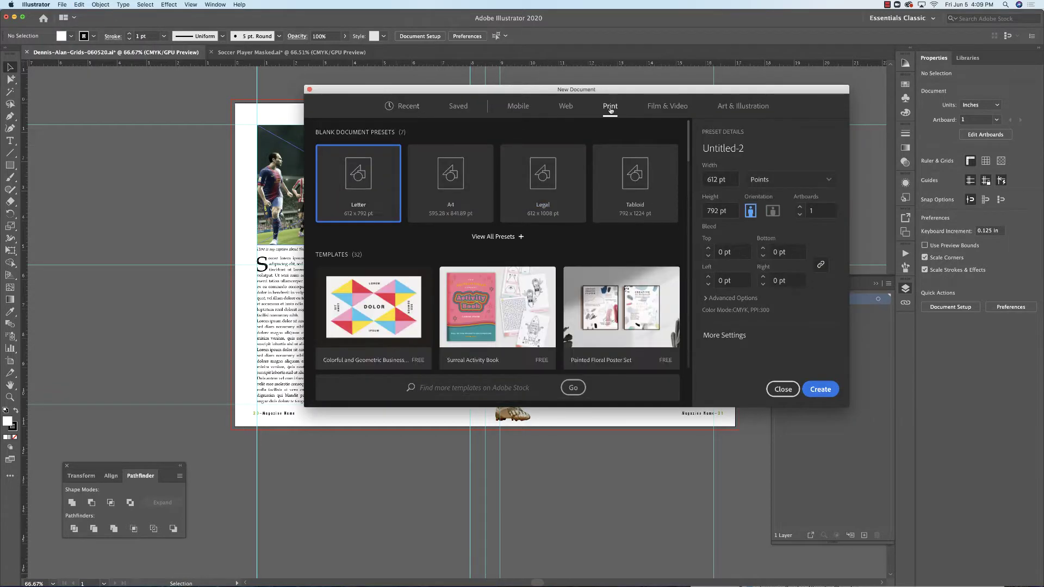
drag(606, 90, 454, 82)
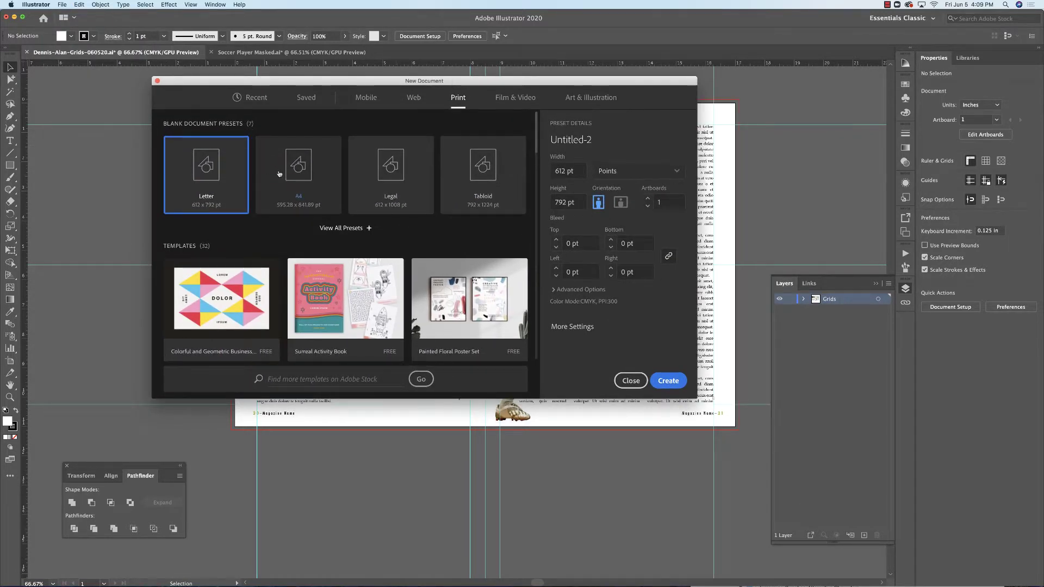
click(598, 175)
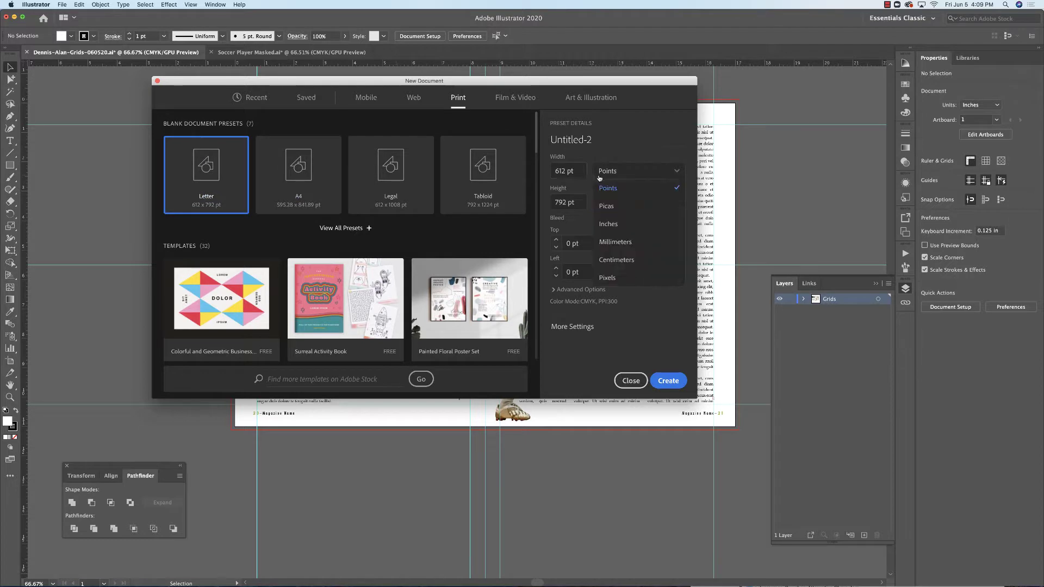
click(607, 224)
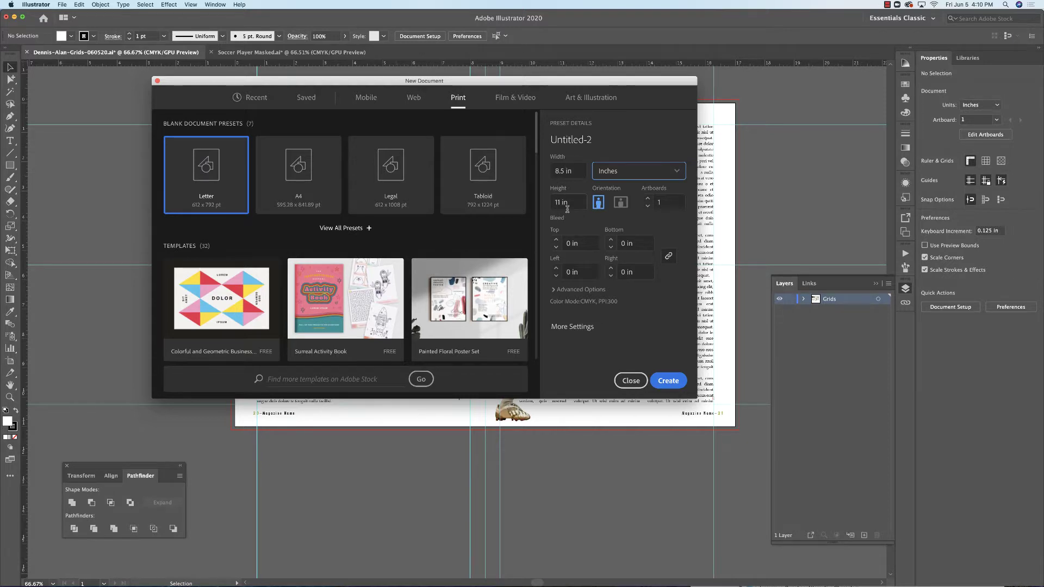
Step: Set the new document to a 17 in width, 3 artboards and a 0.125 in bleed on all sides
drag(566, 171, 546, 171)
text(1)
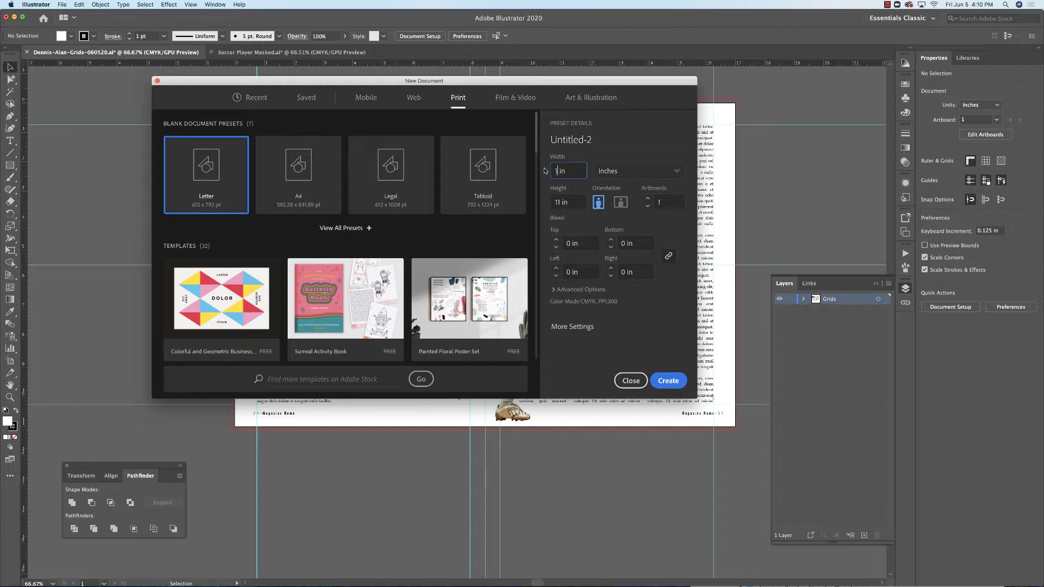
text(7)
click(648, 200)
click(555, 240)
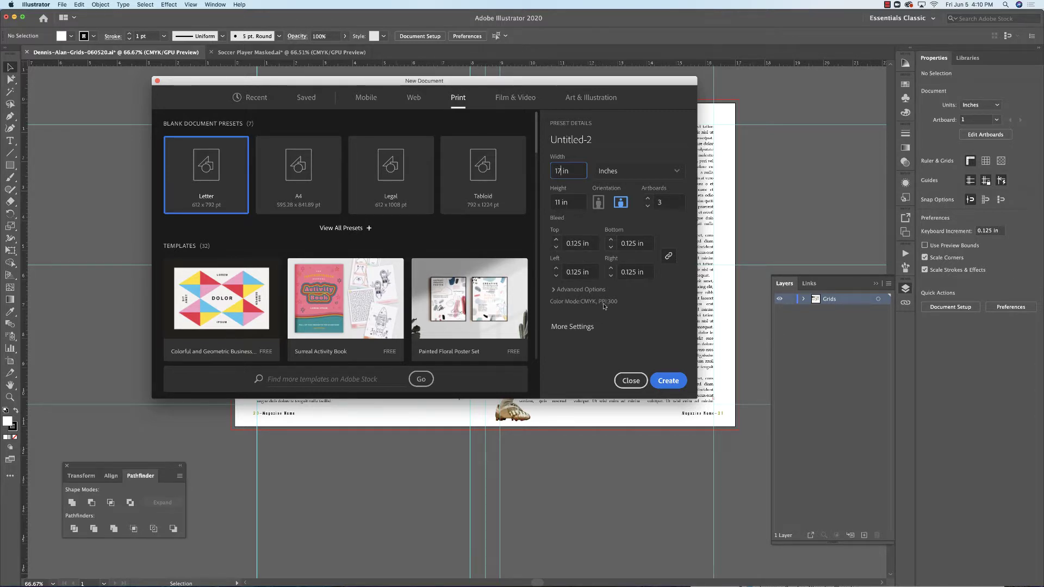
Step: Arrange the three artboards in a single row and create the document
click(576, 327)
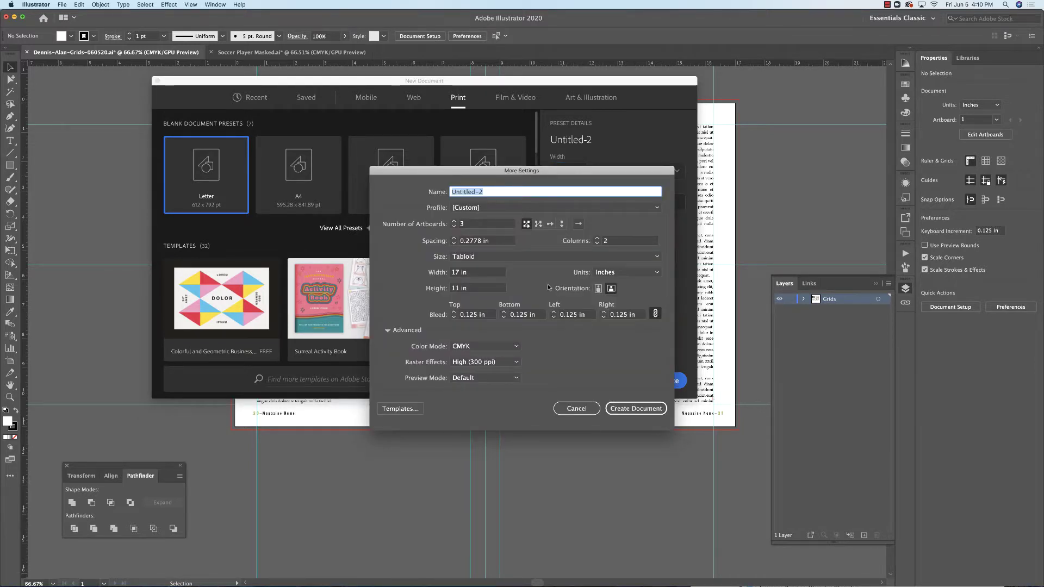
click(550, 224)
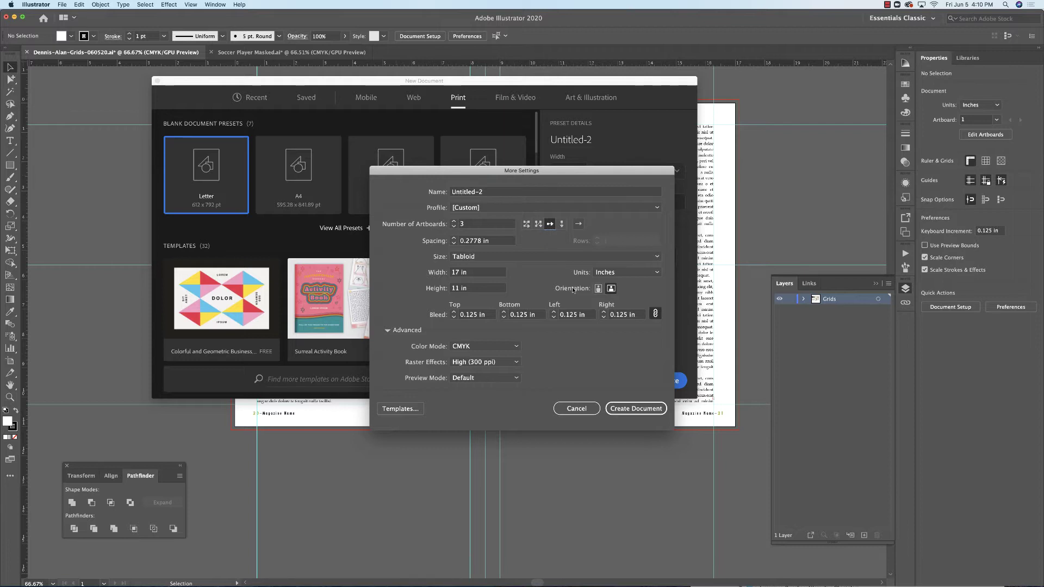
click(633, 409)
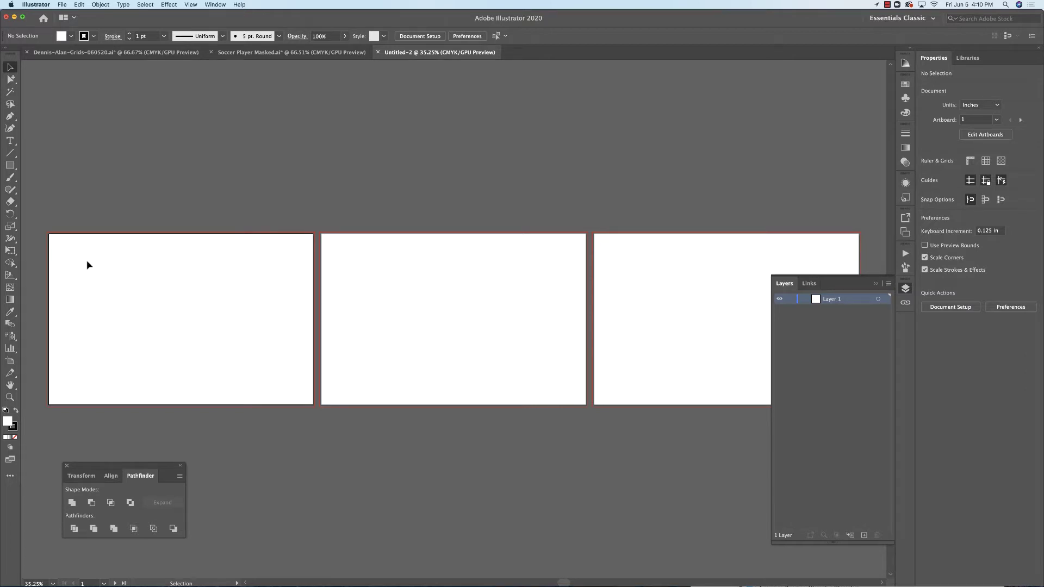
Step: Narrow Artboard 1 from its outer edge to a single page and set its width to exactly 8.5 in
click(10, 361)
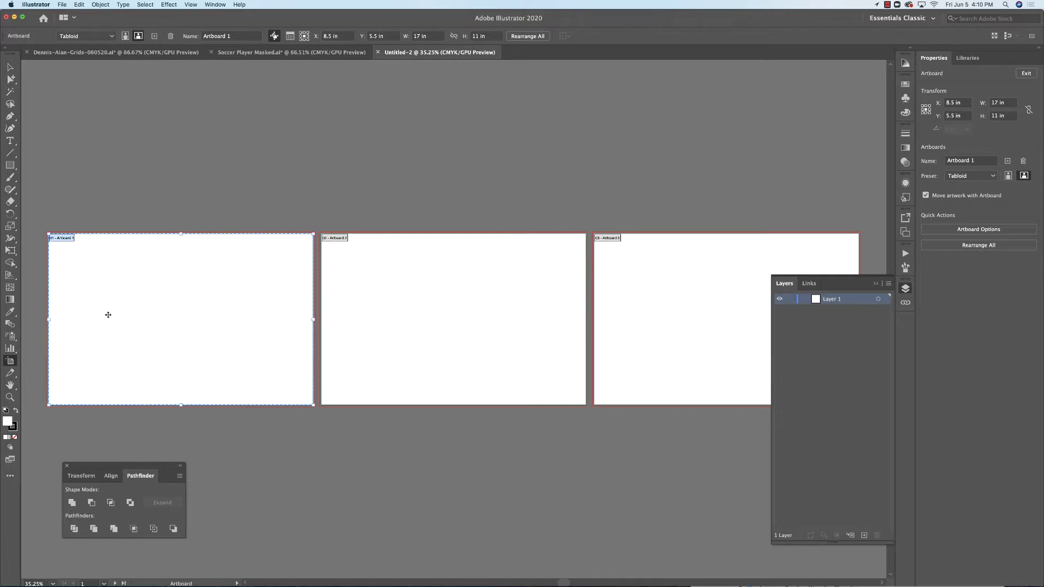
drag(49, 317, 181, 301)
drag(180, 301, 181, 301)
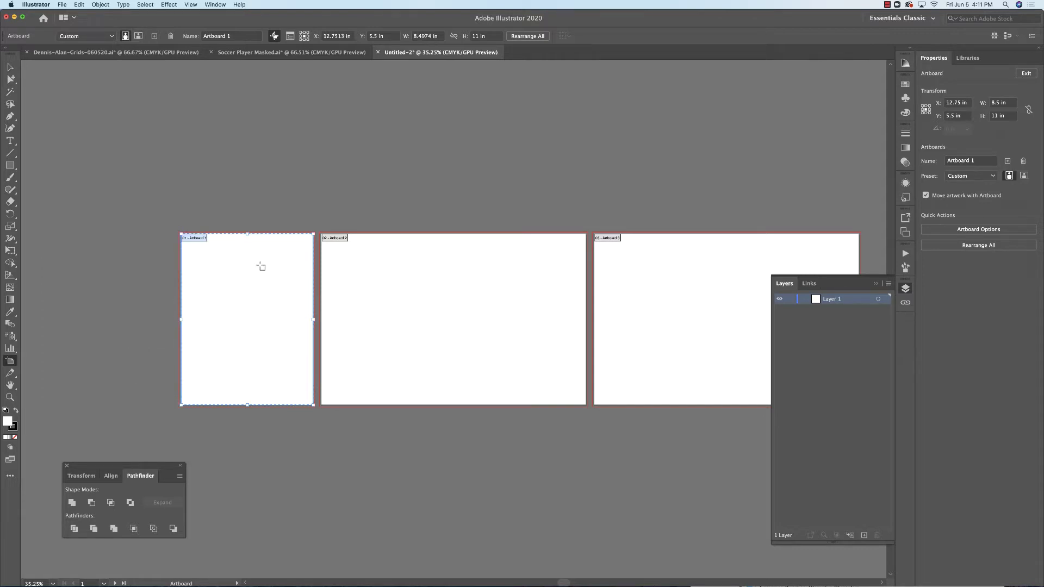
click(419, 37)
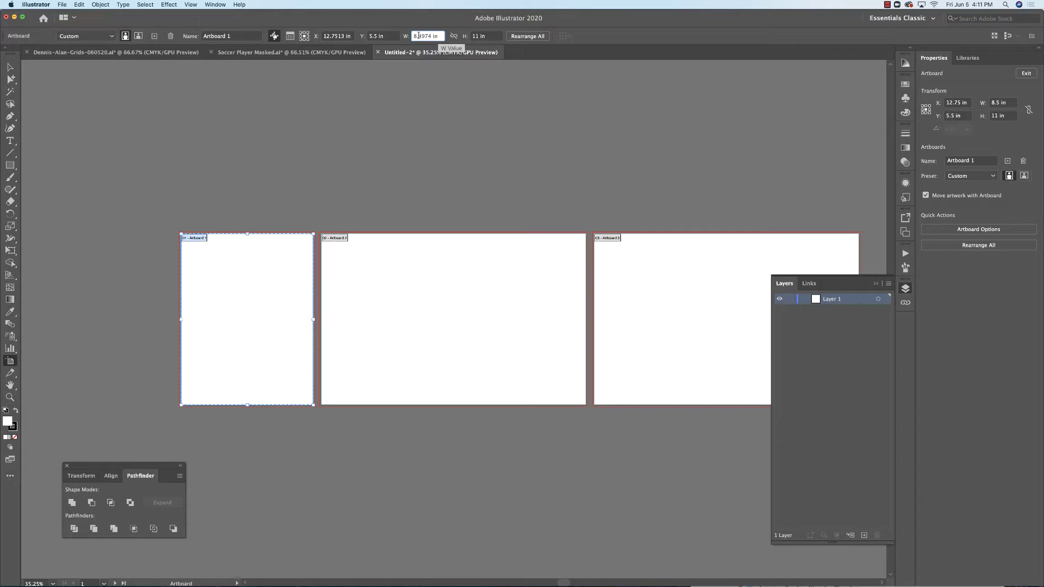
double_click(429, 35)
text(8.5)
key(Return)
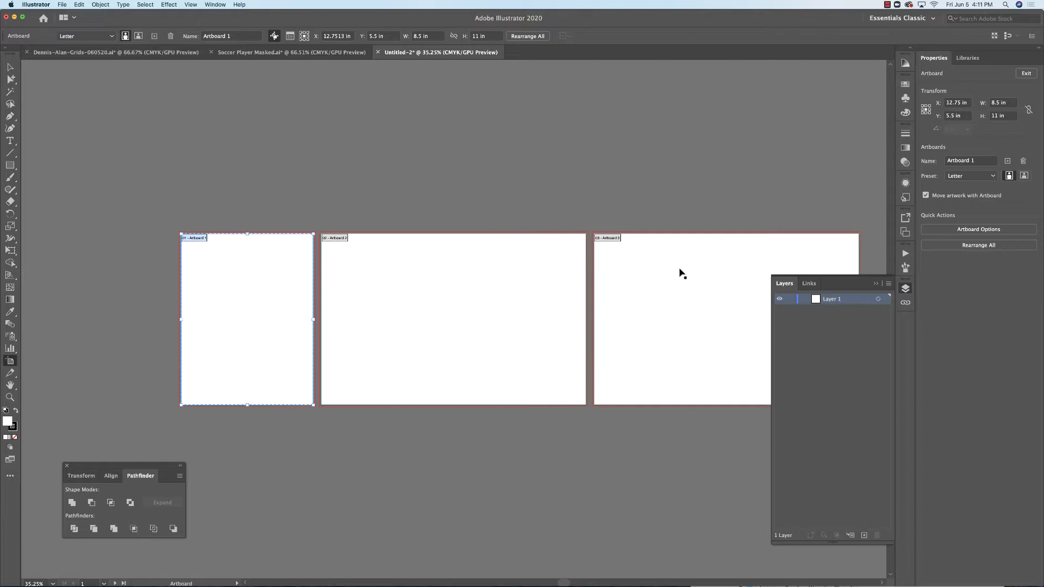
Step: Show the rulers around the canvas
drag(484, 246, 414, 217)
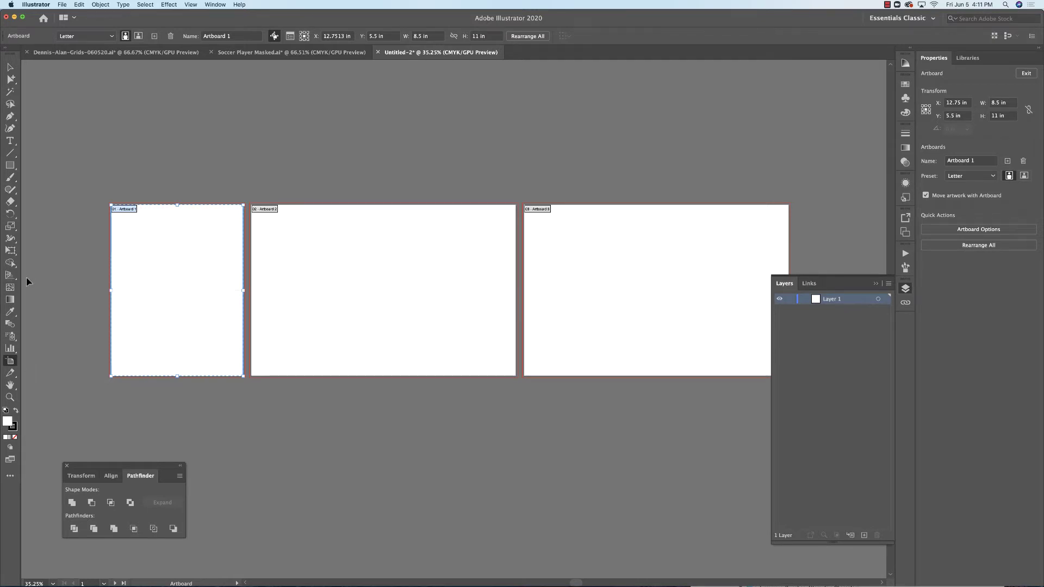
key(super+r)
drag(369, 320, 385, 319)
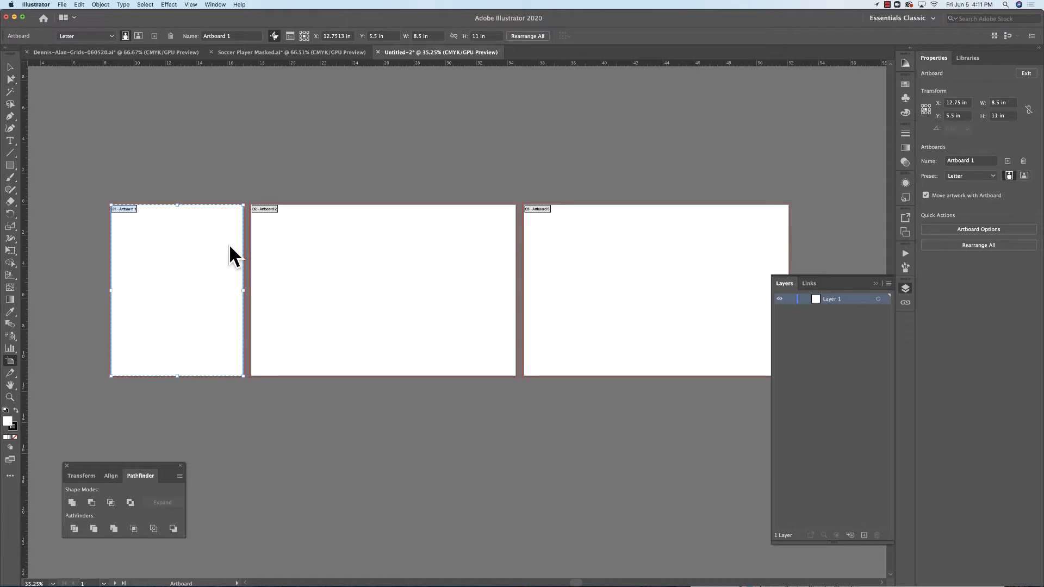
Step: Delete Artboard 1 and Artboard 2, keeping only Artboard 3, and leave artboard editing
key(Delete)
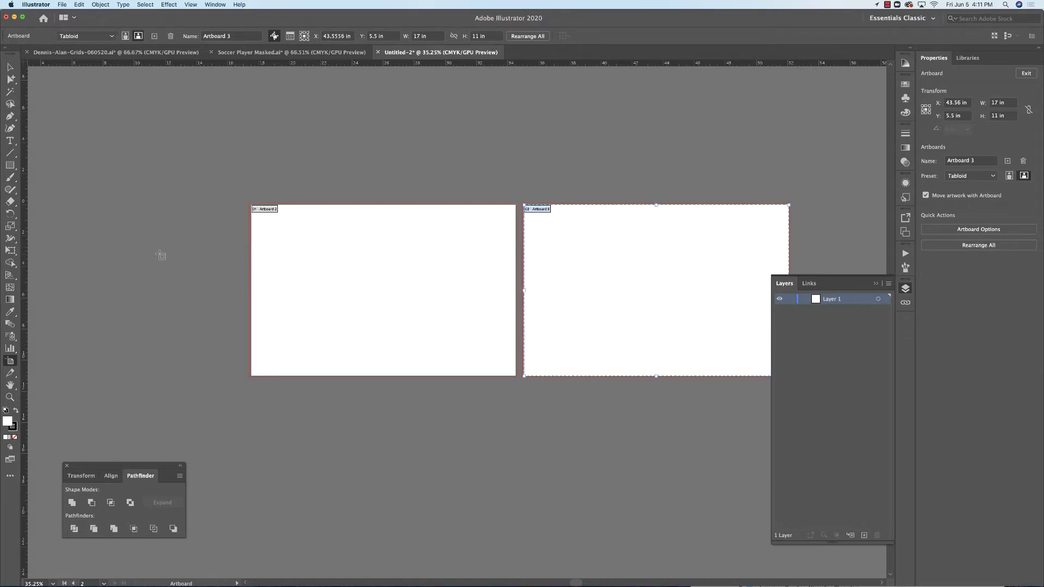
key(Delete)
drag(583, 278, 354, 259)
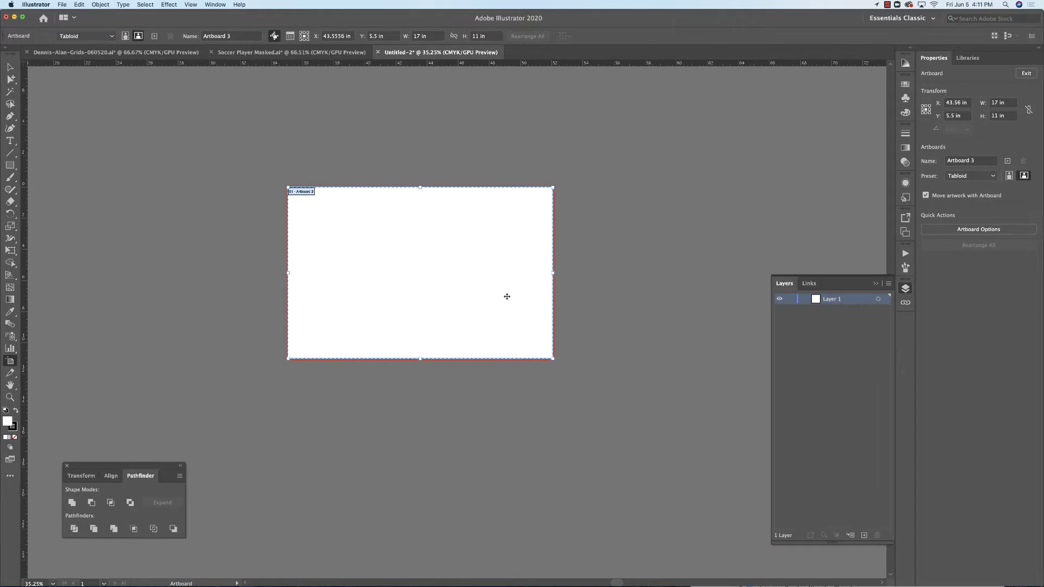
click(9, 66)
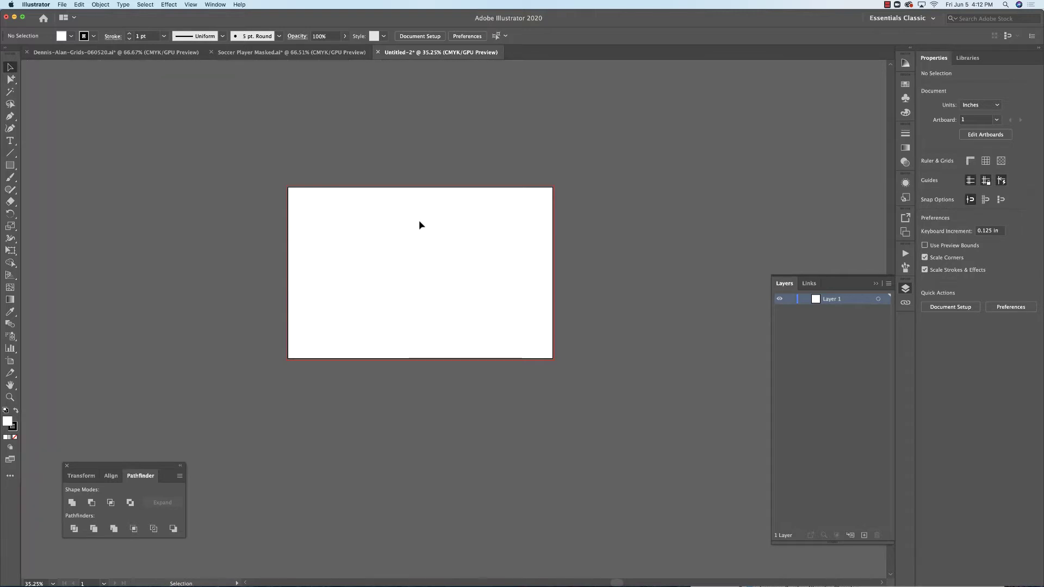
Step: Show the rulers around the 17 x 11 in spread
key(super+space)
scroll(576, 204, right, 1)
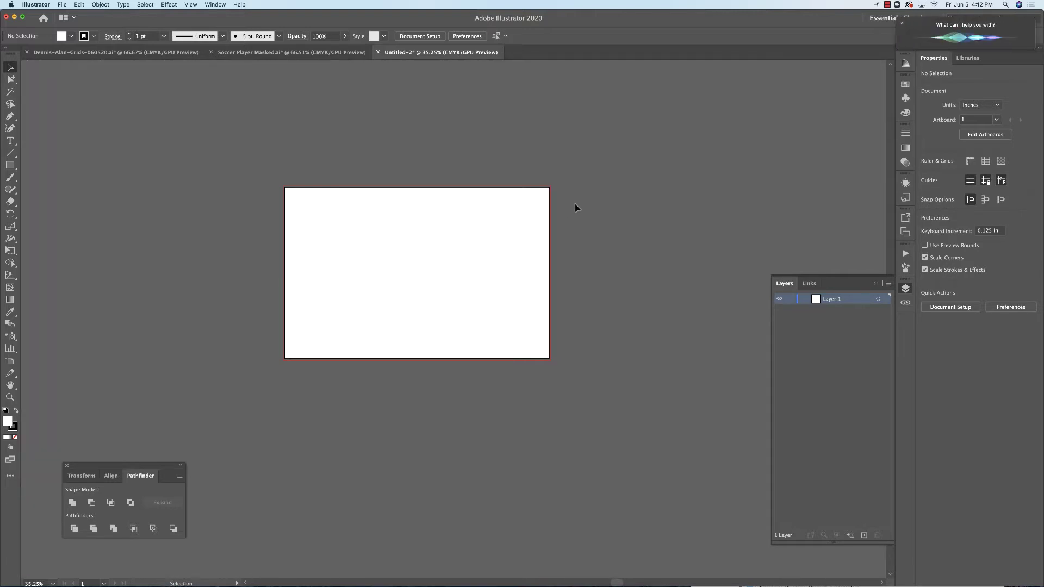
drag(415, 275, 397, 222)
click(426, 286)
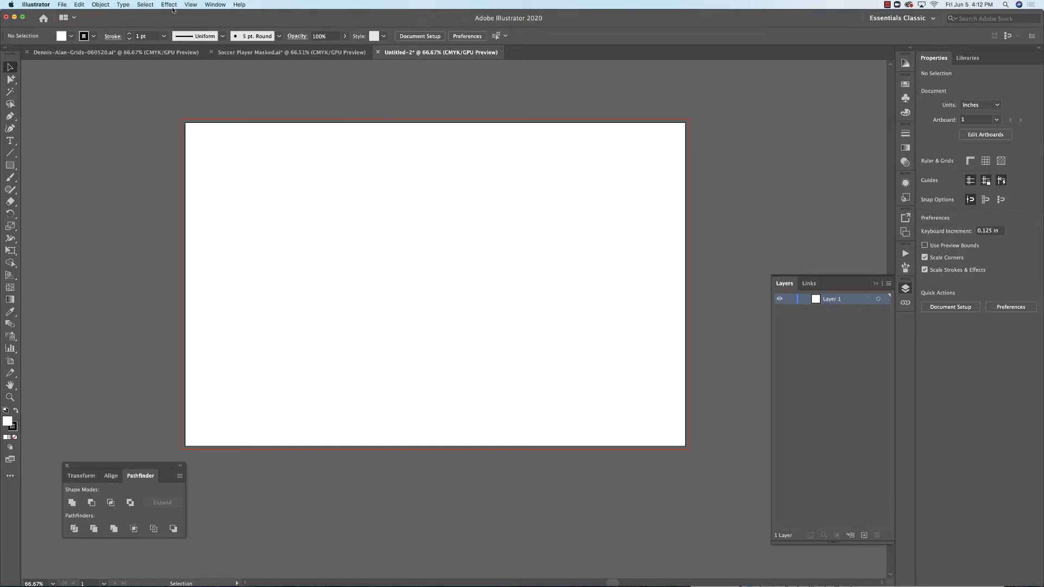
click(191, 5)
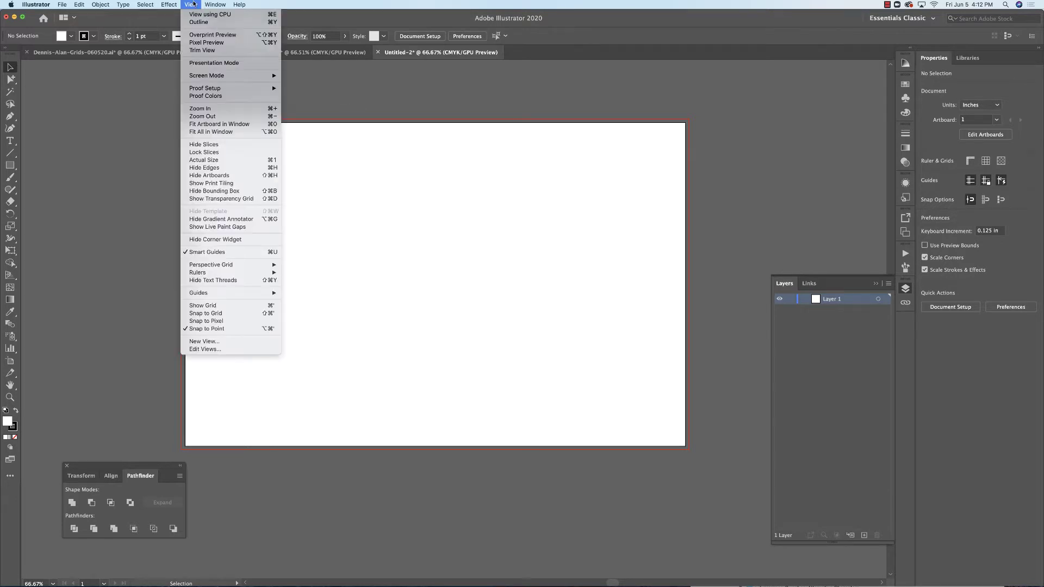
mouse_move(212, 270)
mouse_move(245, 272)
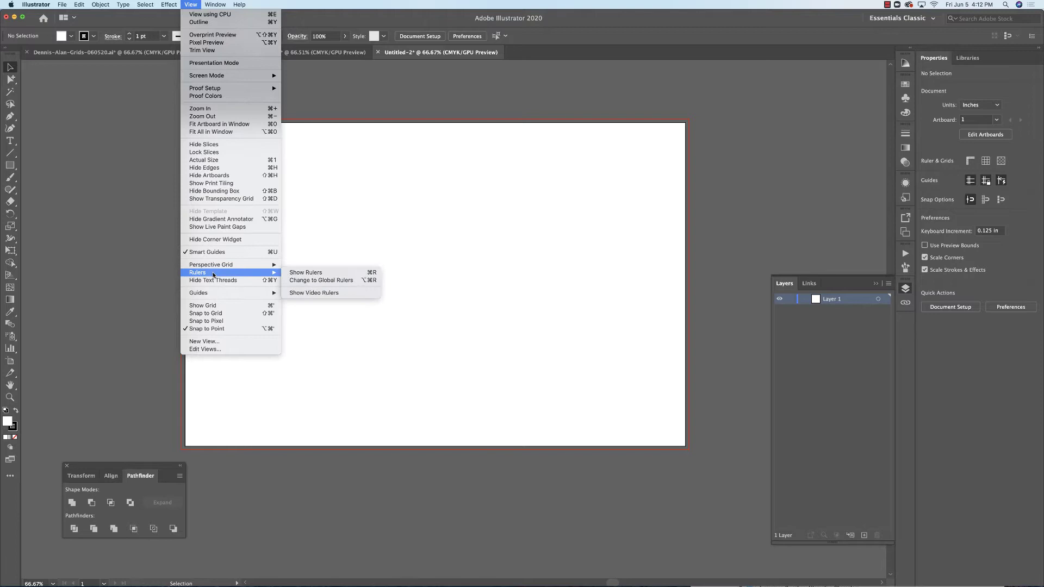
click(306, 273)
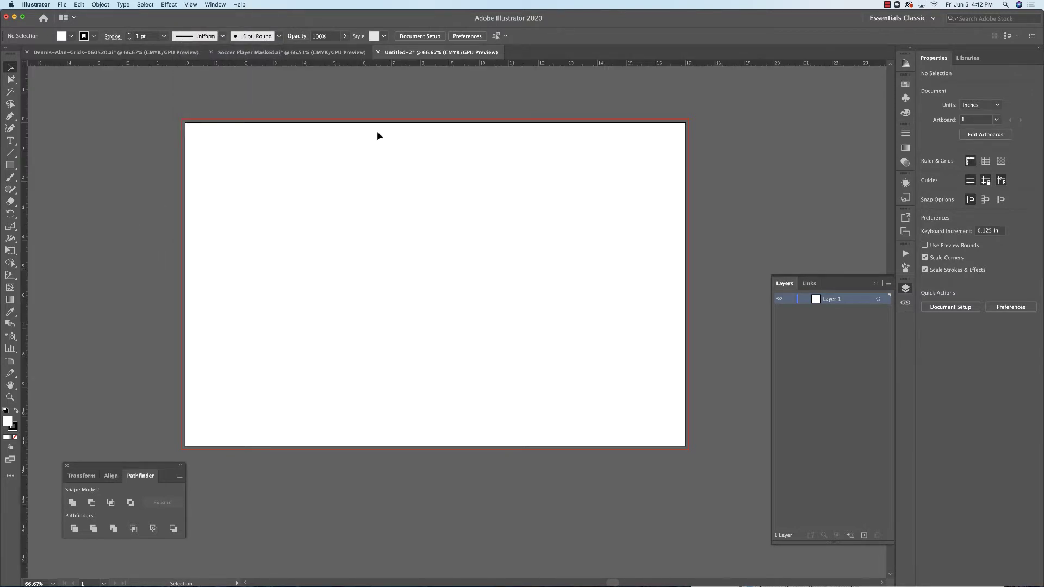
Step: Place a vertical guide at the spread's centre, at 8.5 in on the horizontal ruler
key(z)
click(437, 130)
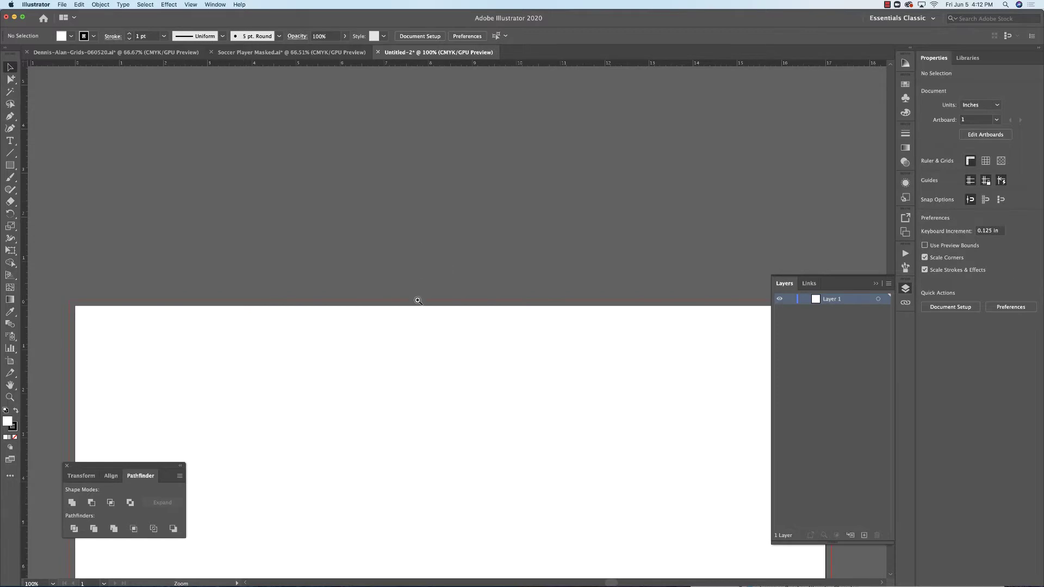
scroll(439, 342, down, 5)
key(v)
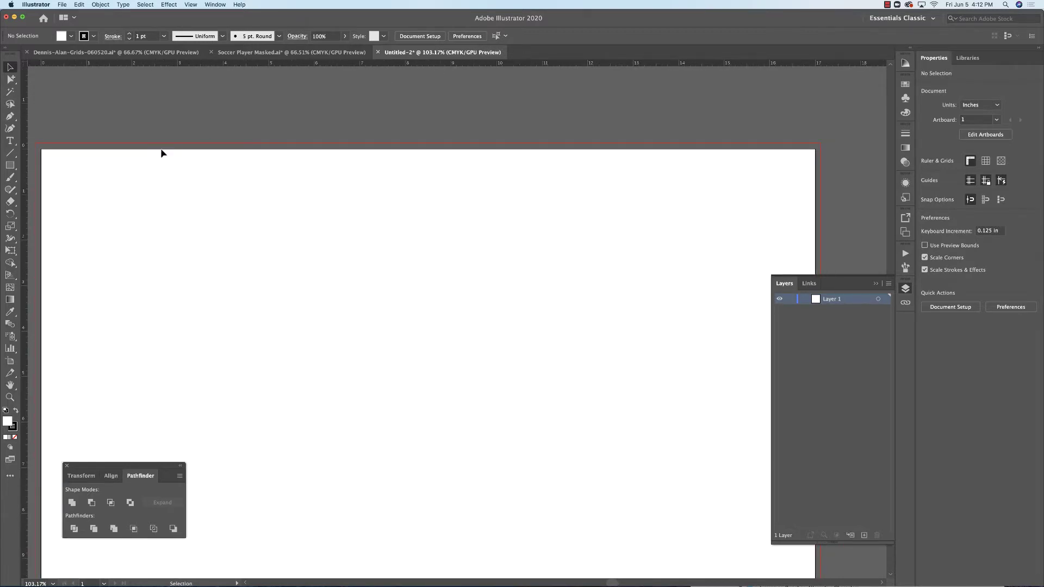
drag(25, 140, 73, 155)
drag(396, 201, 428, 195)
drag(430, 197, 428, 196)
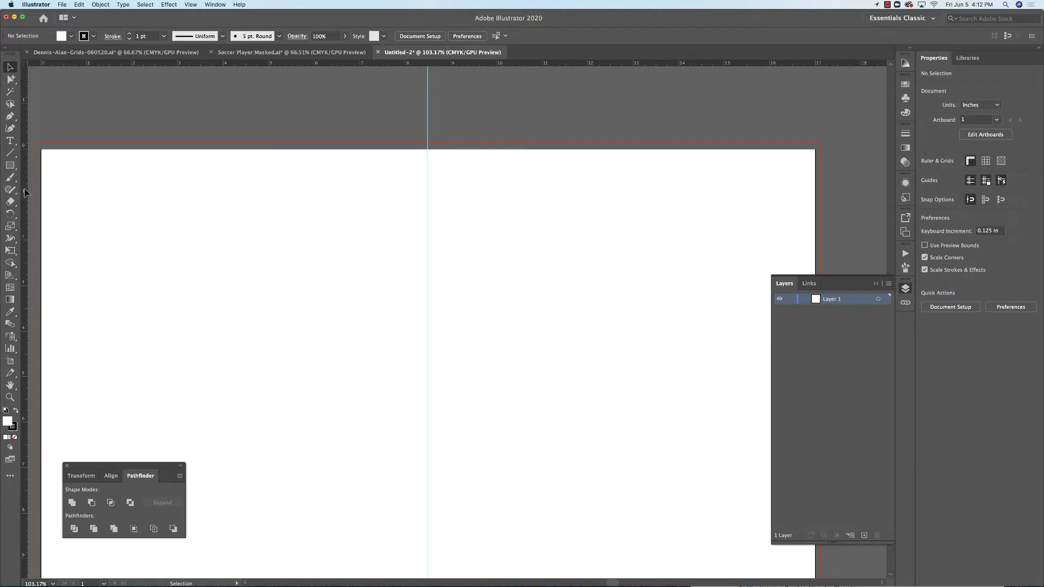
Step: Place vertical guides at 8 in and 9 in, half an inch on either side of the centre guide
drag(27, 189, 405, 194)
drag(26, 233, 26, 234)
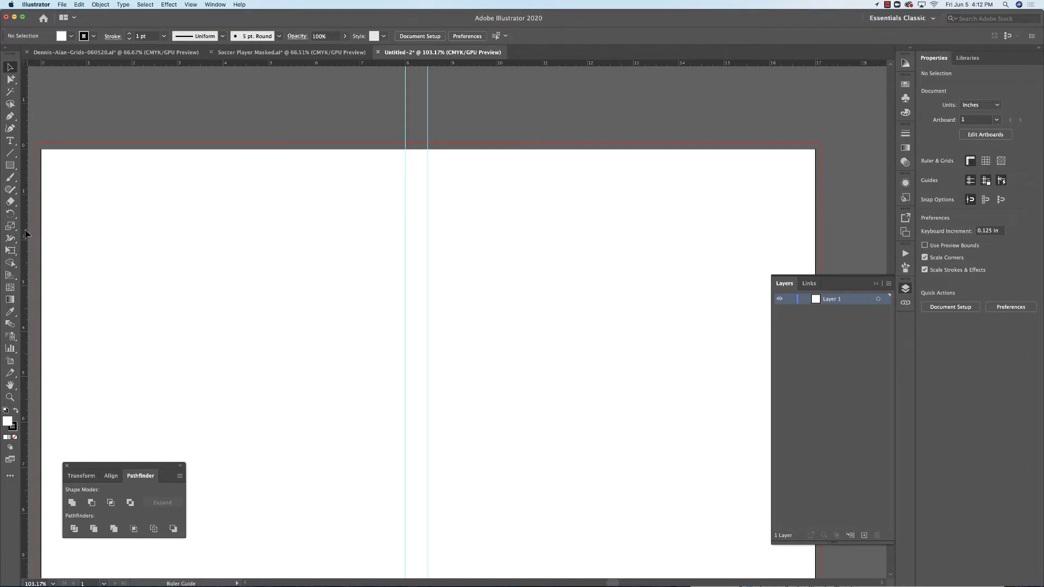
drag(446, 258, 449, 256)
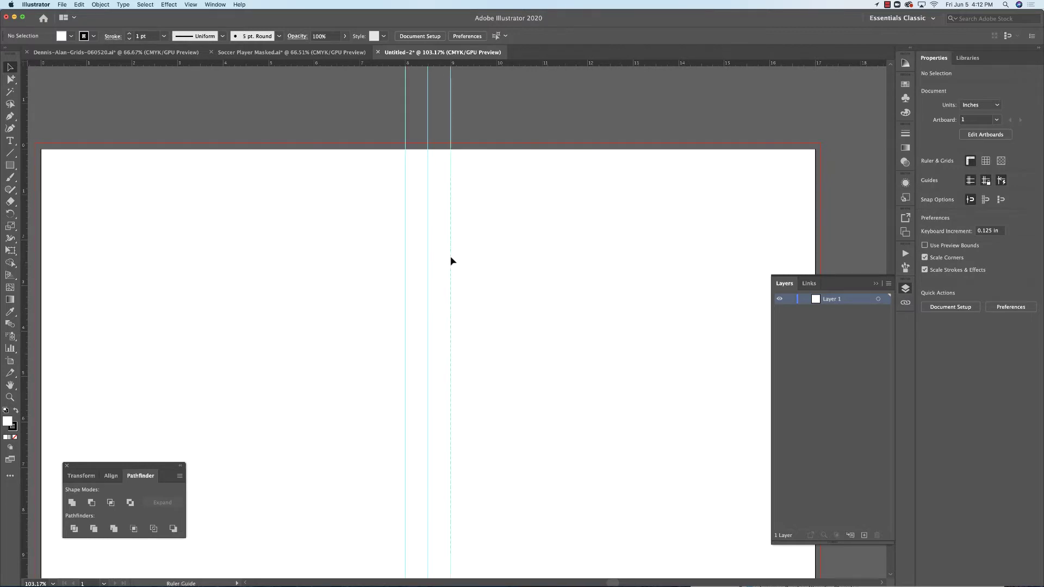
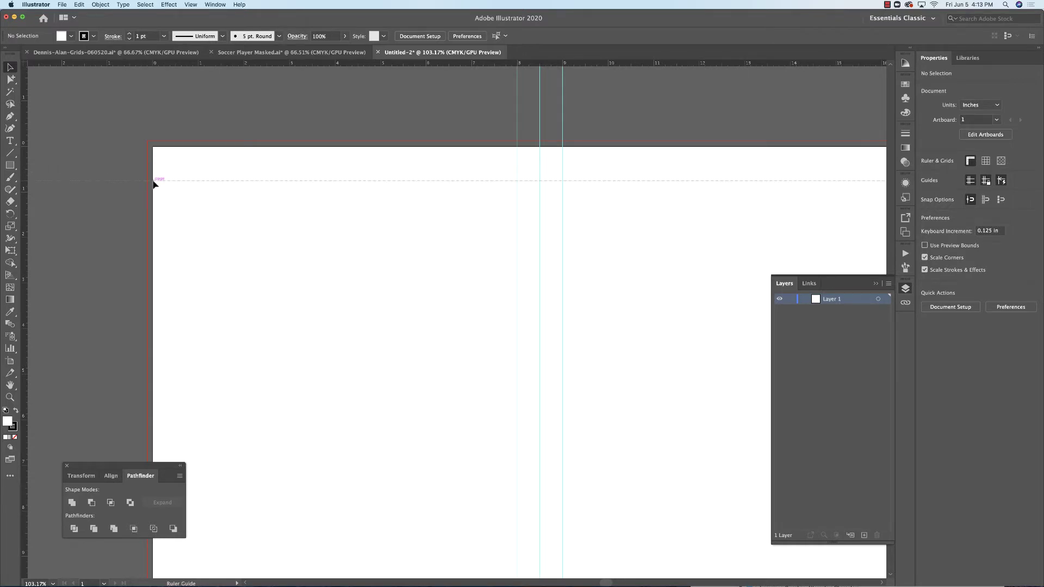
Step: Place a horizontal guide about 0.75 in below the spread's top edge and draw a 0.75 x 0.75 in square in its top-left corner
drag(154, 182, 155, 182)
click(10, 165)
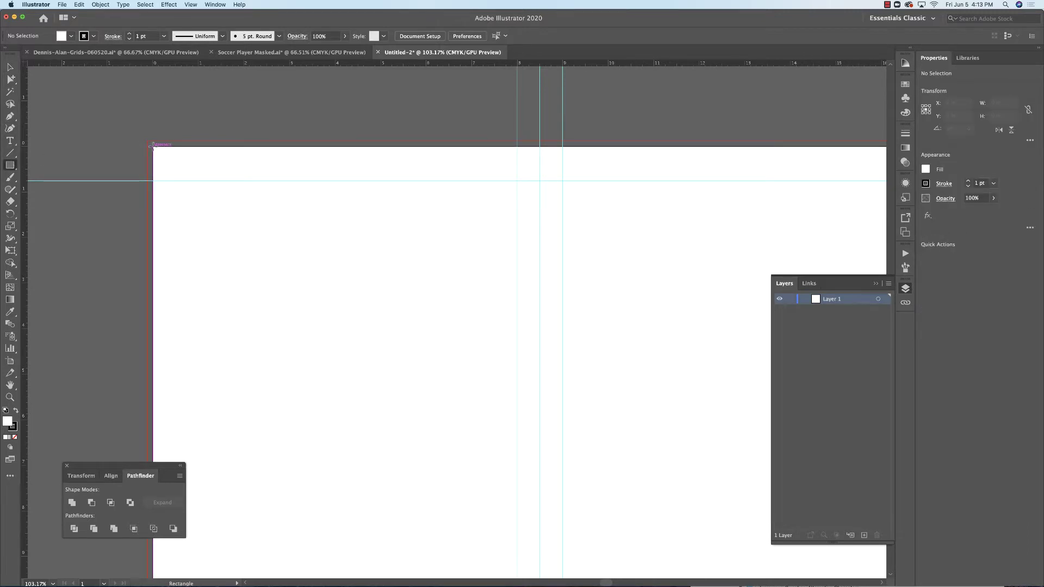
drag(153, 146, 187, 166)
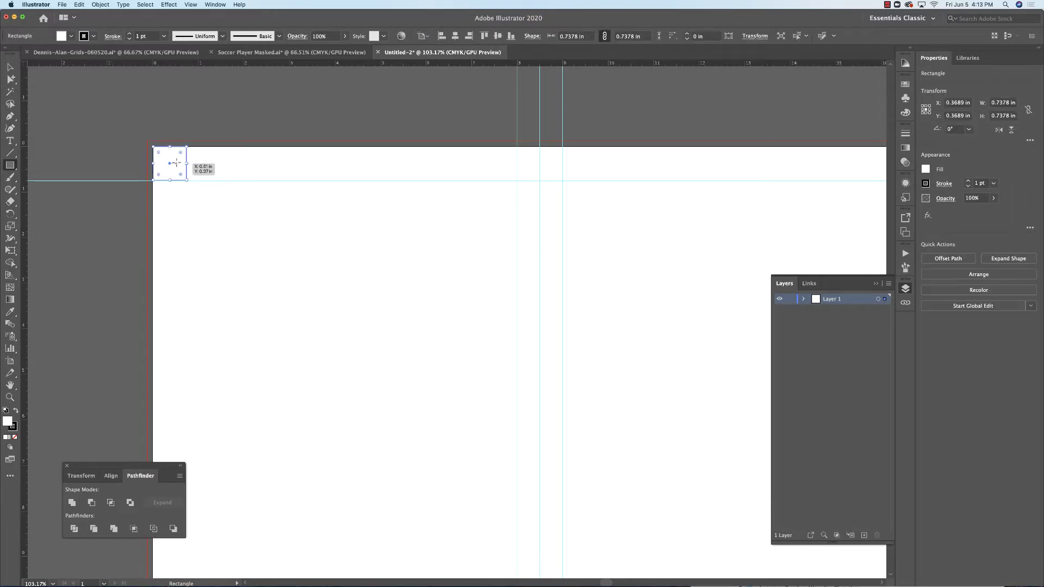
double_click(570, 37)
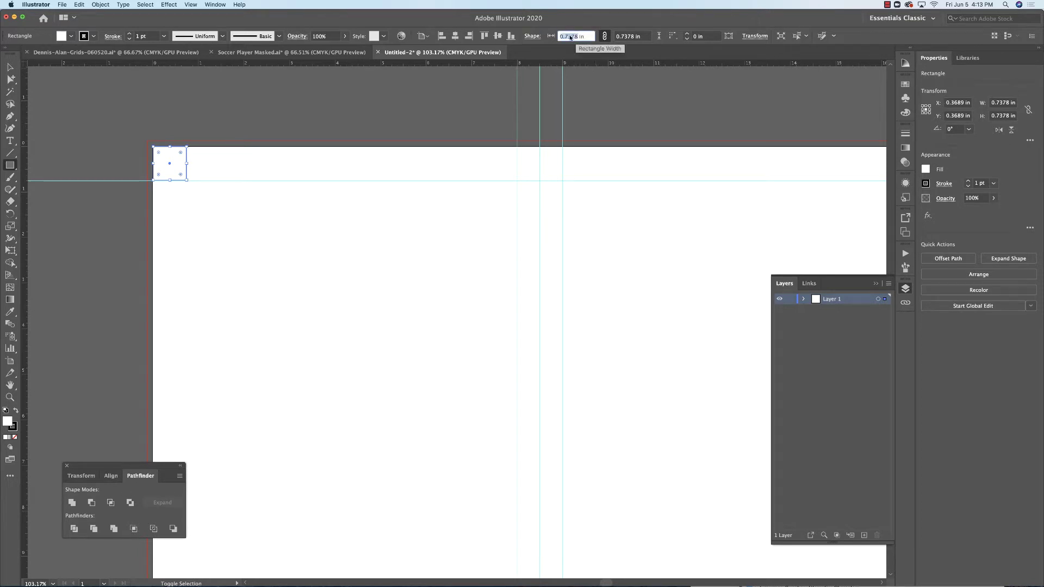
key(BackSpace)
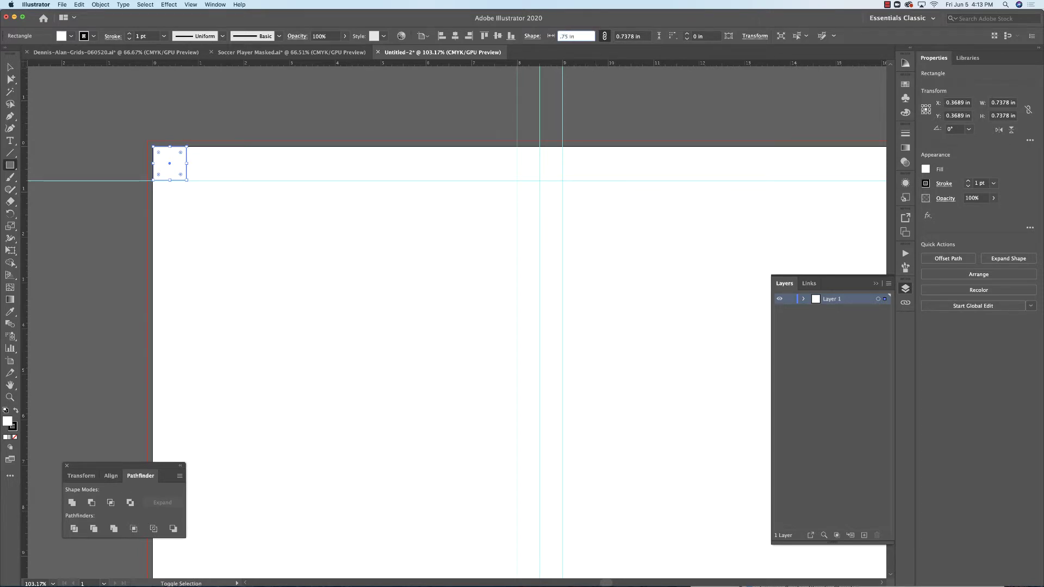
text(.75)
key(Tab)
key(BackSpace)
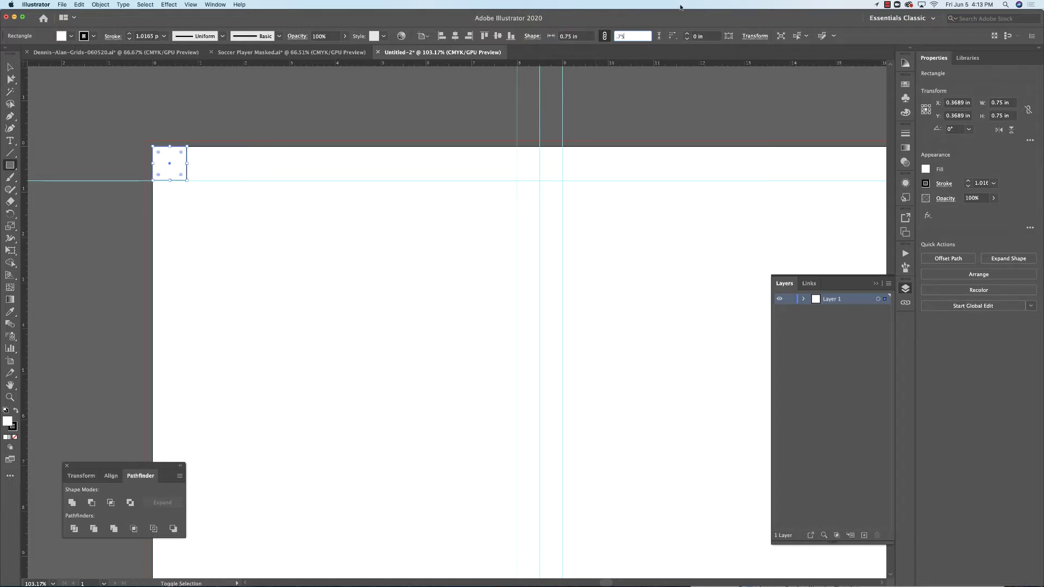
key(Return)
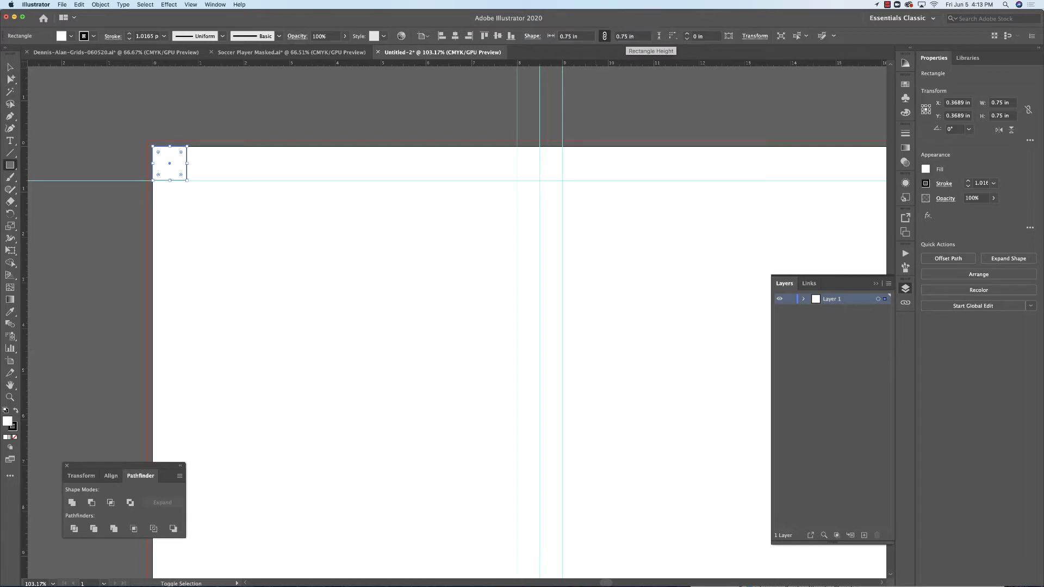
Step: Give the small square a black fill and no stroke, and snap it exactly into the spread's top-left corner
click(16, 411)
click(13, 428)
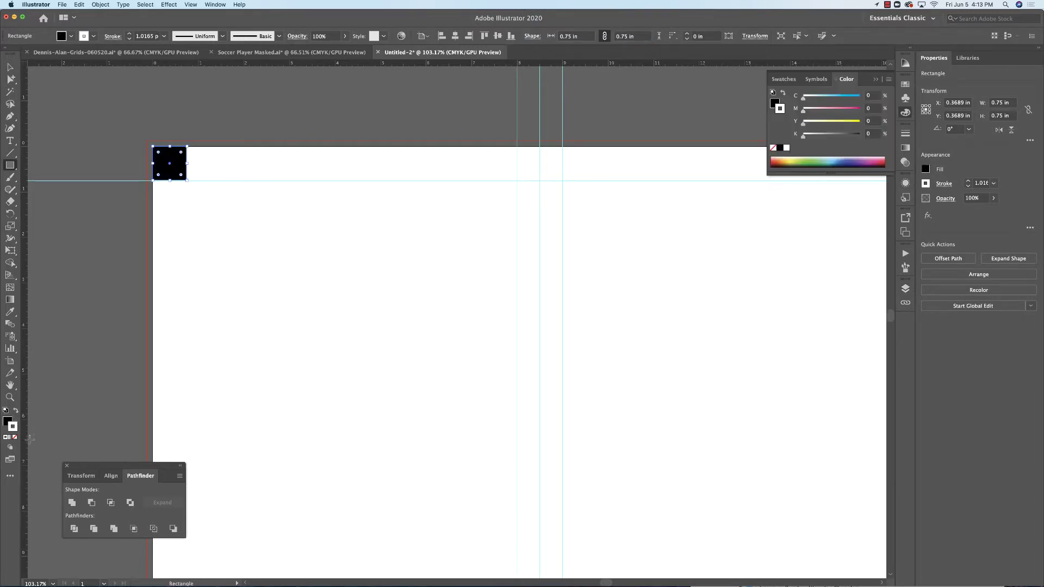
click(15, 438)
key(v)
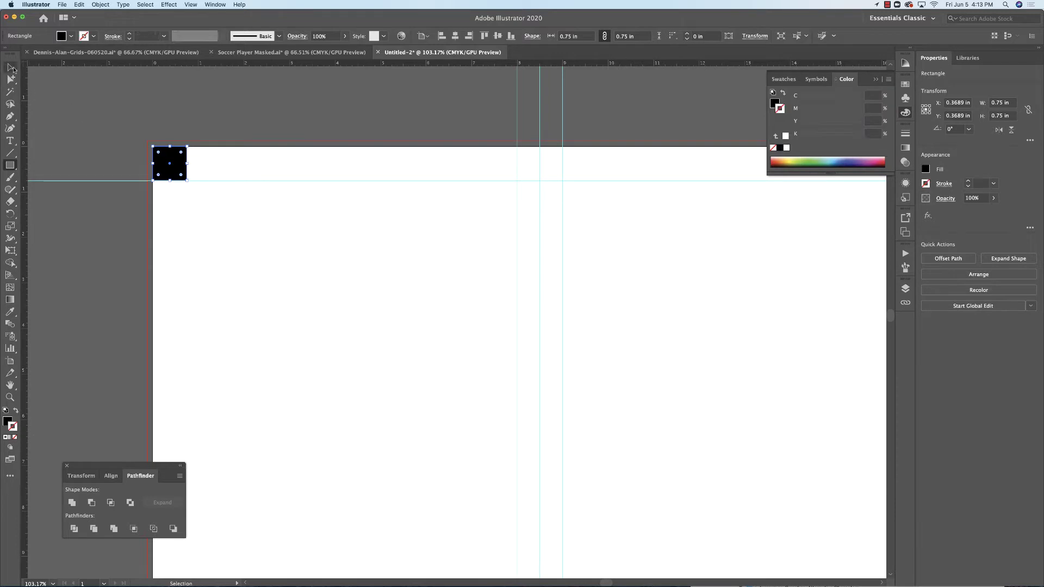
mouse_move(182, 167)
mouse_down()
mouse_move(322, 275)
mouse_move(177, 161)
mouse_up()
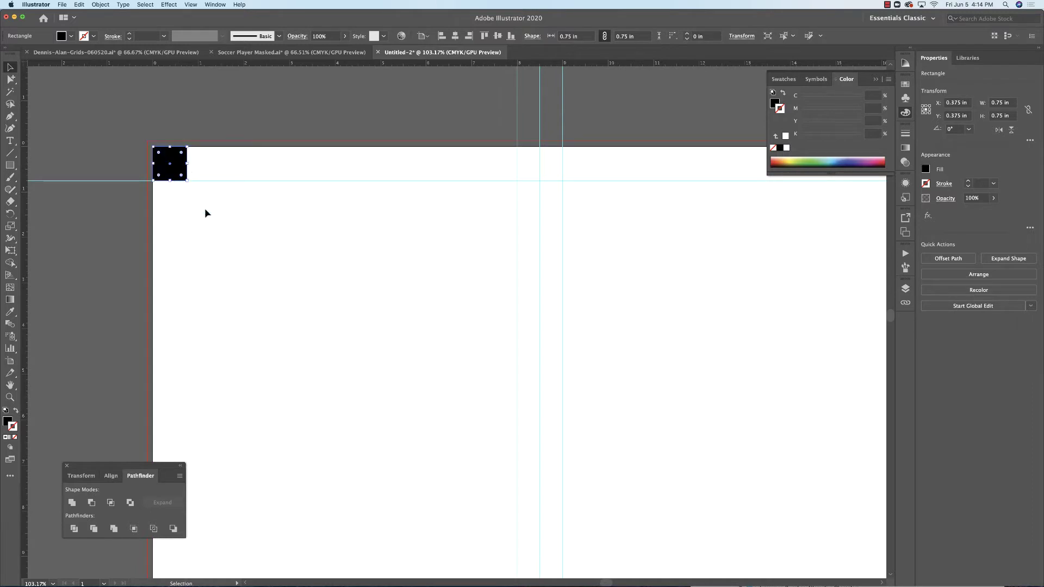
Step: Place a vertical guide along the black square's right edge, then move the square into the spread's bottom-right corner
drag(25, 210, 69, 213)
drag(188, 217, 187, 217)
drag(180, 173, 672, 413)
scroll(653, 405, down, 10)
scroll(652, 405, right, 10)
drag(433, 207, 691, 420)
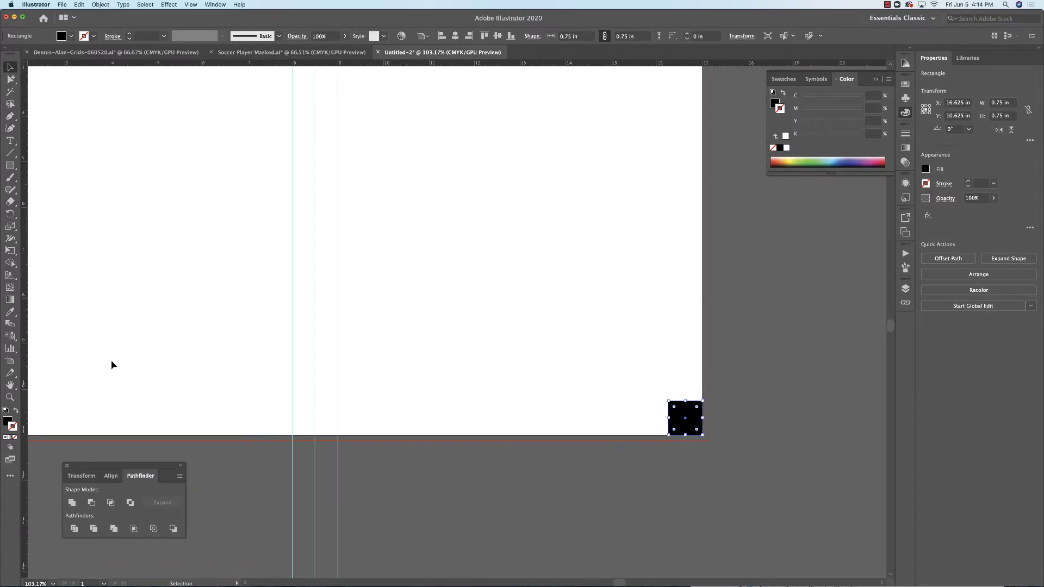
Step: Place guides along the black square's left and top edges to mark the right and bottom margins, and delete the square
drag(25, 363, 590, 387)
drag(655, 364, 668, 361)
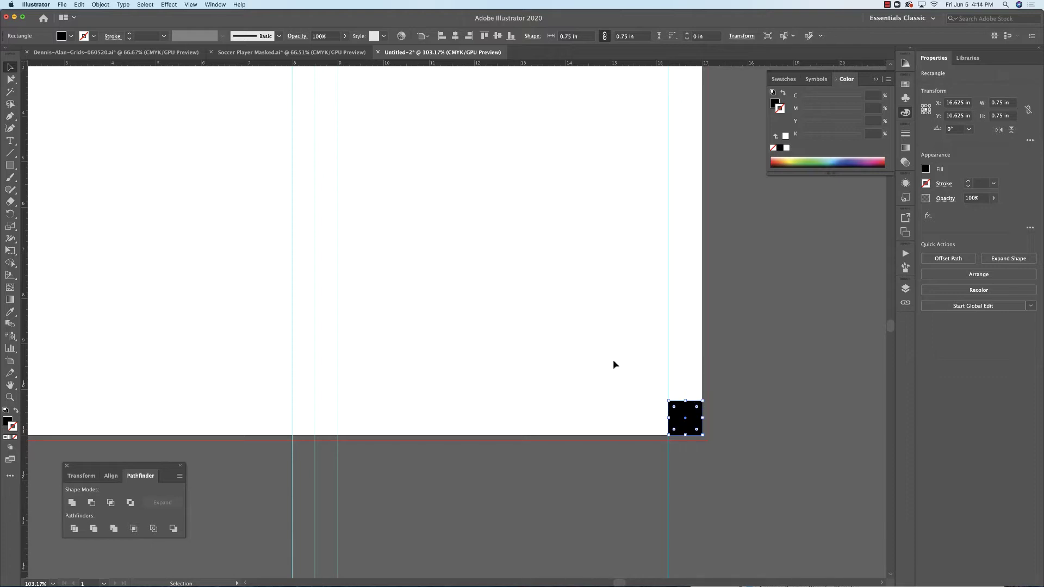
drag(573, 62, 581, 405)
scroll(680, 413, up, 3)
key(Delete)
scroll(425, 359, down, 2)
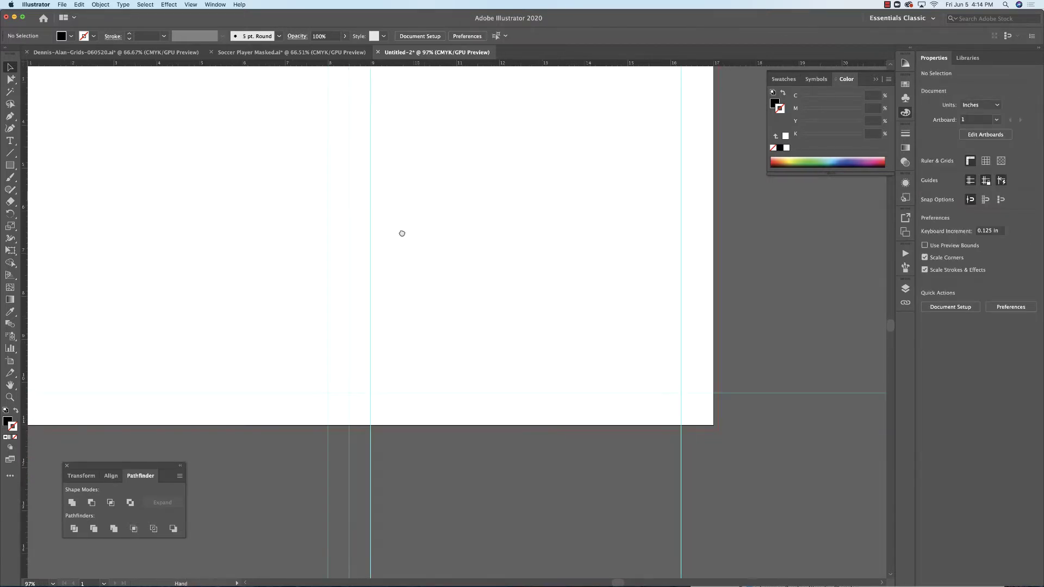
Step: Draw a green rectangle without stroke filling the left page's margin guides and duplicate it into the right page's margin guides
key(super+0)
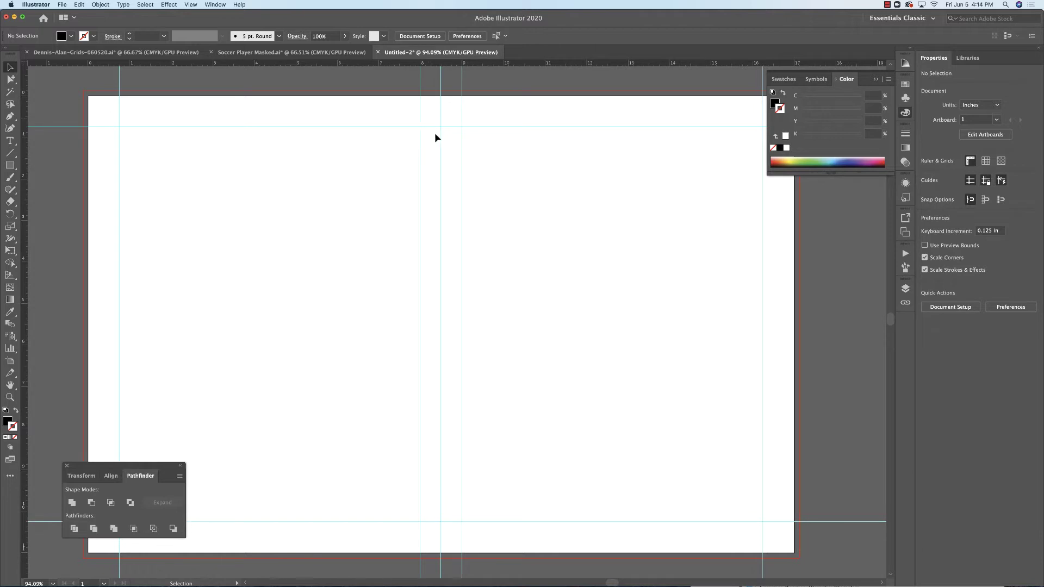
drag(437, 185, 497, 180)
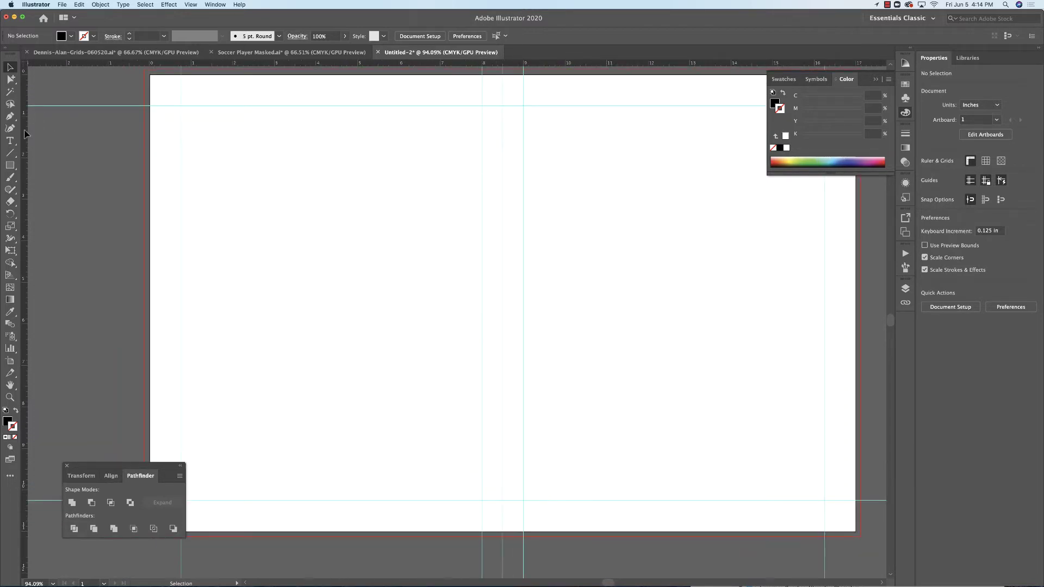
click(10, 165)
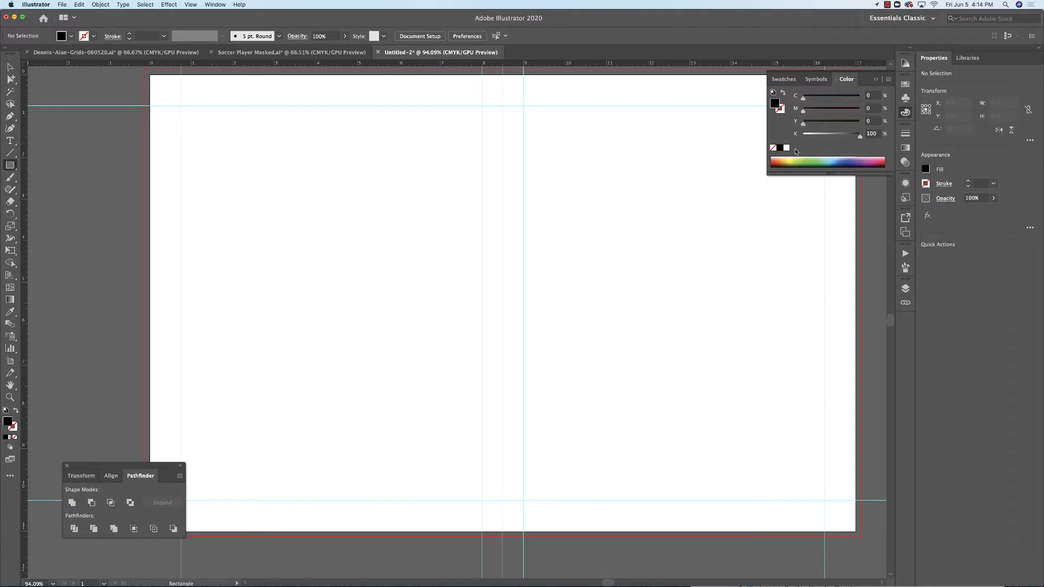
click(810, 162)
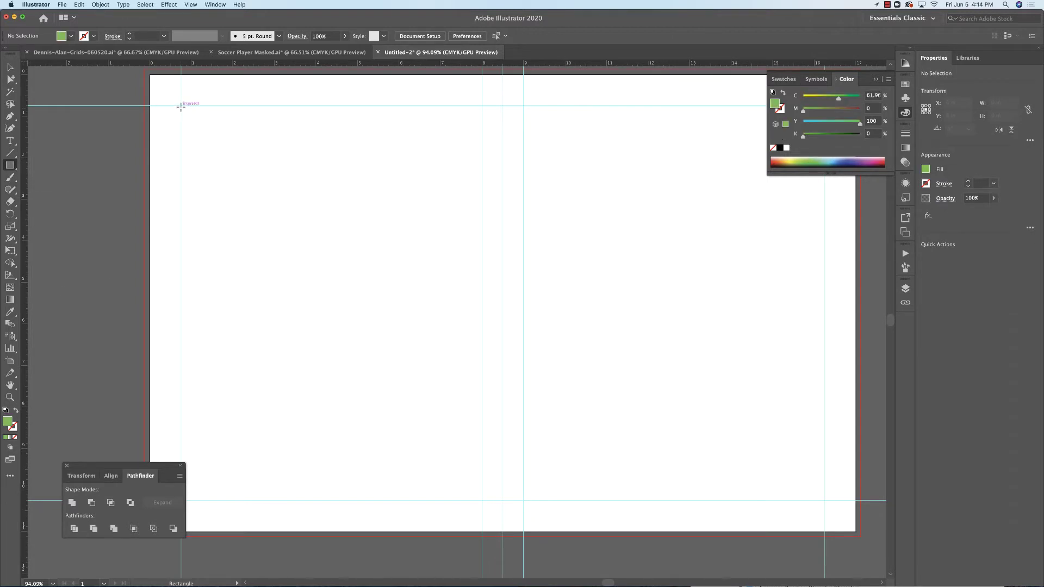
drag(181, 105, 483, 500)
click(11, 67)
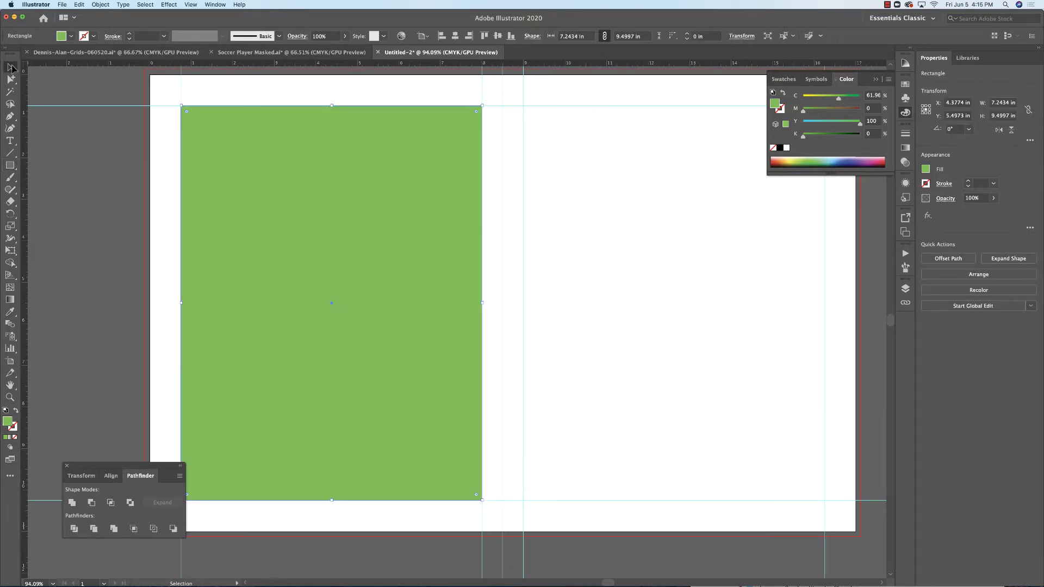
drag(251, 195, 595, 210)
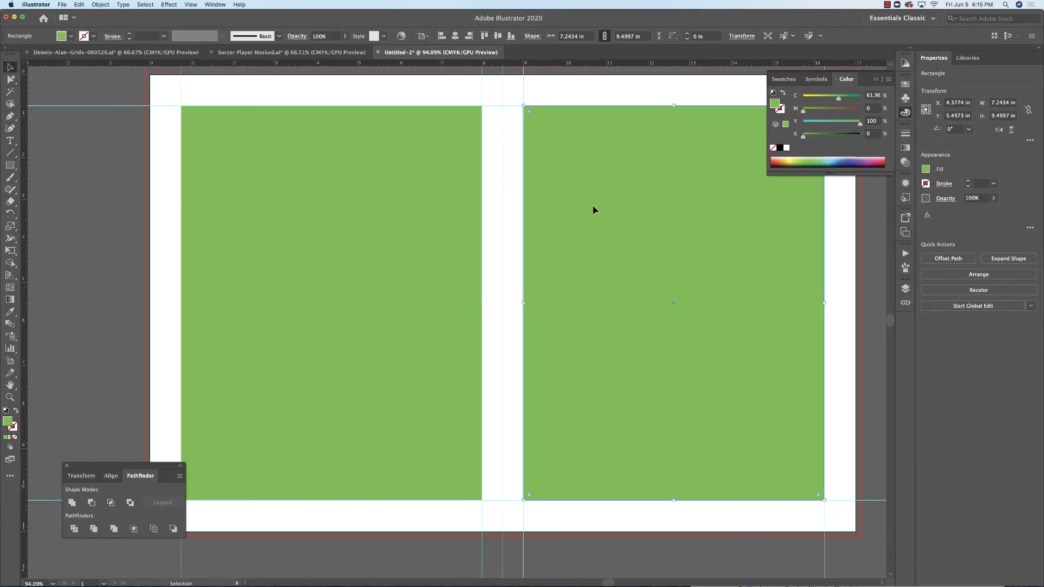
click(138, 170)
Step: Split the left page's green rectangle into two columns with no gutter using Split Into Grid, previewing the result
key(space)
key(super+minus)
drag(501, 306, 544, 252)
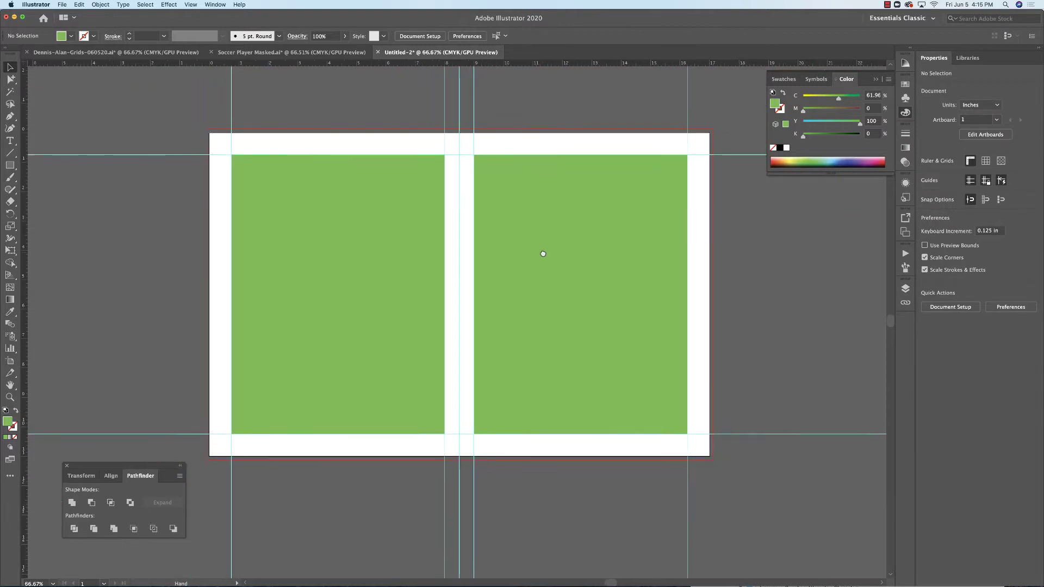
click(364, 242)
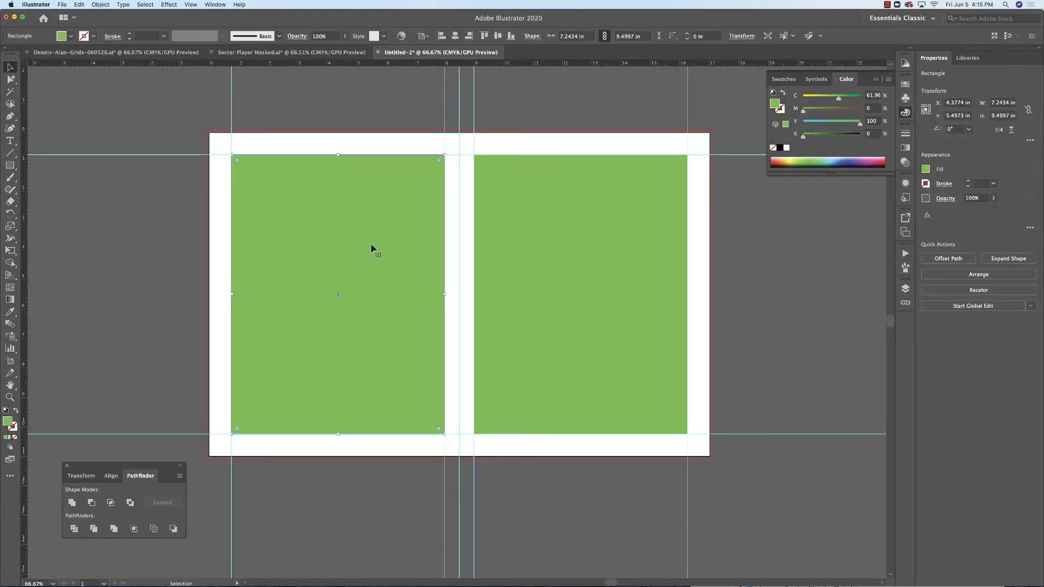
click(101, 5)
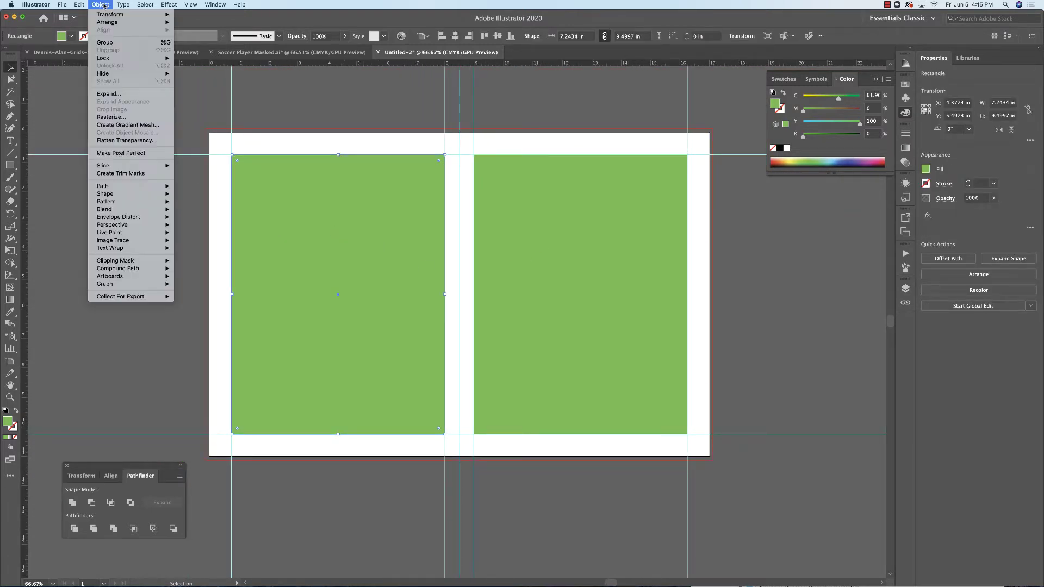
mouse_move(109, 186)
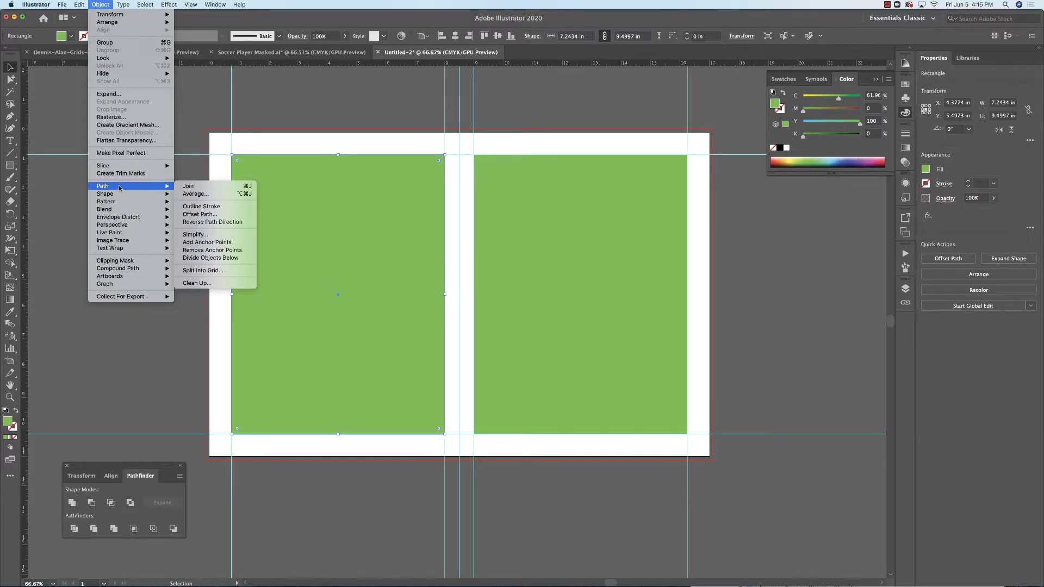
click(193, 271)
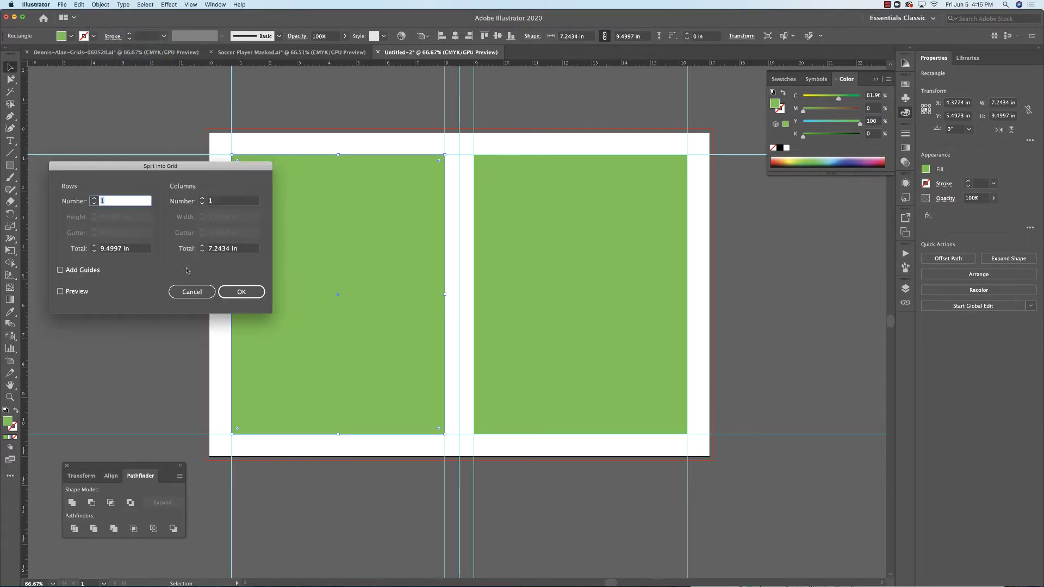
click(202, 199)
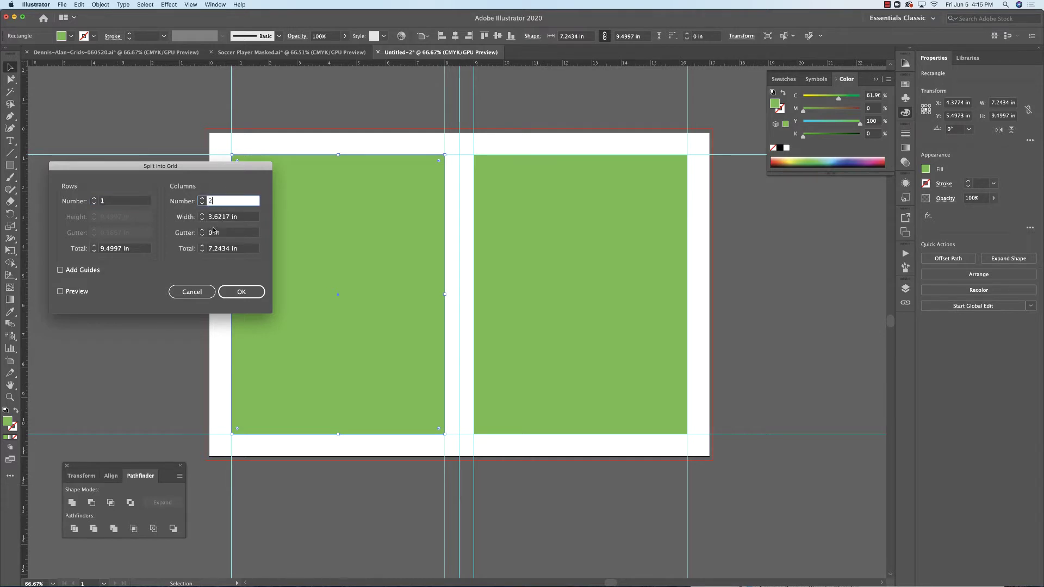
click(61, 291)
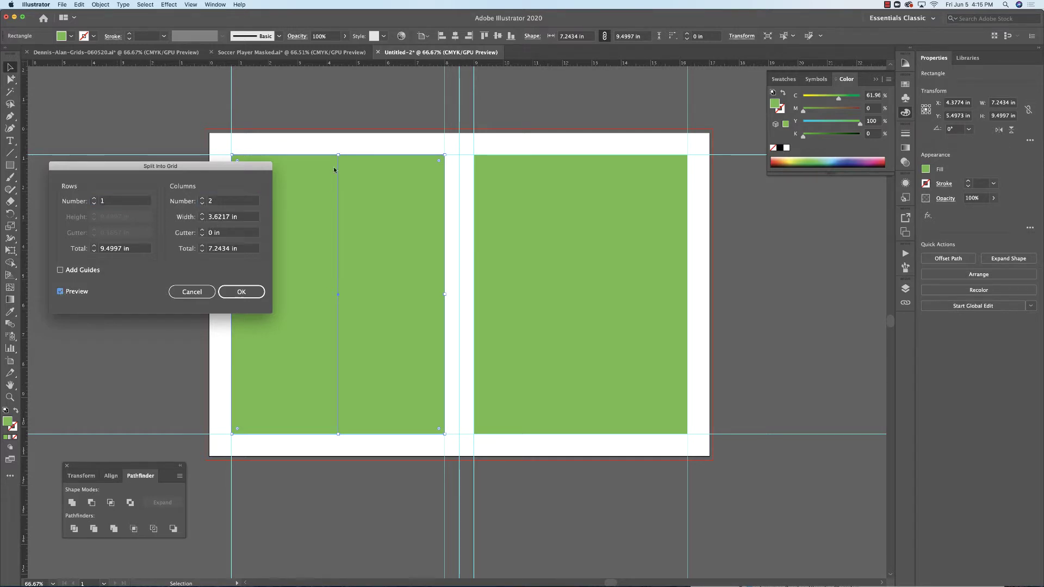
click(241, 292)
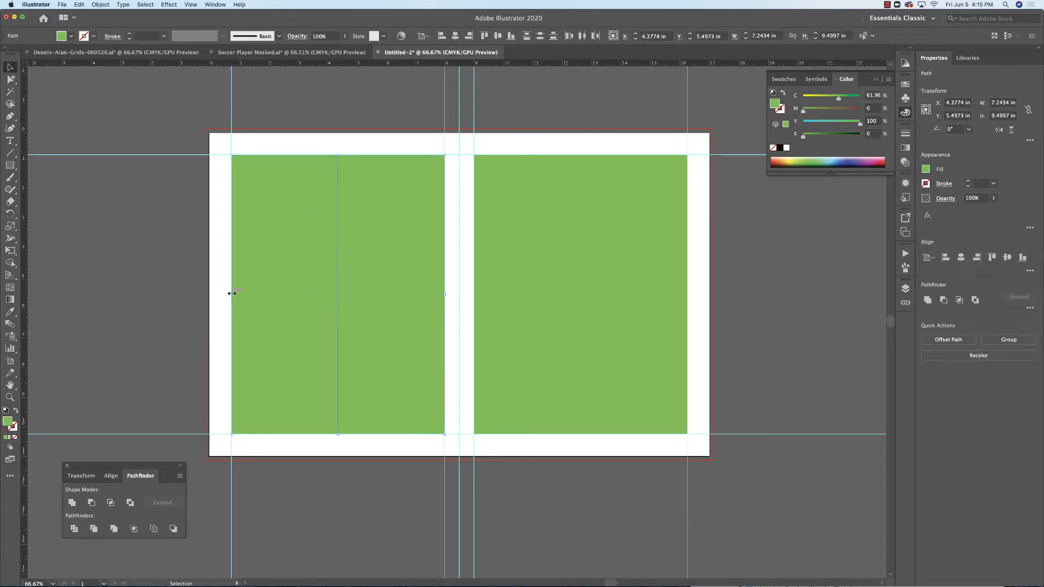
Step: Pull the left page's two columns apart to show they are separate shapes, and undo back to the single rectangle
click(174, 234)
drag(303, 247, 240, 160)
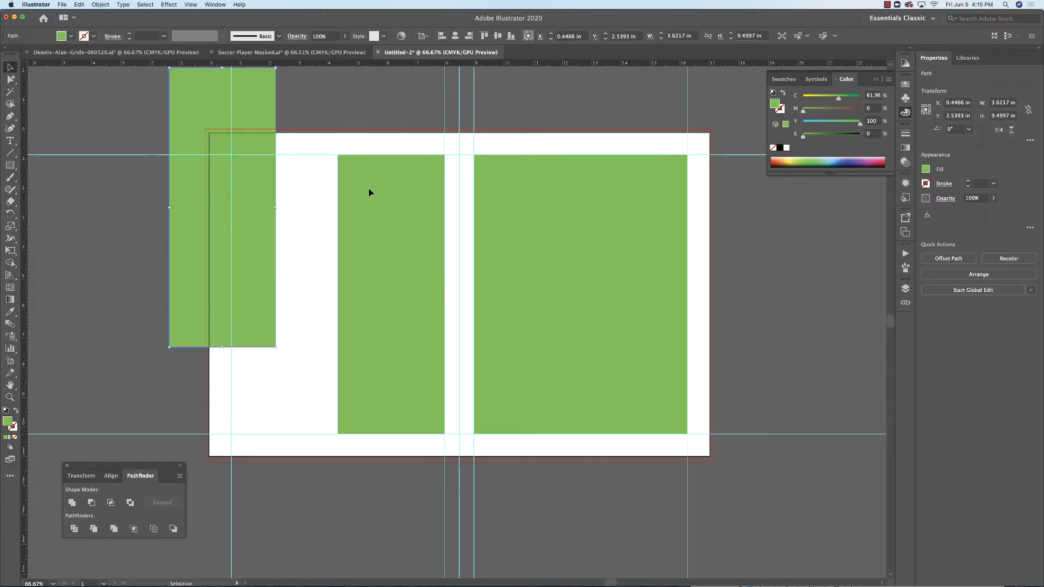
drag(373, 193, 373, 338)
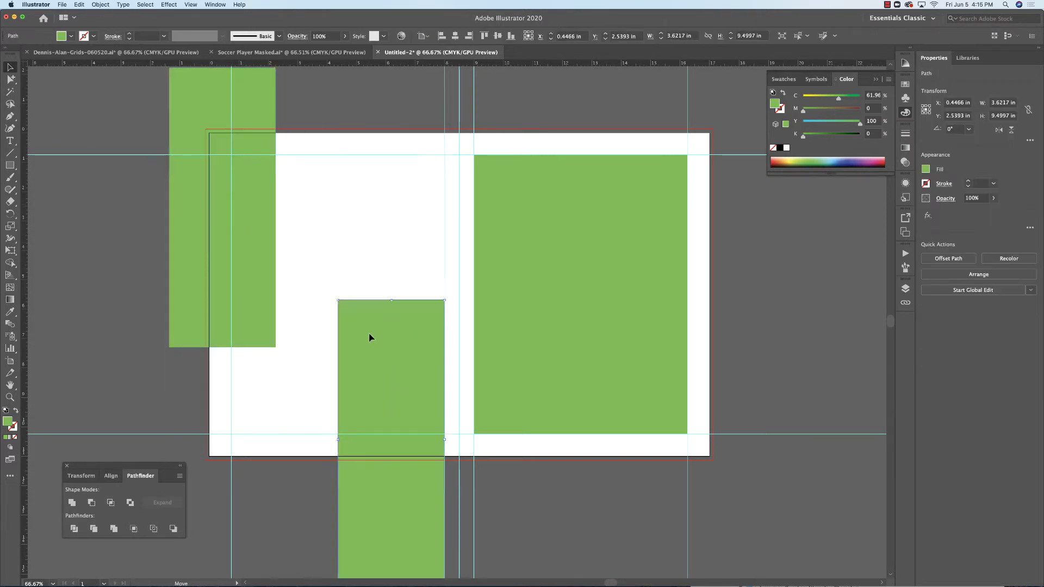
key(super+z)
key(super+z)
key(v)
Step: Split the left page's green rectangle into two columns with a 0.25 in gutter using Split Into Grid
click(281, 284)
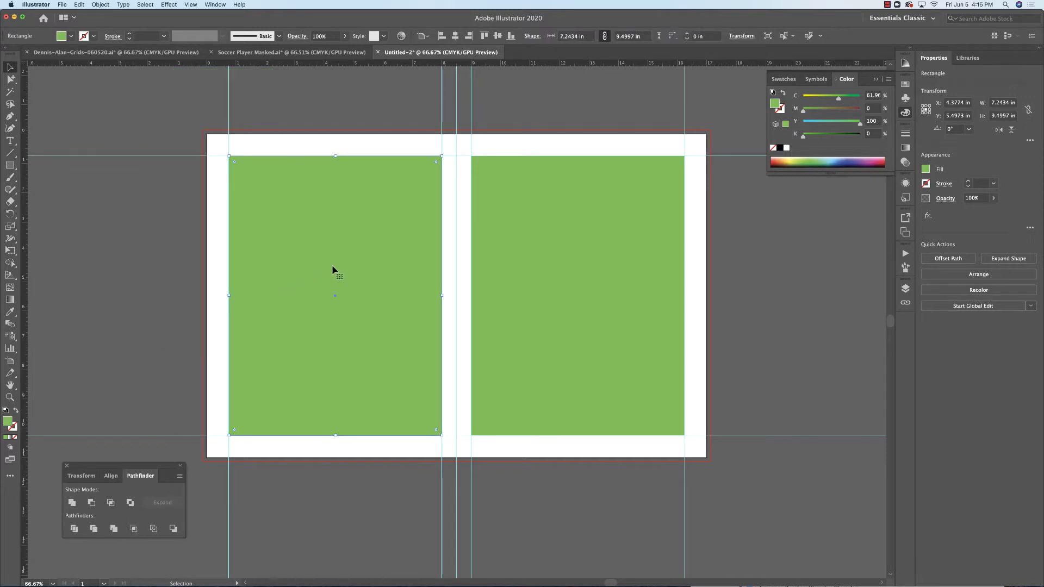
click(95, 4)
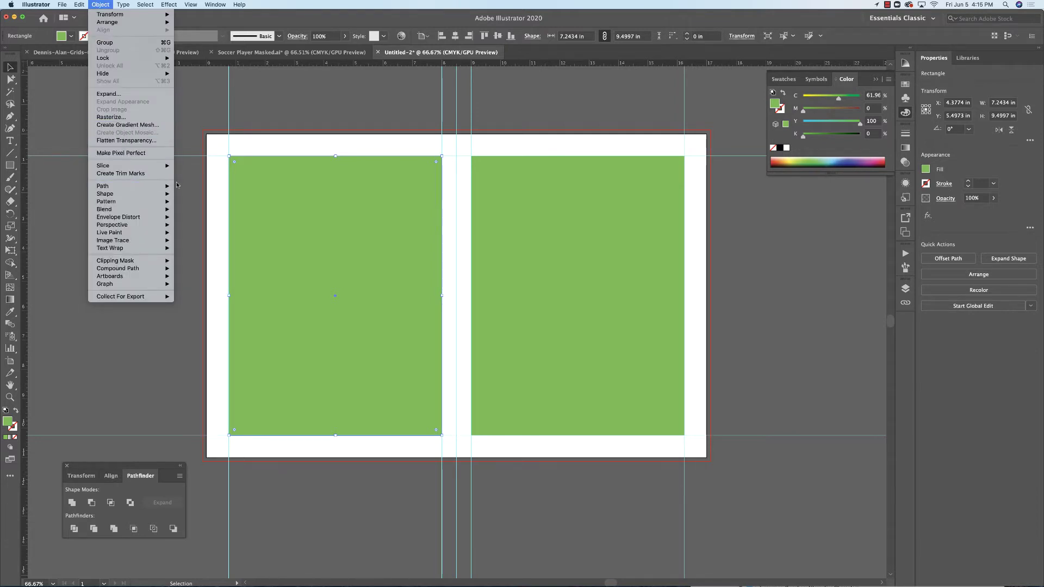
mouse_move(163, 186)
click(204, 271)
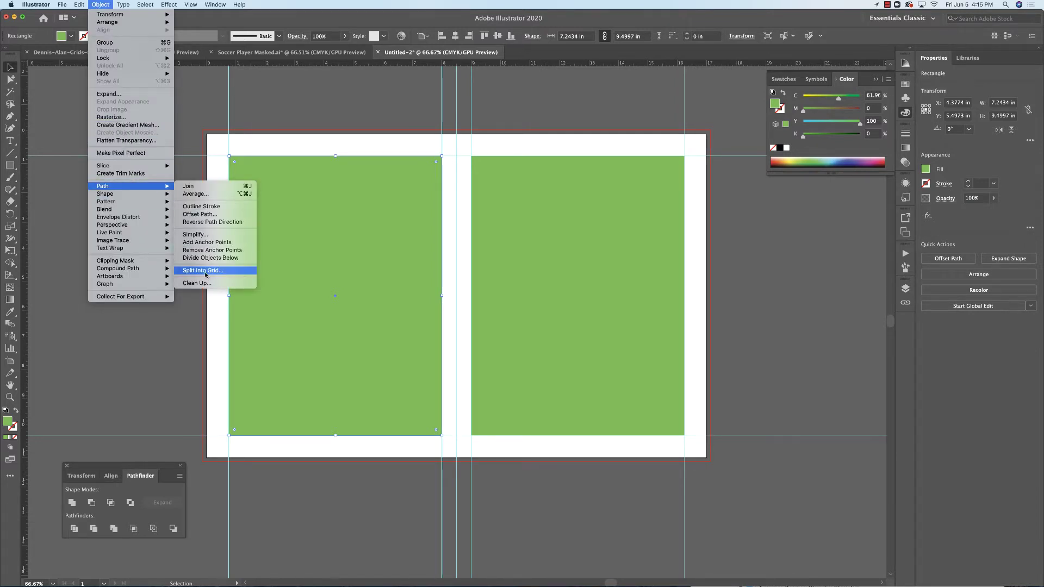
click(202, 199)
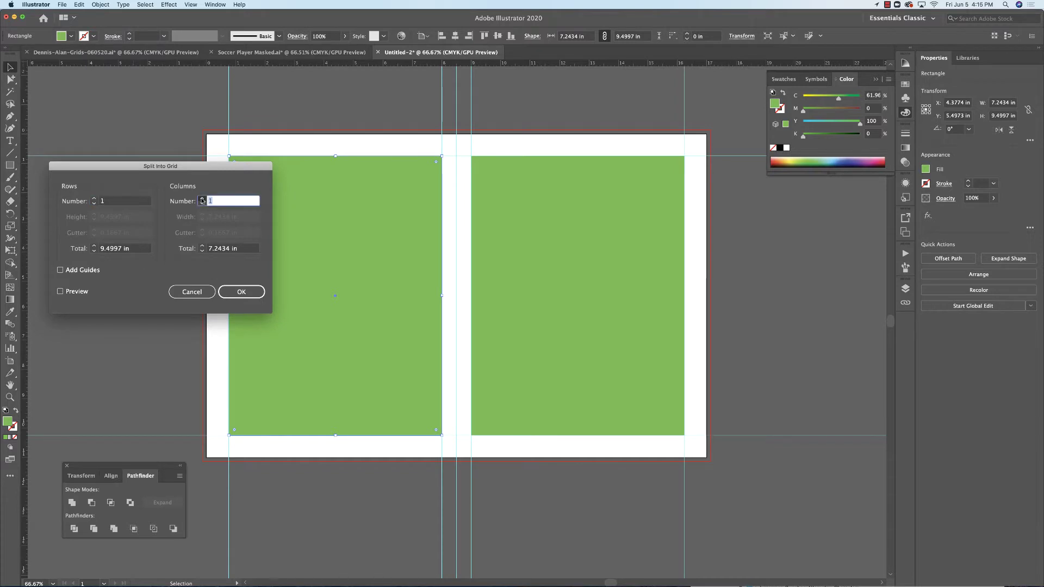
click(202, 204)
click(202, 199)
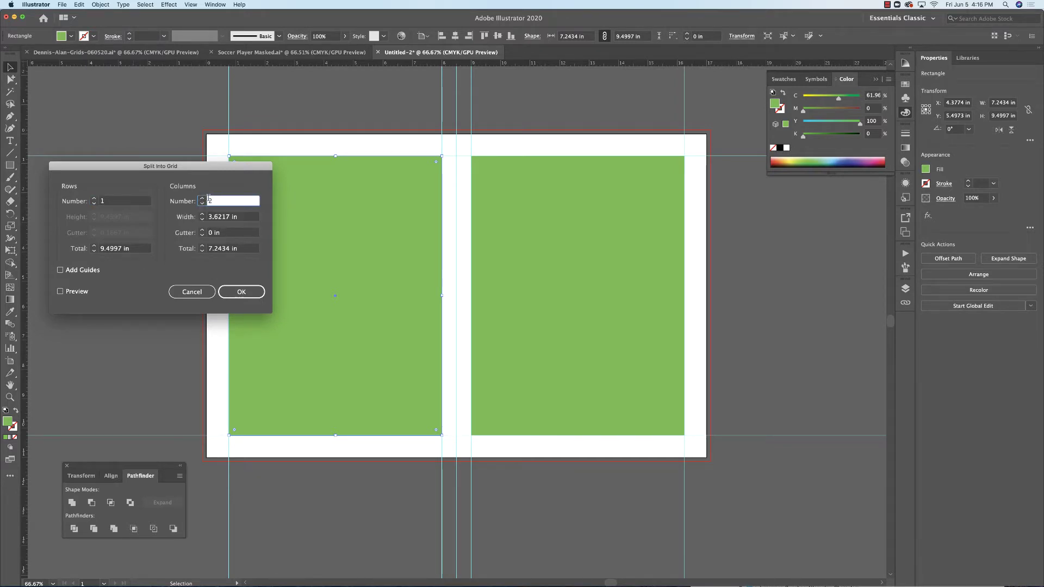
click(212, 233)
text(.25)
click(241, 292)
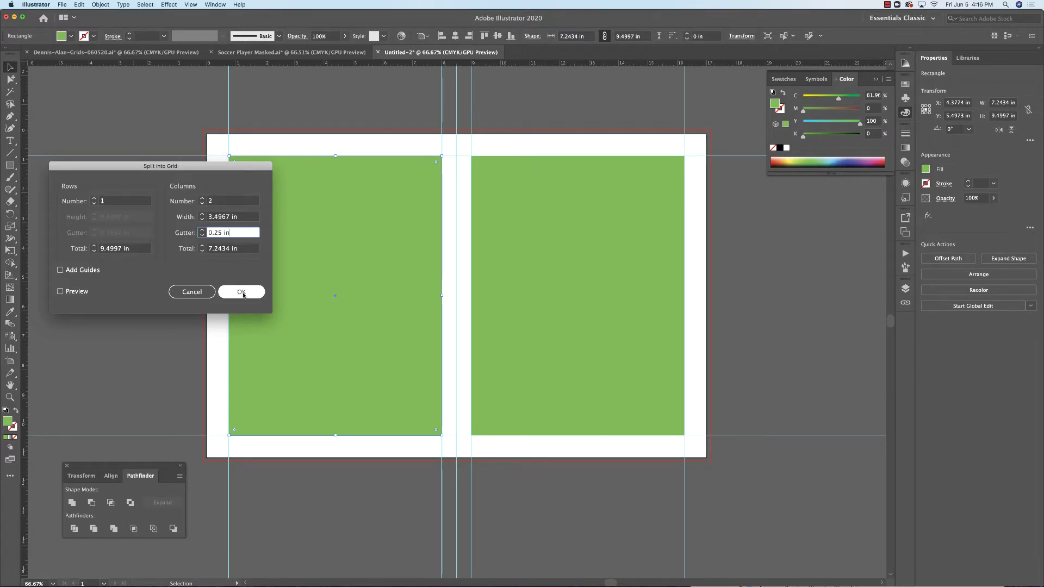
Step: Try moving the left page's two columns together and then individually with the Group Selection tool, and undo all moves
drag(288, 184, 204, 168)
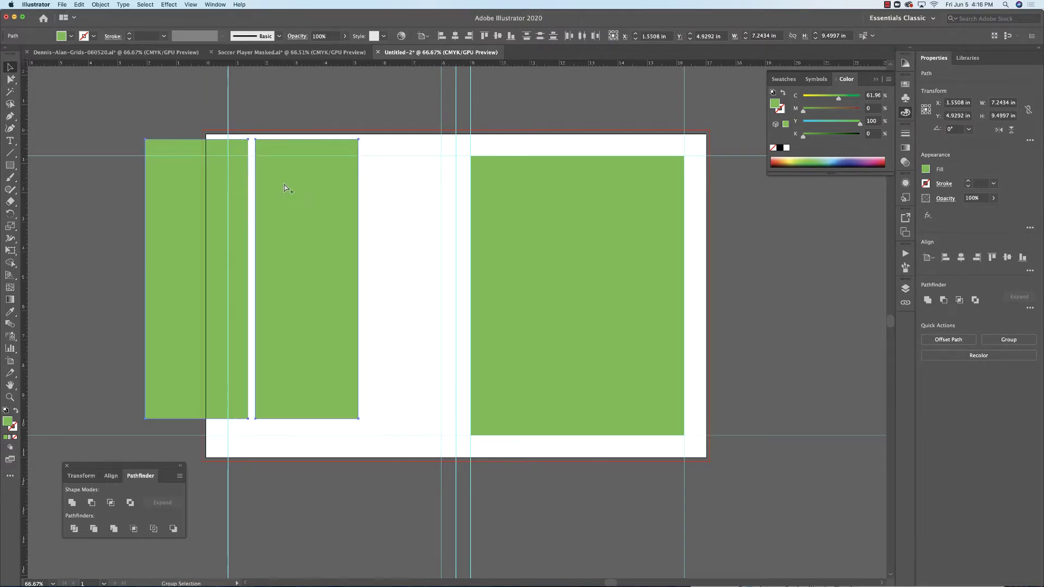
key(super+z)
click(10, 78)
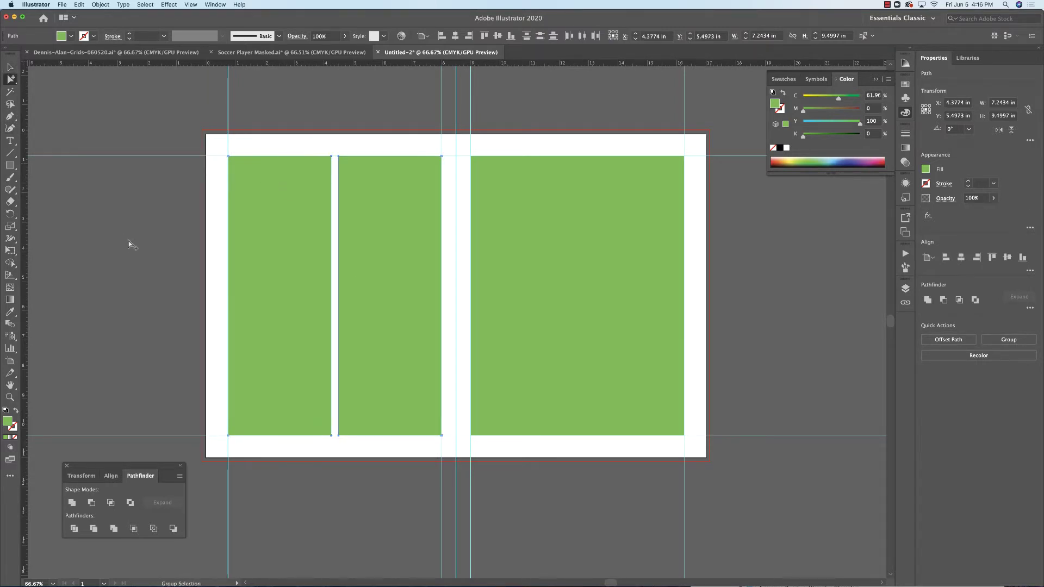
drag(268, 227, 204, 152)
drag(361, 224, 409, 355)
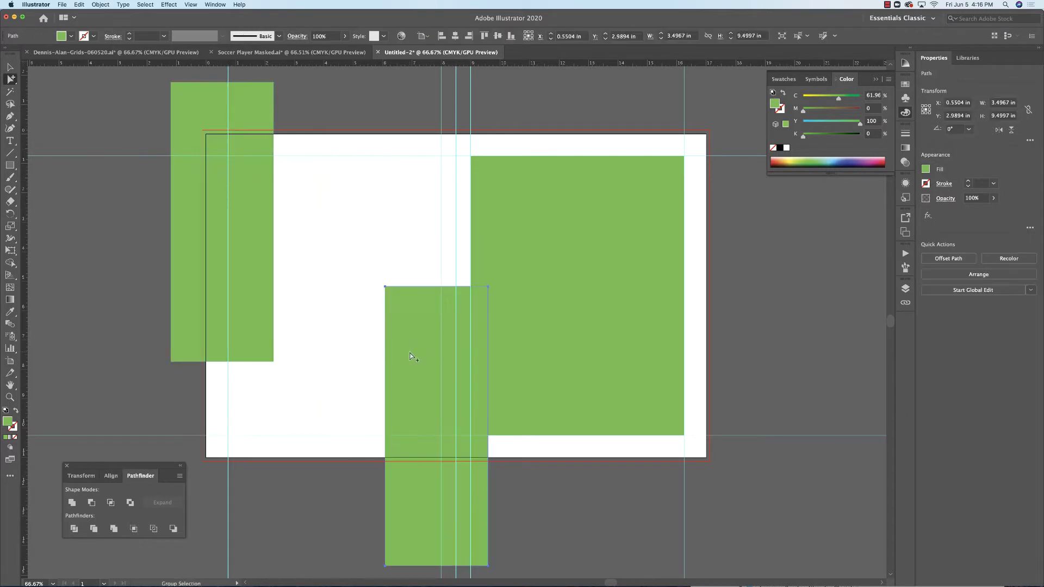
key(super+z)
key(super+z)
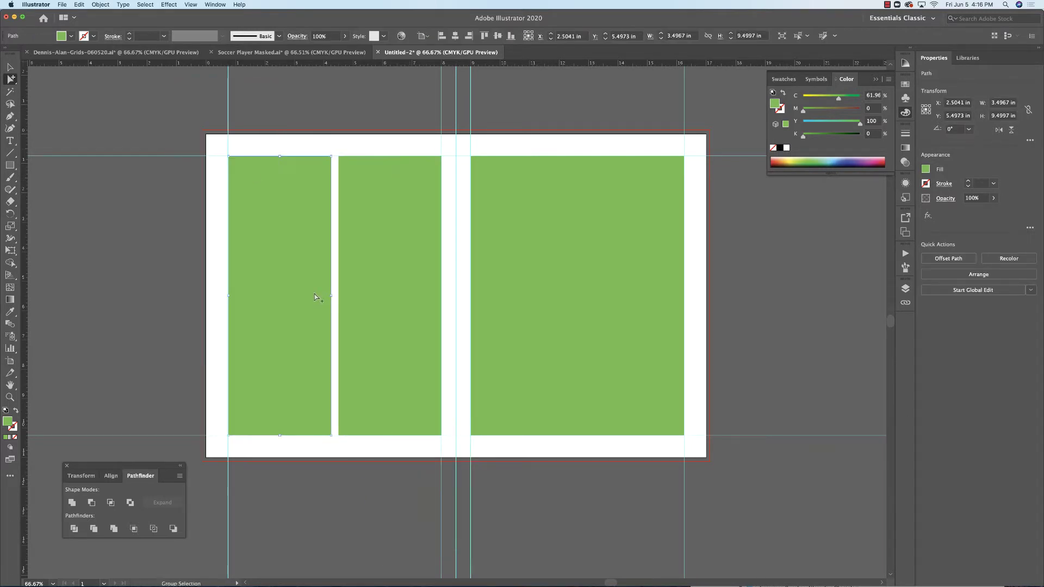
click(520, 289)
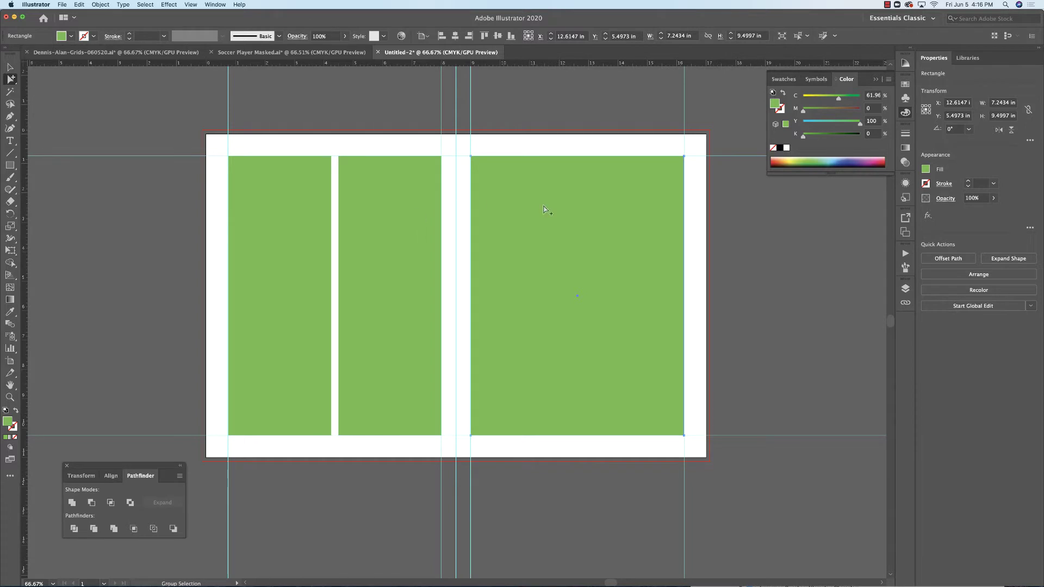
click(99, 5)
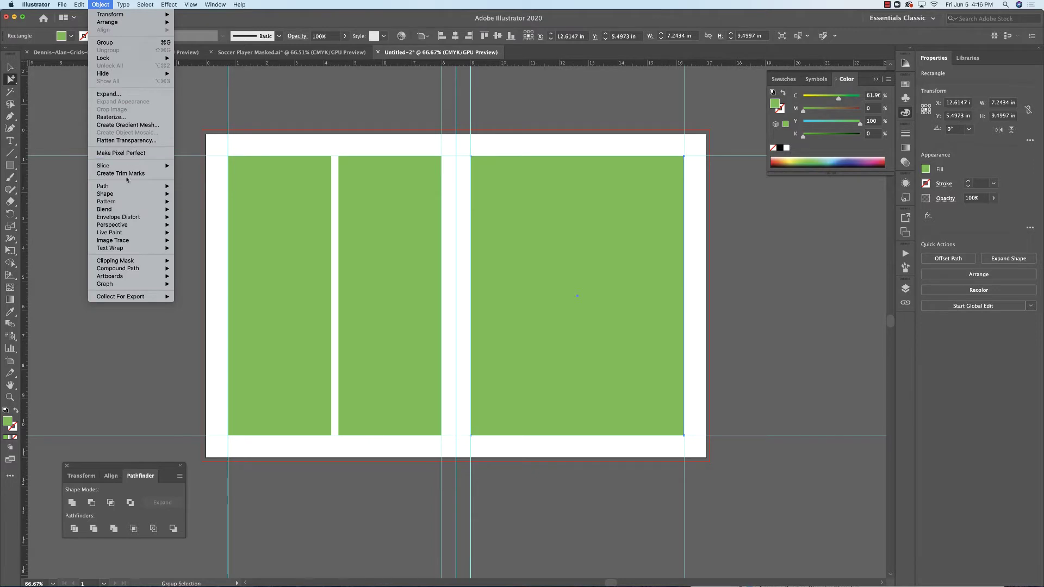
click(524, 163)
click(524, 104)
click(101, 5)
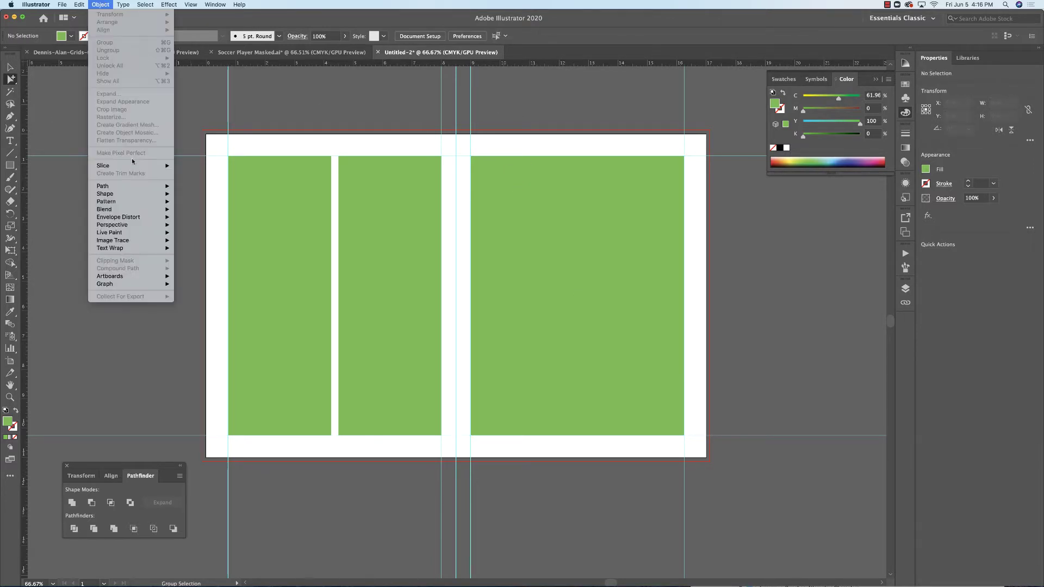
mouse_move(134, 192)
click(533, 134)
Step: Split the right page's green rectangle into three columns separated by a gutter matching the left page's, using Split Into Grid
click(536, 169)
click(100, 5)
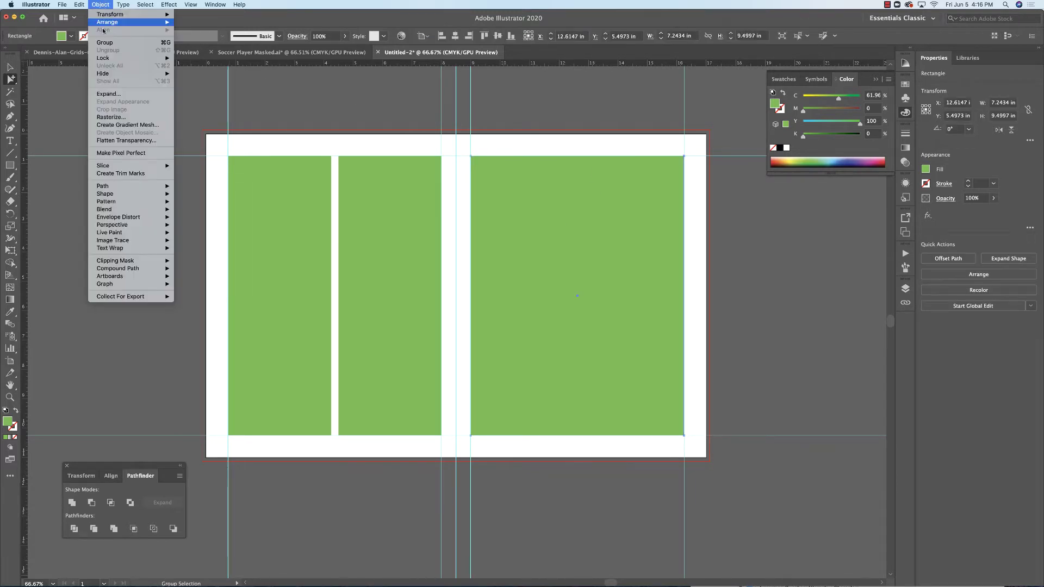
mouse_move(106, 190)
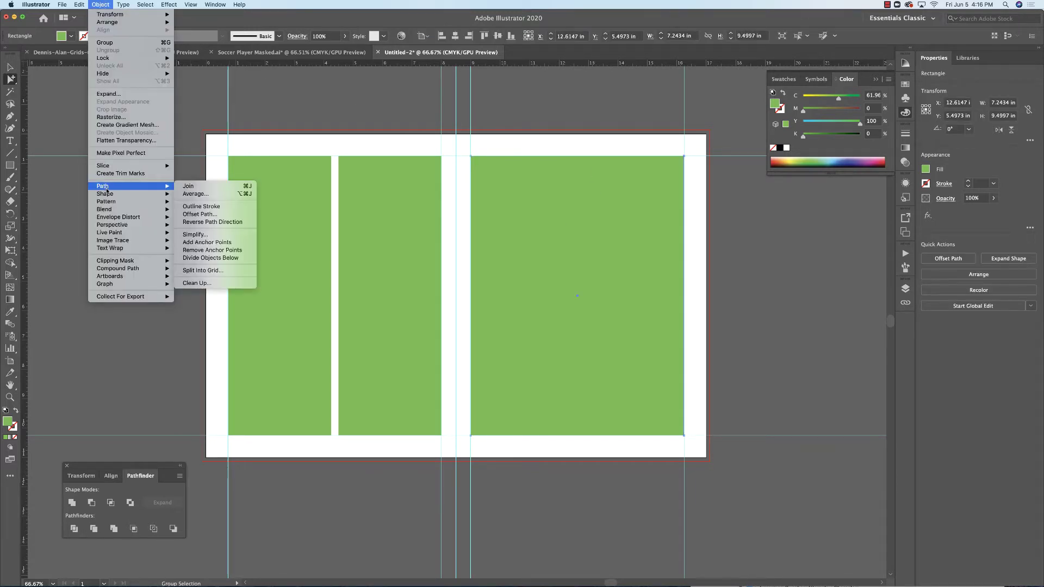
click(203, 270)
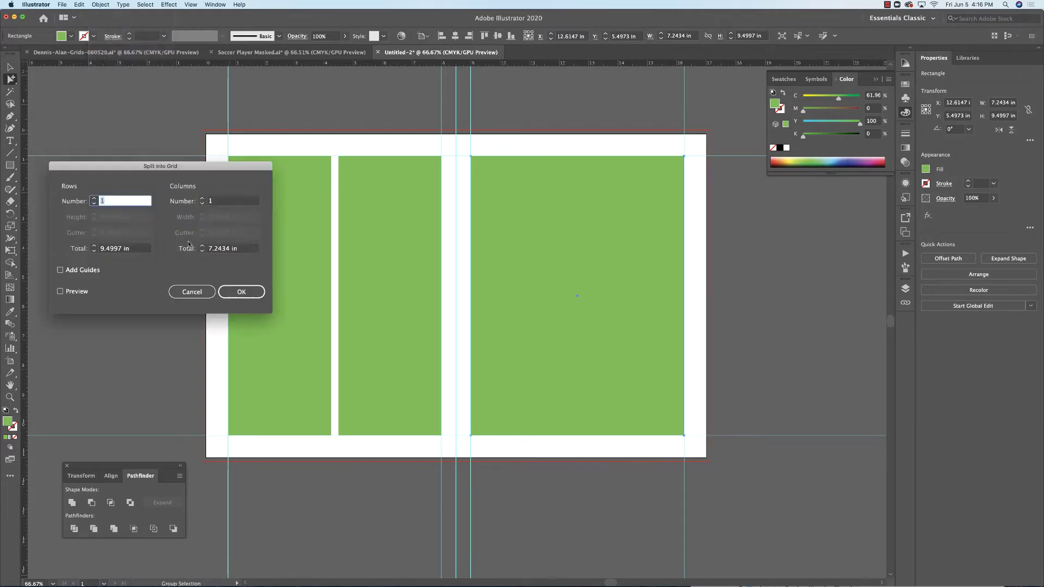
click(203, 199)
click(203, 199)
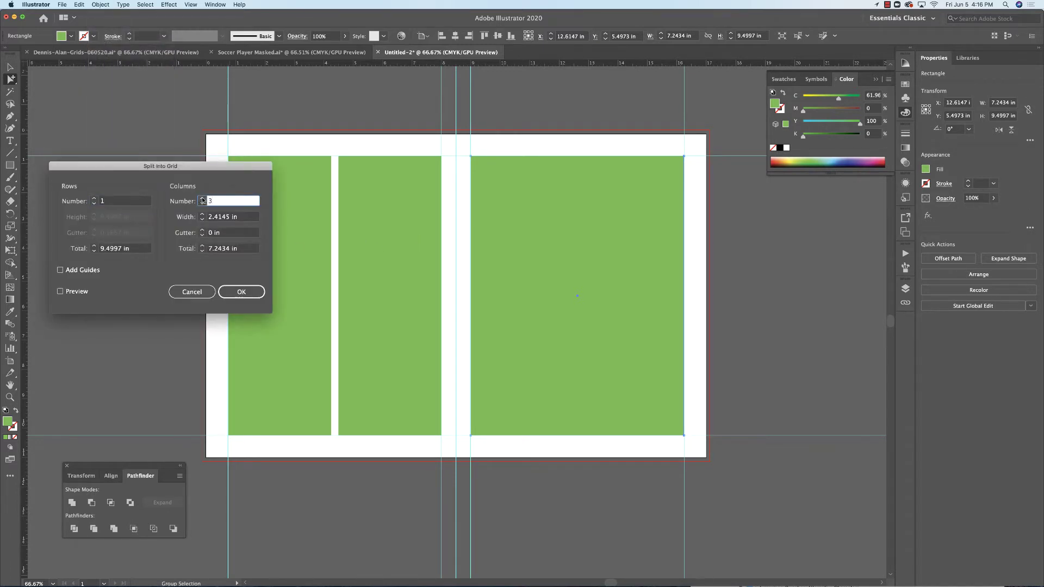
click(202, 230)
click(202, 230)
click(239, 292)
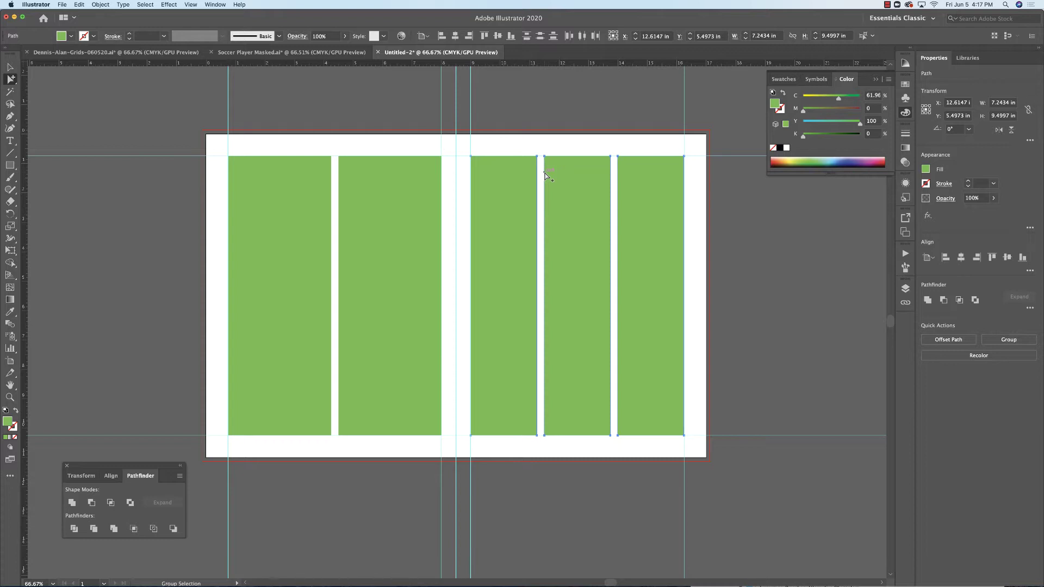
Step: Show the character settings below the color settings and convert the left page's first column into area type filled with placeholder text
scroll(547, 175, up, 1)
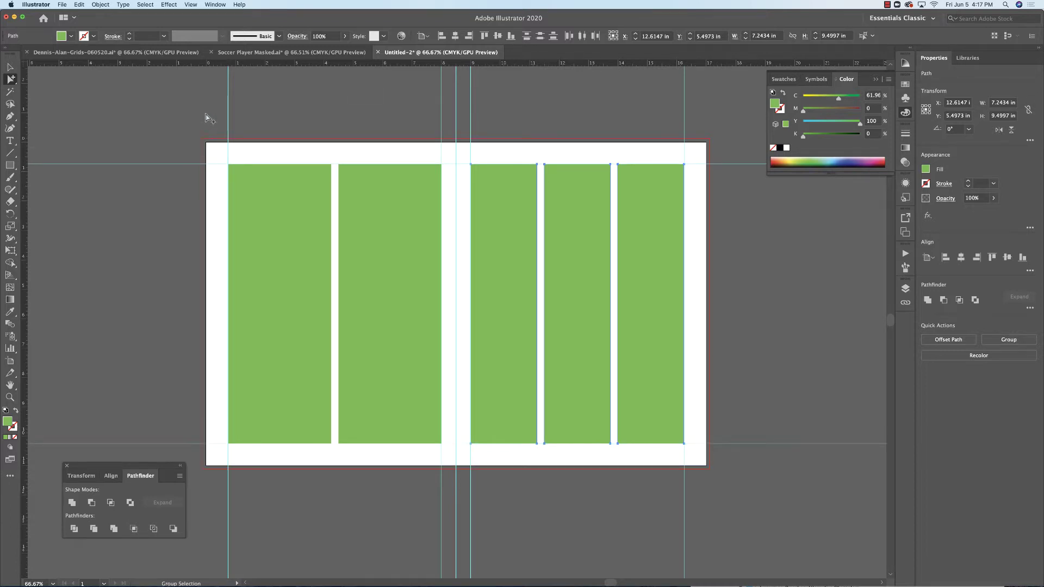
scroll(216, 117, left, 1)
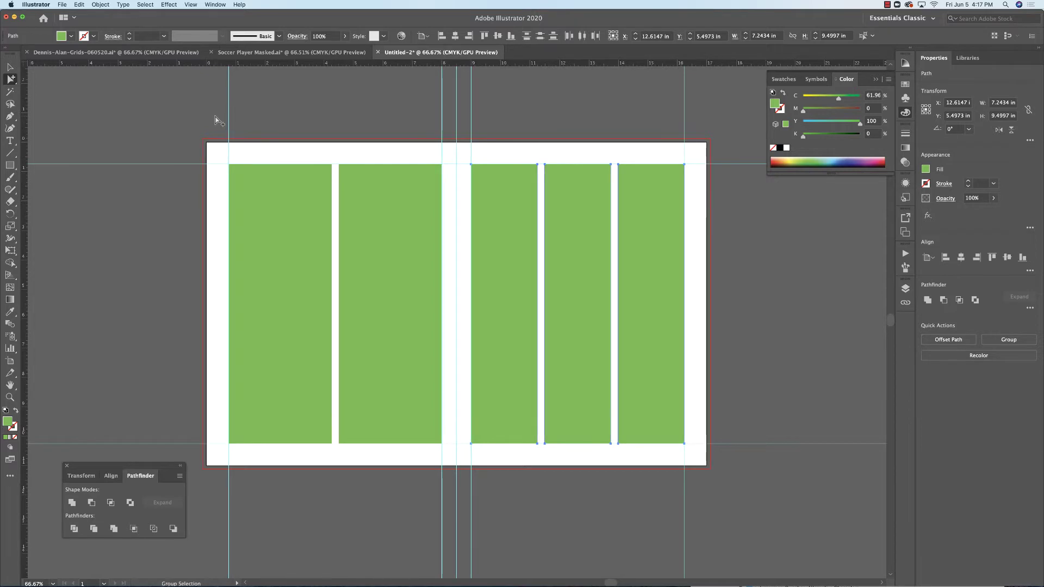
click(9, 142)
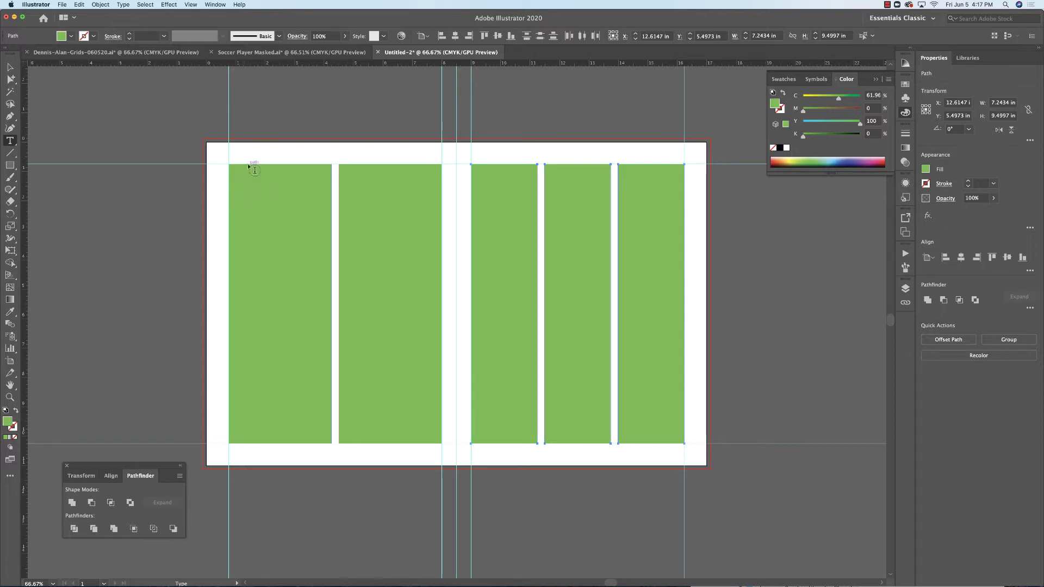
click(10, 141)
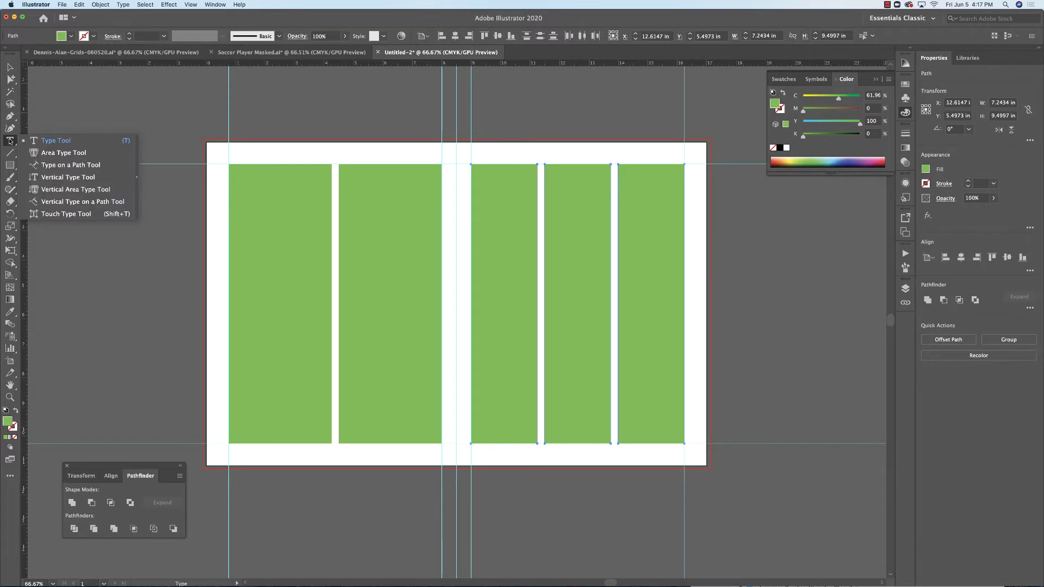
click(57, 141)
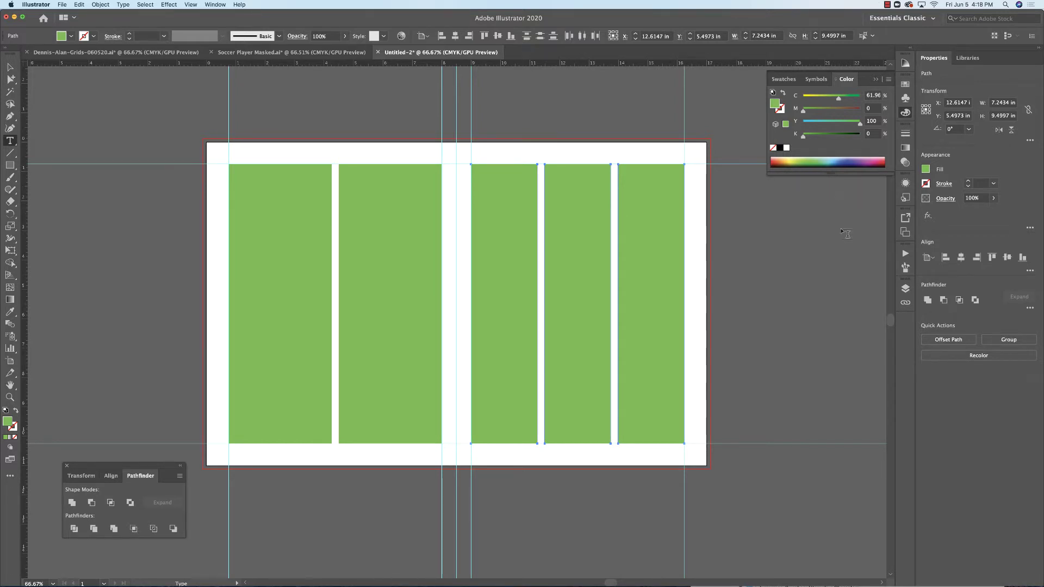
key(super+t)
drag(797, 166, 802, 183)
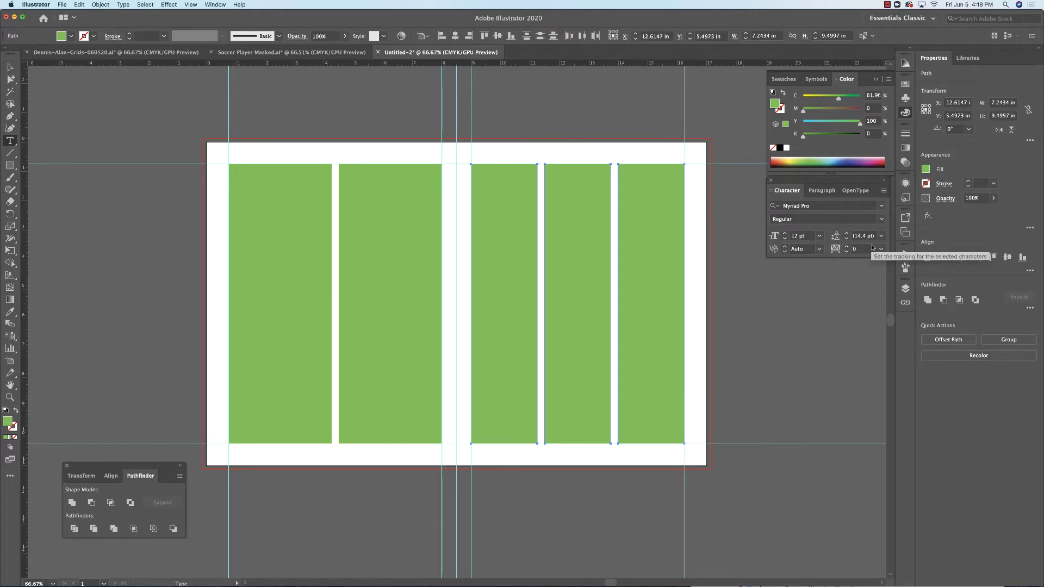
click(277, 170)
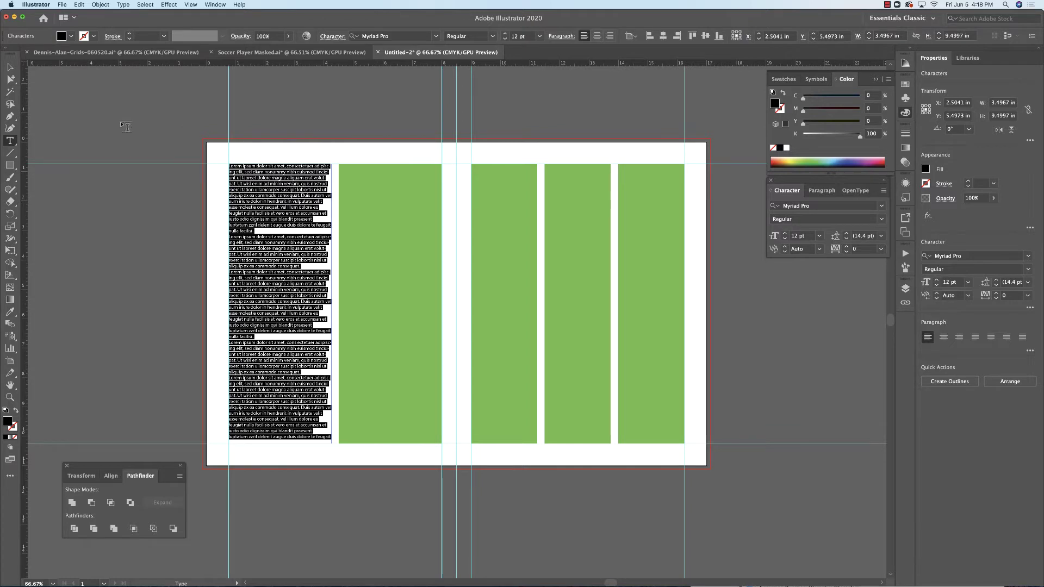
Step: Deselect the text and set the default type to Palatino Regular, 10 pt with 14 pt leading
click(10, 67)
click(123, 100)
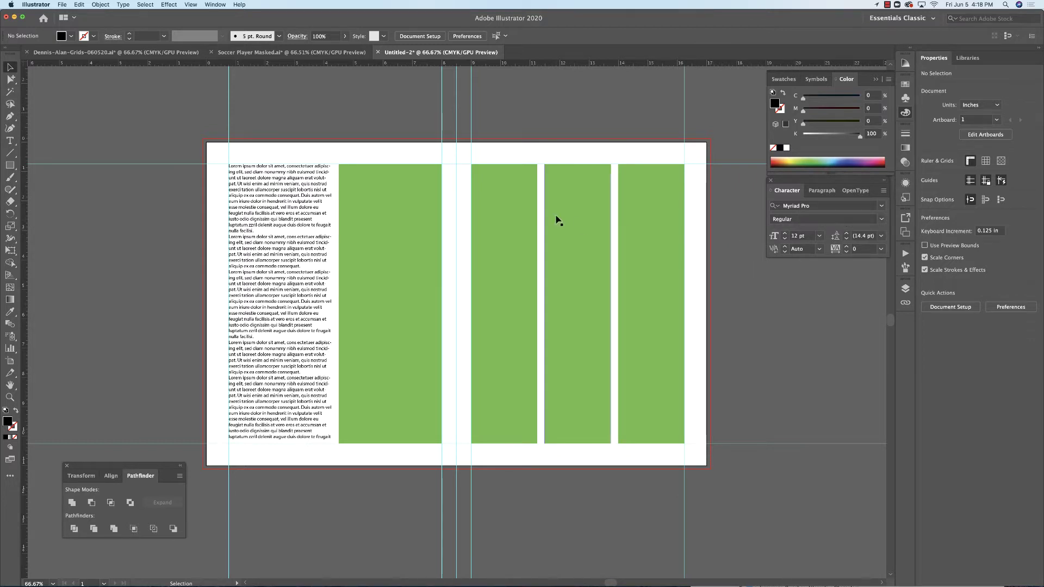
click(881, 207)
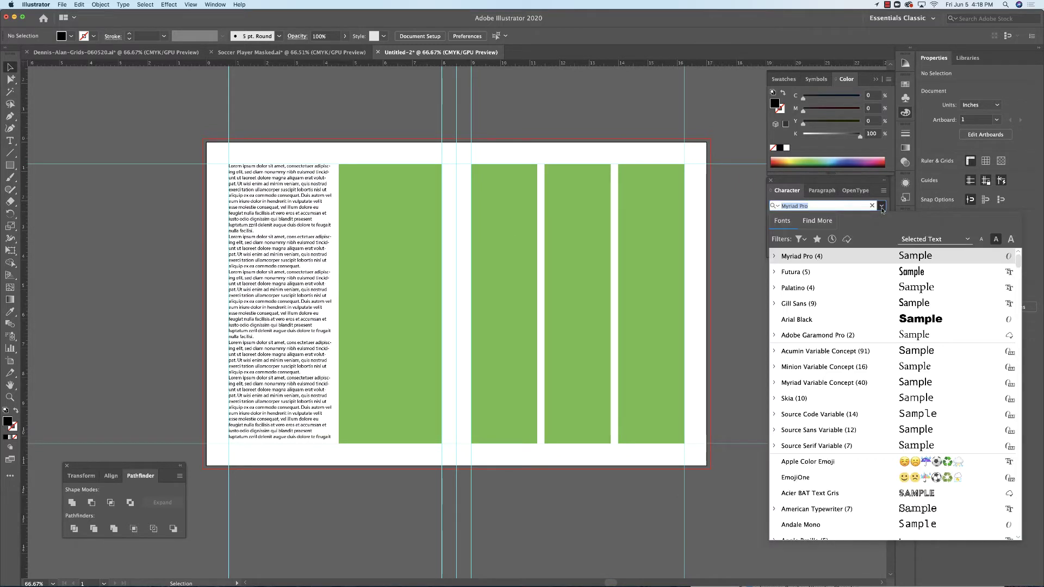
click(830, 291)
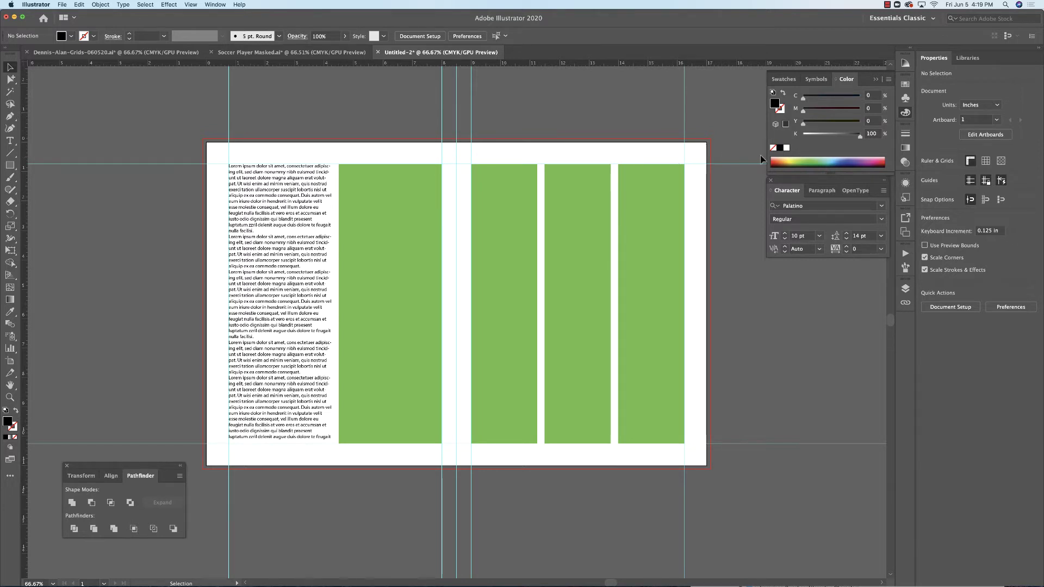
Step: Convert the left page's second column into area type filled with placeholder text
click(9, 140)
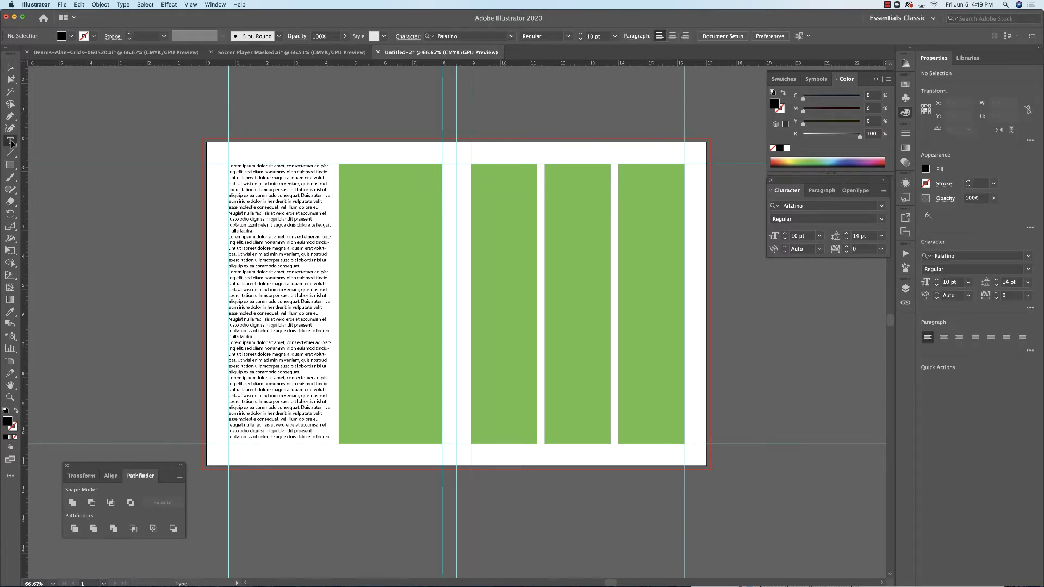
click(368, 168)
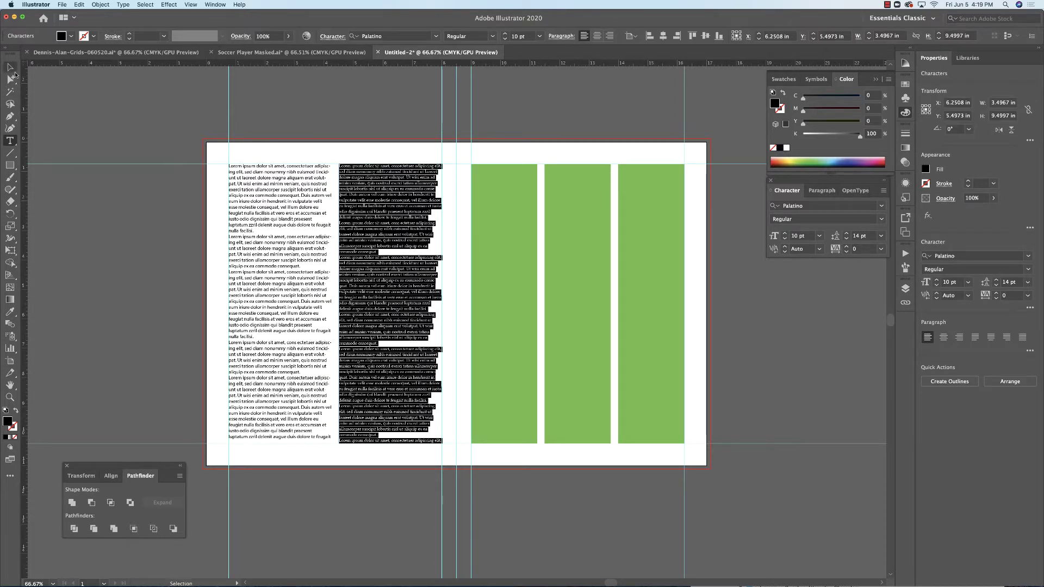
key(BackSpace)
key(super+v)
key(Escape)
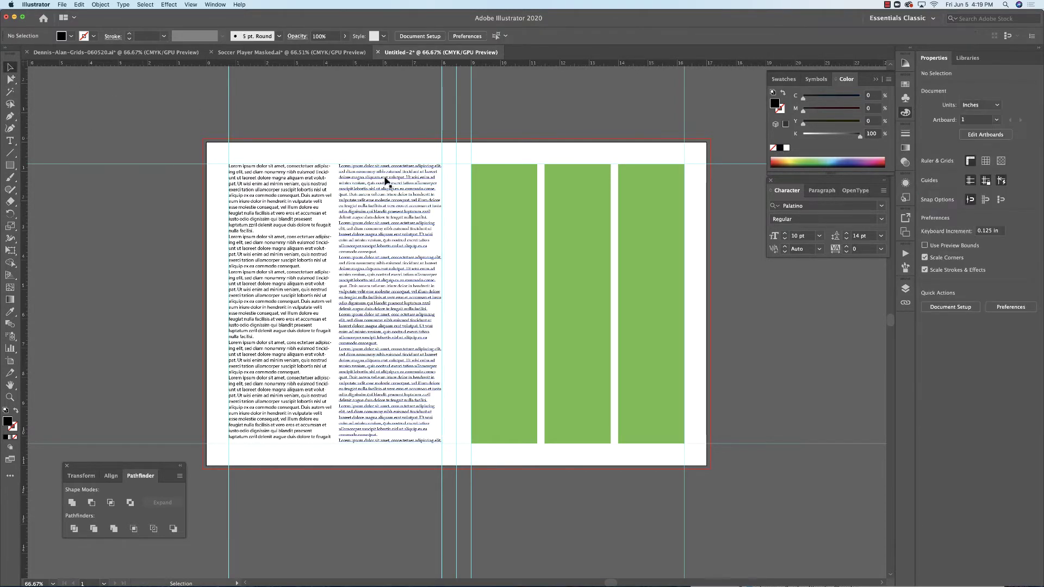
Step: Apply the second column's type formatting to the first column's text with the Eyedropper tool
drag(323, 329, 390, 220)
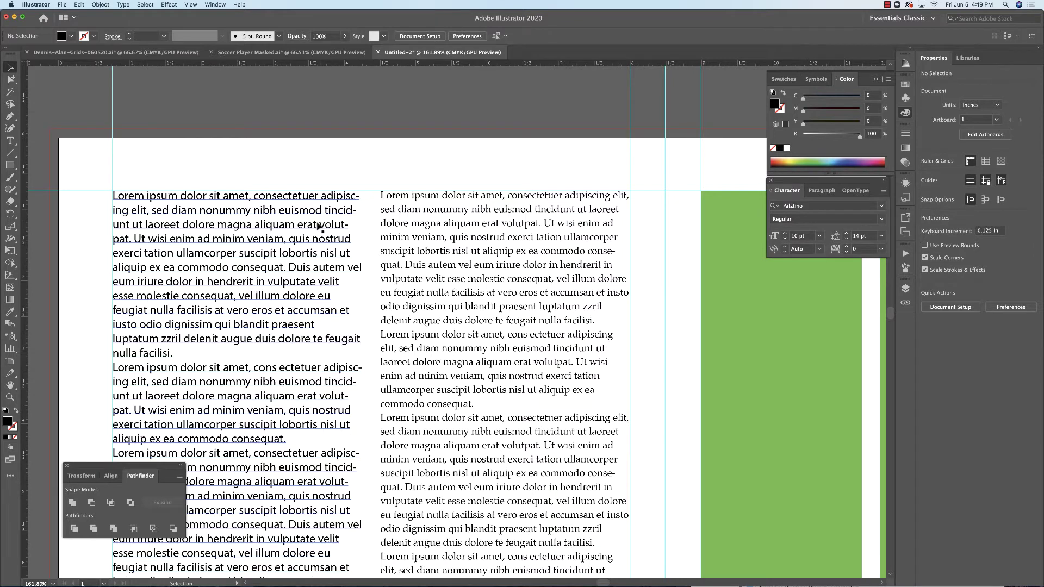
click(315, 228)
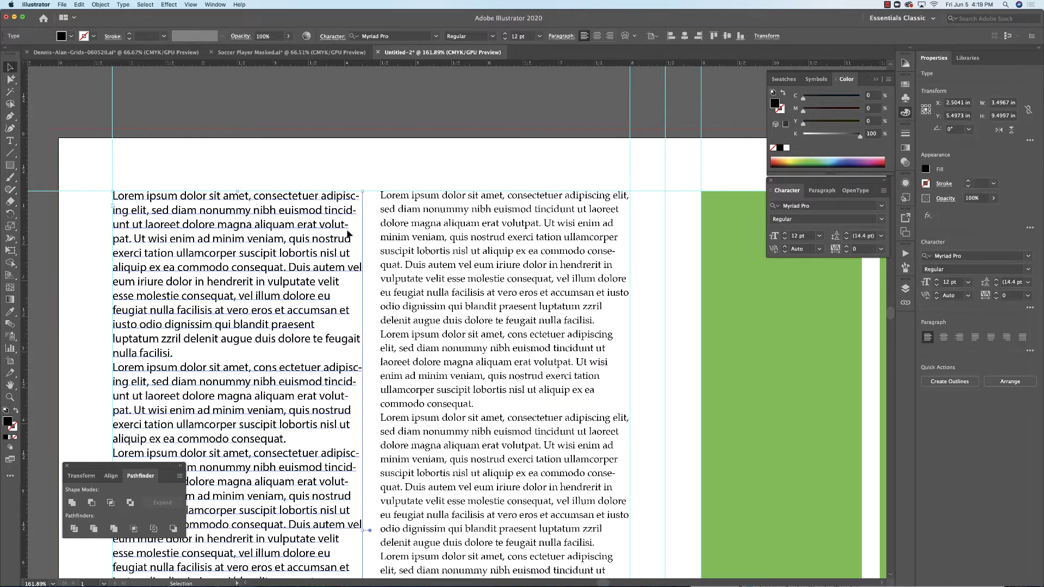
key(i)
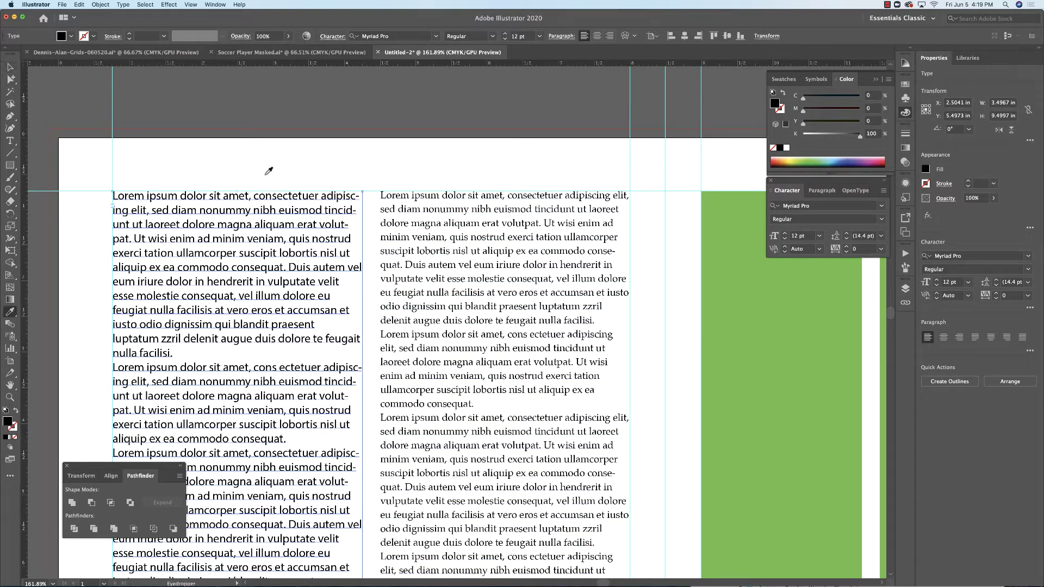
click(411, 193)
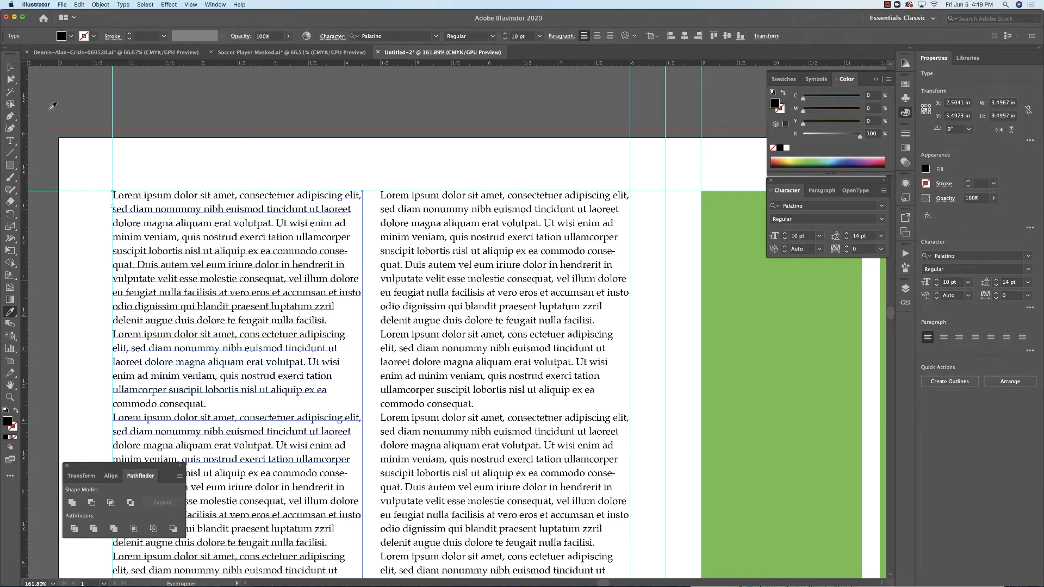
click(10, 67)
Step: Paste more placeholder text as a new paragraph at the end of the left page's first column so it overflows
drag(356, 288, 270, 163)
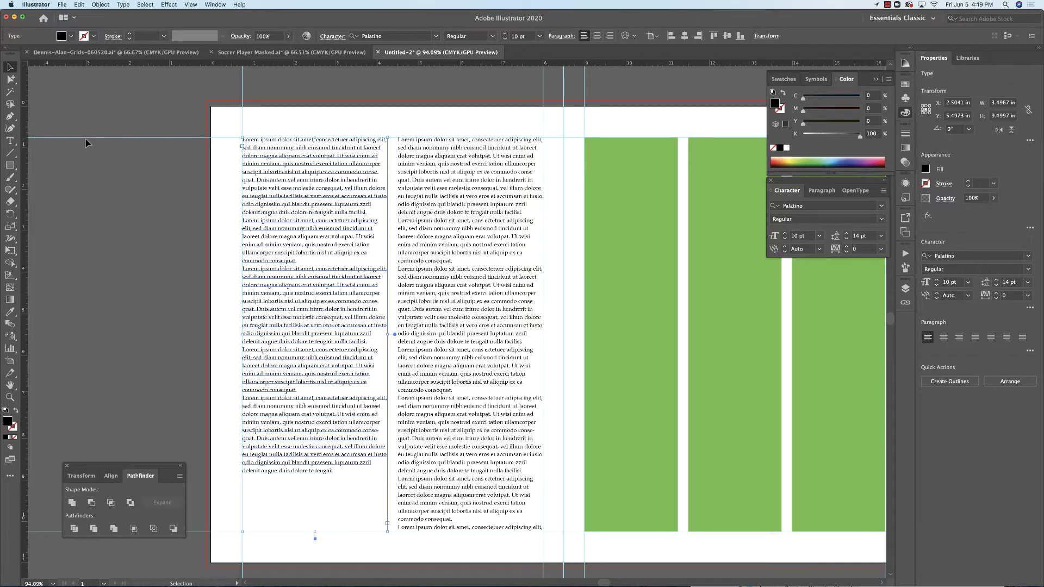
click(10, 140)
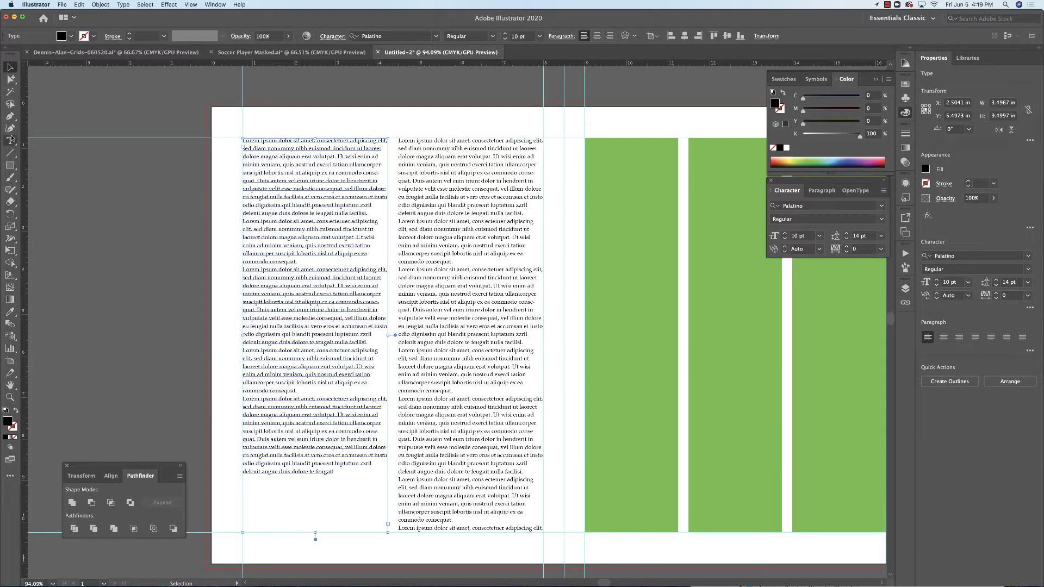
click(248, 157)
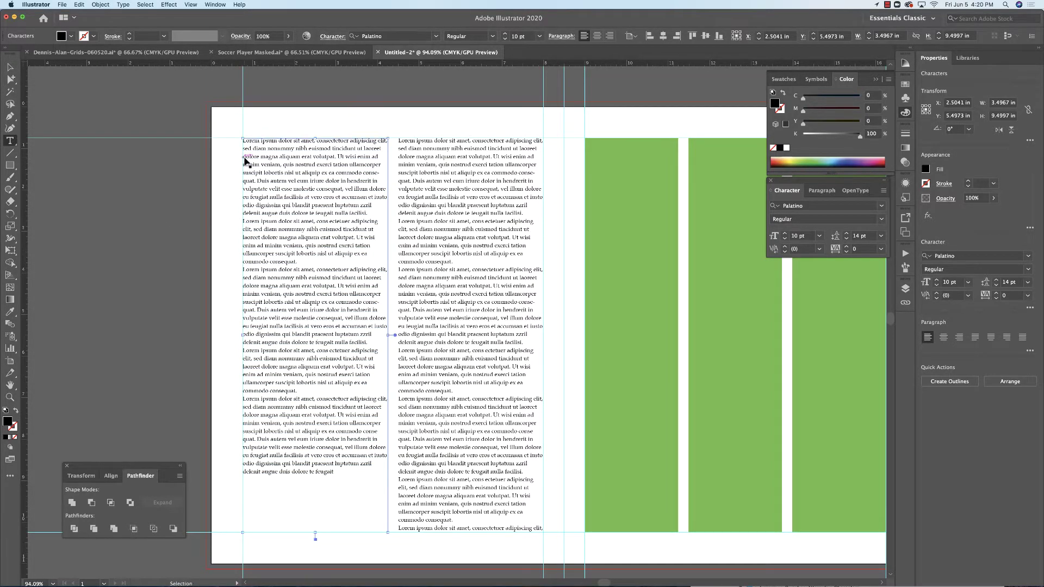
key(super+a)
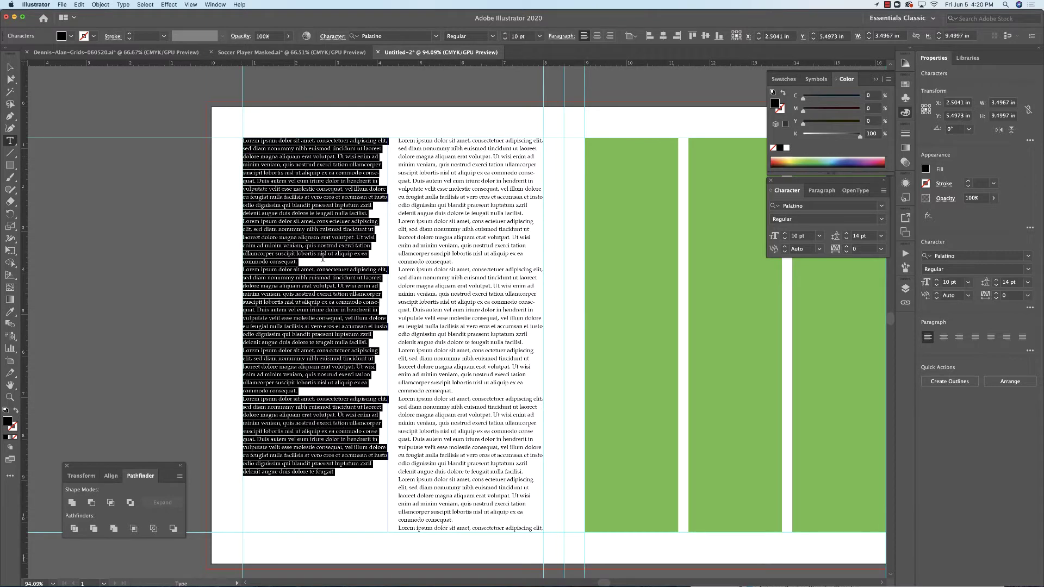
click(342, 472)
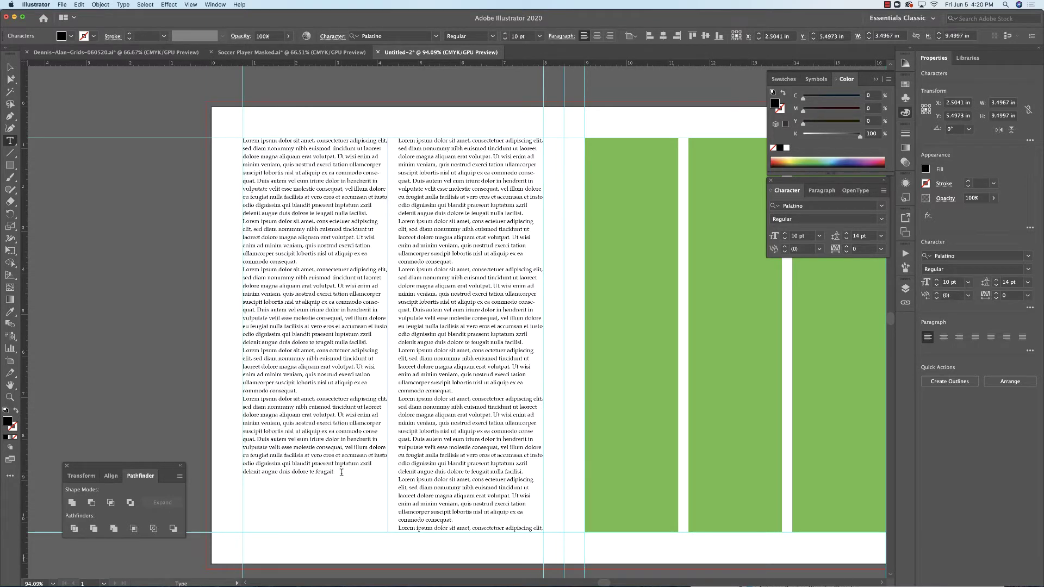
key(Return)
key(super+v)
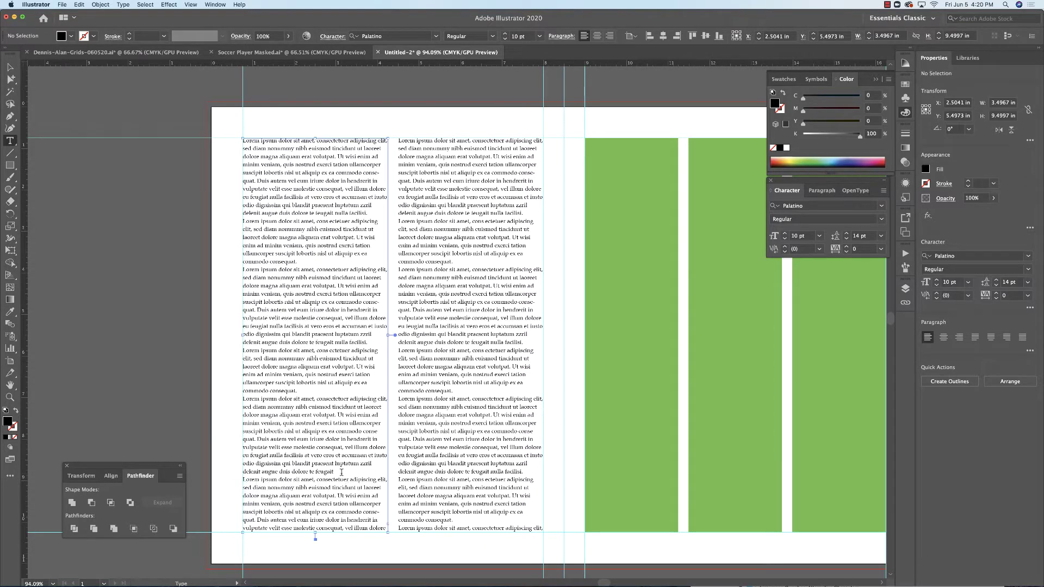
click(10, 66)
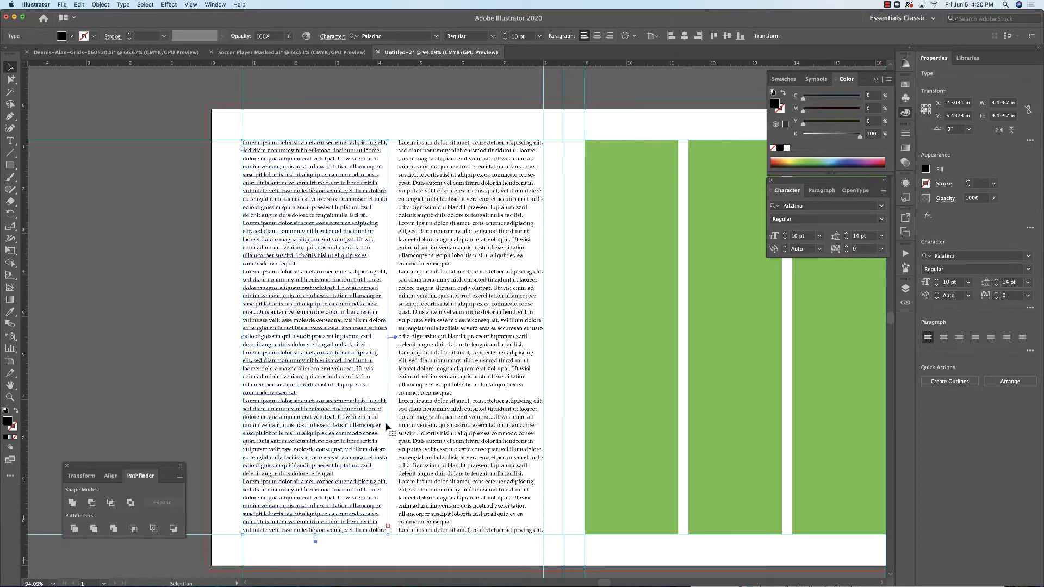
Step: Convert the right page's three green columns into area type filled with placeholder text
scroll(492, 404, right, 2)
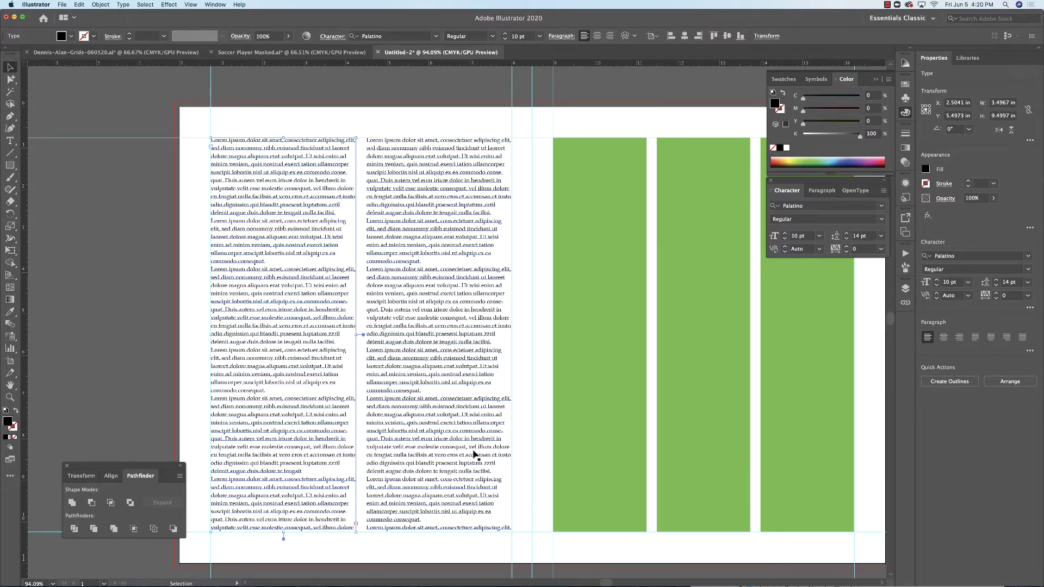
scroll(432, 426, up, 1)
click(11, 141)
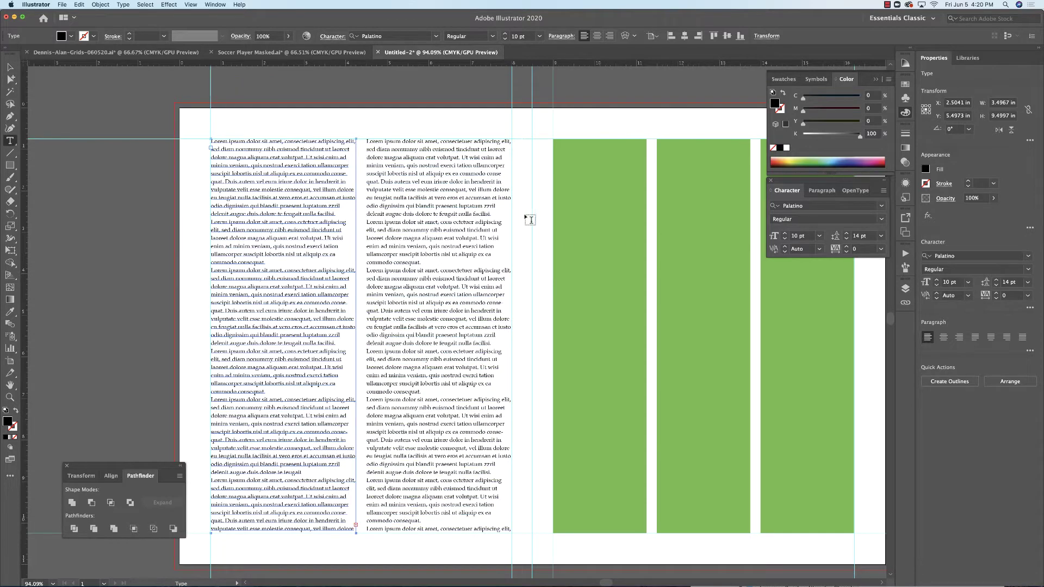
scroll(583, 211, right, 1)
drag(583, 211, 478, 194)
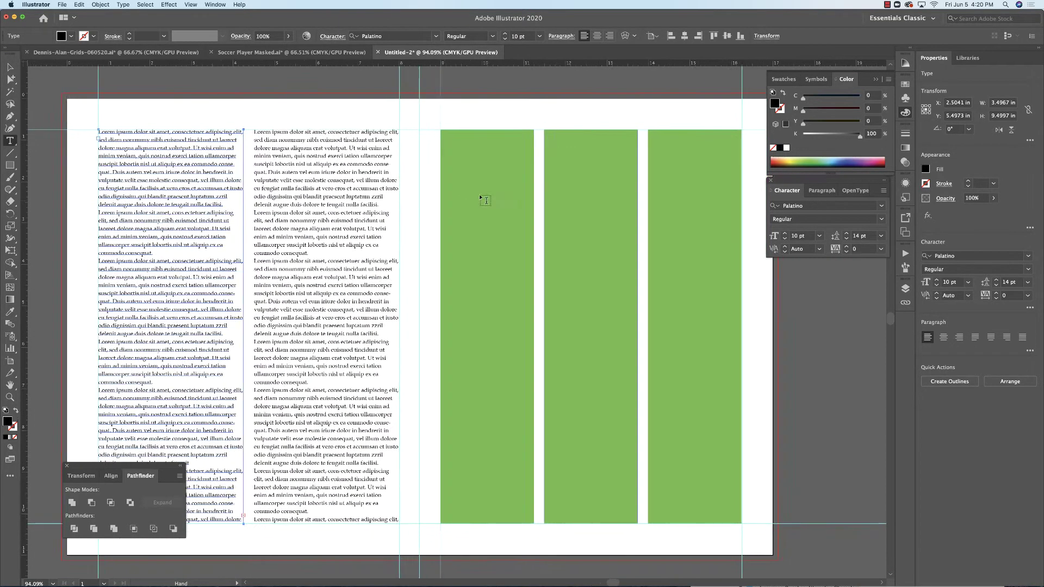
click(483, 134)
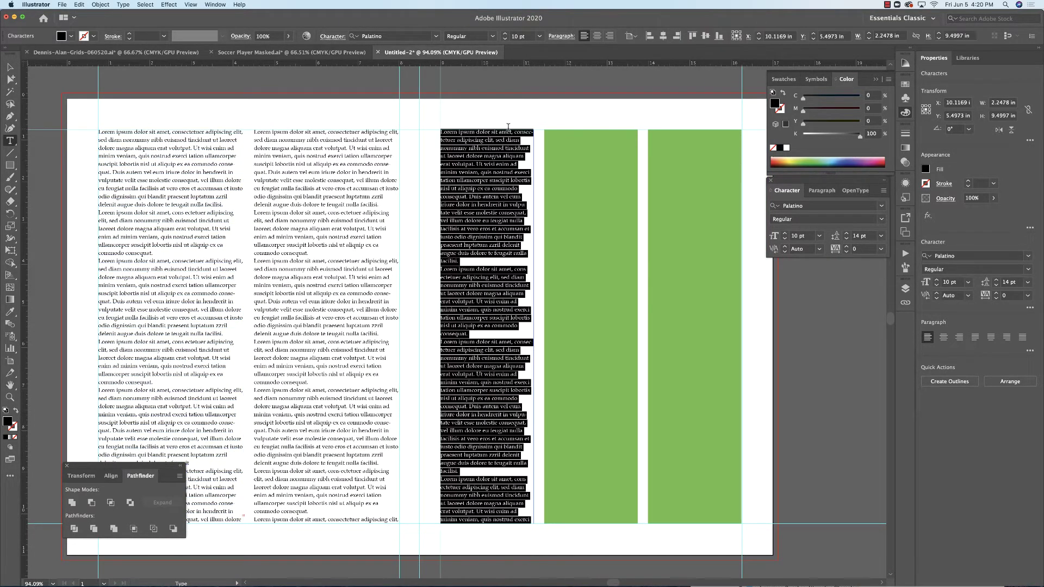
click(565, 136)
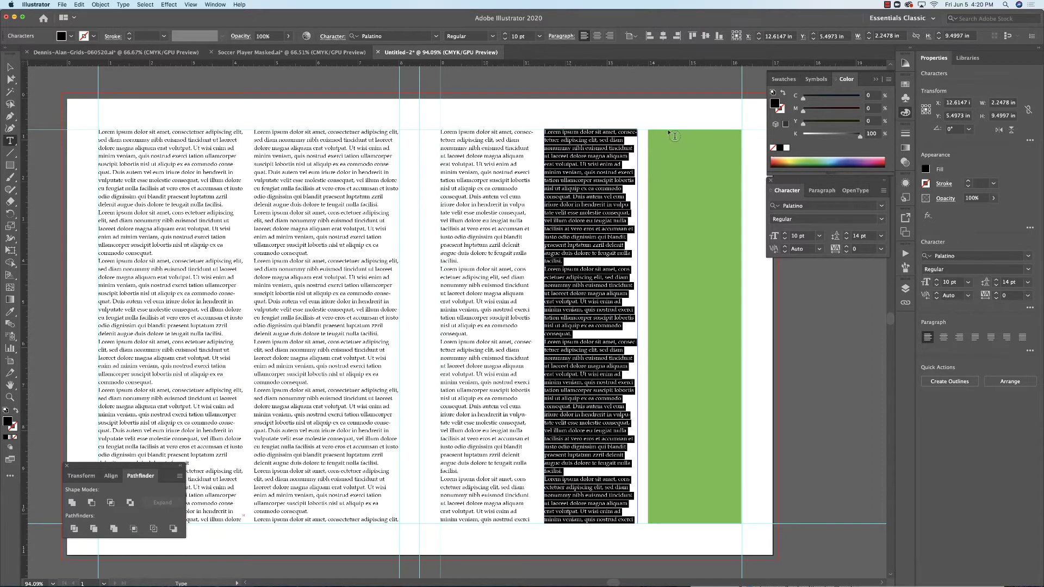
click(674, 136)
click(10, 66)
Step: Thread the overflow text of the left page's first column into its second column
scroll(343, 245, left, 5)
scroll(343, 244, down, 3)
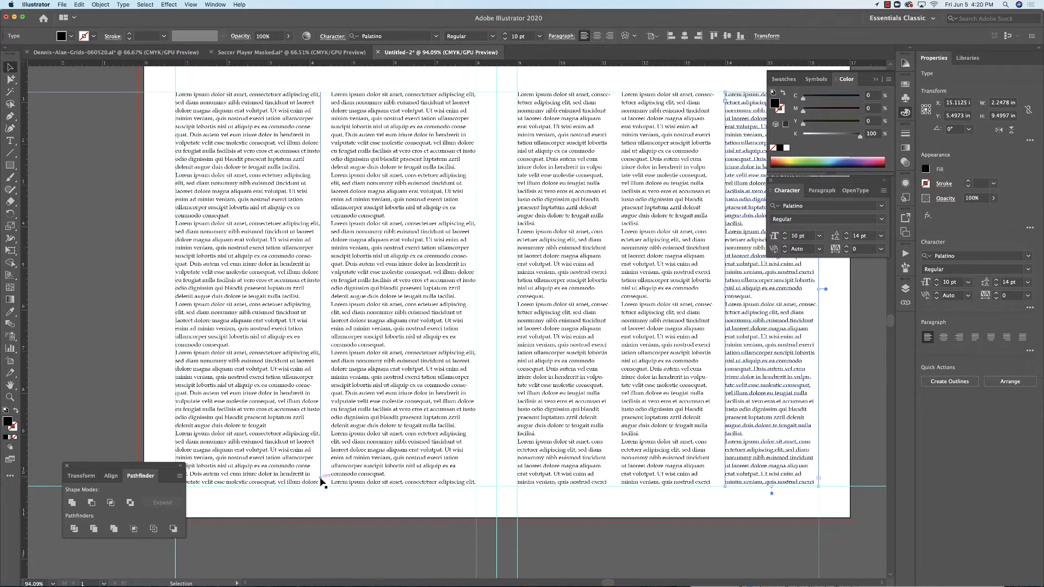
scroll(179, 299, right, 1)
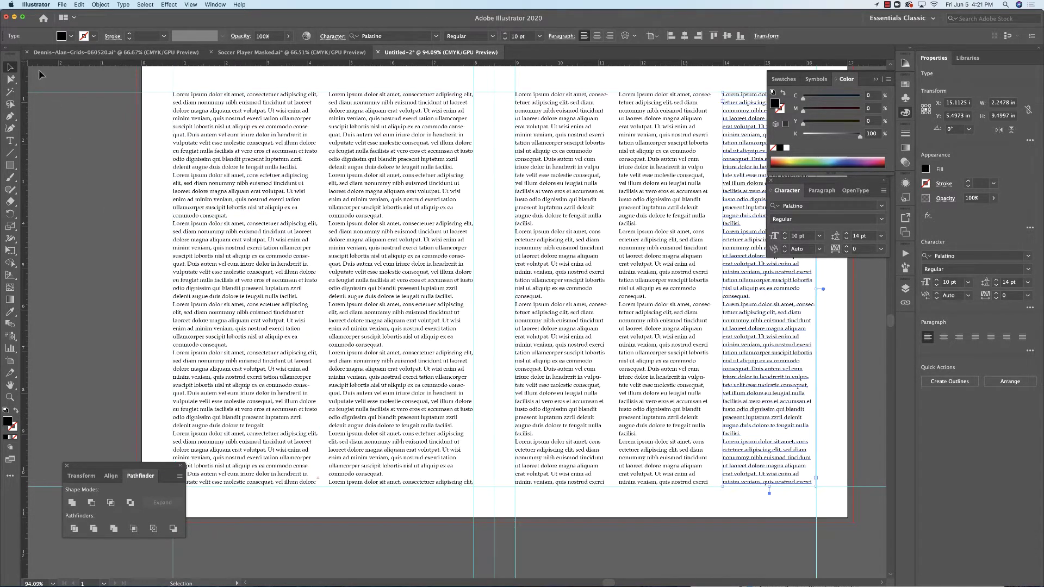
click(320, 482)
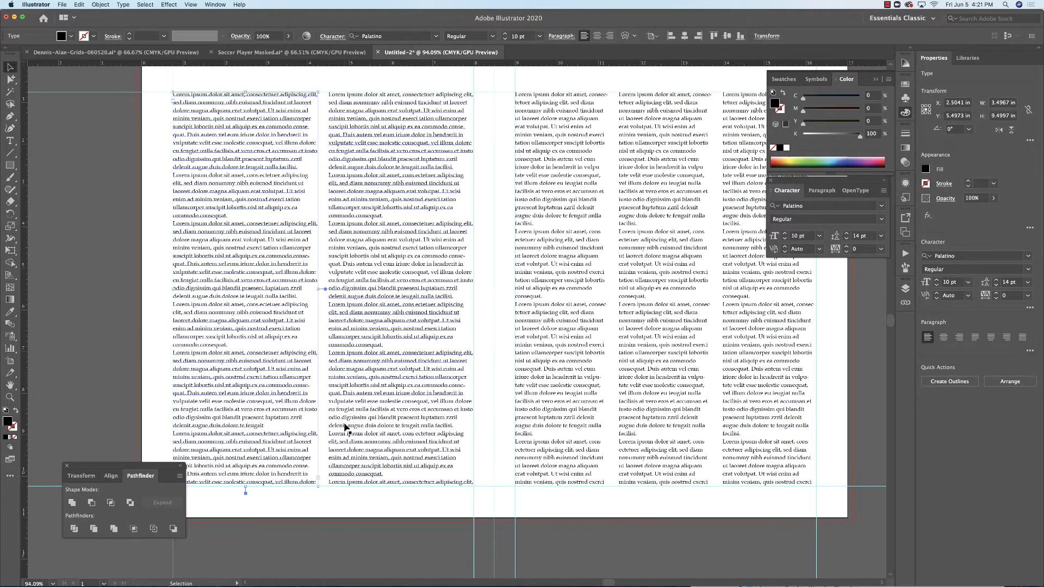
key(t)
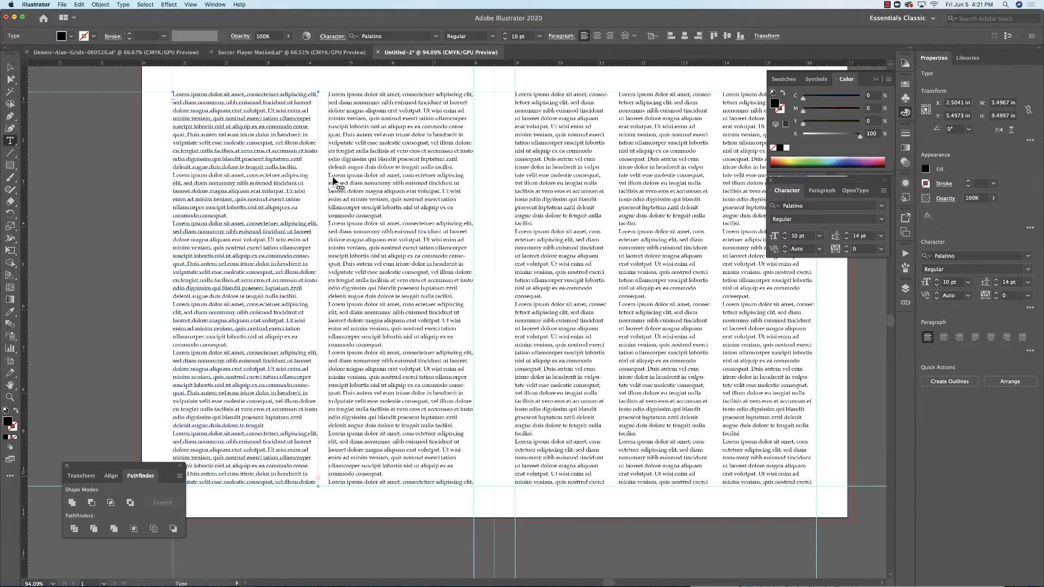
click(332, 97)
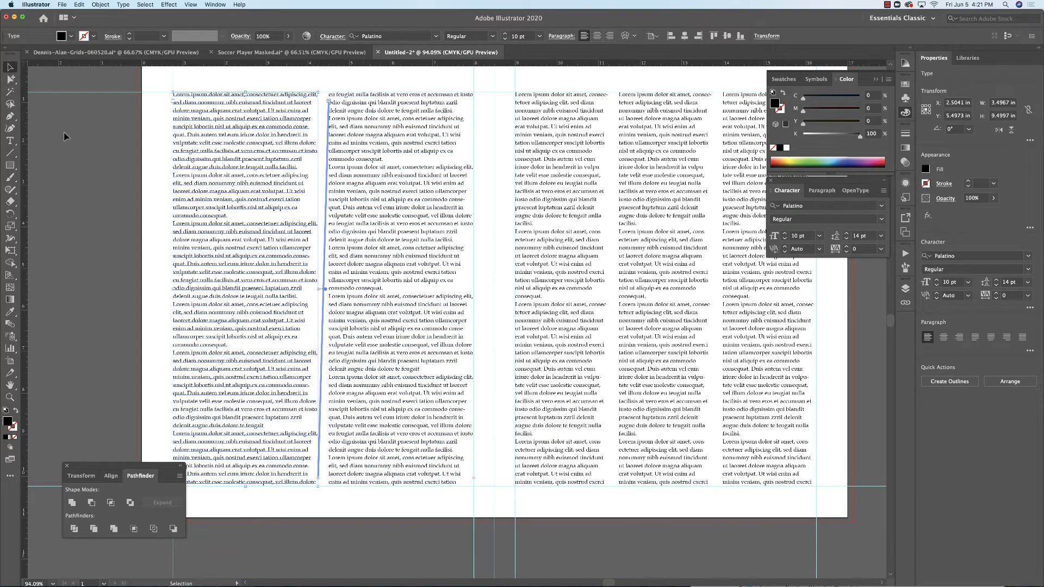
Step: Try moving the threaded first column partly off the page's left edge, and undo the move
drag(240, 180, 116, 184)
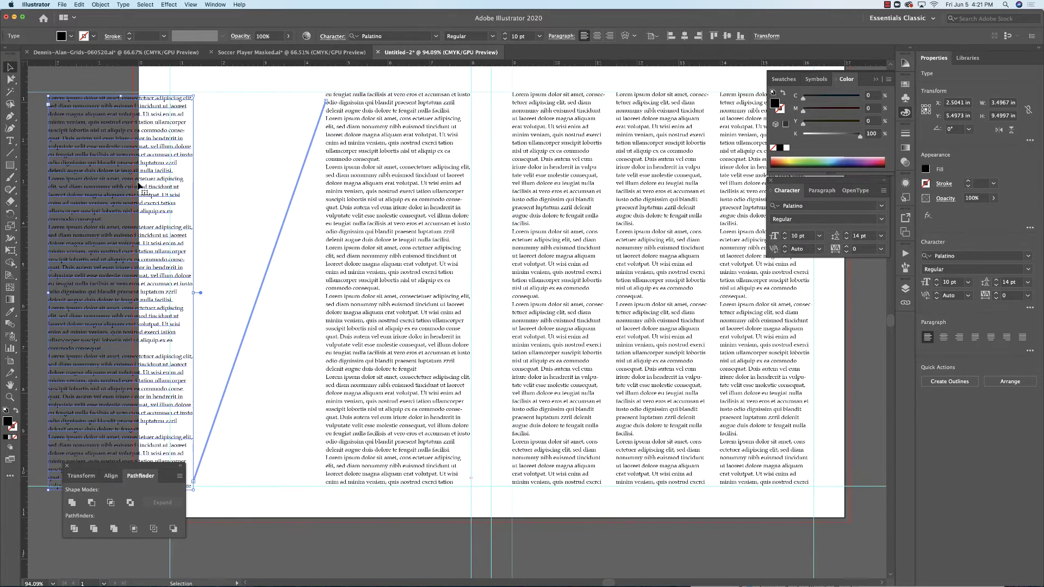
scroll(116, 183, left, 5)
scroll(234, 416, down, 2)
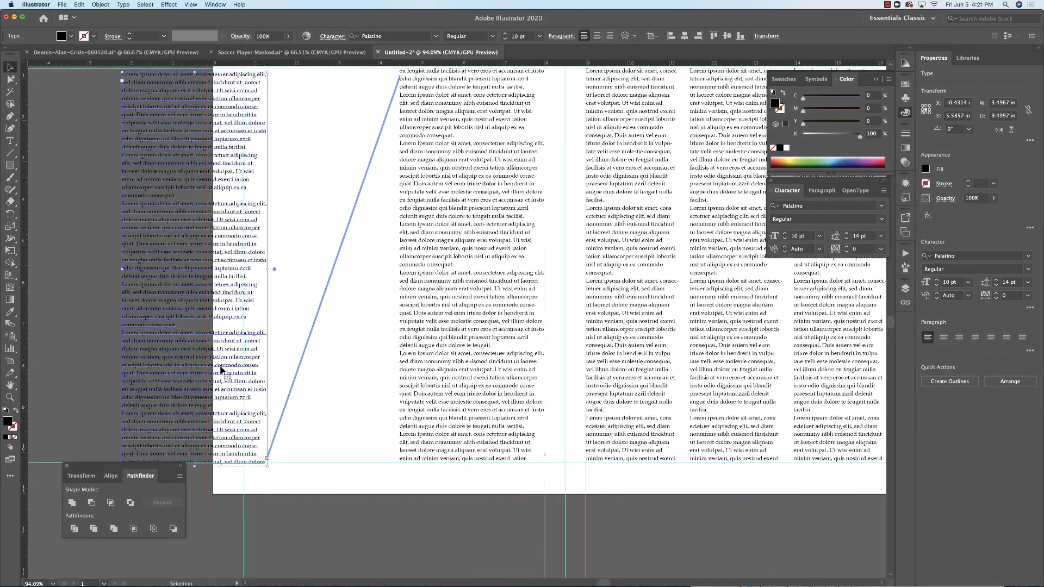
scroll(375, 283, up, 2)
scroll(376, 283, left, 1)
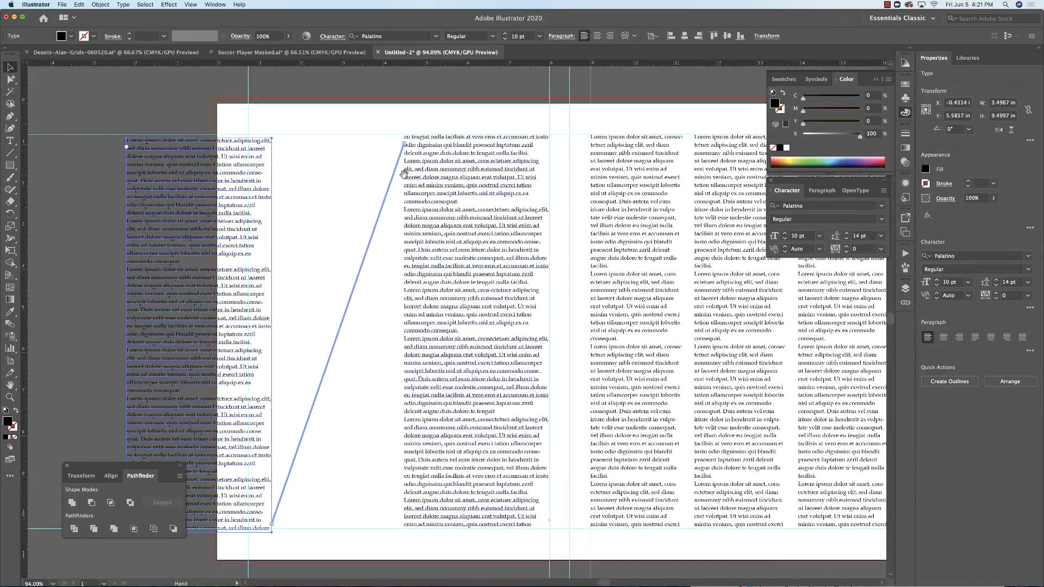
scroll(436, 181, left, 2)
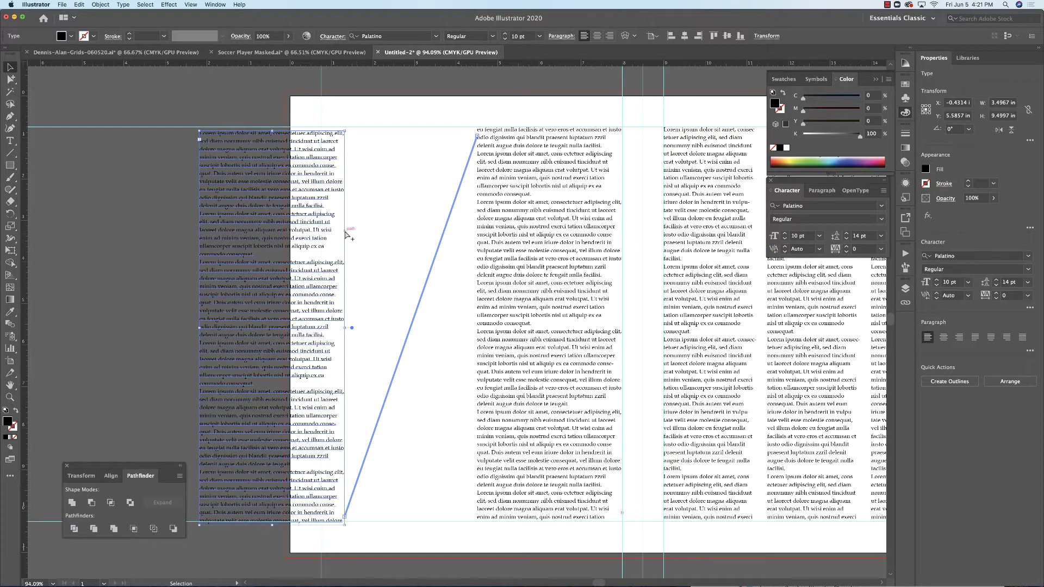
key(super+z)
Step: Try lowering the top edge of the first text column to about 8.76 in tall with Direct Selection, and undo it
click(16, 81)
click(390, 119)
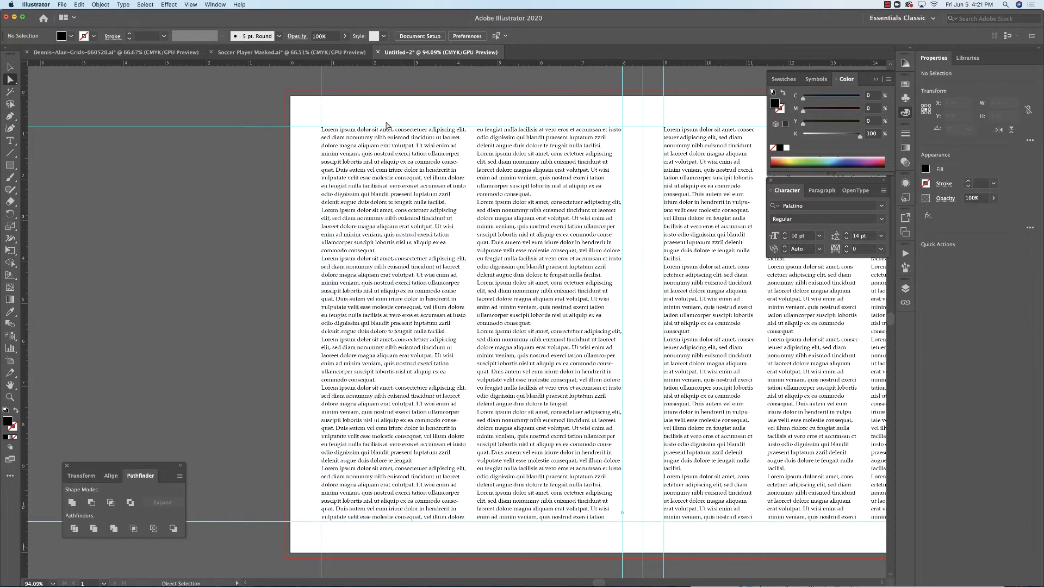
drag(384, 131, 384, 162)
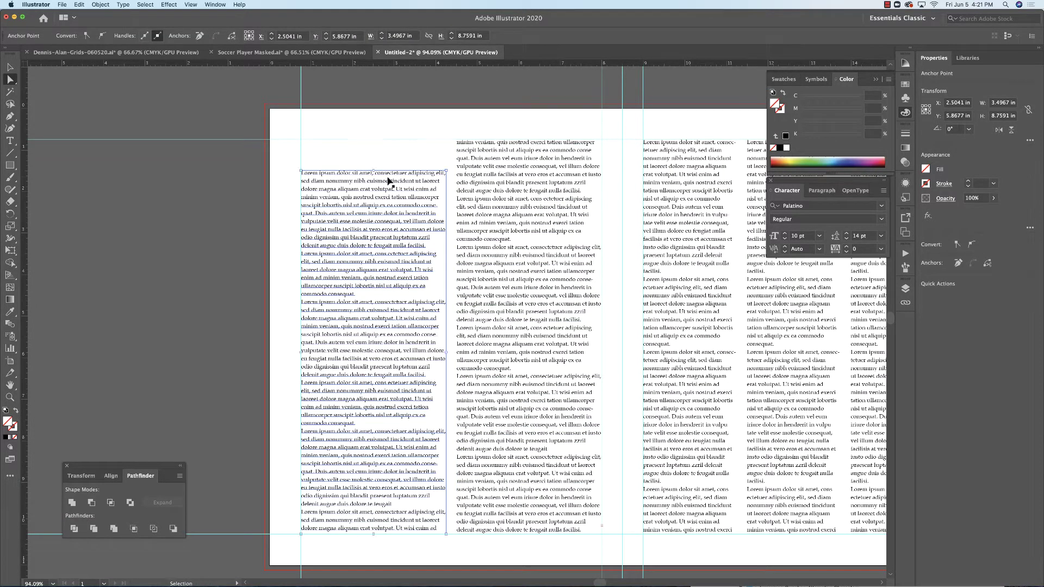
key(super+z)
click(10, 67)
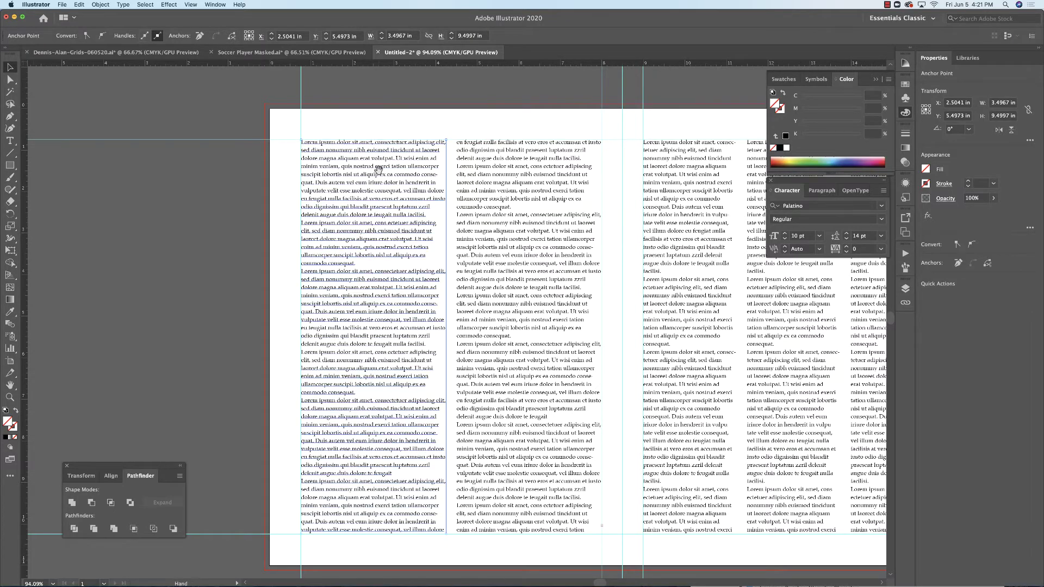
Step: Thread the overflow text of the left page's second column into the right page's first column
scroll(372, 167, right, 5)
scroll(372, 167, down, 1)
click(391, 374)
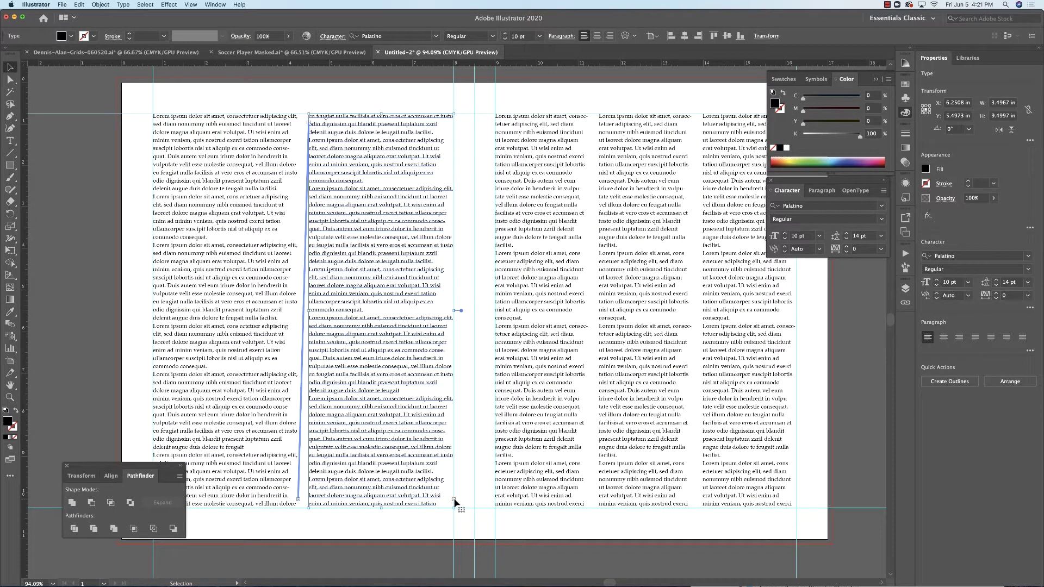
click(454, 499)
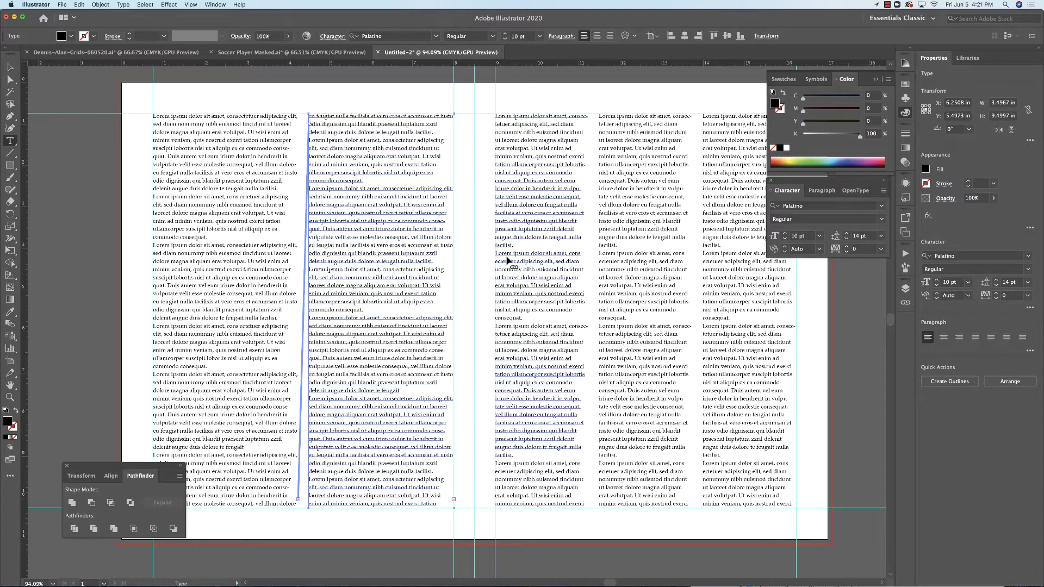
click(503, 120)
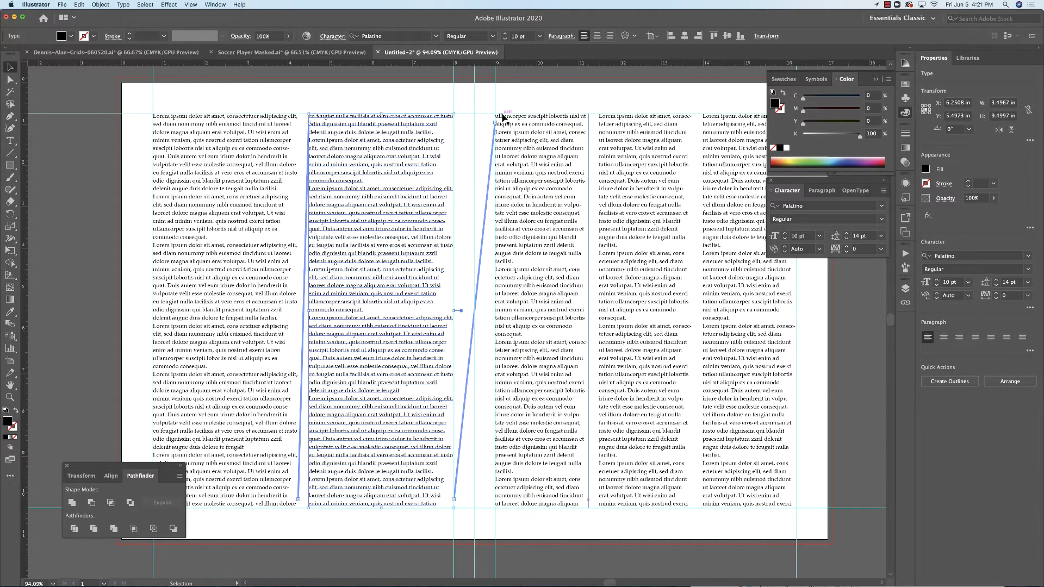
Step: Thread the overflow text of the right page's first column into its second column
click(588, 435)
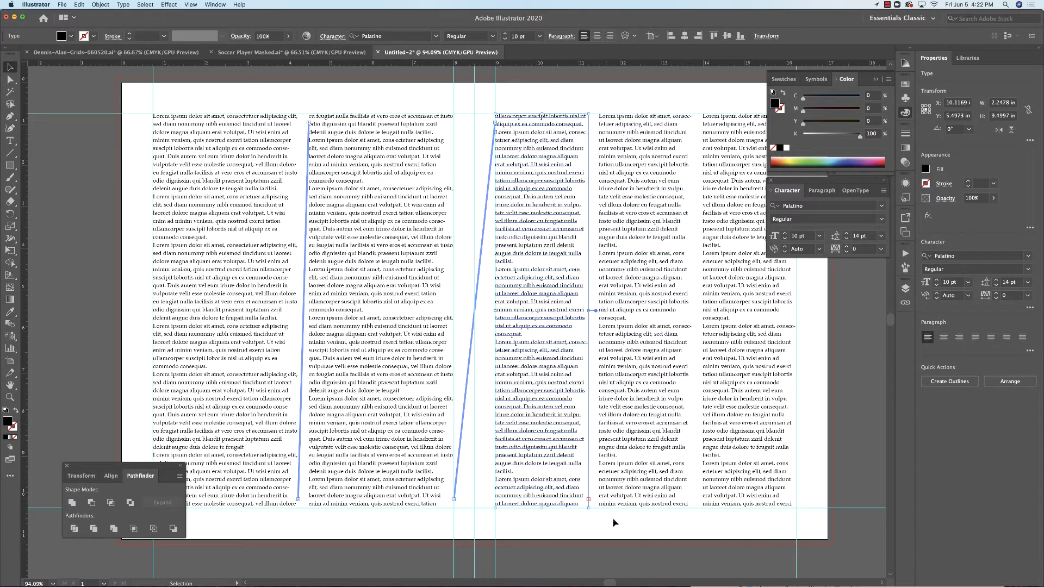
key(t)
click(589, 499)
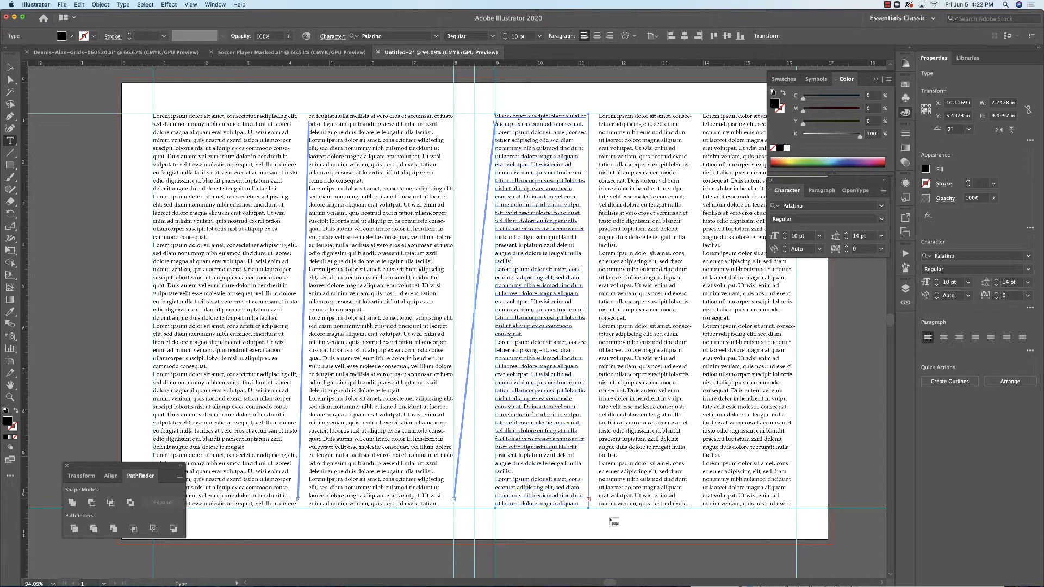
click(621, 117)
key(v)
Step: Try continuing the right page's second column in a new text frame moved off the artboard, and undo it
scroll(550, 405, right, 6)
scroll(551, 406, down, 2)
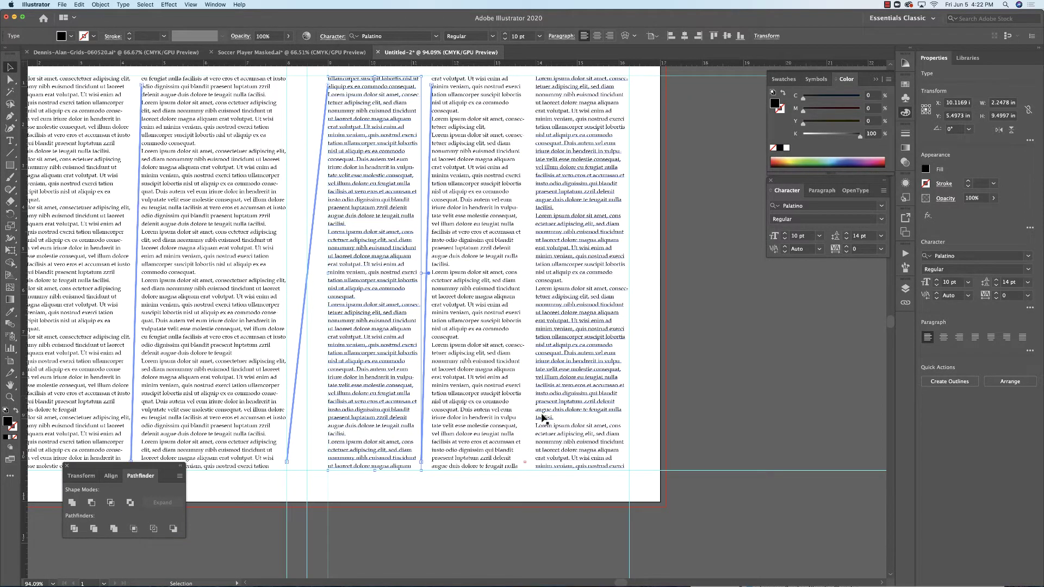
click(527, 459)
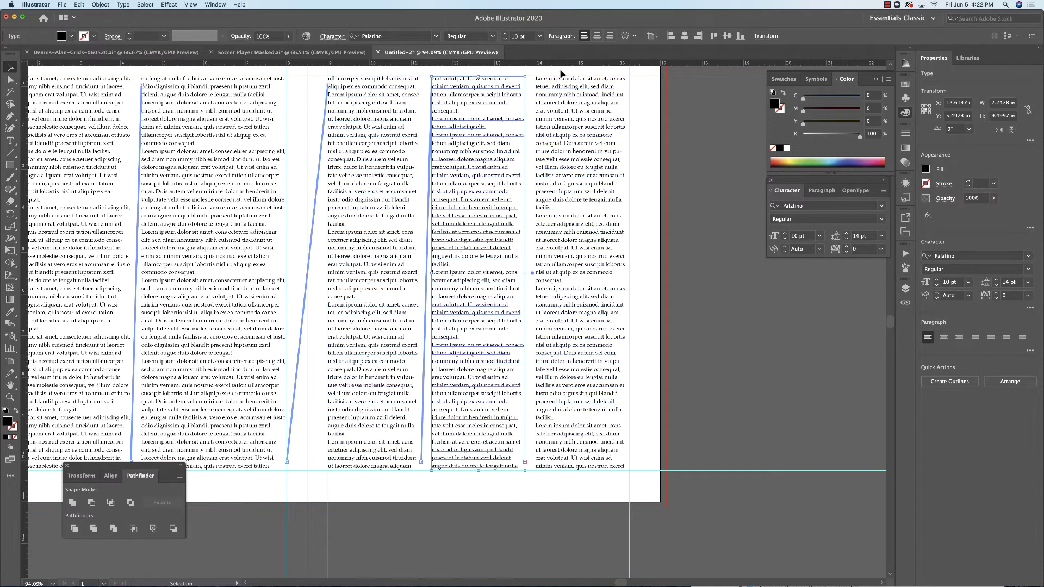
click(525, 462)
click(525, 463)
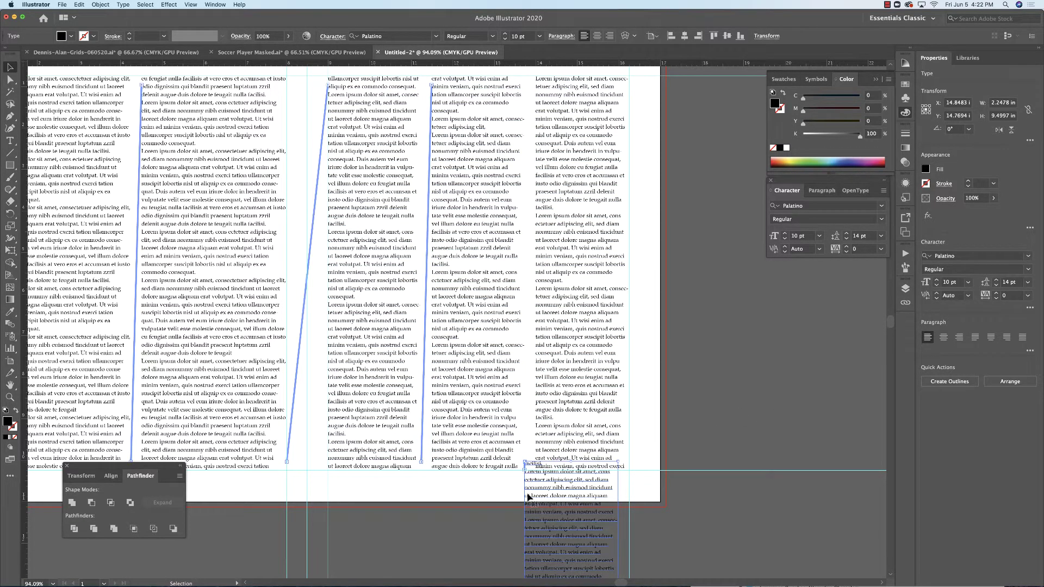
drag(531, 495, 766, 361)
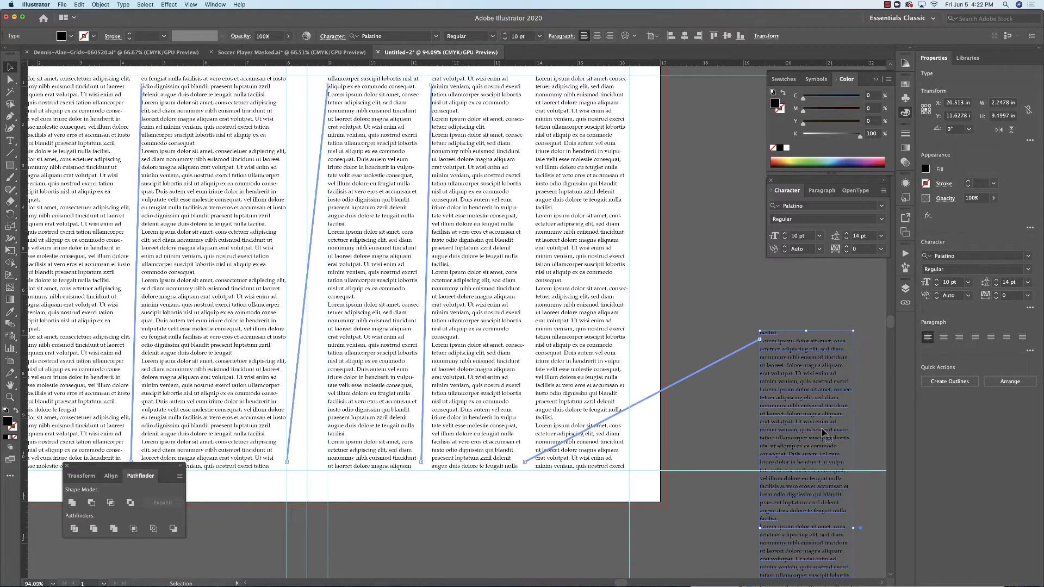
key(a)
key(cmd+z)
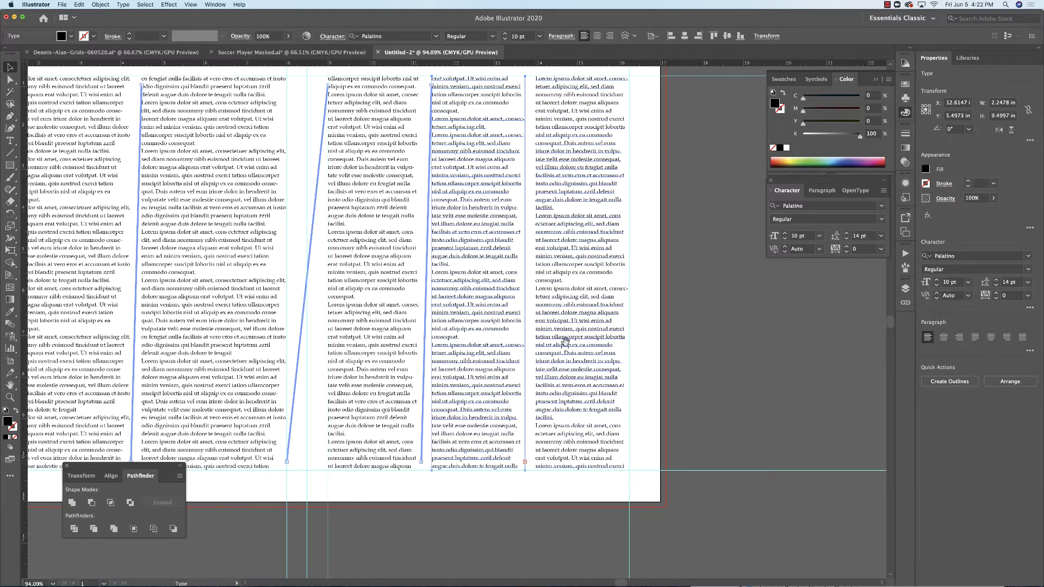
Step: Thread the overflow text of the right page's second column into its third column
scroll(563, 337, up, 3)
click(540, 158)
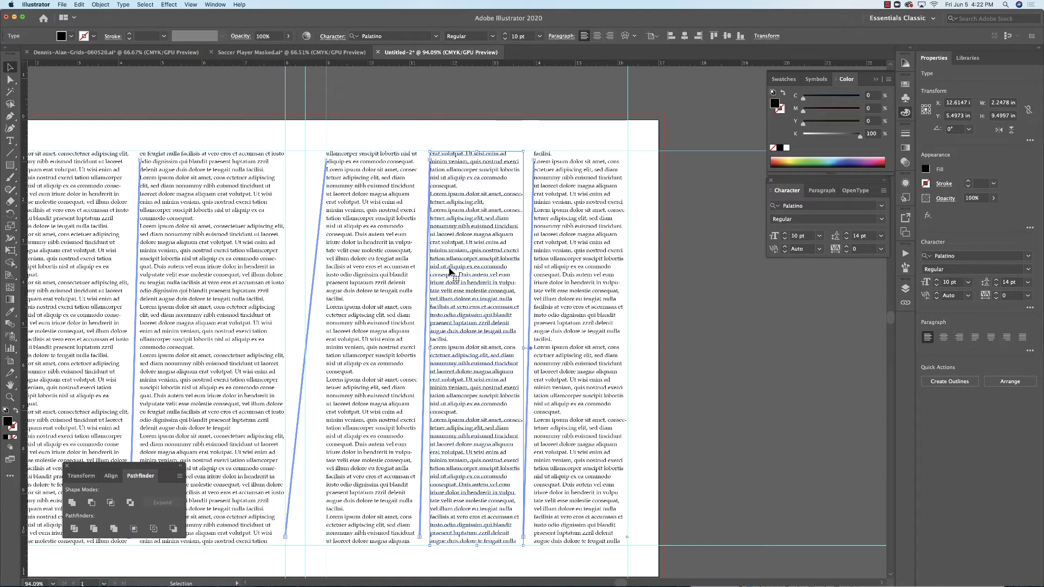
Step: Lower the top edges of both left-page text columns together with Direct Selection, leaving them about 4.13 in tall
key(space)
drag(460, 272, 604, 263)
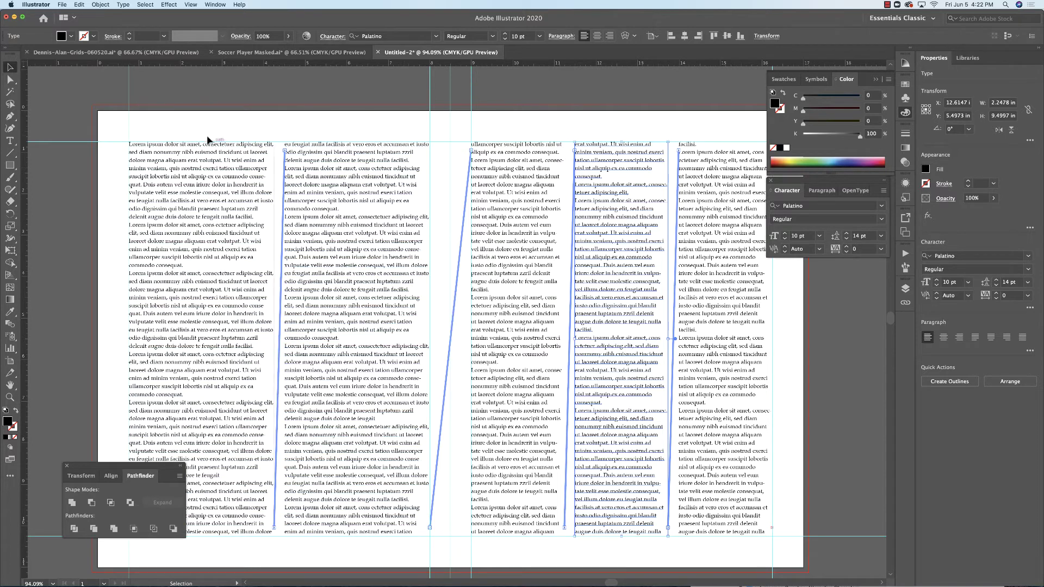
click(13, 80)
click(218, 89)
click(188, 144)
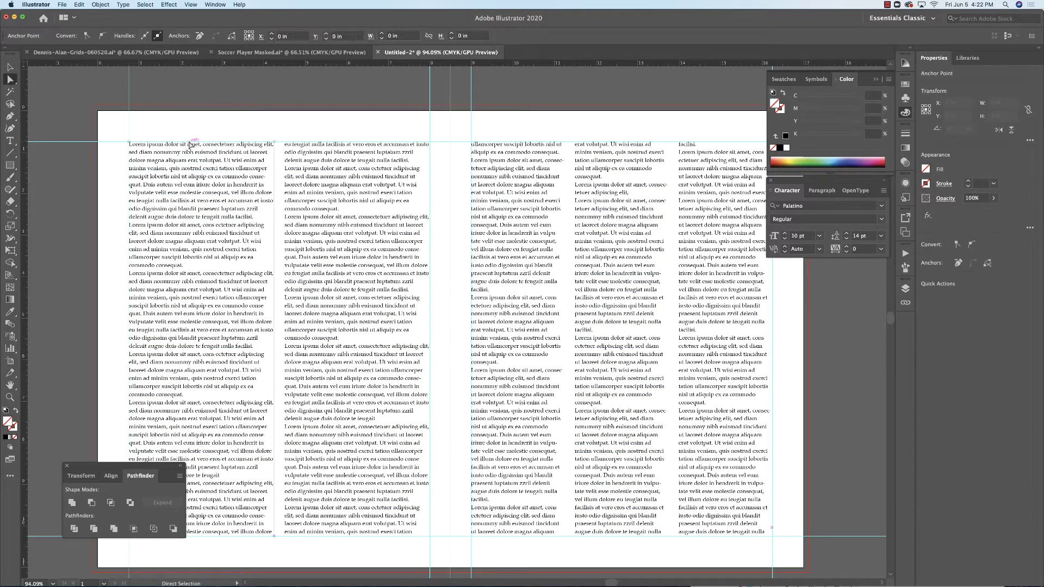
drag(338, 145, 344, 365)
scroll(341, 361, right, 2)
scroll(408, 279, left, 3)
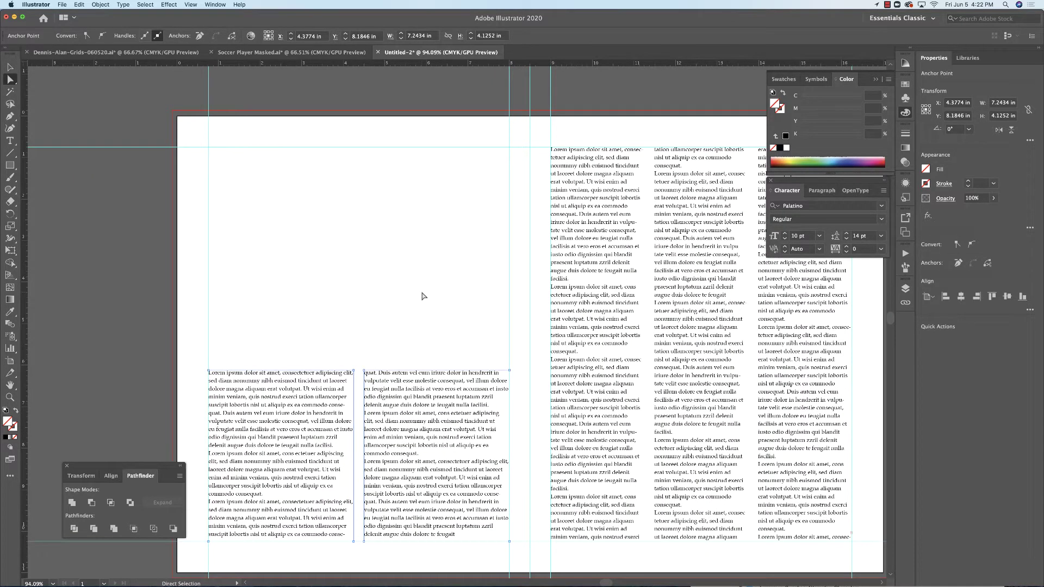
click(424, 296)
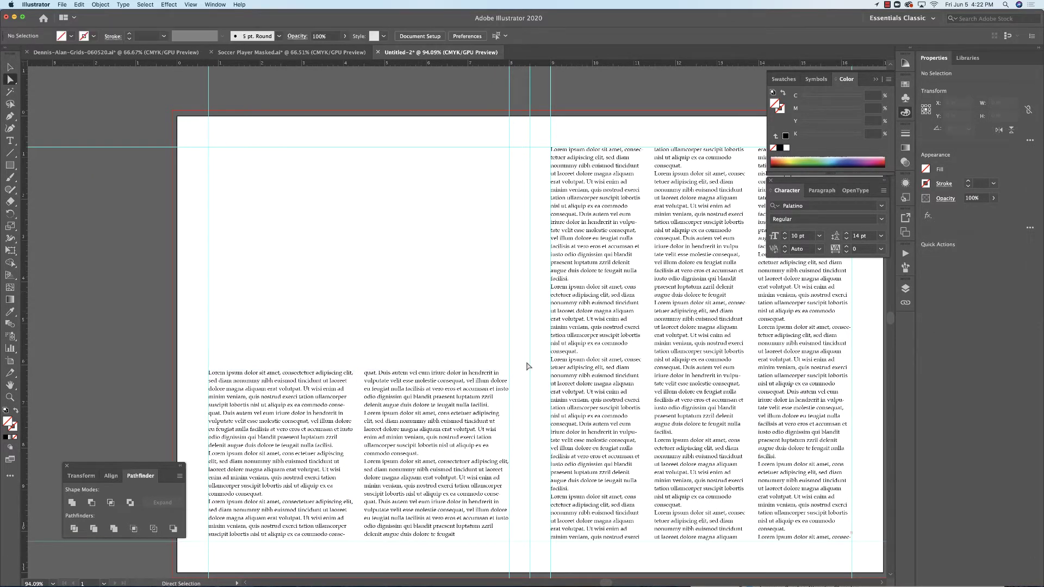
Step: Place the linked image gc_barceronavsathletic.jpg from Source Images at the left page's upper-left bleed corner, about 5.57 x 3.13 in
click(62, 4)
click(76, 152)
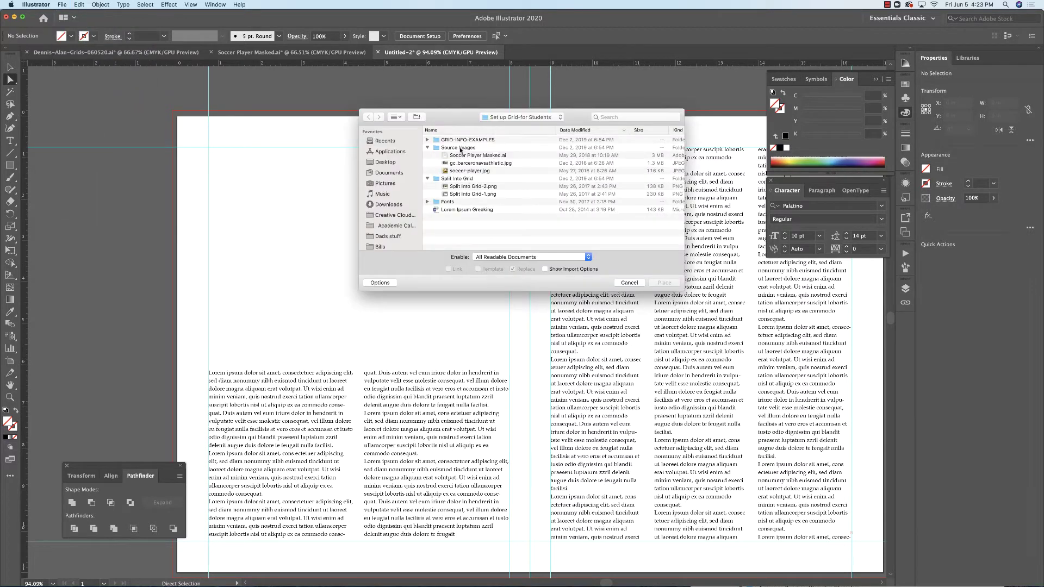
double_click(460, 149)
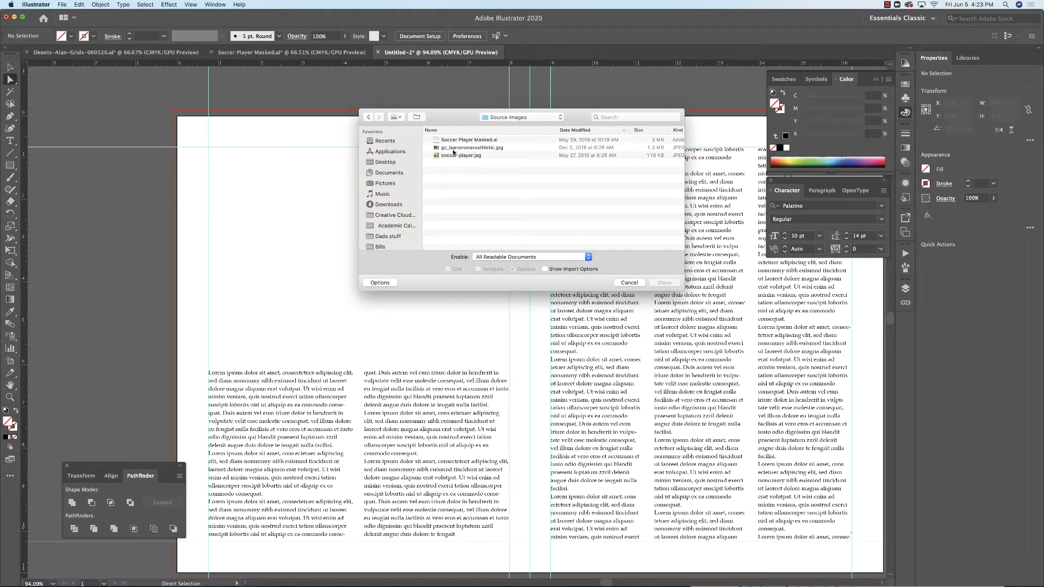
click(459, 148)
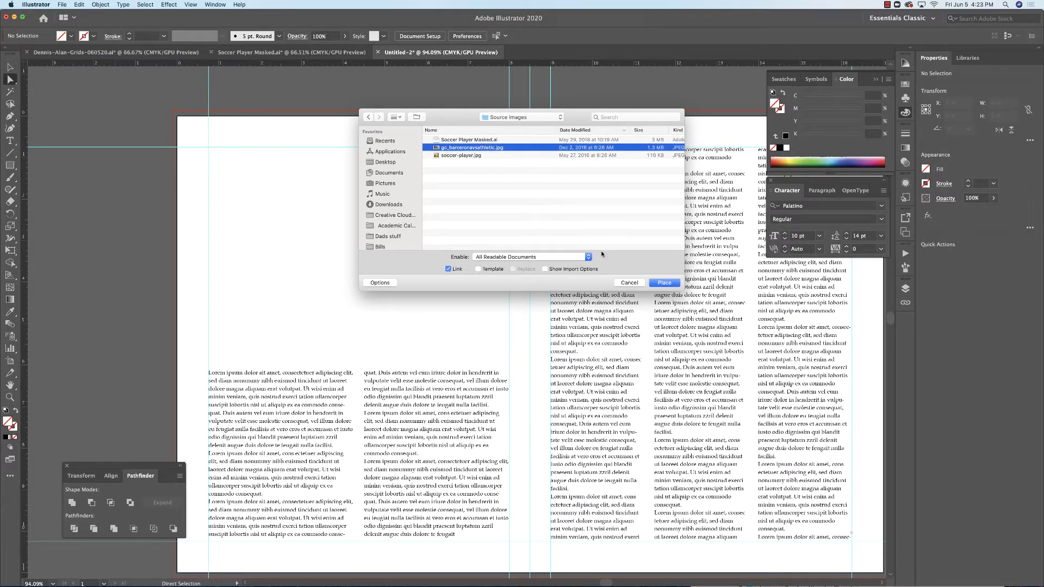
click(659, 282)
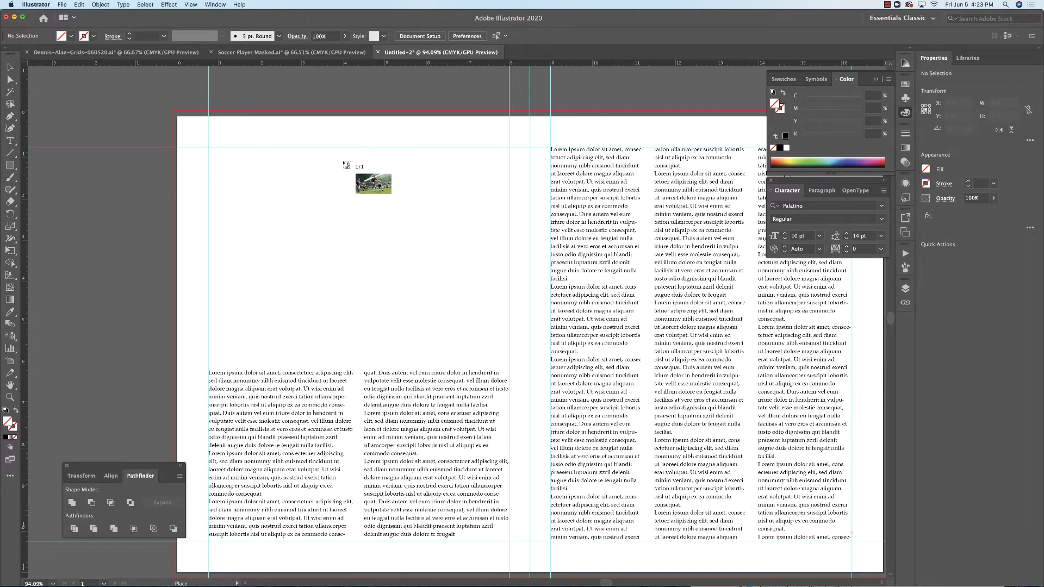
drag(173, 112, 422, 245)
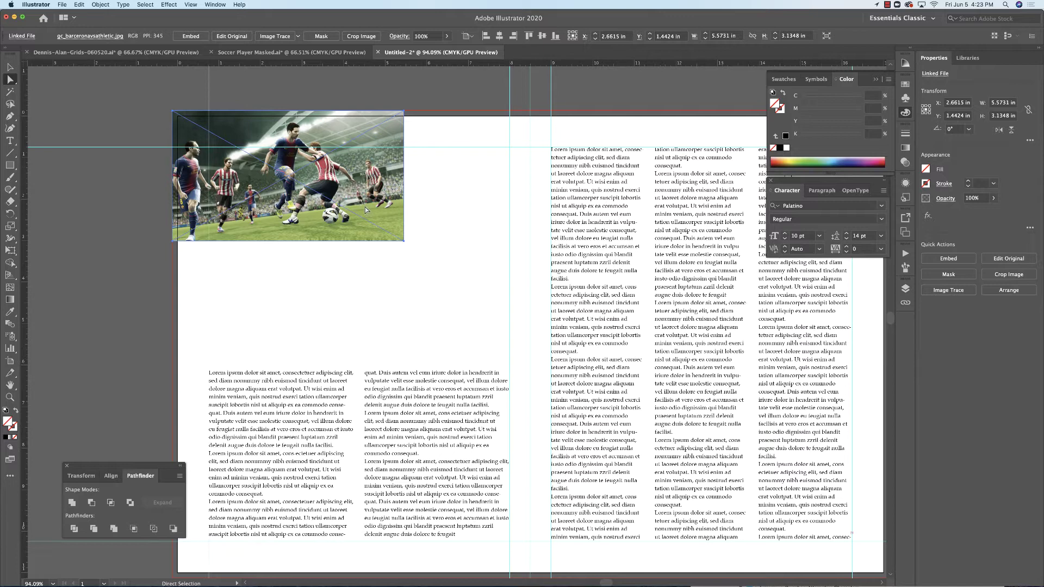
Step: Move the soccer picture to the left page's upper-left margin corner and scale it proportionally across both columns to about 7.24 x 4.07 in
drag(345, 201, 382, 239)
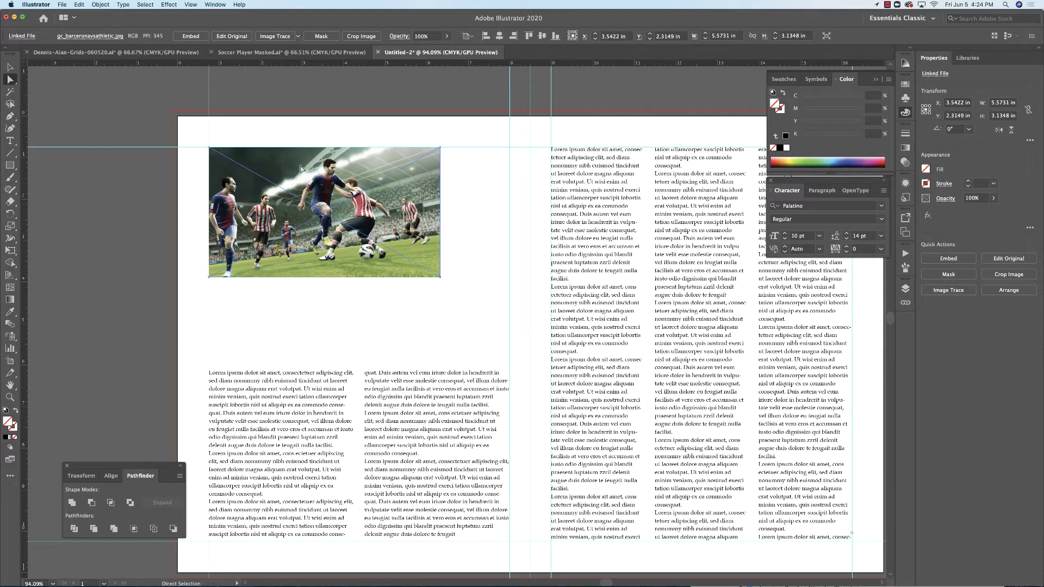
click(10, 67)
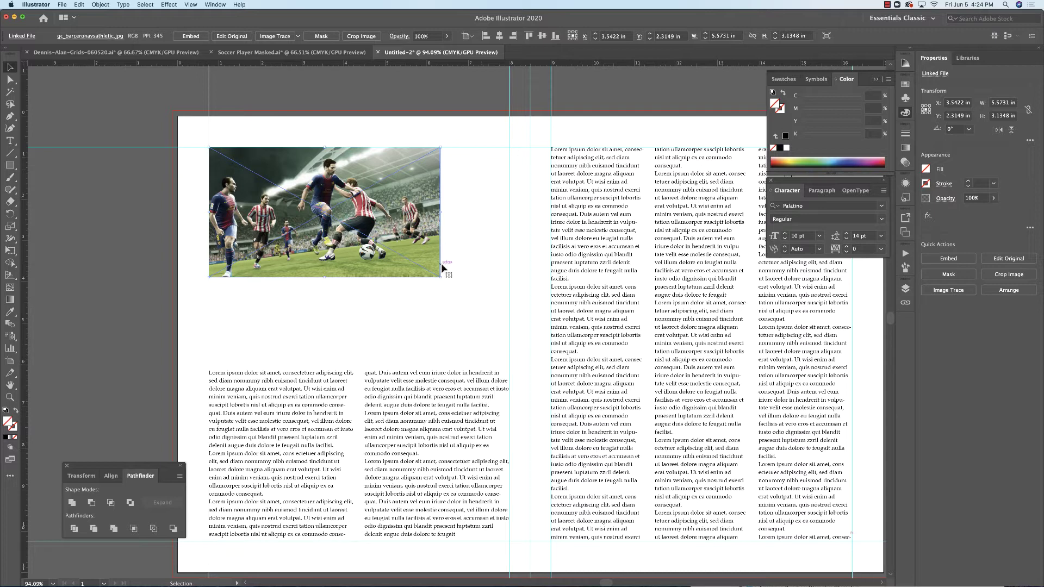
drag(441, 278, 506, 338)
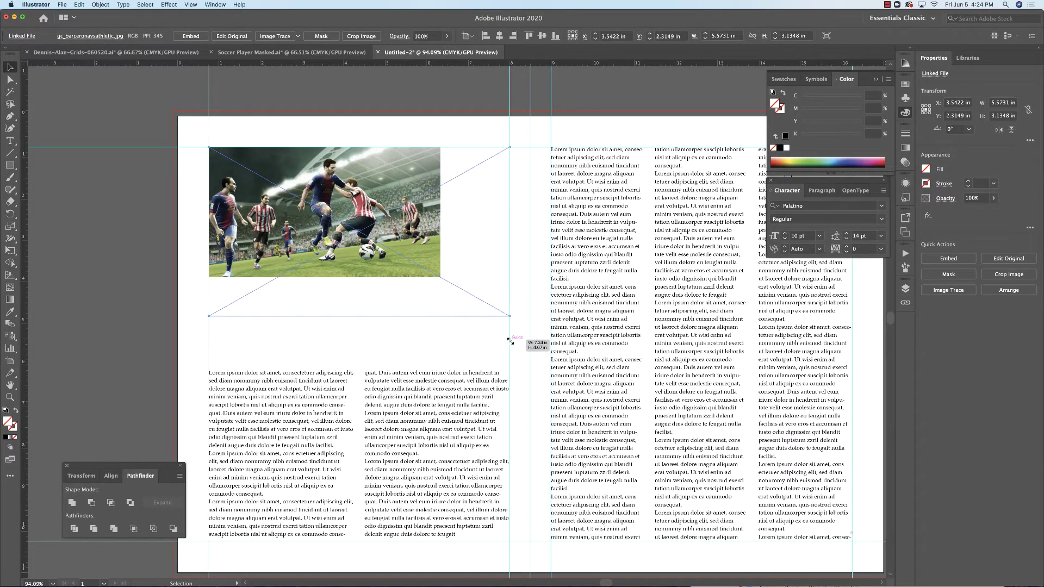
scroll(278, 110, right, 3)
click(252, 87)
Step: Add the caption "This is a caption of the soccer scene above." just below the soccer picture's left end
scroll(313, 263, left, 5)
scroll(313, 262, down, 2)
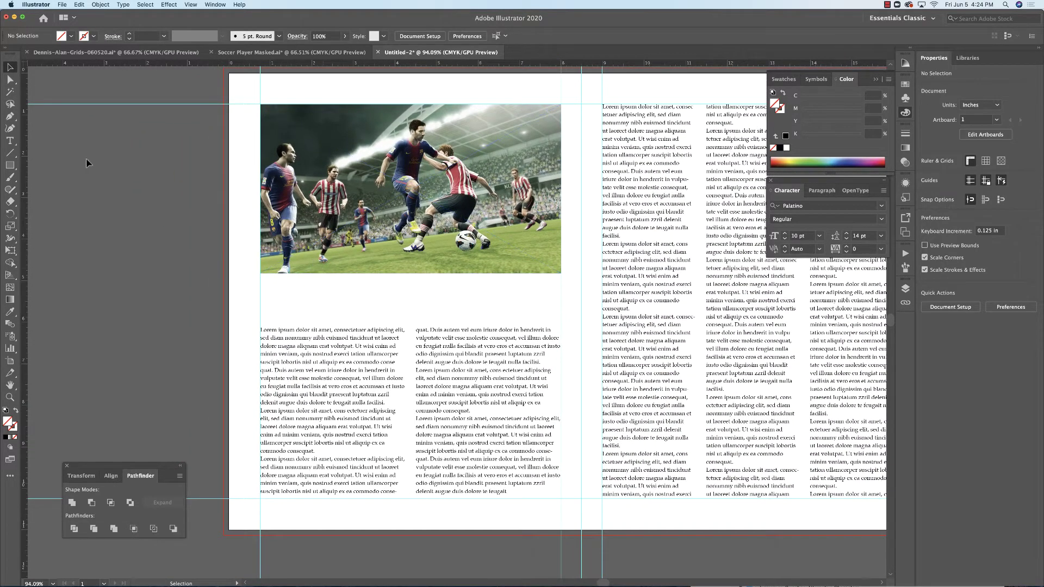
click(10, 140)
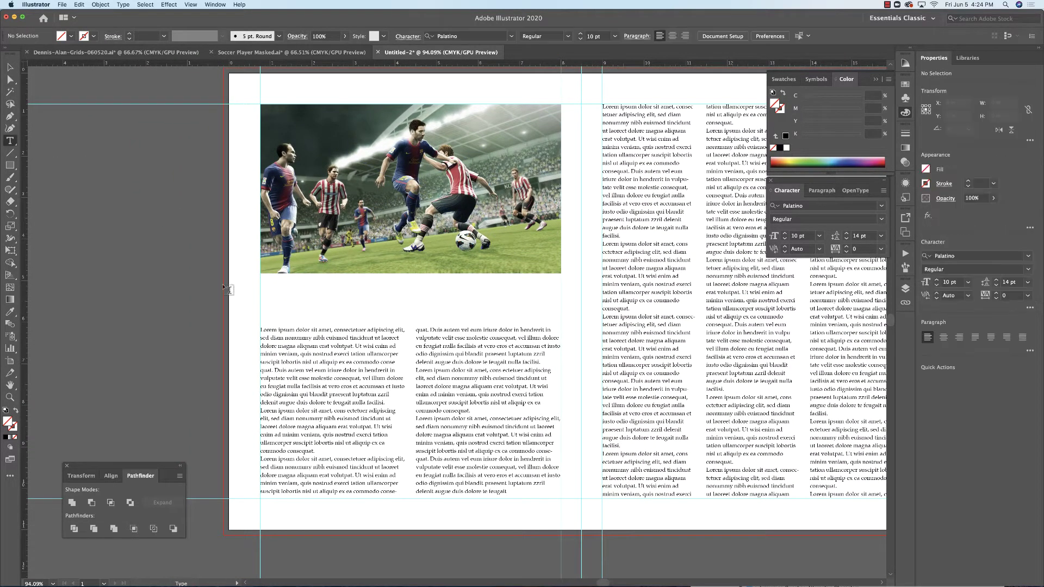
click(270, 285)
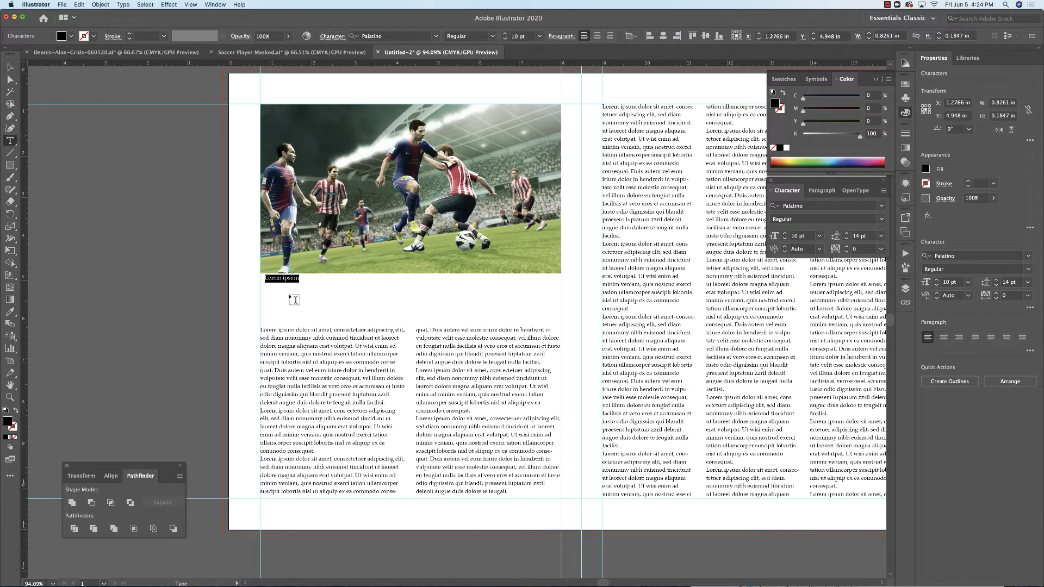
text(Th)
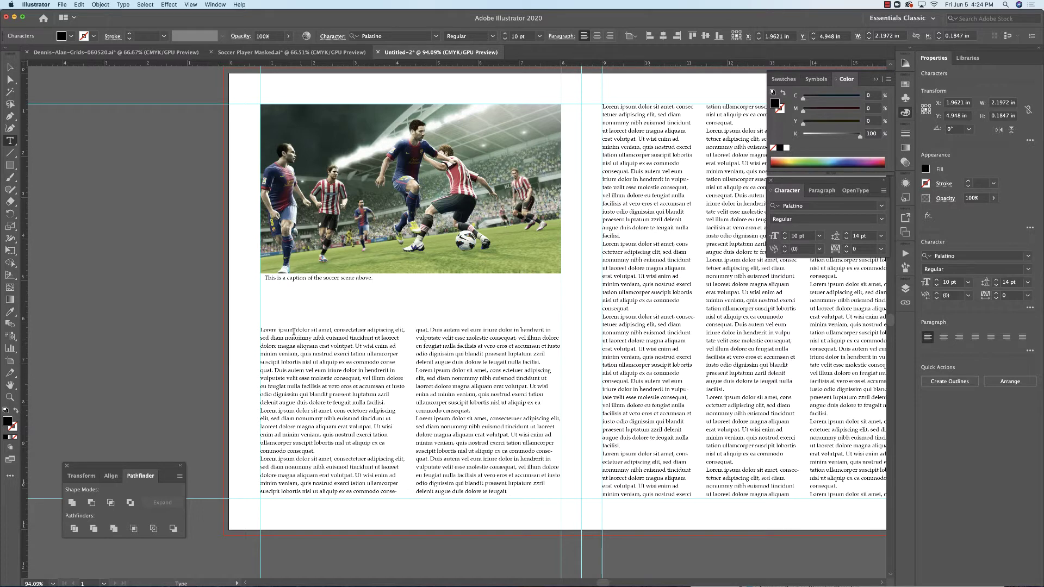
Step: Set the whole caption in Palatino Italic and deselect it
triple_click(328, 277)
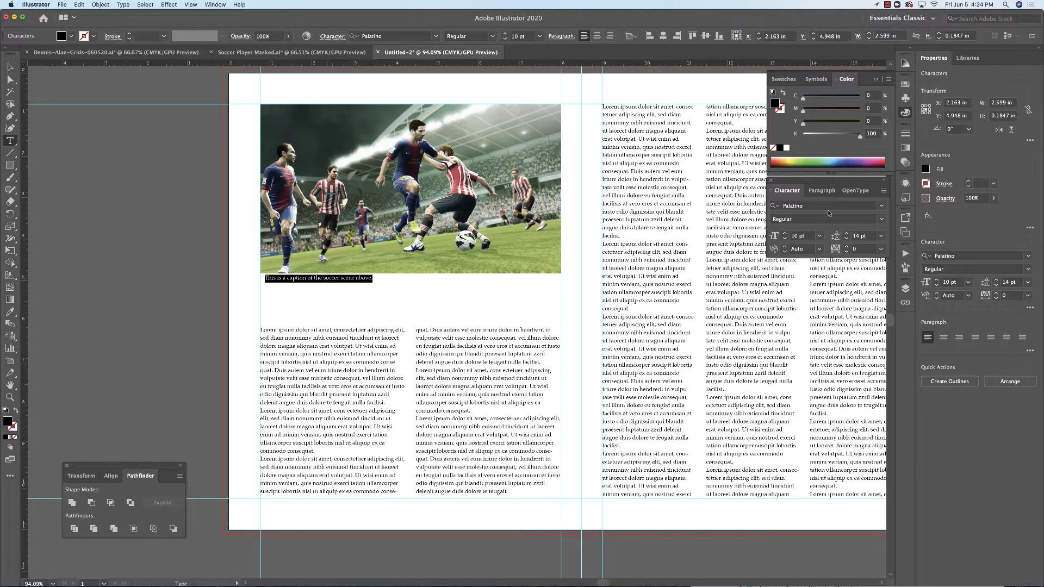
click(881, 218)
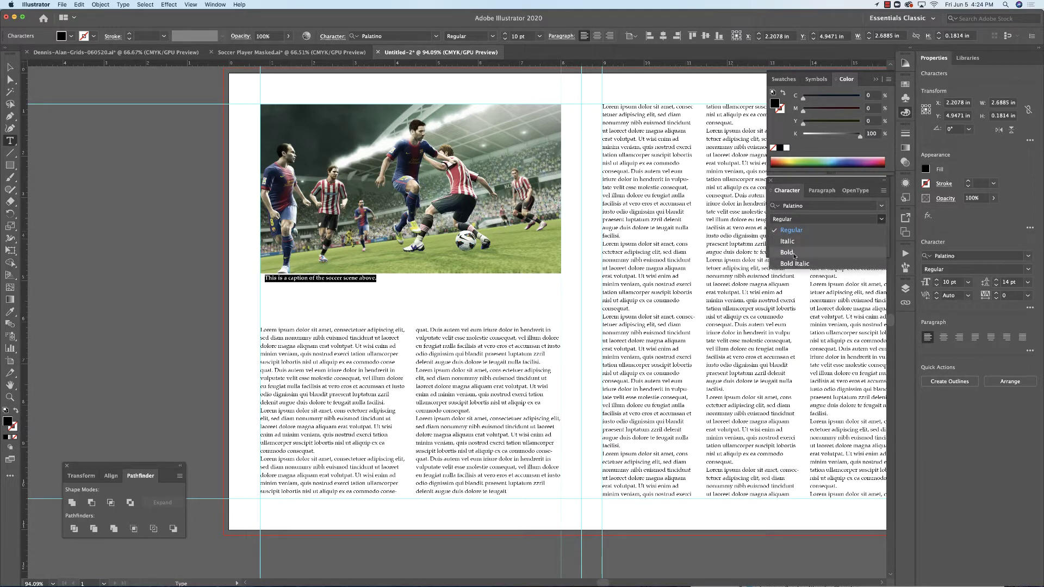
click(787, 241)
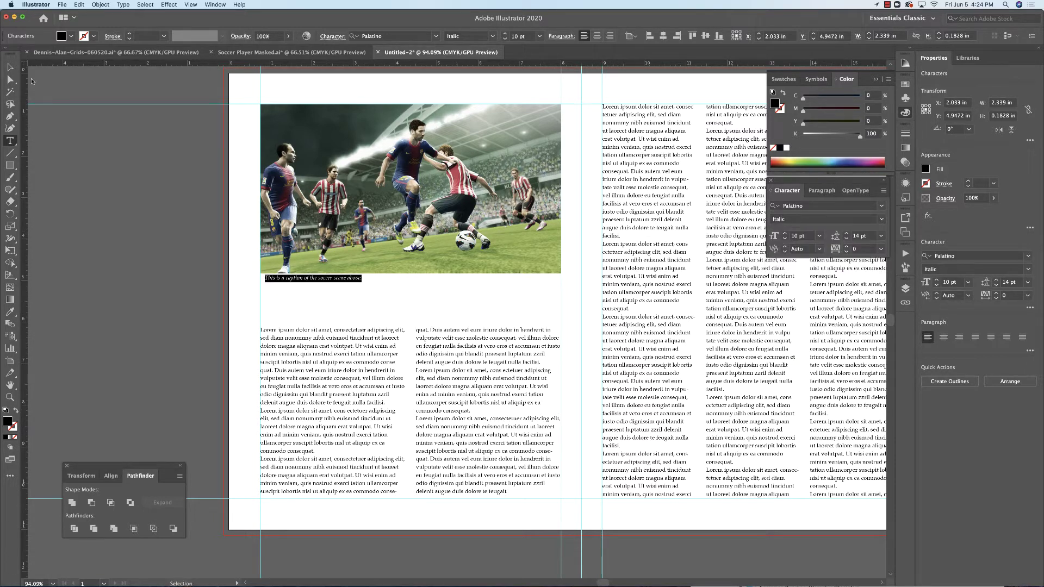
click(11, 67)
click(122, 174)
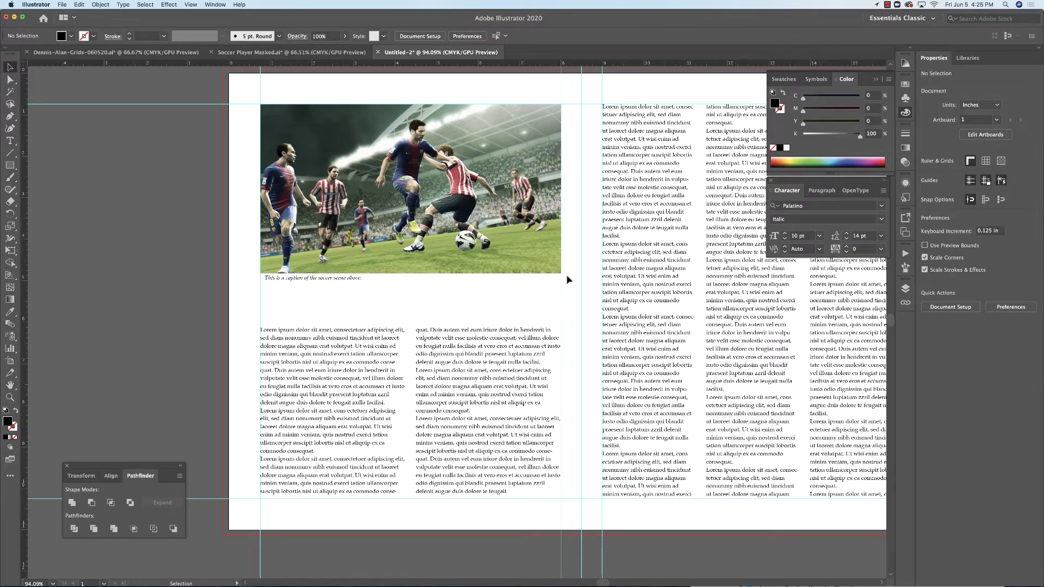
Step: Duplicate the caption, rotate the copy 90°, and position it vertically along the soccer picture's right edge
click(321, 278)
drag(322, 281, 465, 259)
drag(454, 301, 568, 270)
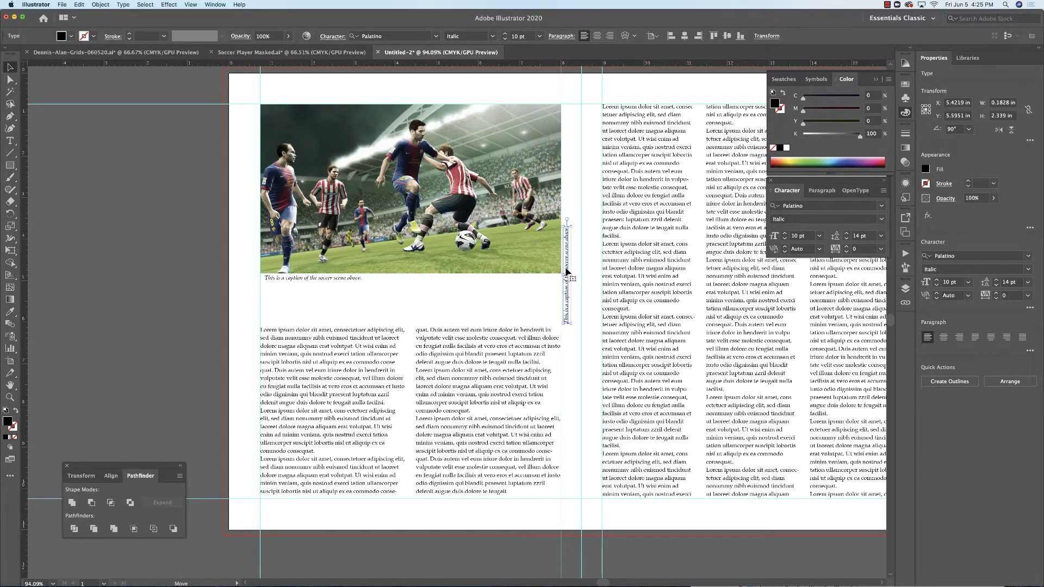
Step: Set the vertical caption copy to Palatino Regular at 7 pt
click(882, 220)
click(862, 231)
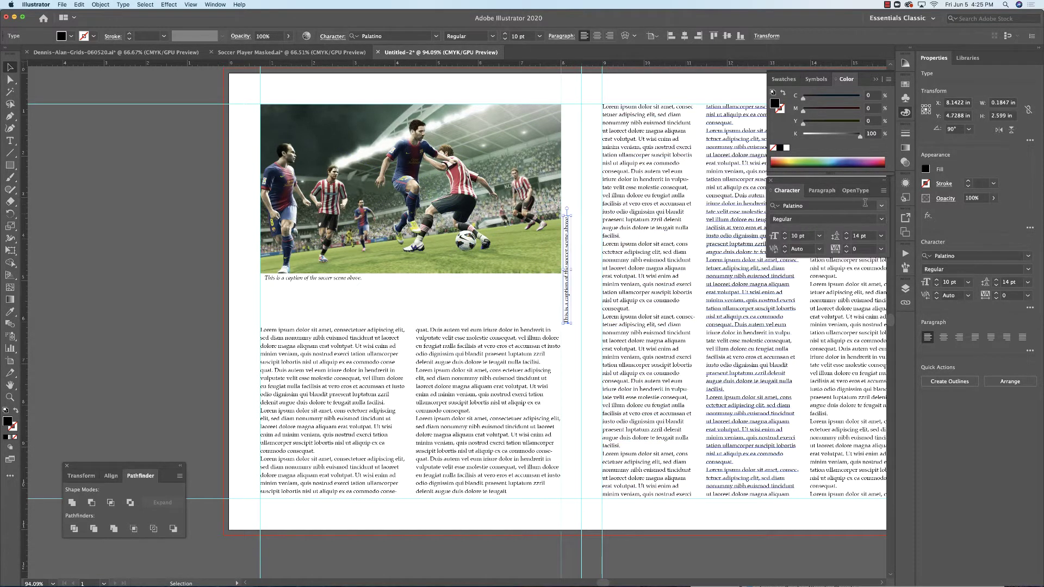
click(785, 239)
click(785, 239)
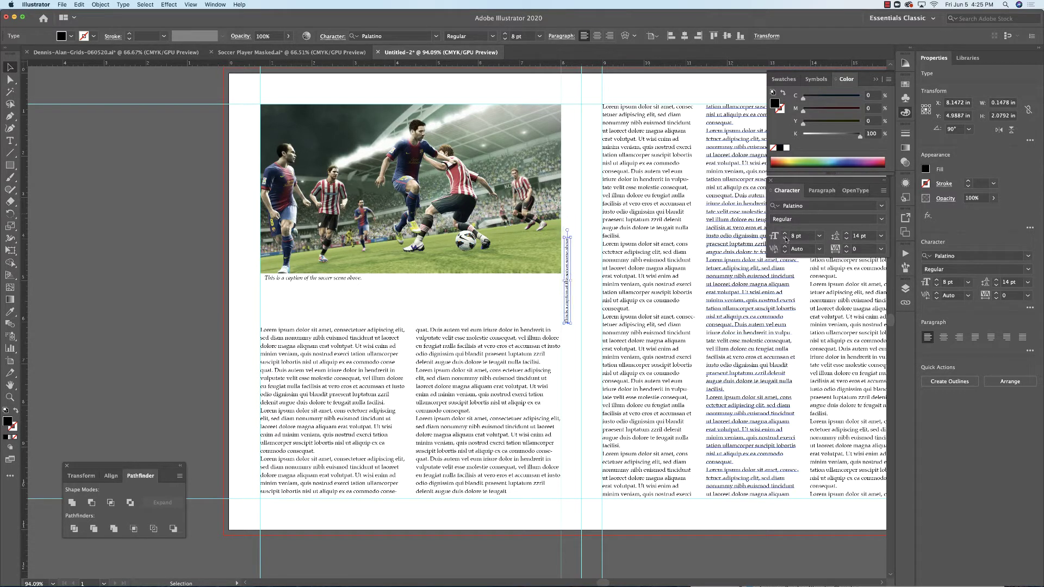
click(786, 239)
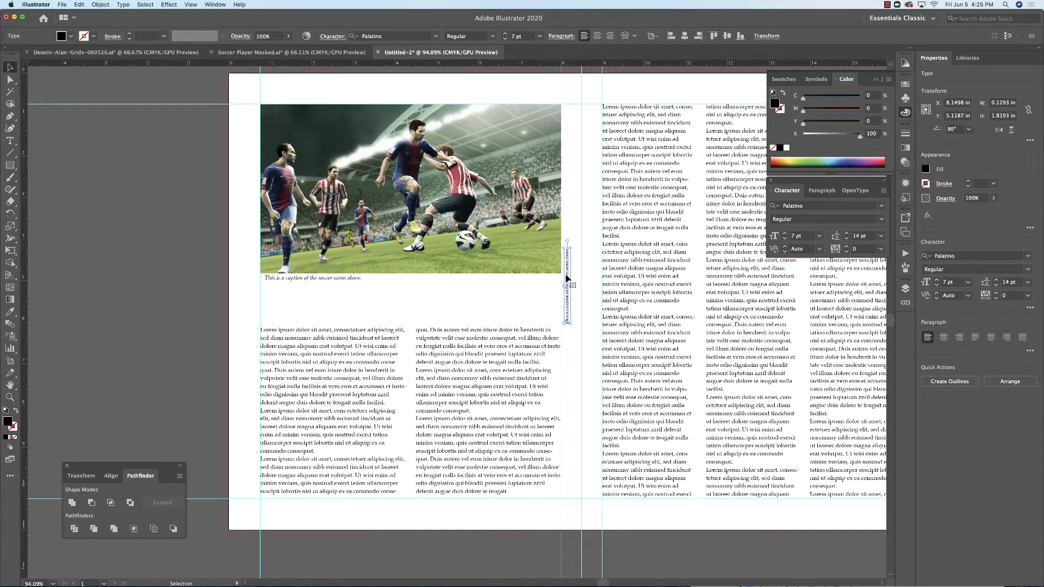
Step: Replace the vertical caption's text with a photo credit and move it up beside the soccer picture's lower right corner
key(super+z)
key(super+z)
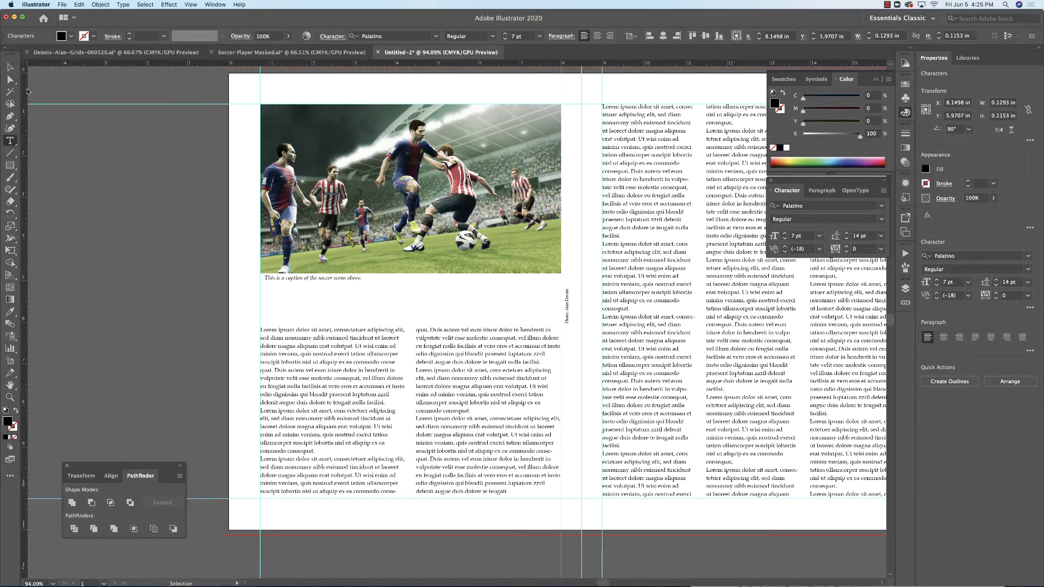
drag(569, 298, 566, 248)
click(209, 212)
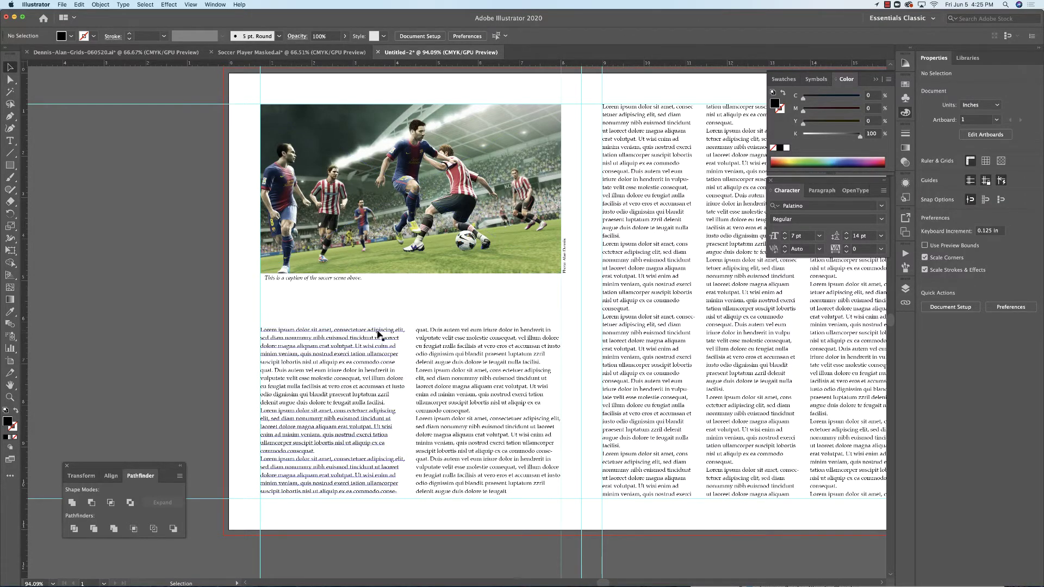
Step: Add a horizontal guide across the upper lines of the left page's two text columns
drag(415, 334, 419, 271)
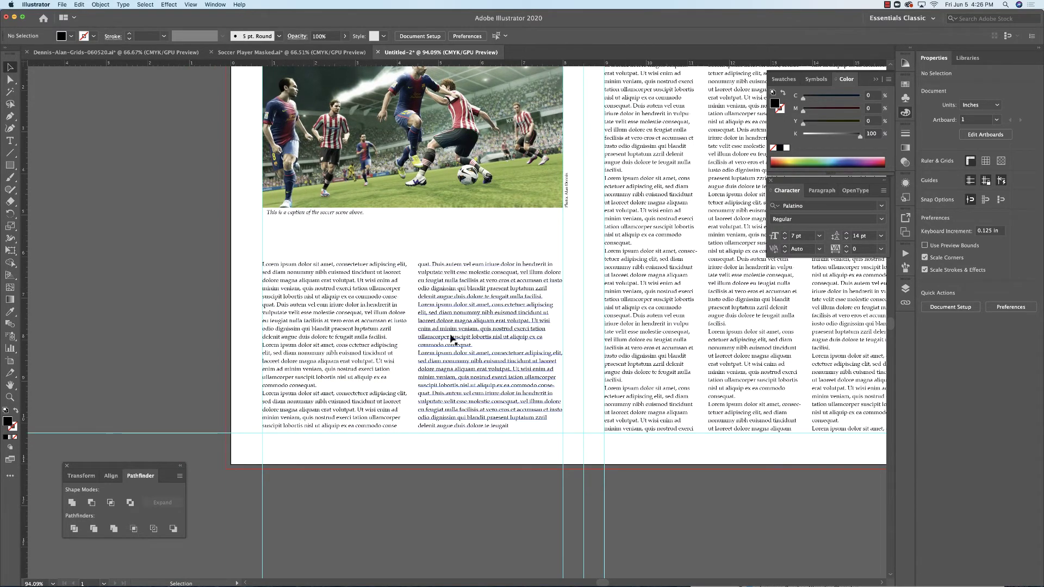
key(space)
drag(496, 297, 389, 318)
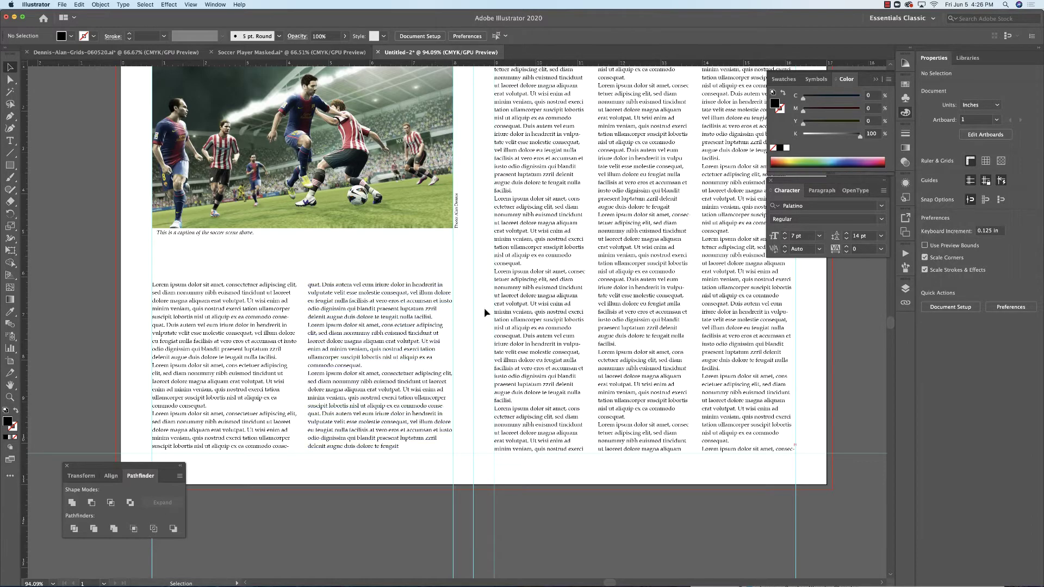
drag(435, 293, 534, 338)
drag(517, 65, 554, 322)
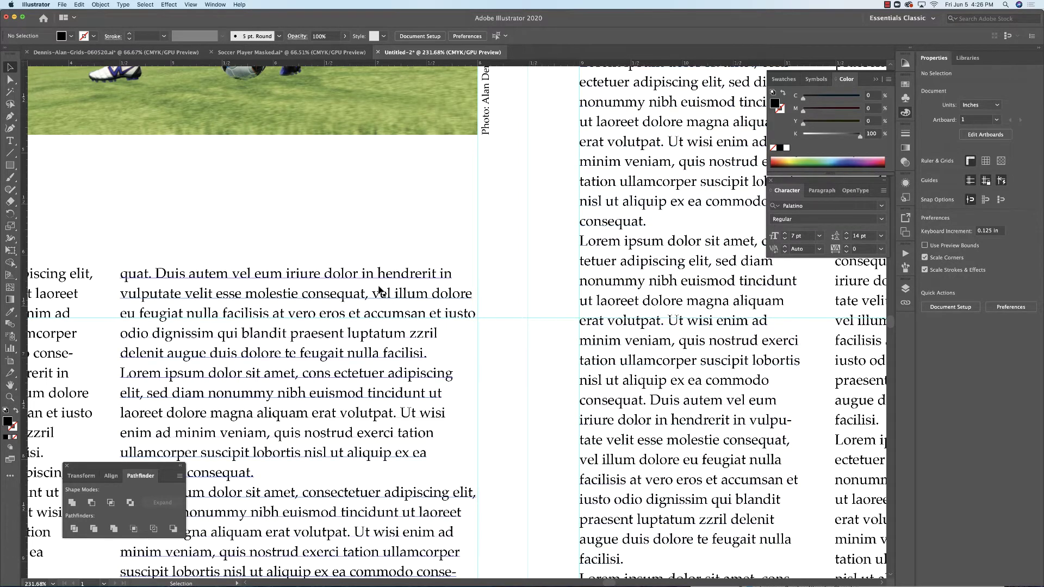
Step: Try to nudge the left page's second text column up slightly, and undo the move
drag(238, 286, 447, 299)
click(380, 314)
drag(383, 316, 382, 310)
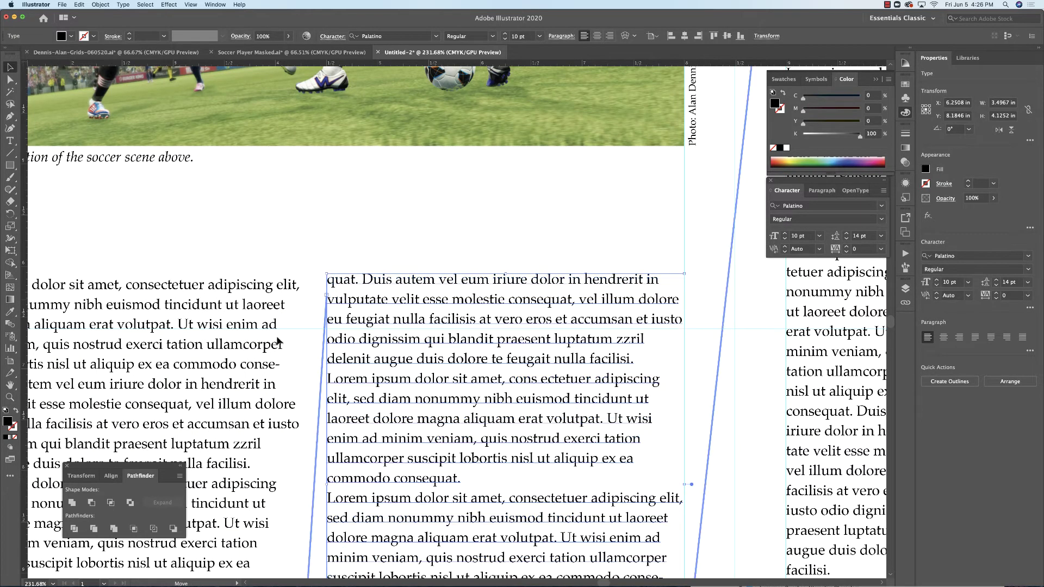
scroll(303, 341, right, 1)
click(312, 242)
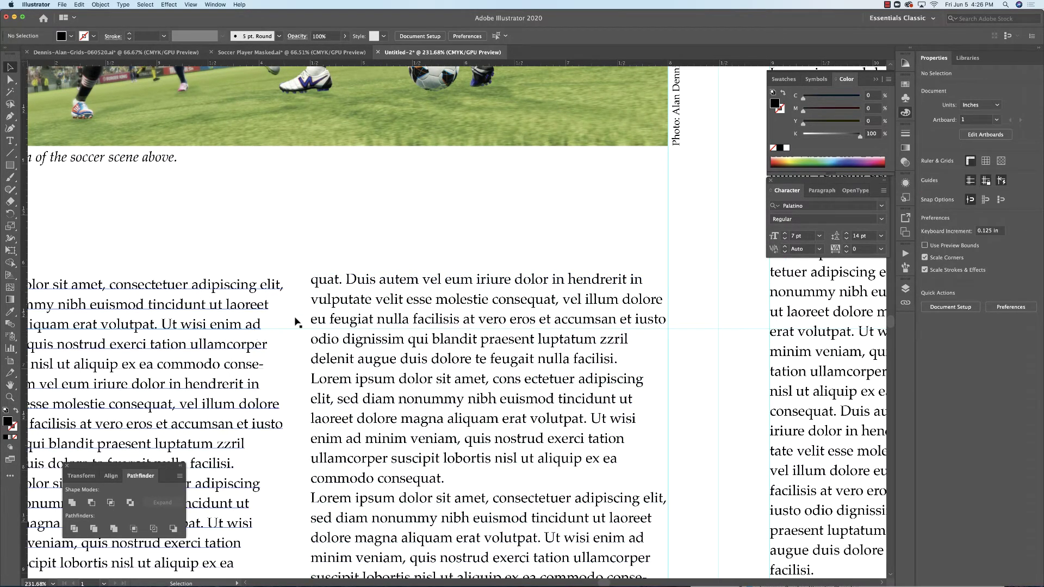
key(super+z)
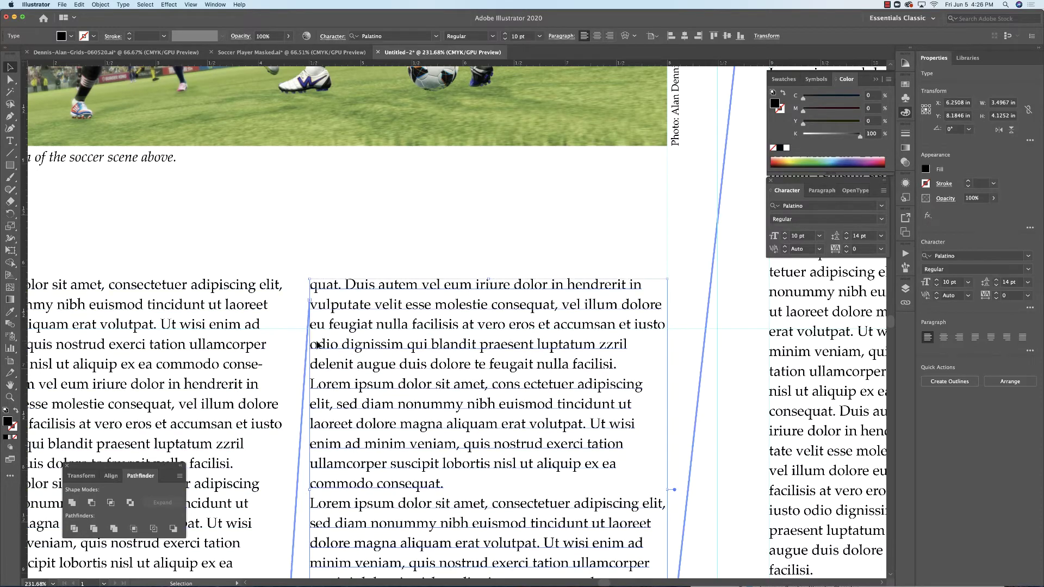
Step: Move the horizontal guide up onto the nearby text baseline in the right page's first column
scroll(478, 366, right, 10)
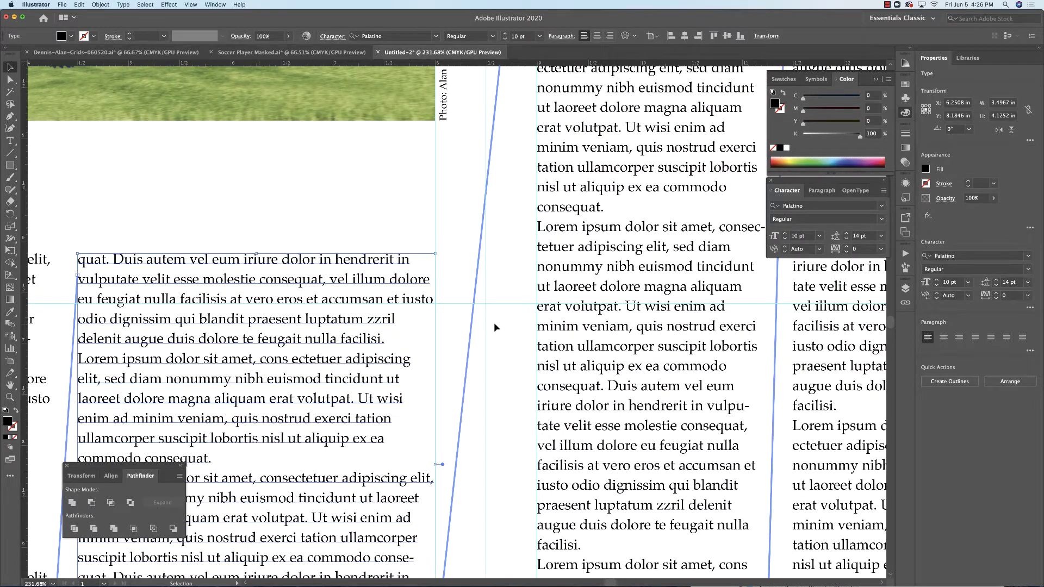
click(490, 312)
scroll(493, 305, up, 2)
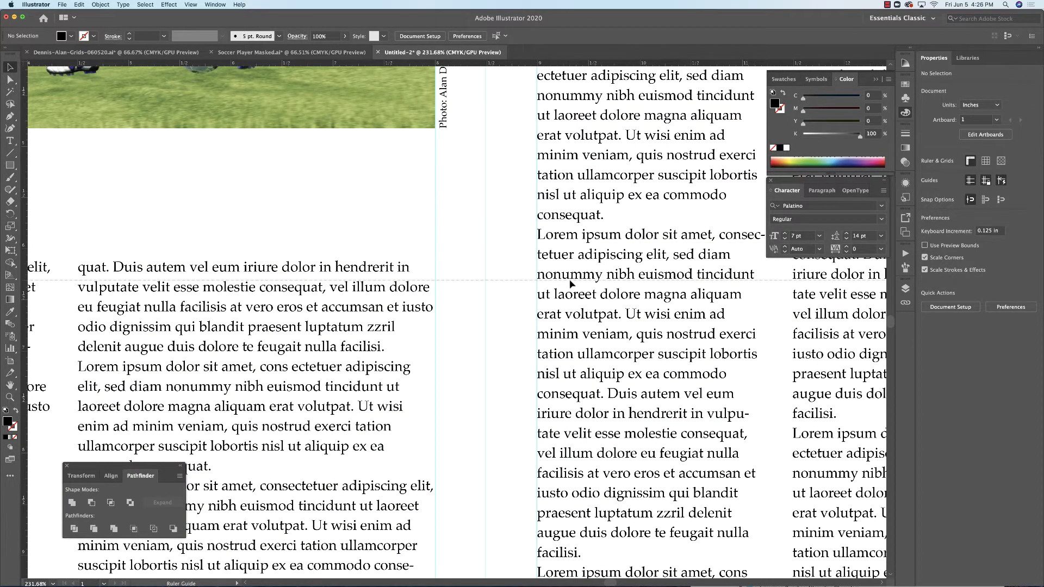
drag(571, 281, 583, 279)
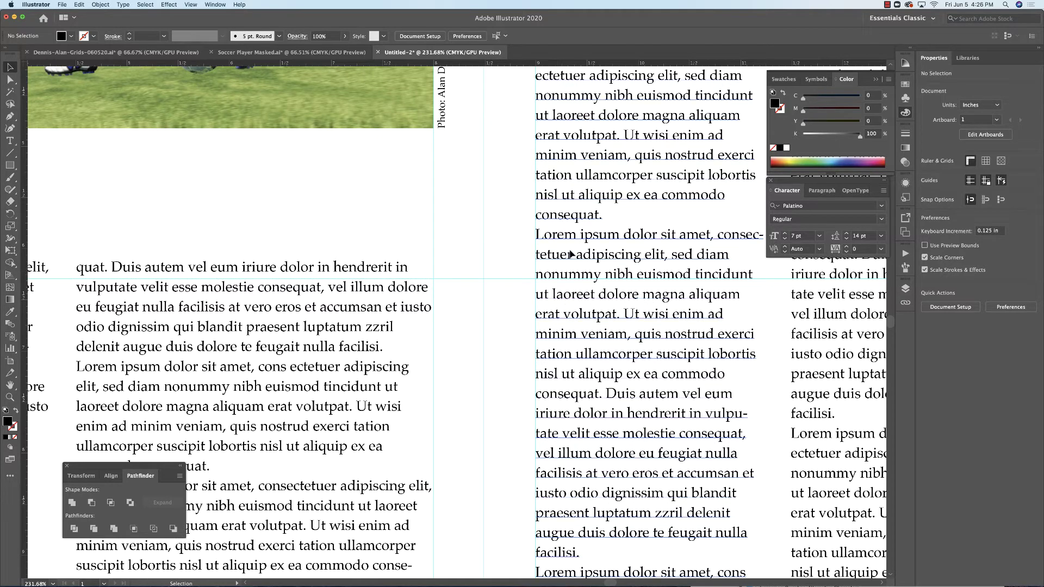
scroll(414, 275, left, 5)
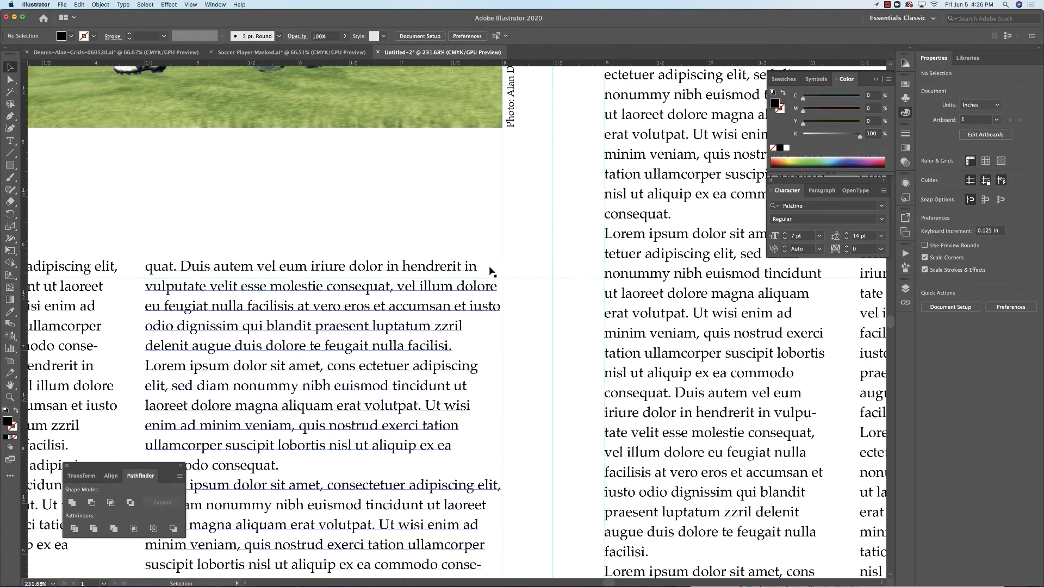
Step: Raise the top edges of both left-page text frames together, making the frames about 4.84 in tall
click(422, 298)
key(a)
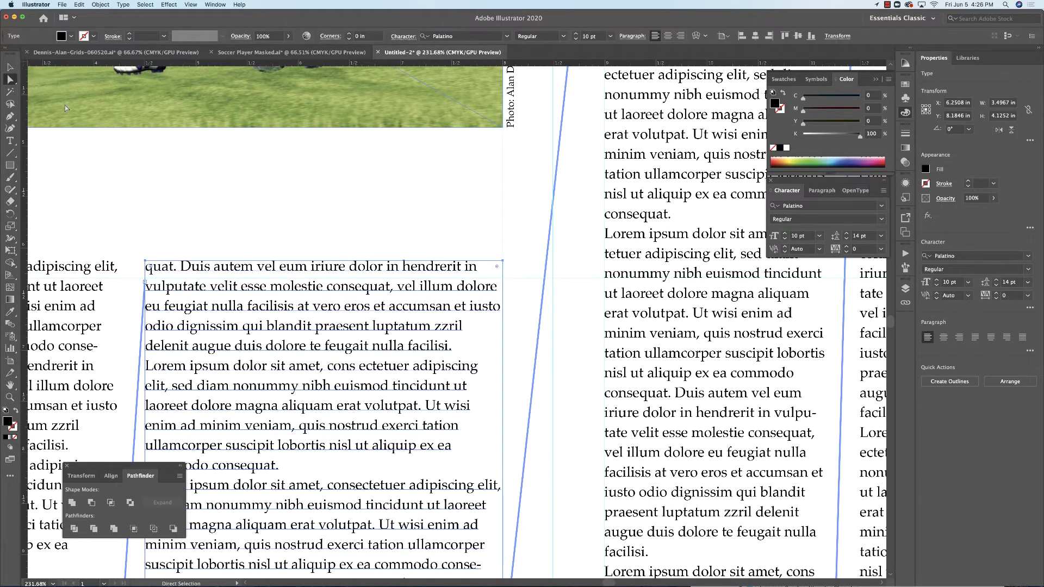
click(293, 261)
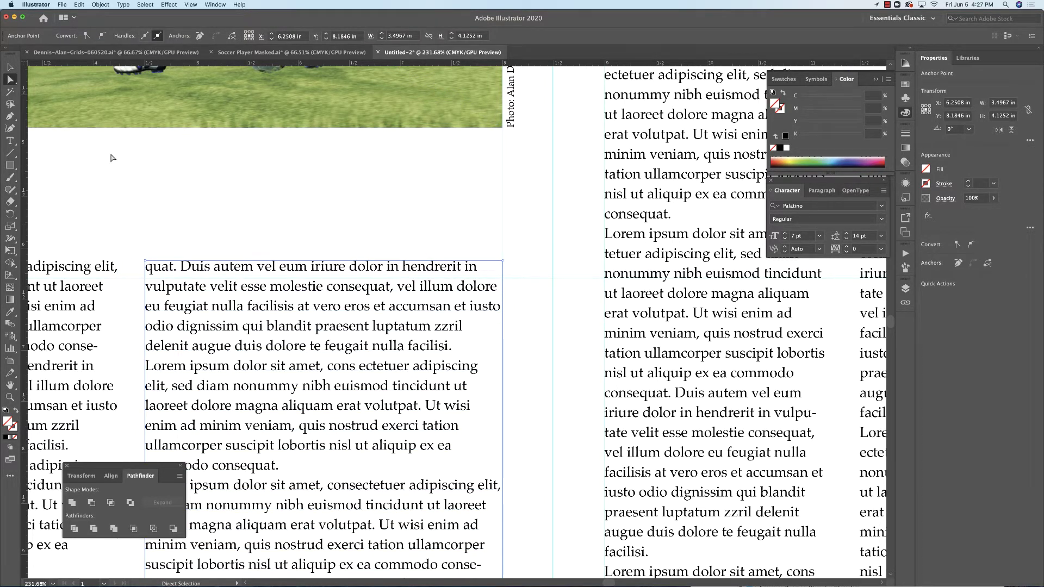
click(92, 261)
drag(91, 264, 193, 191)
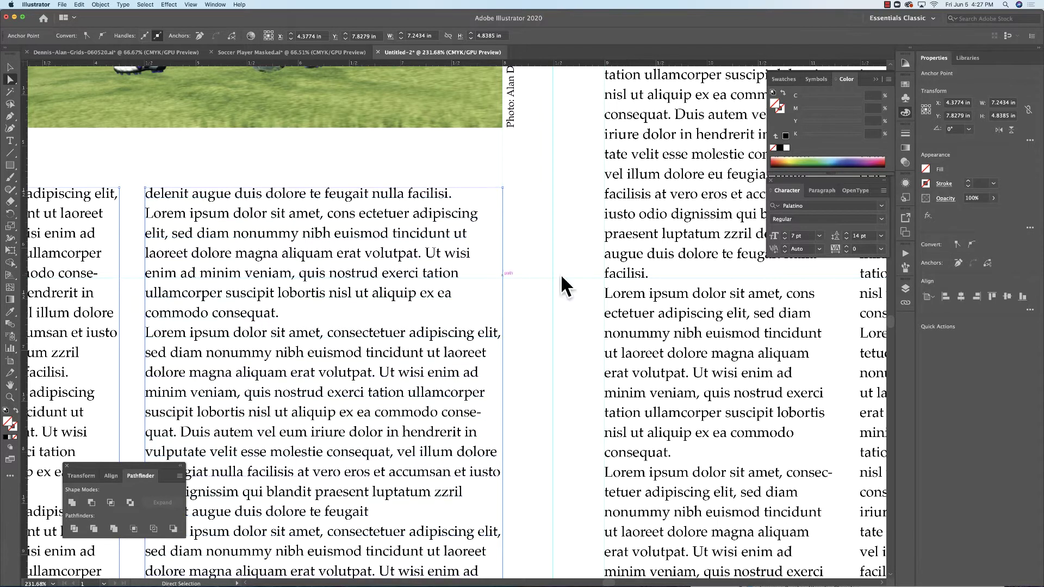
Step: Fine-tune the top edges of both left-page frames to about 4.83 in height, aligning a baseline with the horizontal guide
click(462, 189)
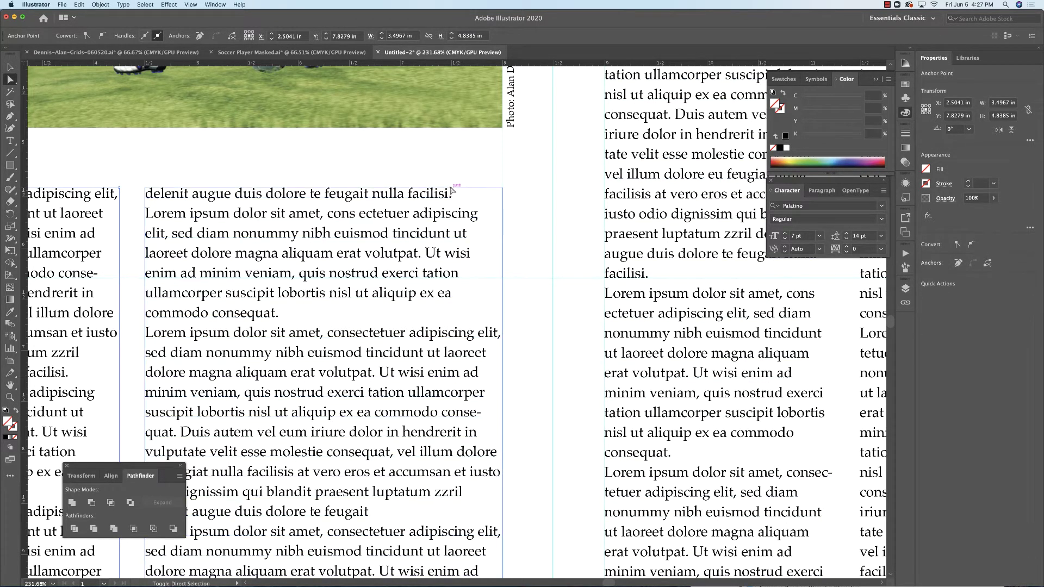
drag(447, 190, 461, 186)
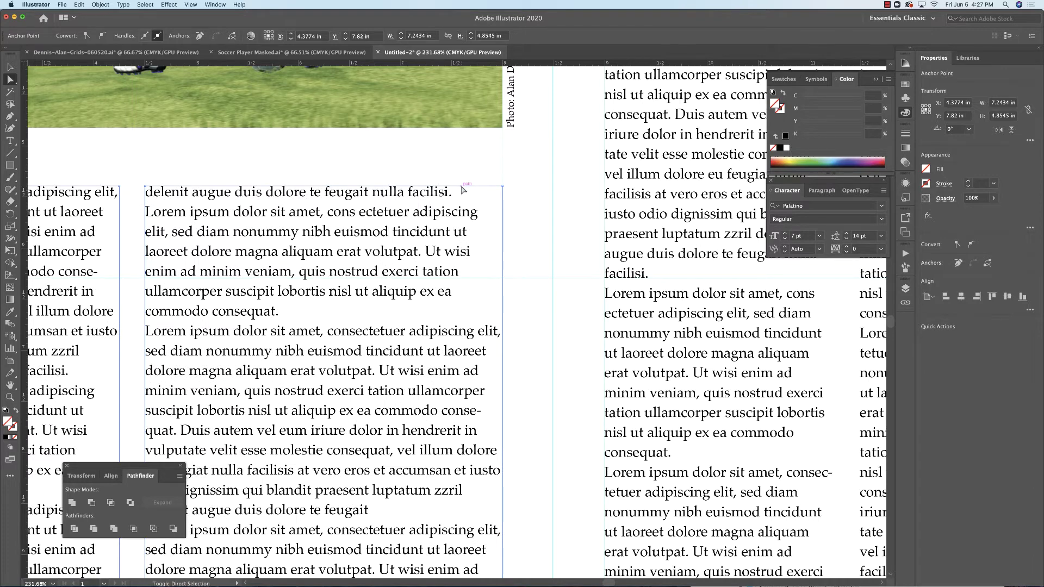
drag(470, 186, 470, 188)
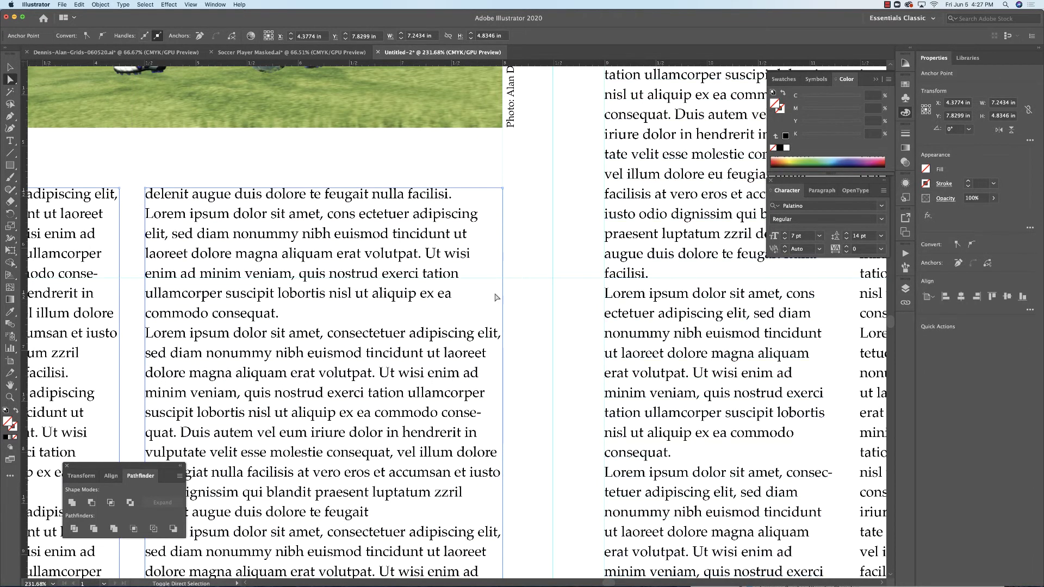
Step: Create a separate letter S in Palatino, scale it to about 27.67 pt, and place it over the first column's opening lines
drag(65, 313, 373, 360)
scroll(423, 344, down, 5)
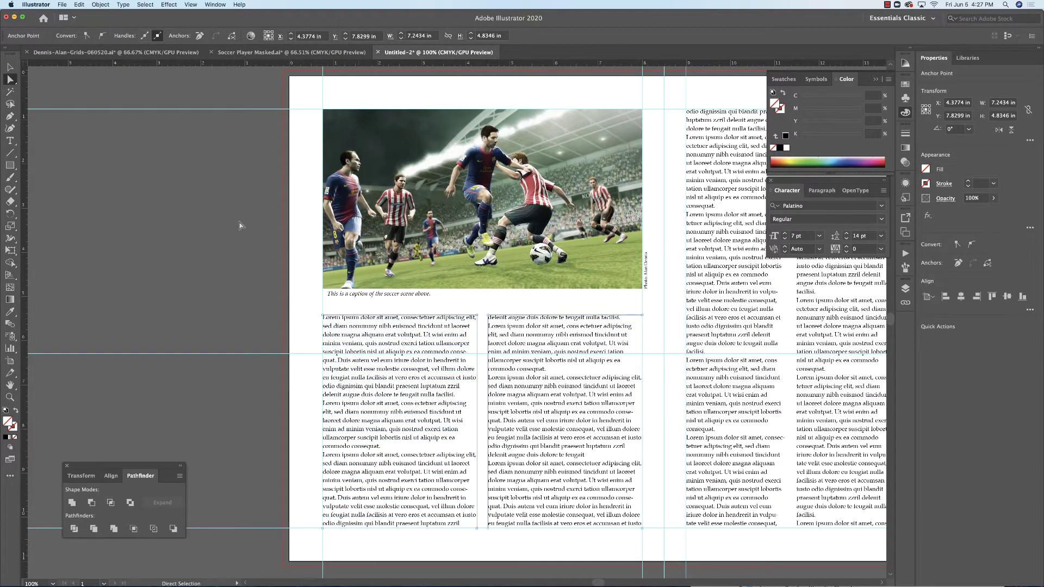
click(11, 140)
click(323, 318)
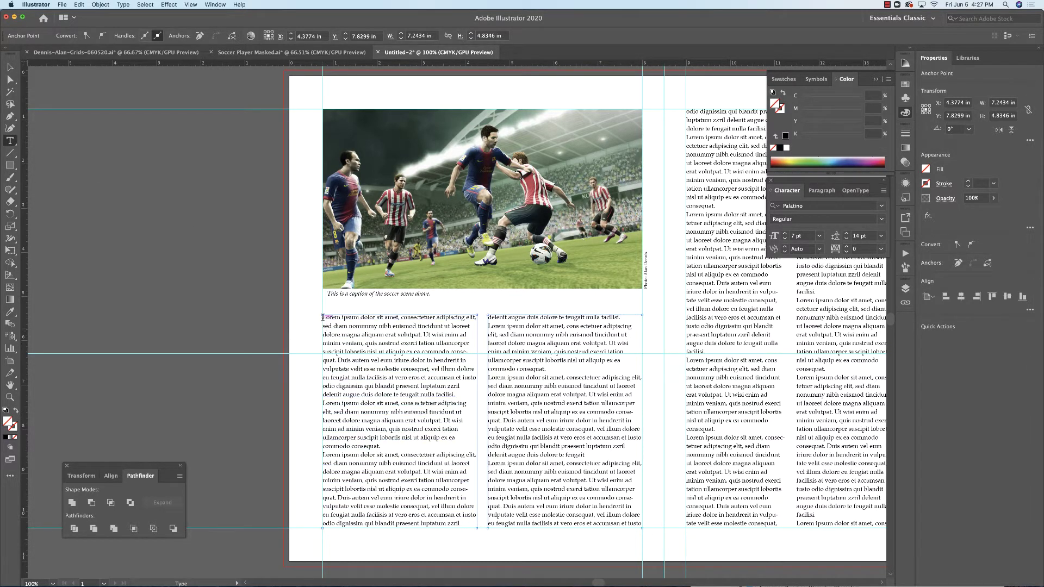
click(259, 292)
text($)
key(Escape)
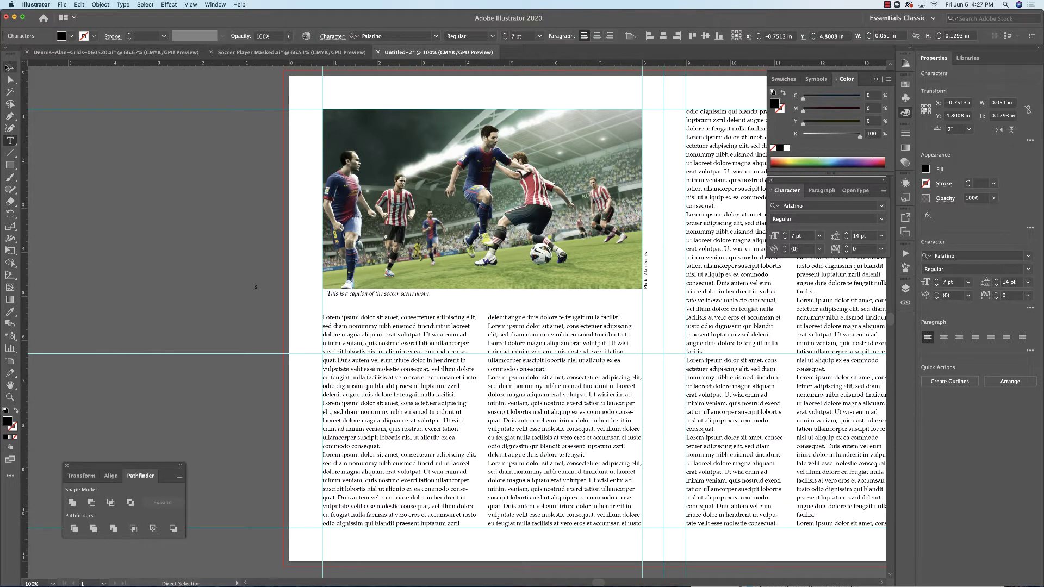
drag(260, 294, 327, 324)
scroll(327, 319, up, 10)
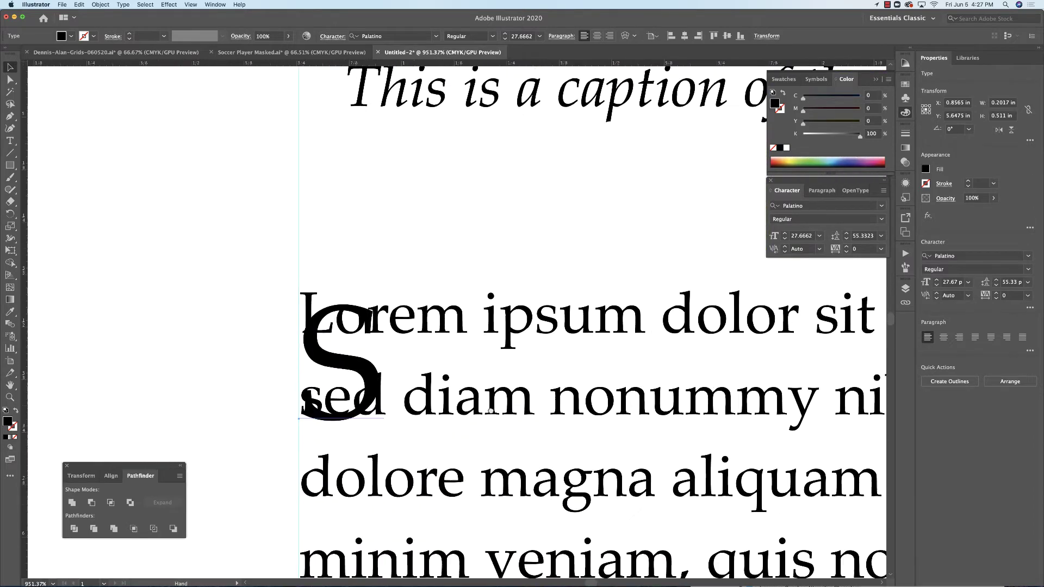
Step: Try the large S hanging in the outer margin beside the first column's opening two lines
drag(491, 410, 418, 299)
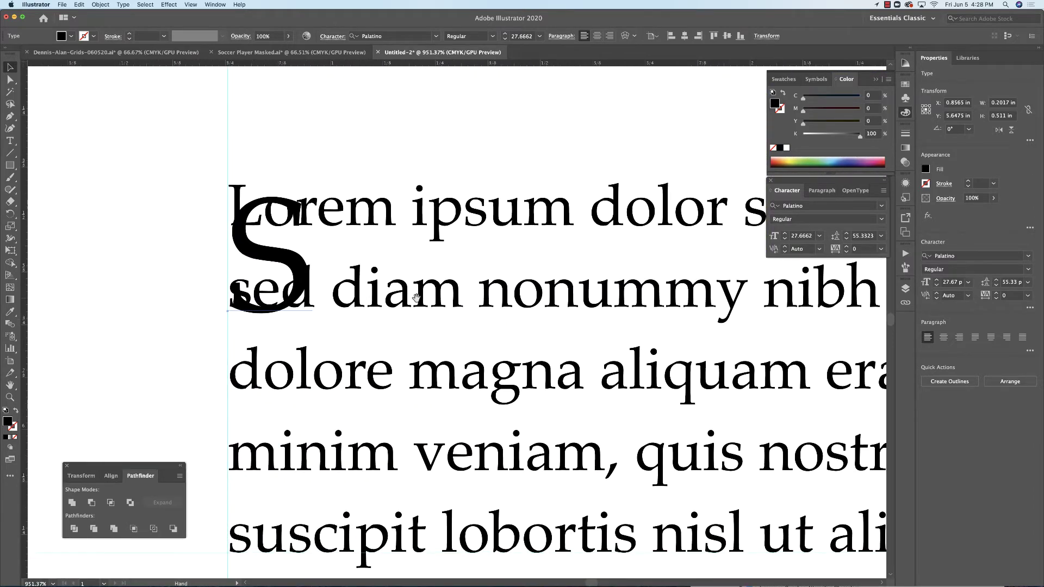
drag(313, 321, 313, 298)
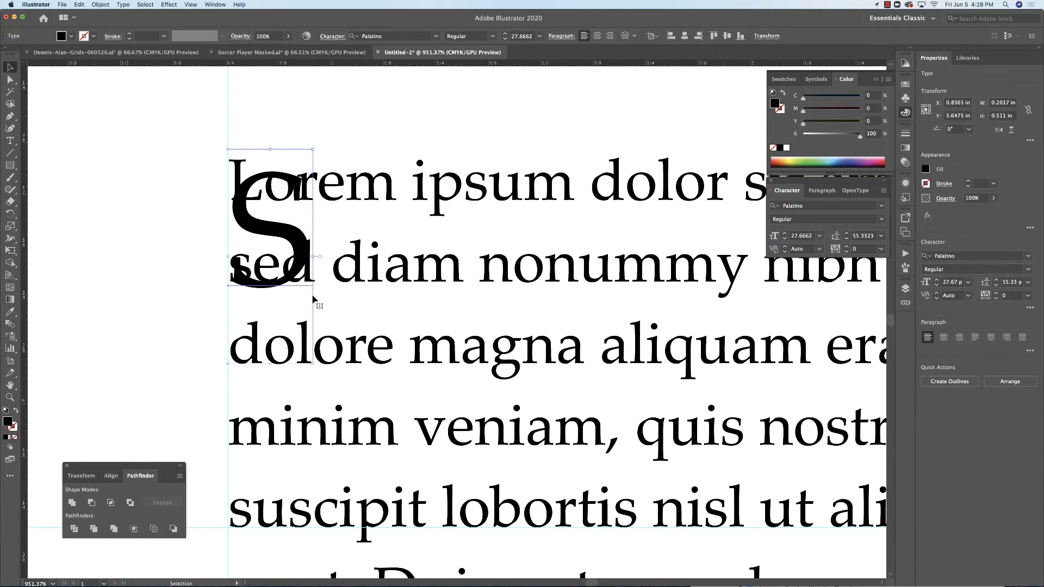
drag(274, 232, 274, 218)
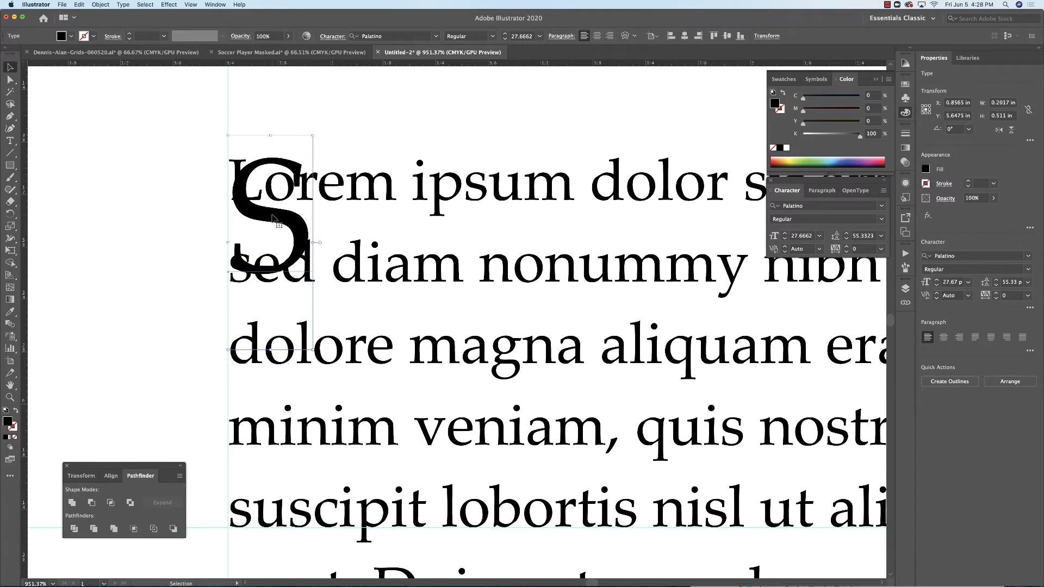
drag(358, 251, 500, 273)
drag(435, 249, 349, 249)
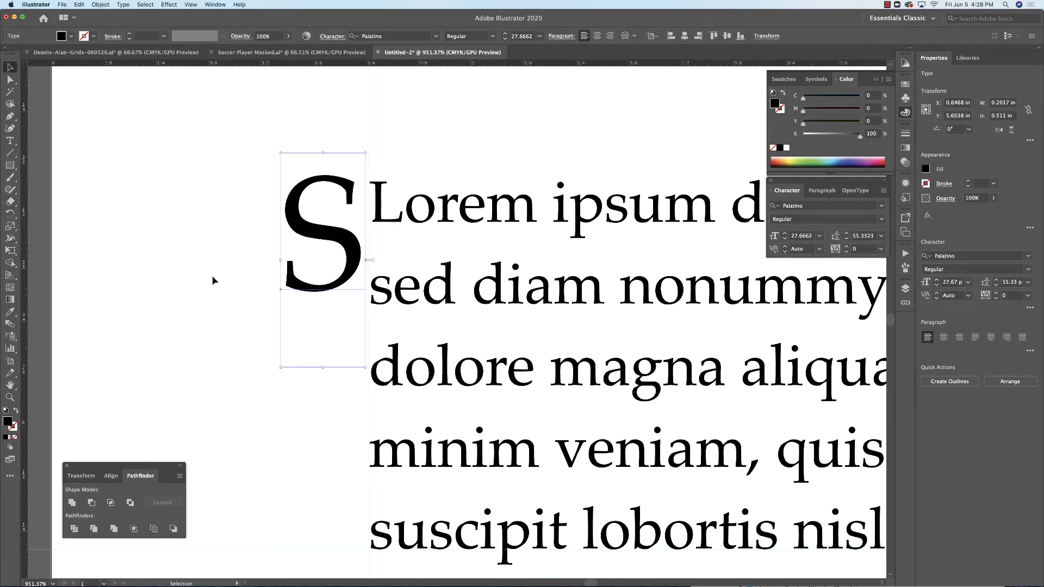
scroll(288, 367, up, 3)
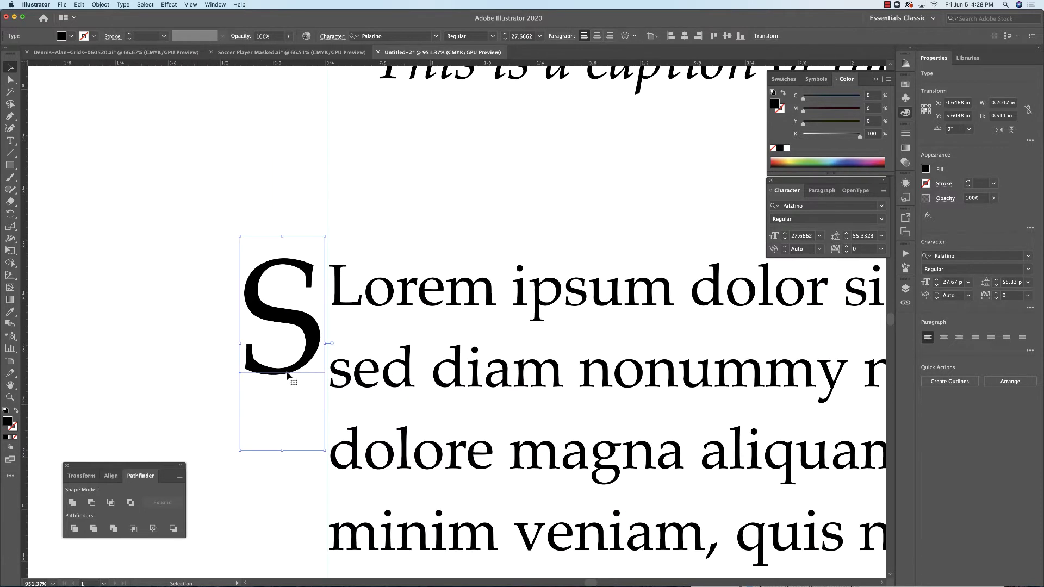
Step: Place the S inside the first column at its left edge and scale it proportionally to about 47.44 pt
drag(287, 375, 374, 376)
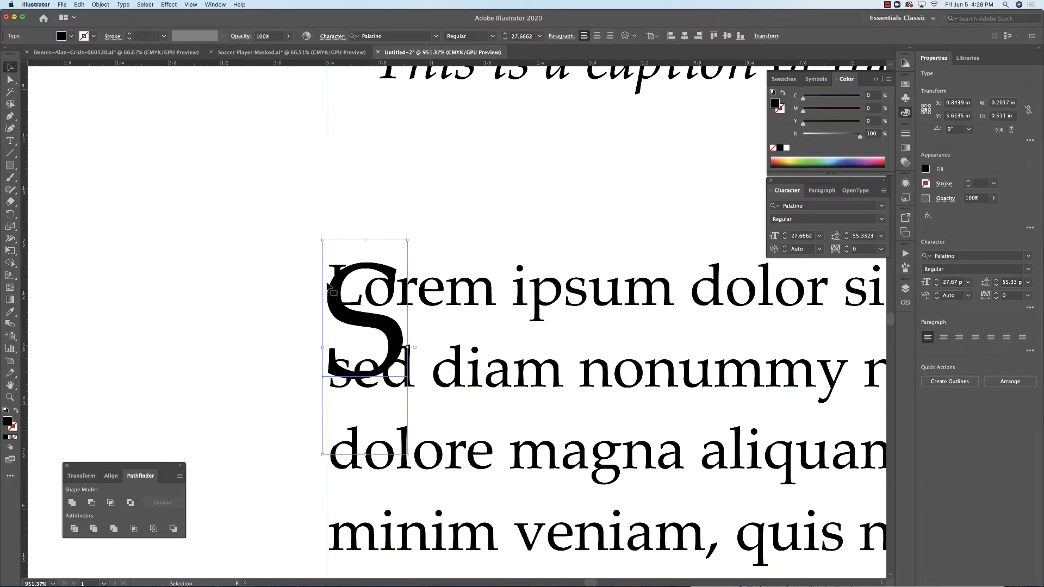
scroll(400, 383, down, 4)
scroll(400, 383, right, 3)
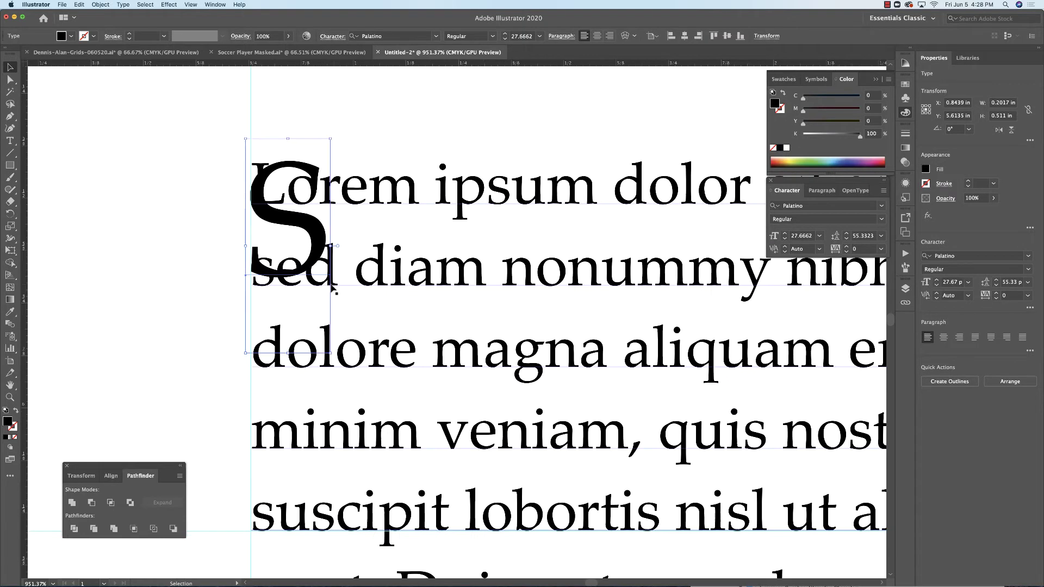
drag(331, 356, 440, 507)
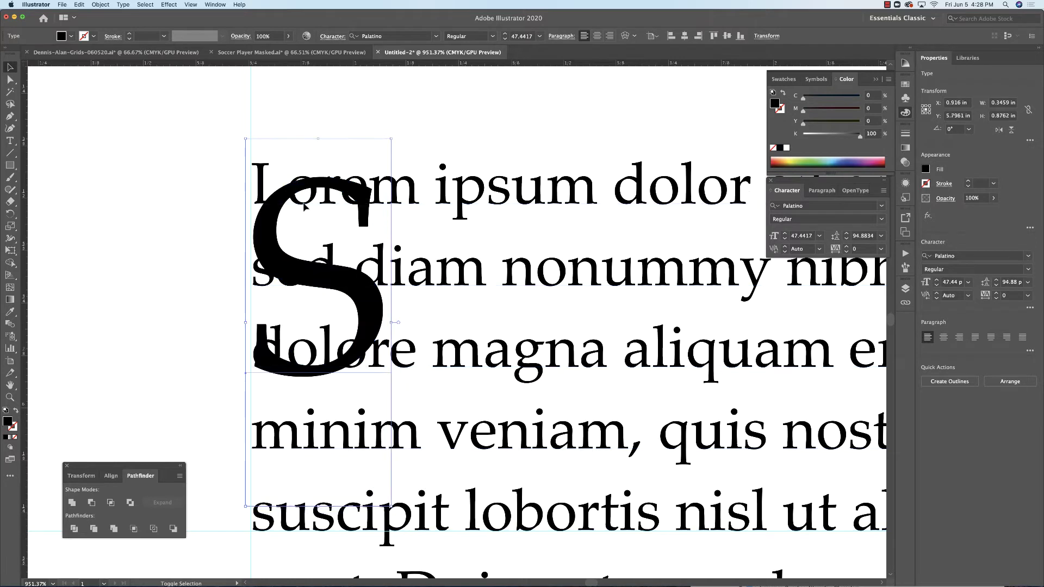
Step: Enlarge the S to about 50.02 pt and shift it up so it spans the column's first three lines
drag(294, 198, 285, 176)
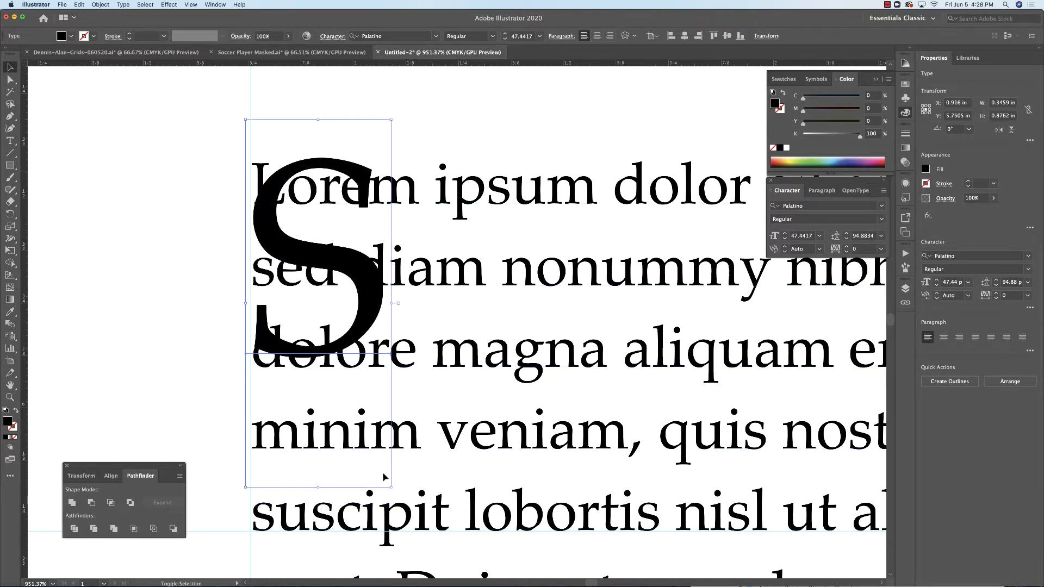
drag(389, 490, 401, 508)
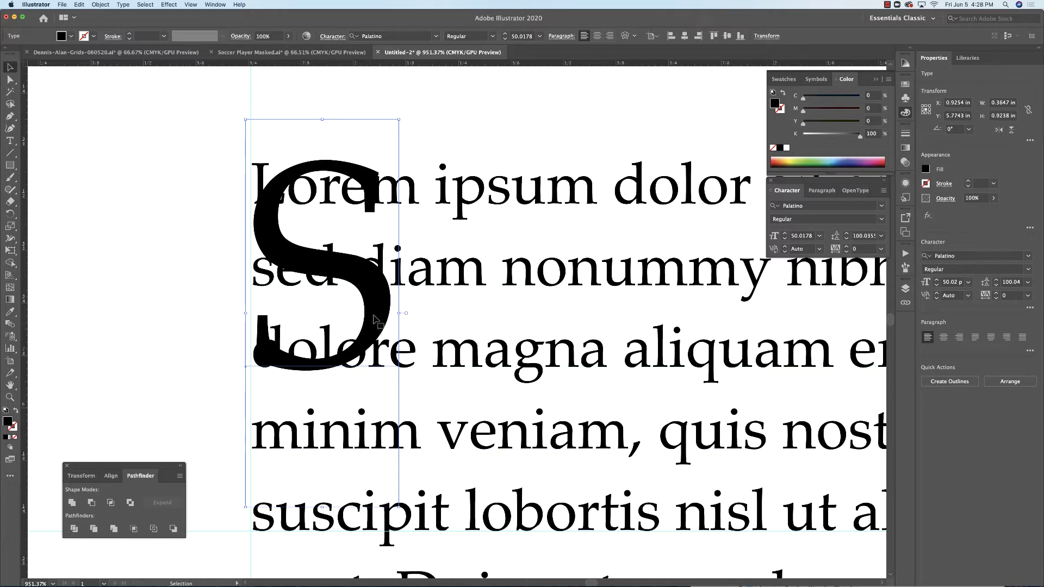
drag(375, 318, 375, 315)
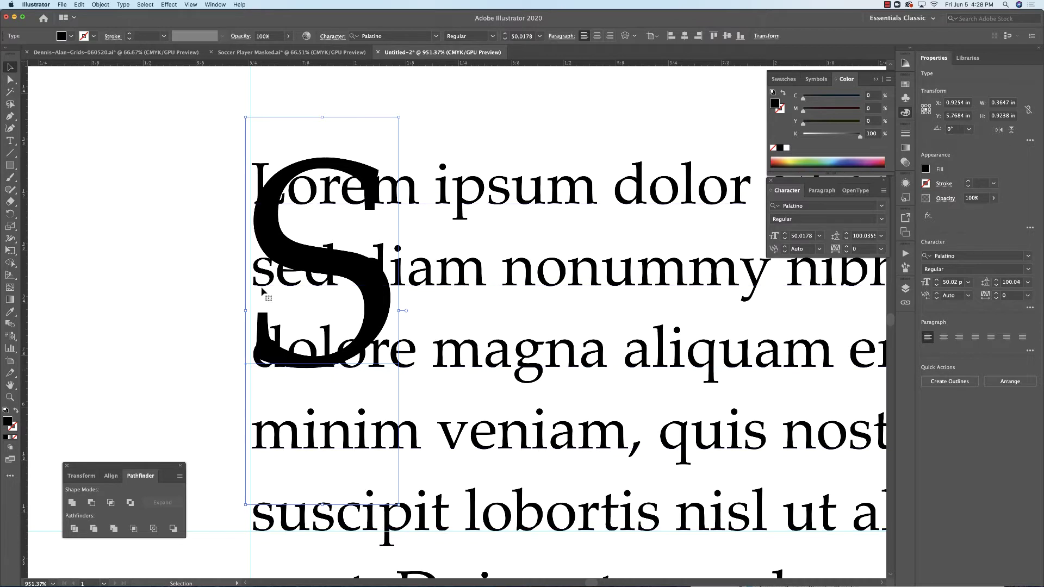
click(189, 291)
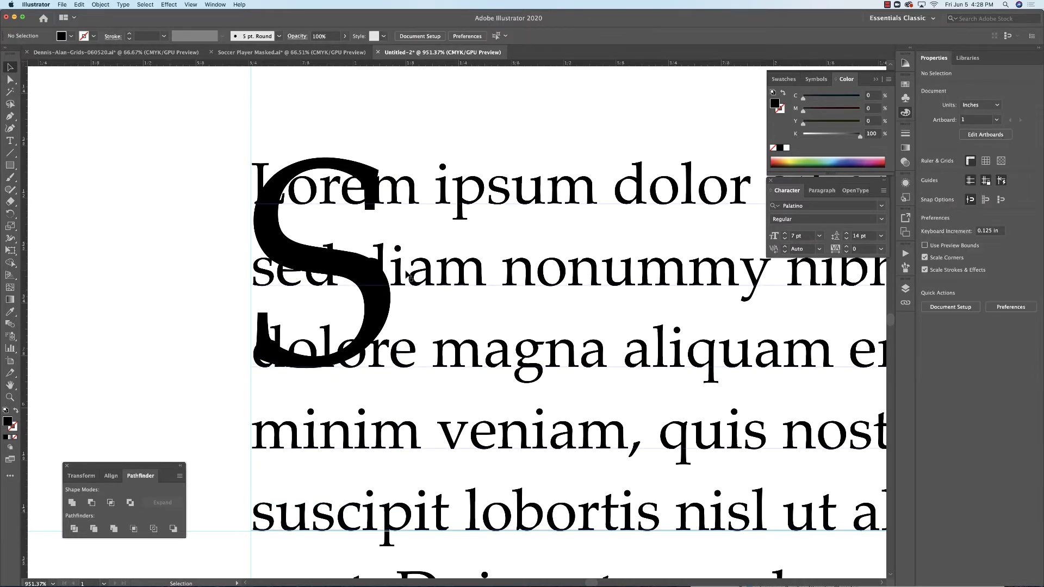
click(363, 284)
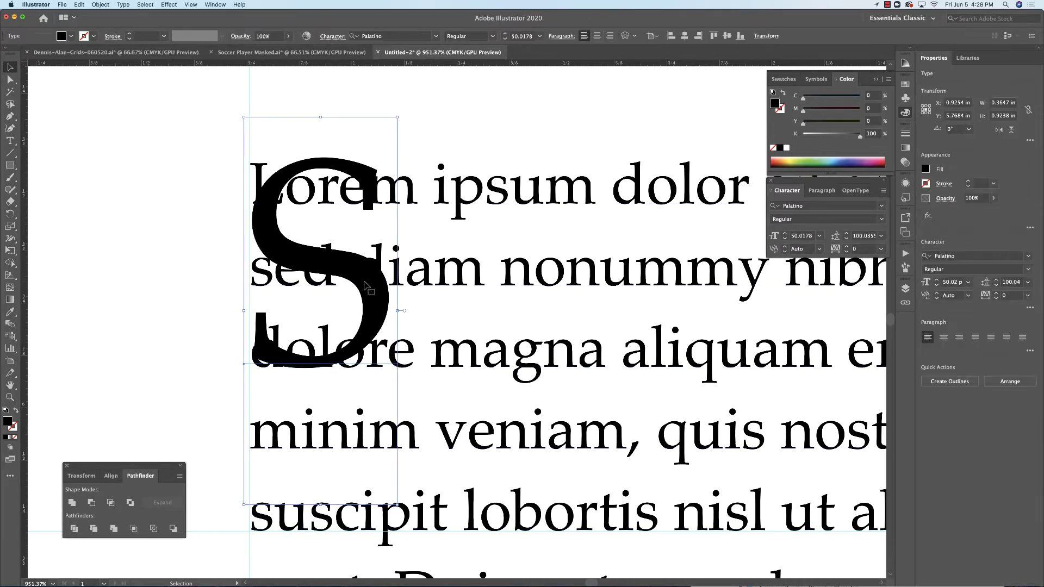
Step: Add two anchor points to the left edge of the first body text frame, between its third and fourth lines
drag(221, 164, 221, 99)
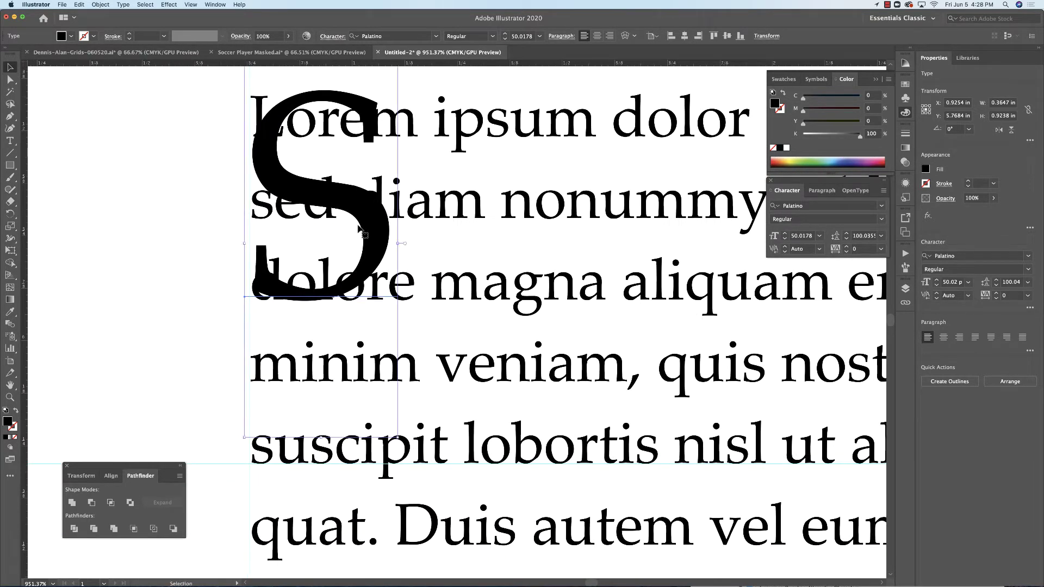
scroll(356, 392, down, 3)
click(337, 411)
key(plus)
click(272, 286)
click(271, 267)
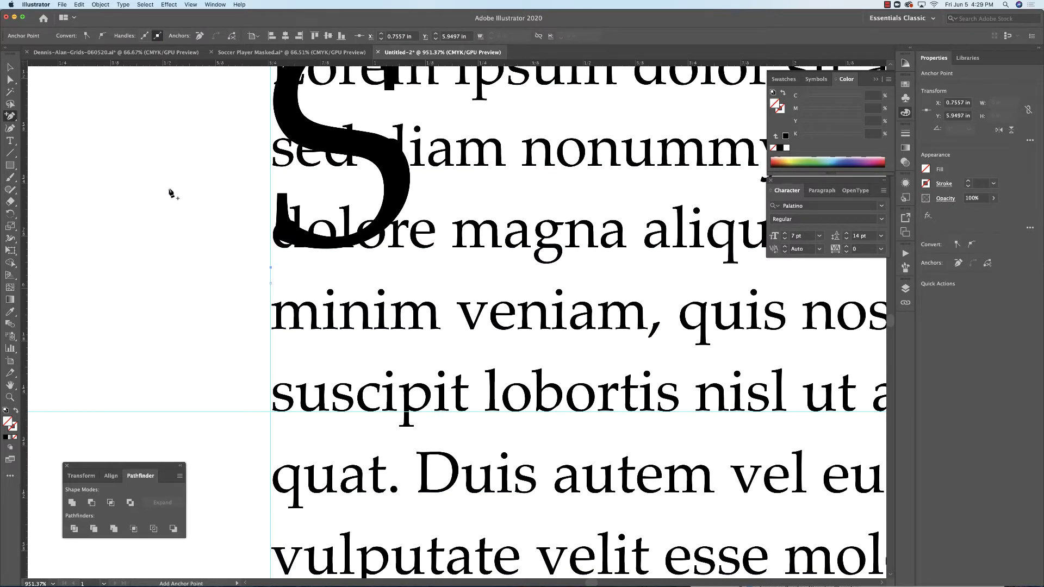
Step: Move the frame's upper-left corner and upper added anchor point right to about X 1.11 in, wrapping three lines around the S
key(a)
drag(272, 172, 174, 308)
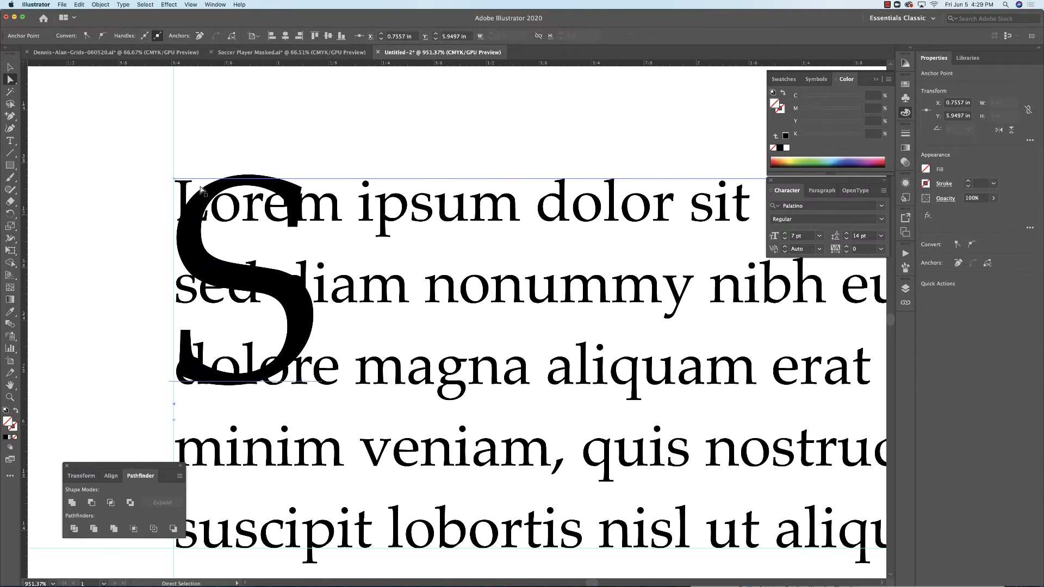
drag(176, 192, 321, 208)
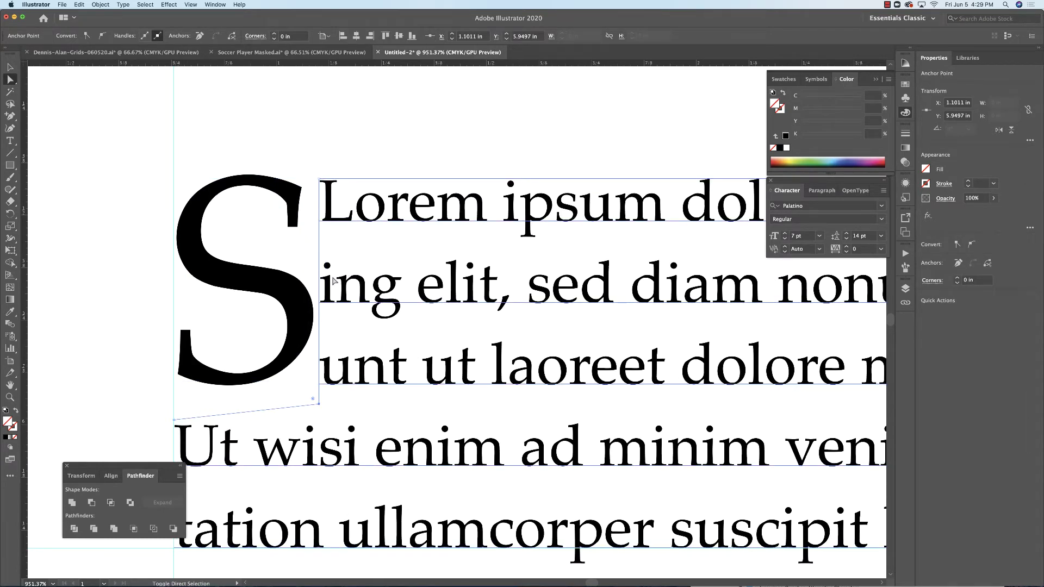
drag(321, 296, 325, 295)
Step: Add two more anchor points on the frame's inner vertical edge beside the S, between the first and second text lines
scroll(321, 207, down, 1)
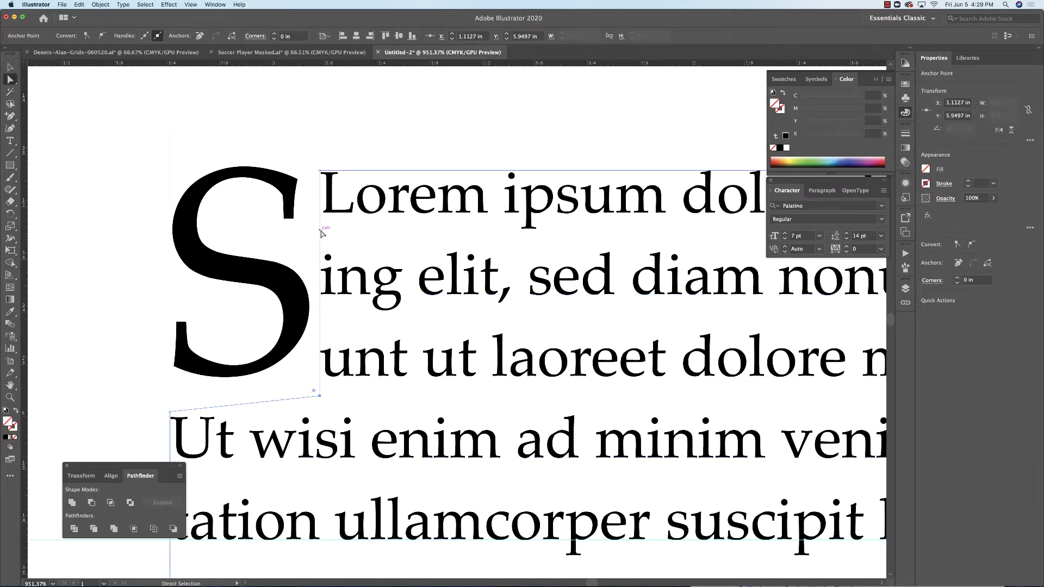
key(plus)
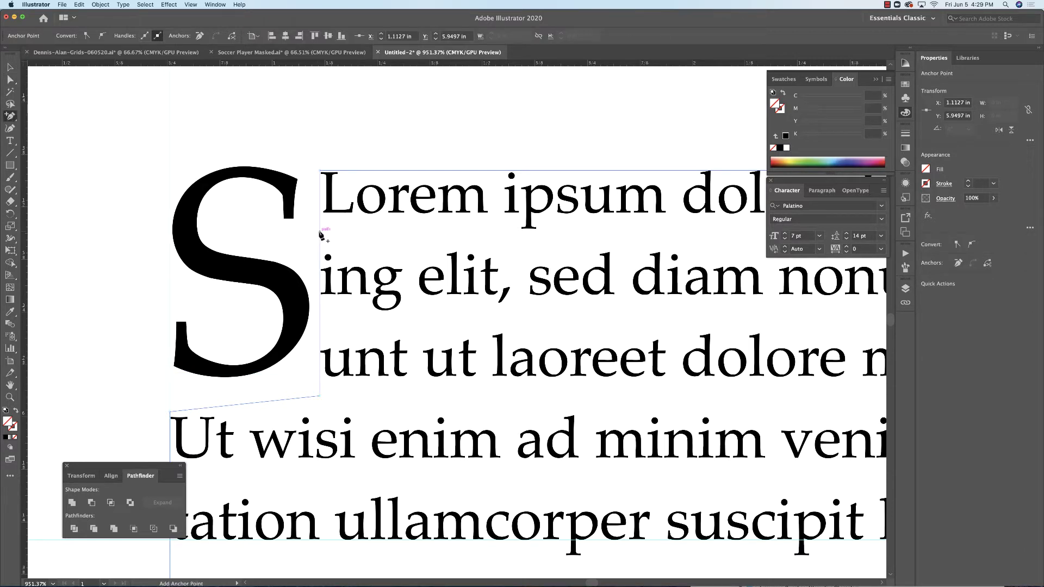
click(320, 232)
click(323, 223)
key(a)
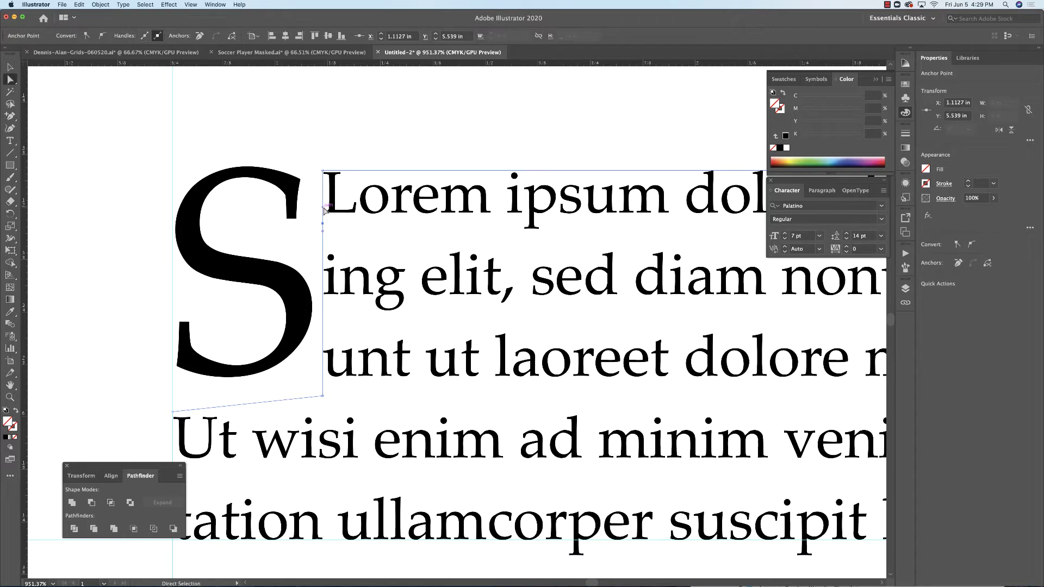
Step: Try shifting the frame's upper corner and nearest anchor point toward the S, and undo the move
drag(323, 207, 287, 201)
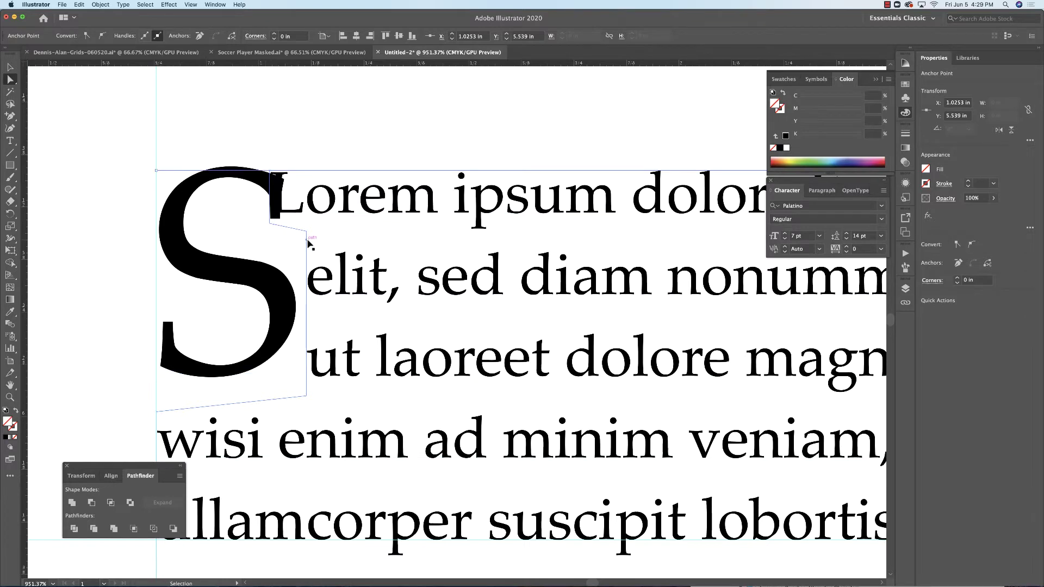
key(super+z)
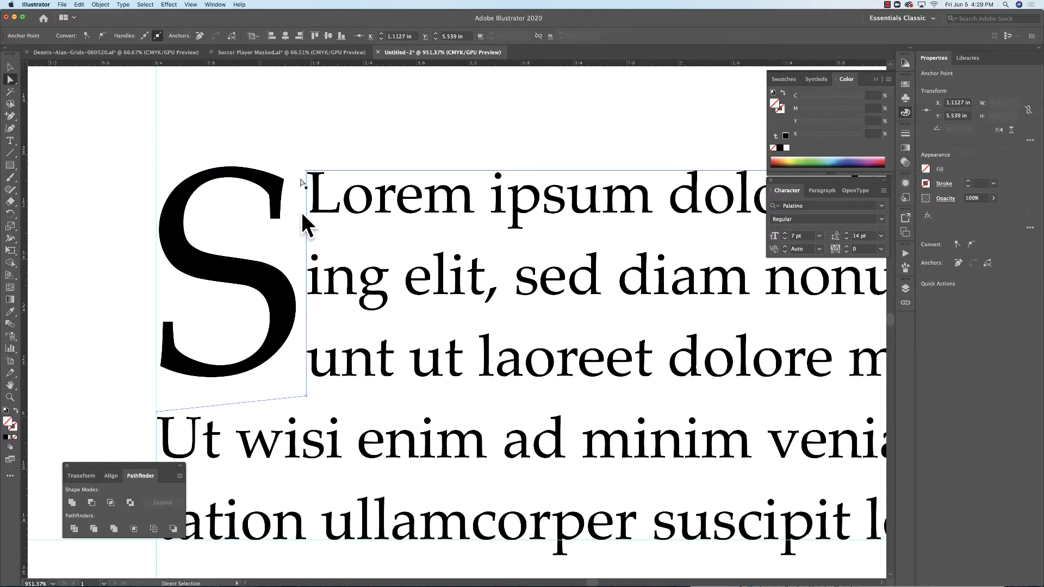
Step: Deselect the text frame and examine the drop cap and body columns across the whole spread
alt+super+click(335, 323)
alt+super+click(338, 323)
alt+super+click(381, 333)
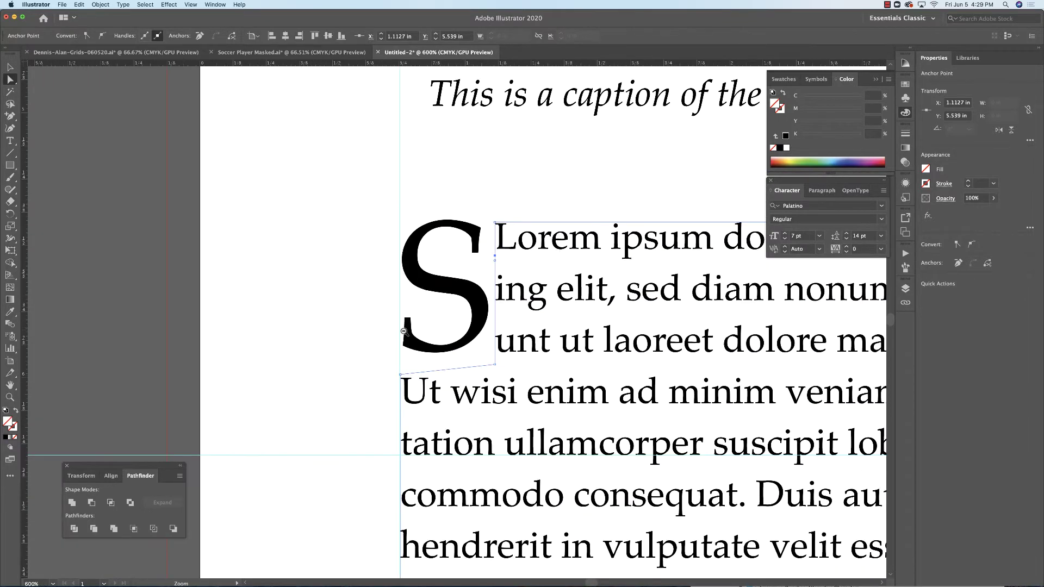
alt+super+click(518, 333)
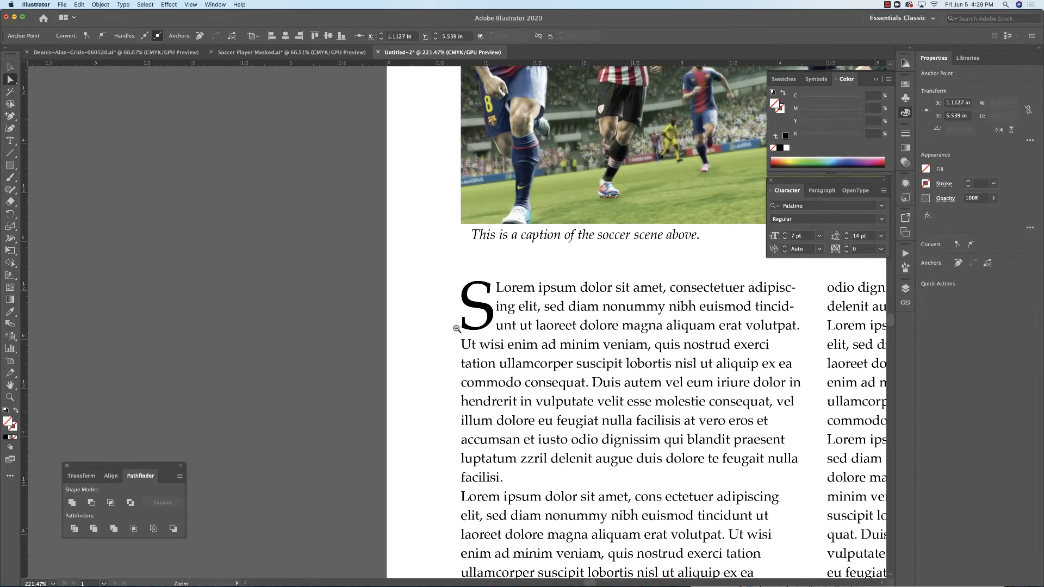
alt+super+click(451, 321)
drag(451, 321, 355, 301)
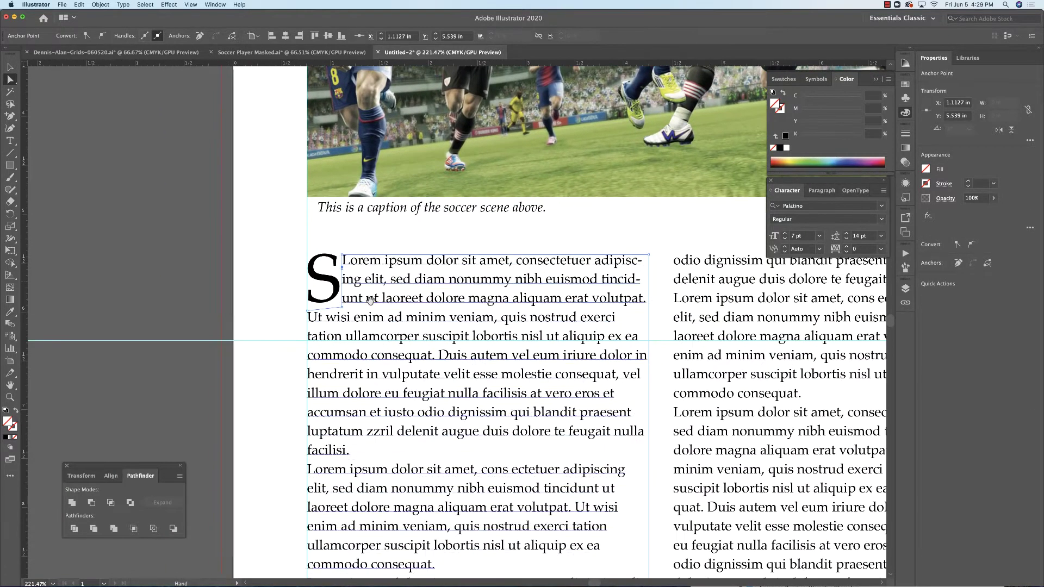
click(205, 272)
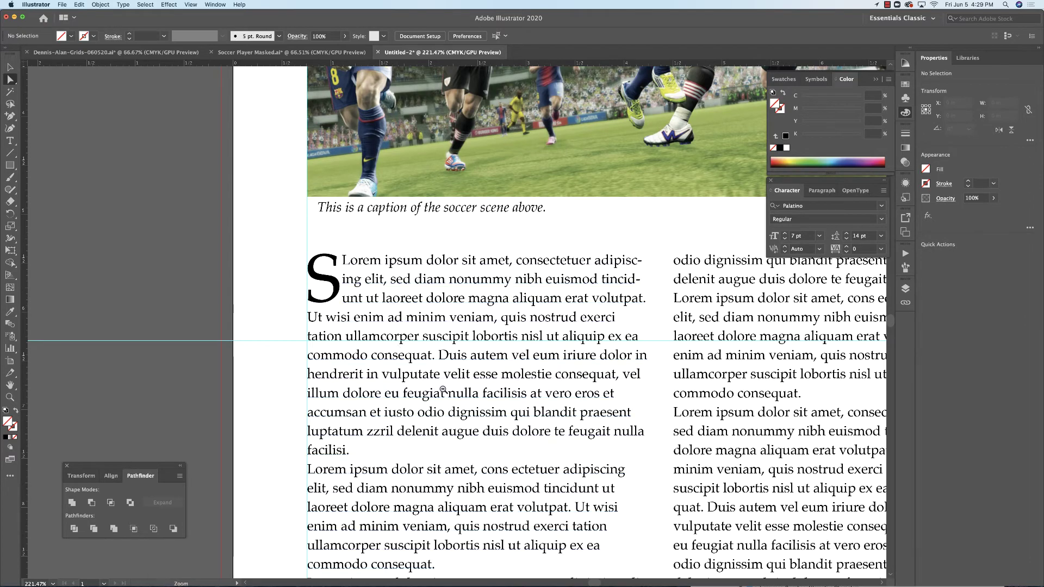
alt+super+click(440, 388)
scroll(439, 388, down, 1)
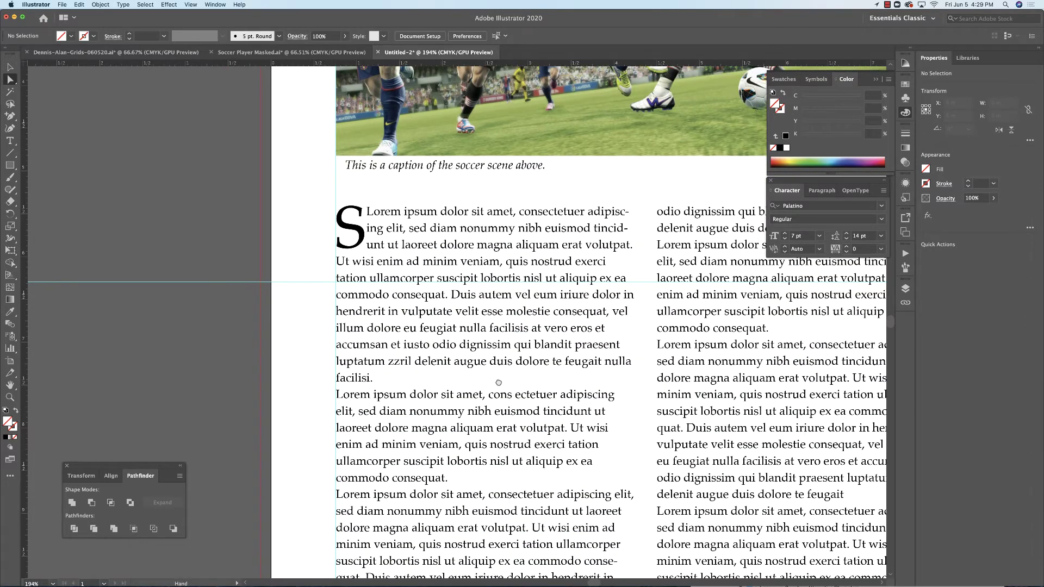
scroll(509, 379, down, 4)
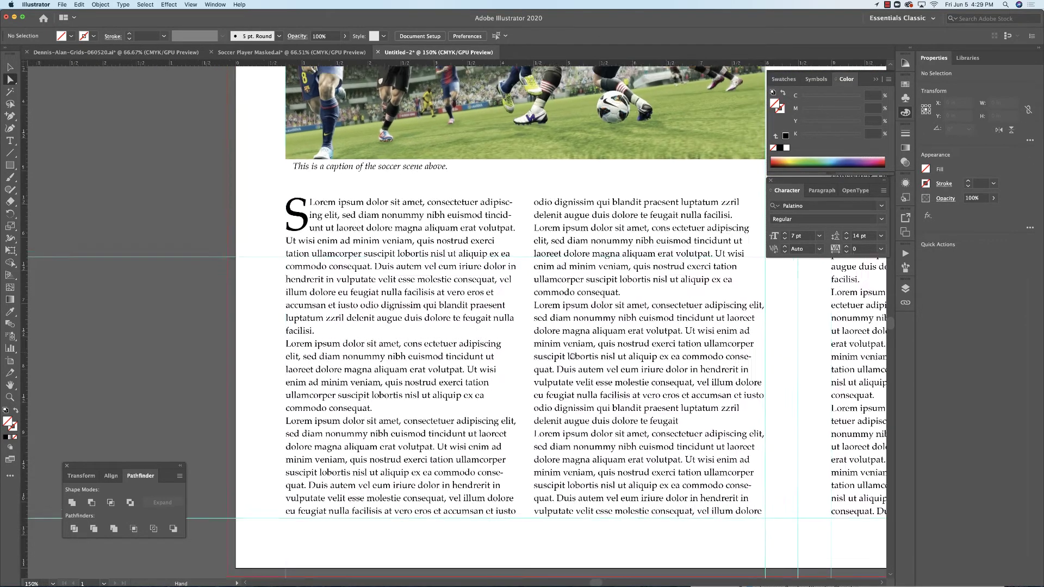
scroll(442, 373, right, 1)
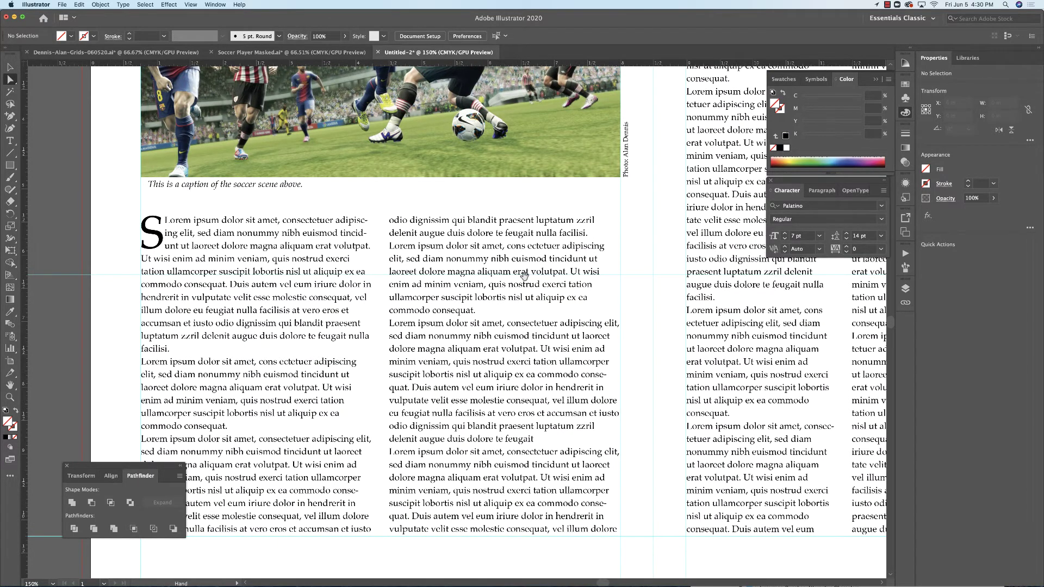
scroll(528, 279, down, 2)
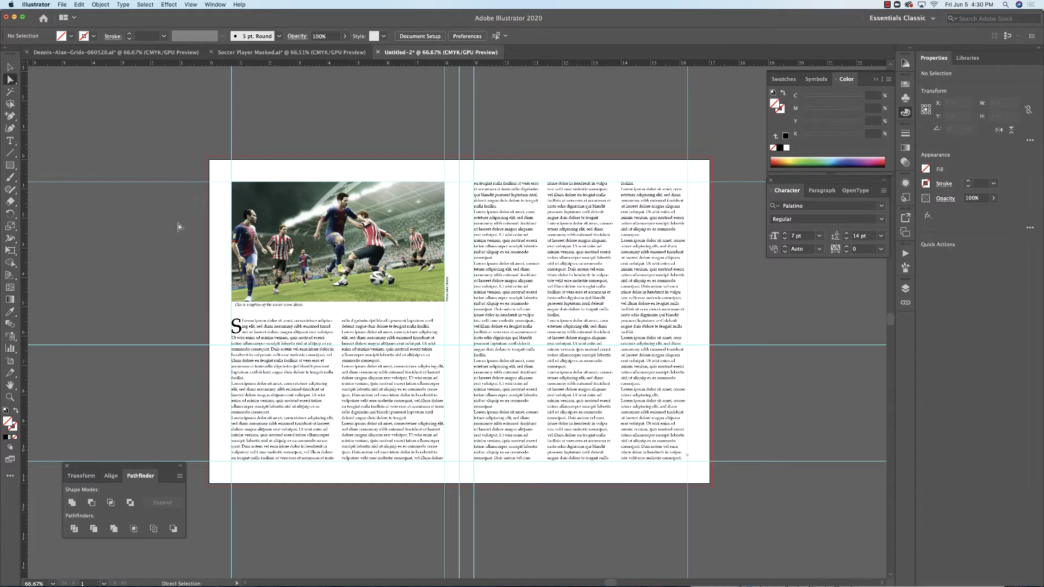
Step: Duplicate the soccer photo's caption into the bottom margin below the first text column, aligned with the left margin guide
scroll(337, 217, down, 5)
scroll(337, 218, left, 3)
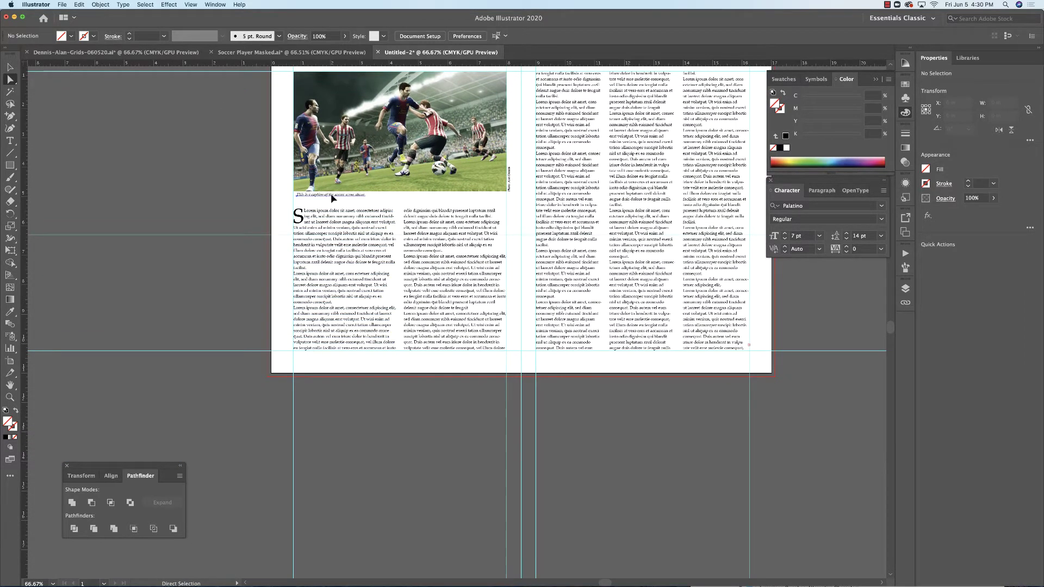
drag(331, 197, 336, 367)
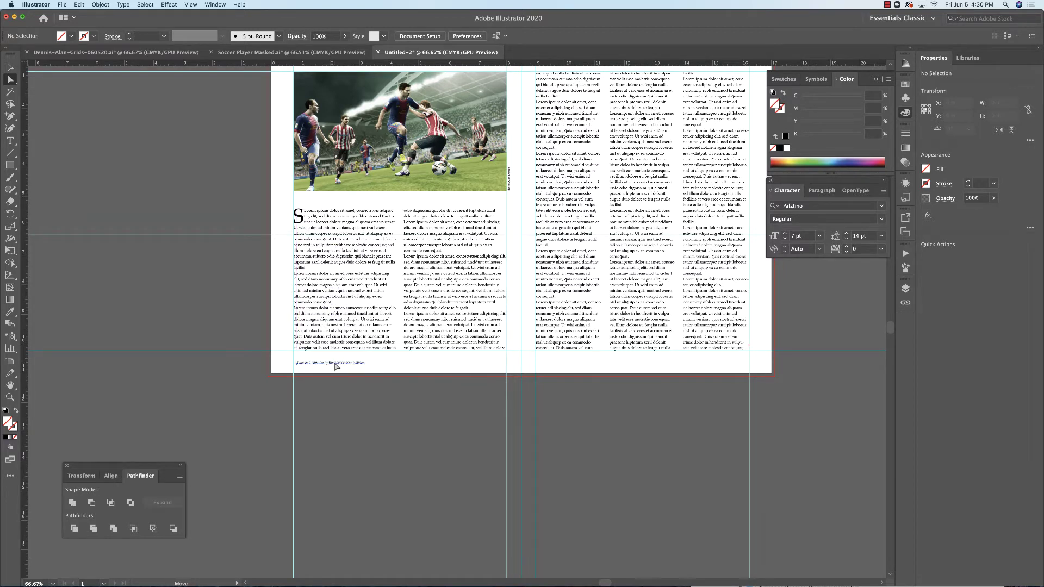
key(super+z)
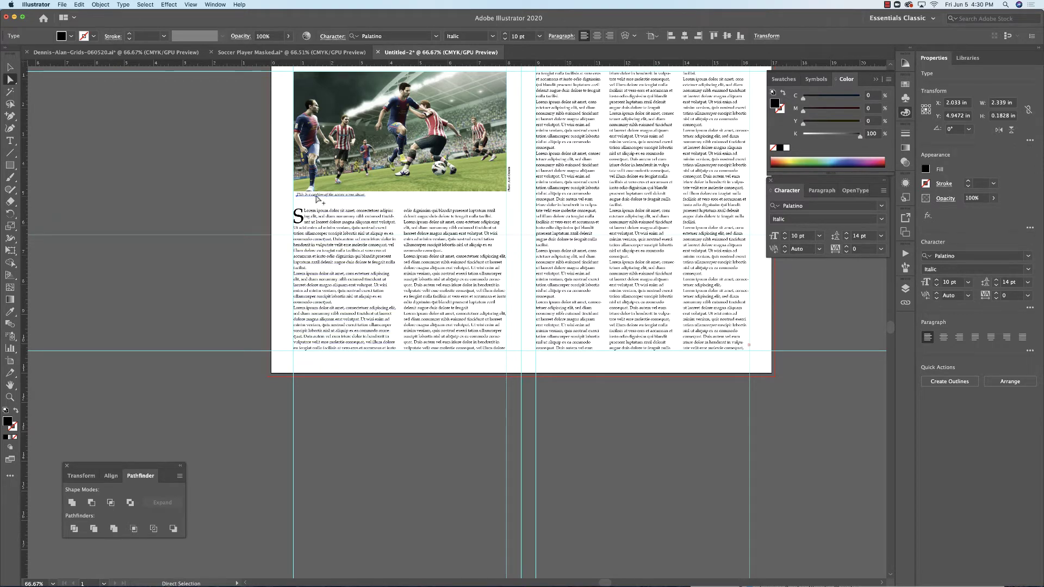
drag(317, 199, 317, 362)
scroll(318, 363, down, 2)
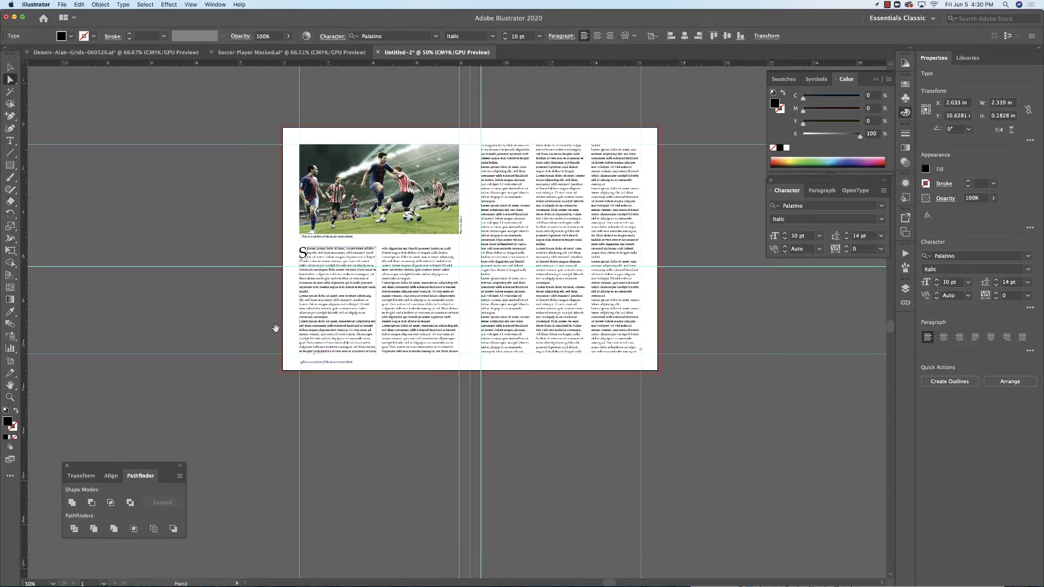
scroll(310, 365, up, 2)
scroll(310, 365, up, 3)
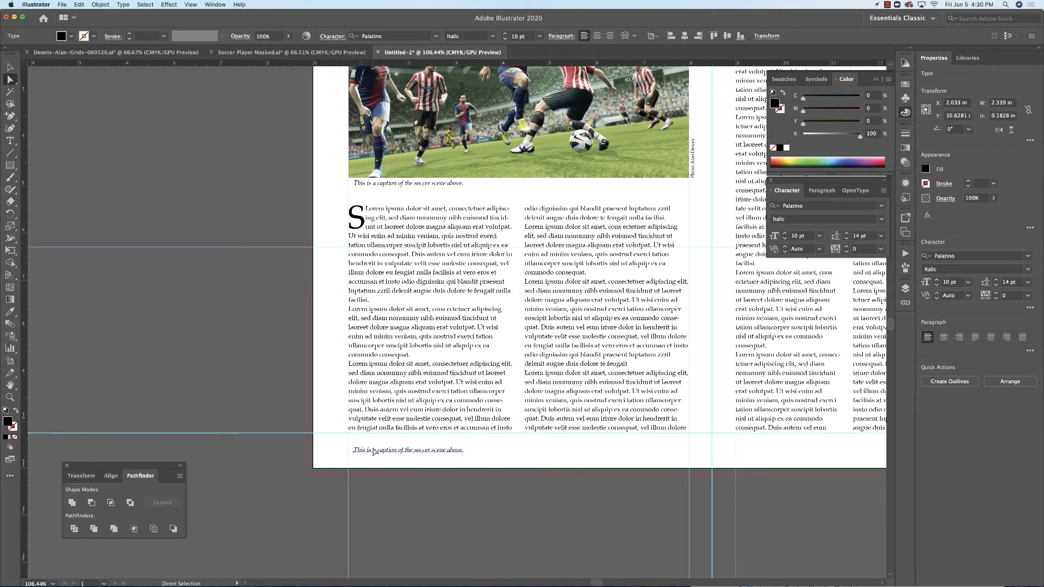
drag(378, 454, 371, 453)
Step: Set all text of the duplicated caption in the bottom margin to Futura Condensed Medium at 14 pt
click(10, 140)
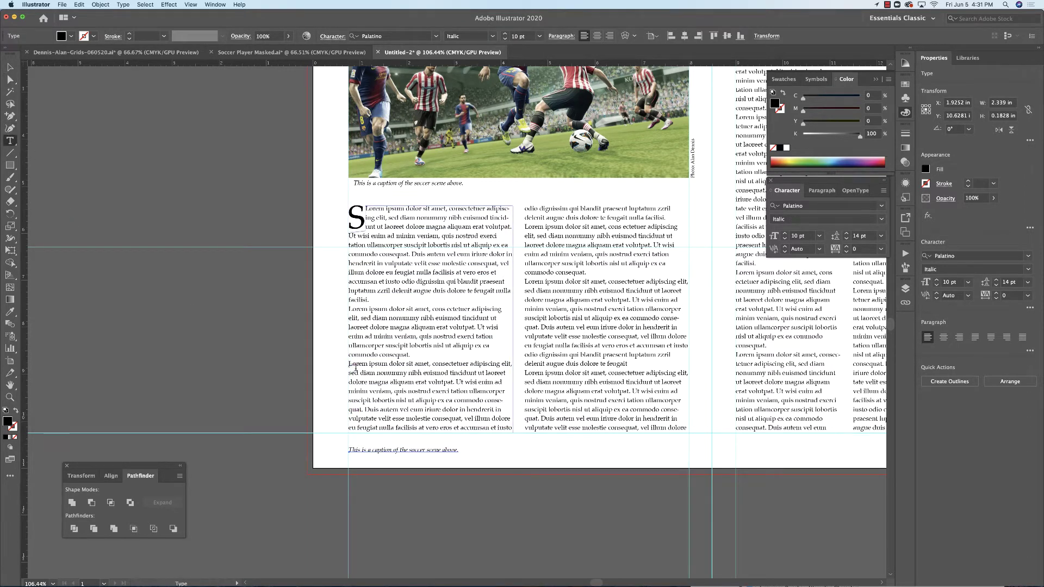
triple_click(388, 451)
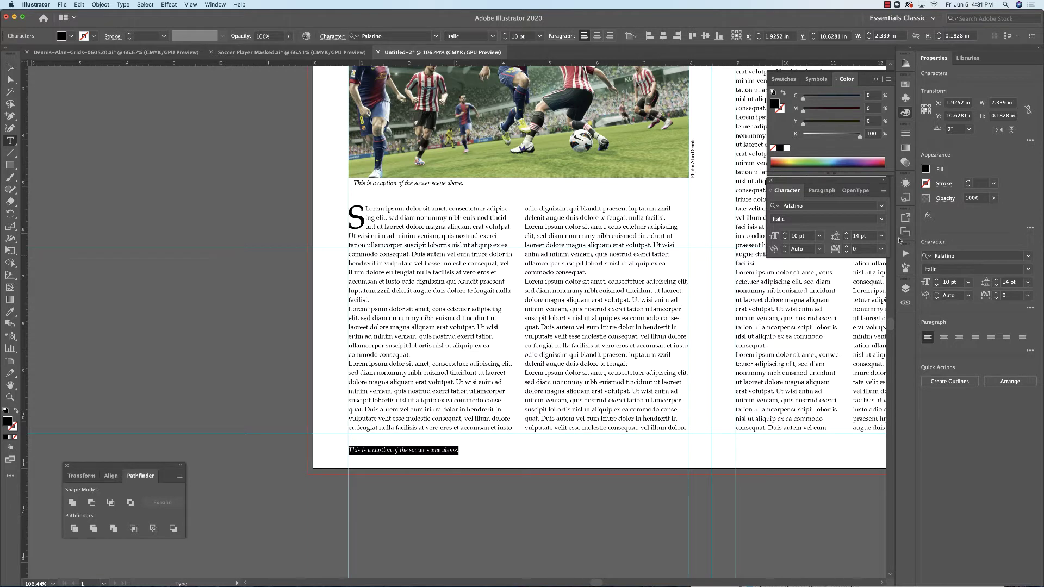
click(833, 205)
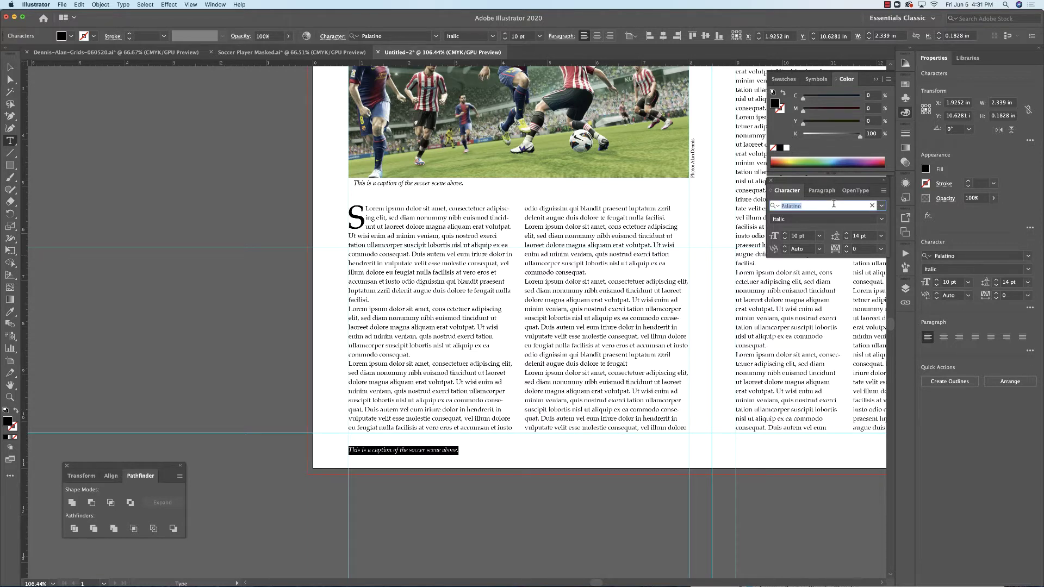
text(fu)
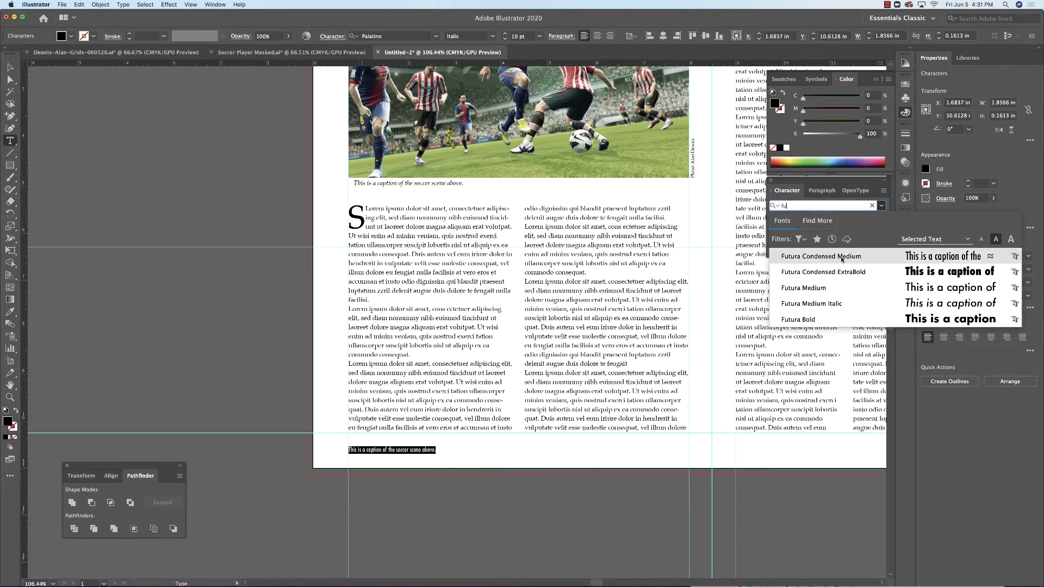
click(842, 258)
click(784, 234)
click(785, 233)
click(785, 234)
click(785, 234)
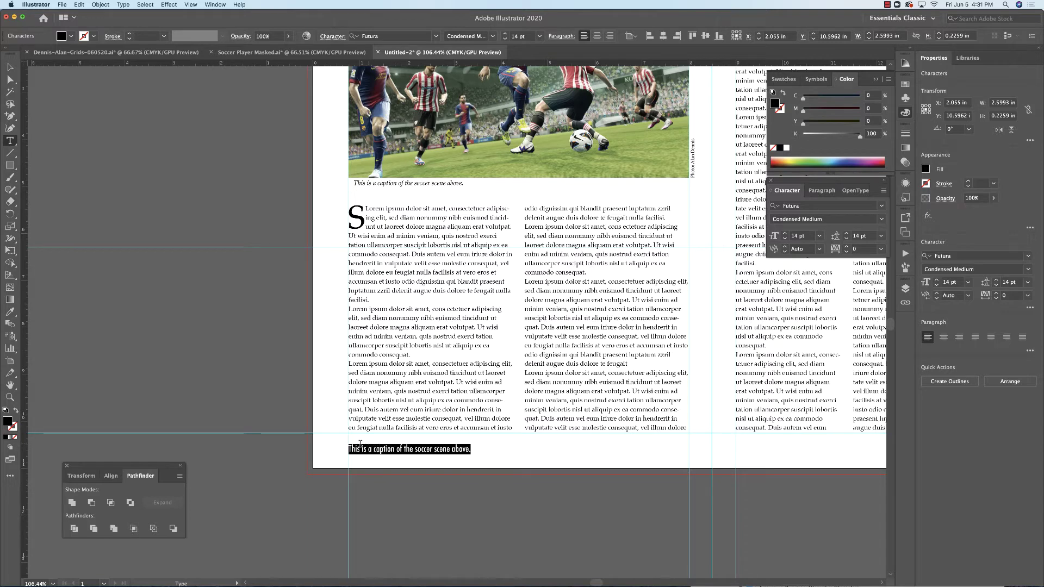
Step: Insert the page number 22 before the duplicated caption's text and set the number in Futura Bold
click(432, 451)
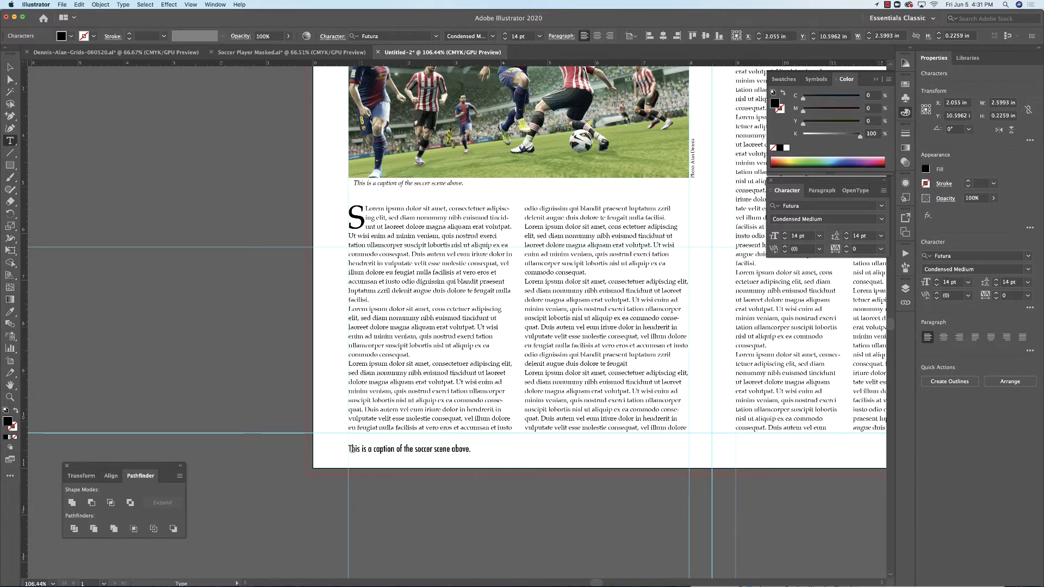
text(22)
drag(355, 449, 340, 447)
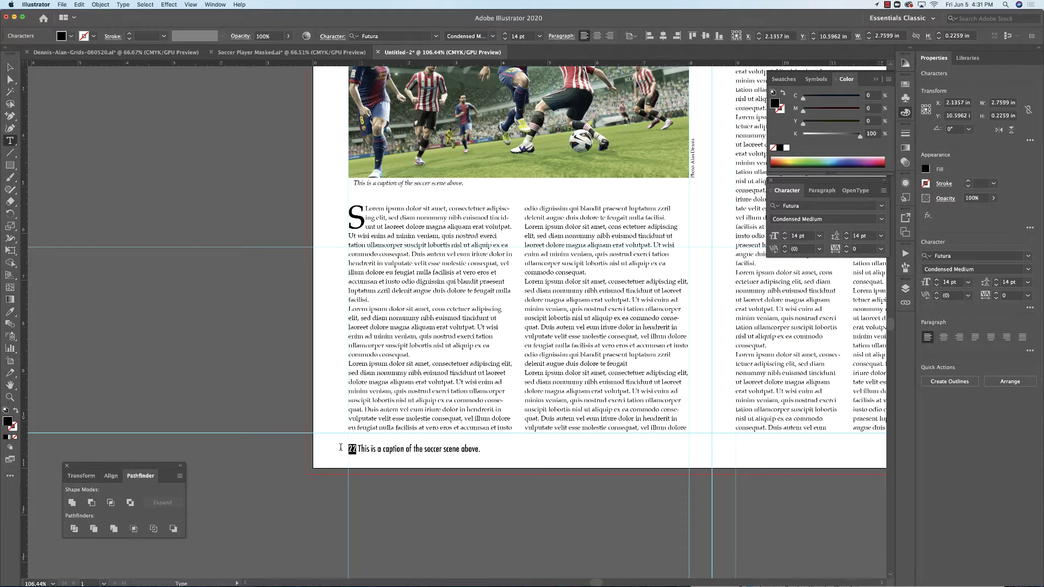
click(882, 207)
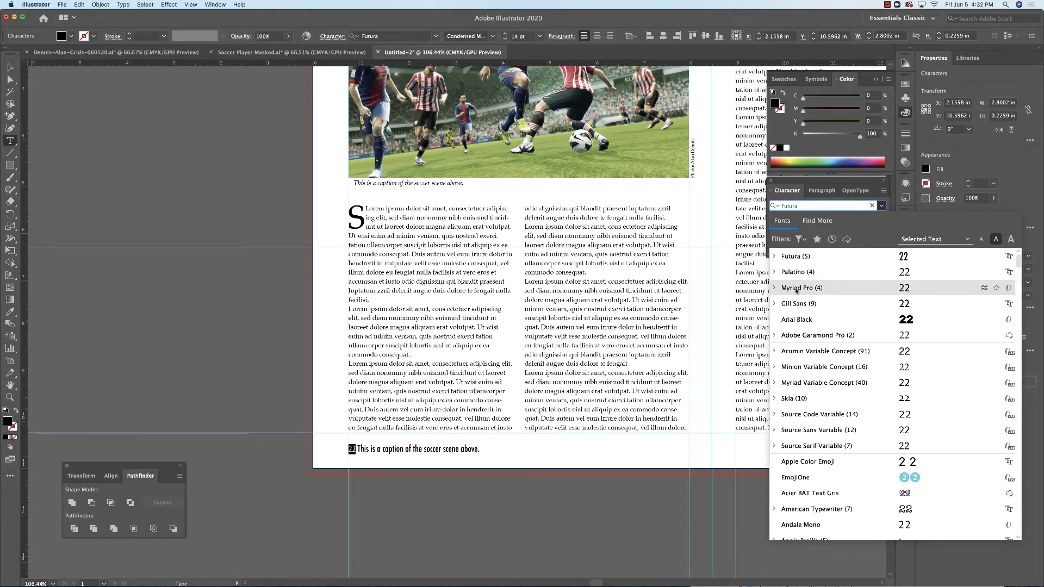
click(799, 256)
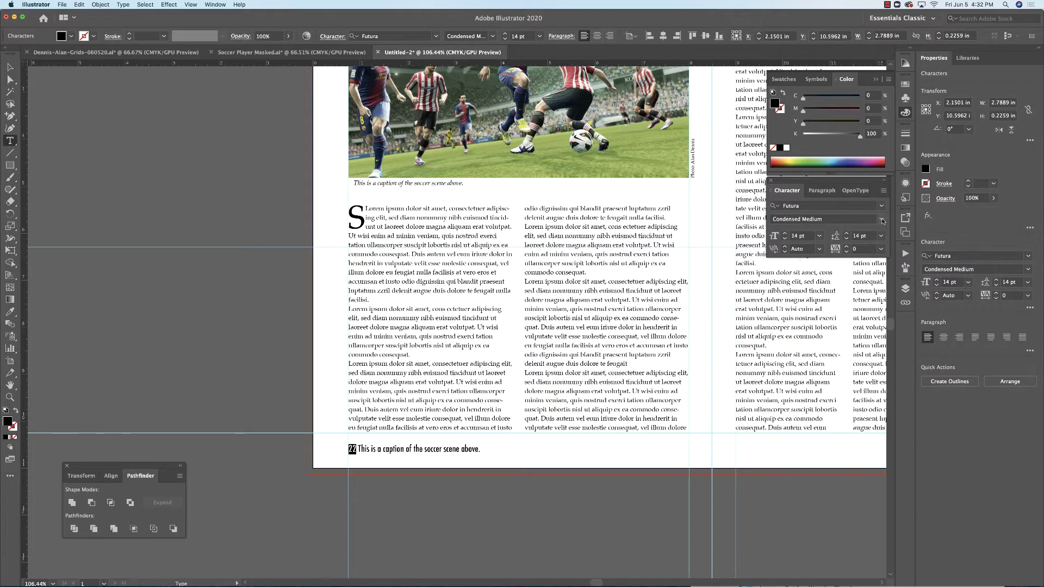
click(882, 219)
click(805, 275)
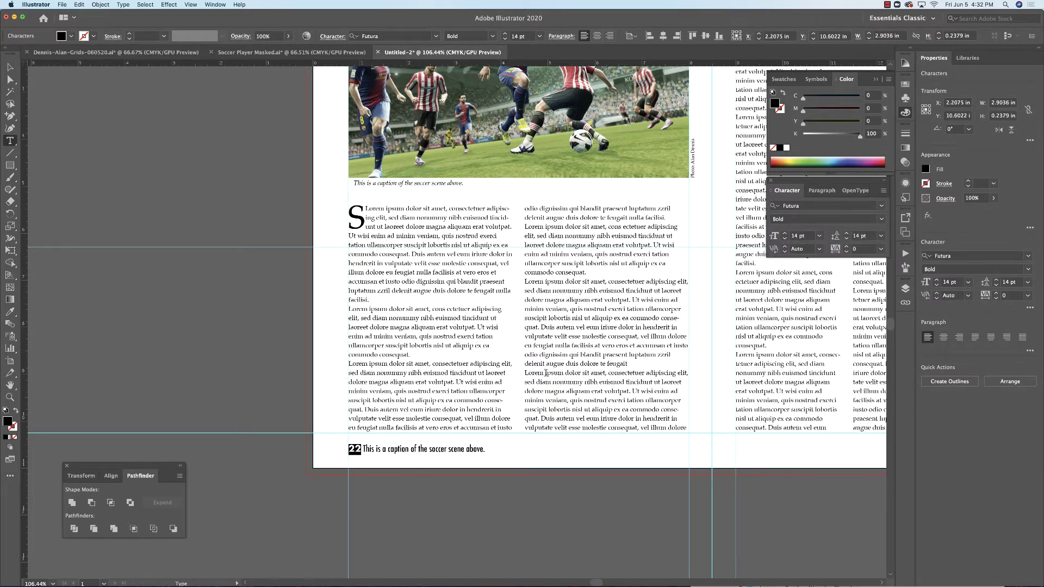
Step: Replace the caption text after the page number 22 in the bottom margin with "Soccer Magazine" and deselect the footer
click(370, 449)
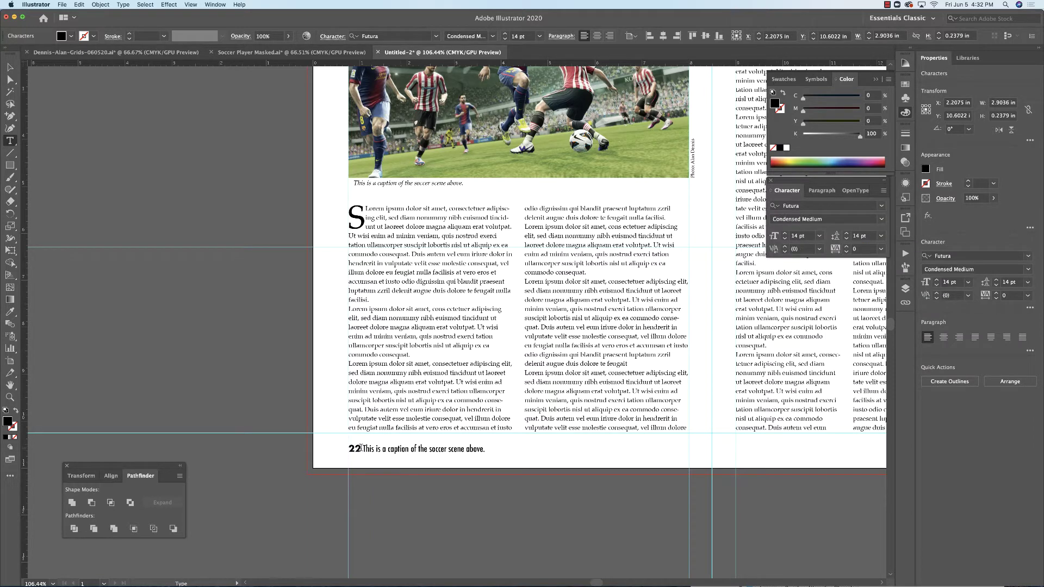
drag(366, 446, 484, 449)
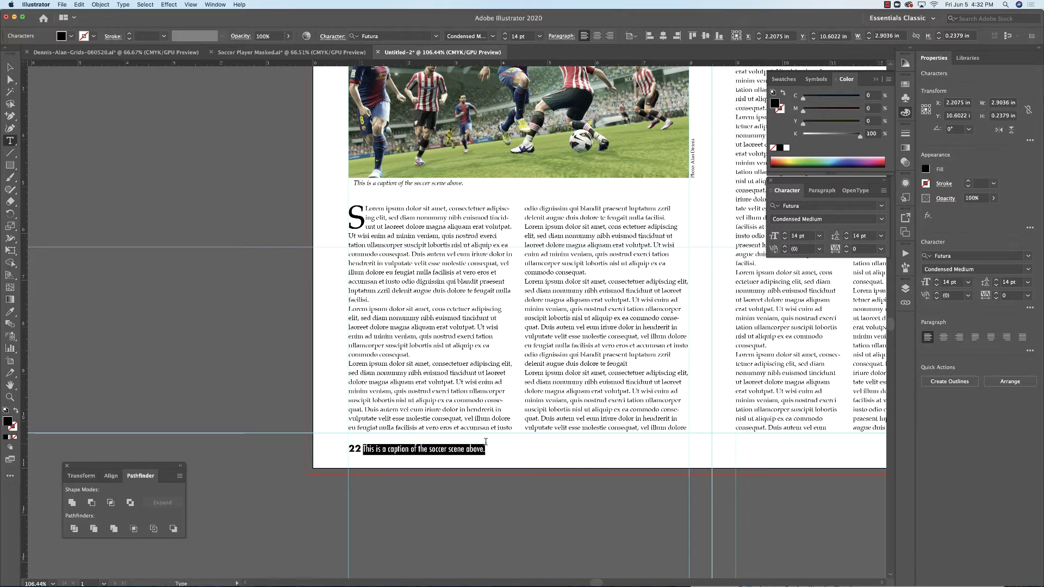
text(So)
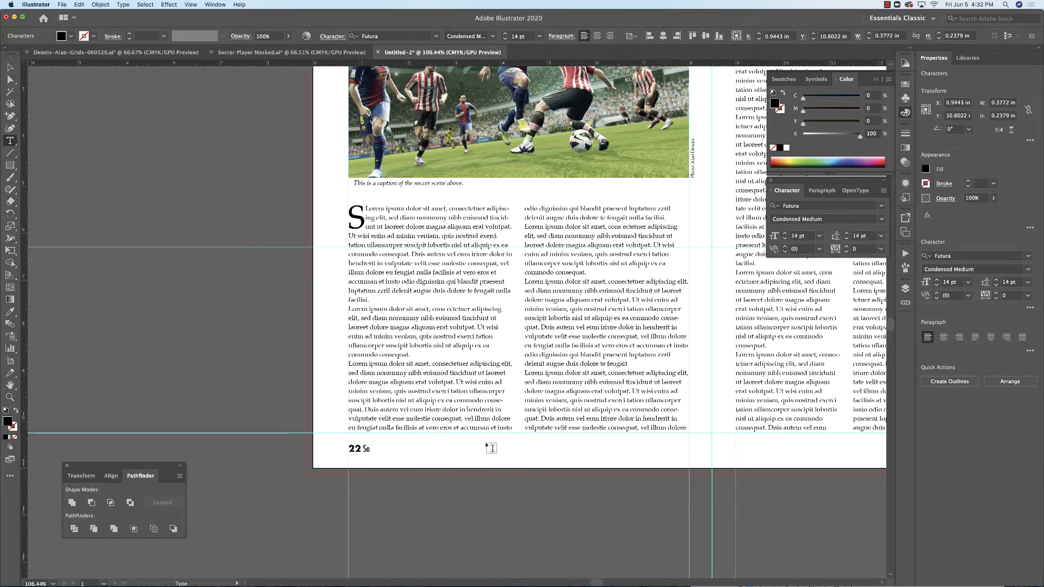
text(ccer Magazine)
scroll(491, 448, left, 1)
drag(415, 448, 367, 448)
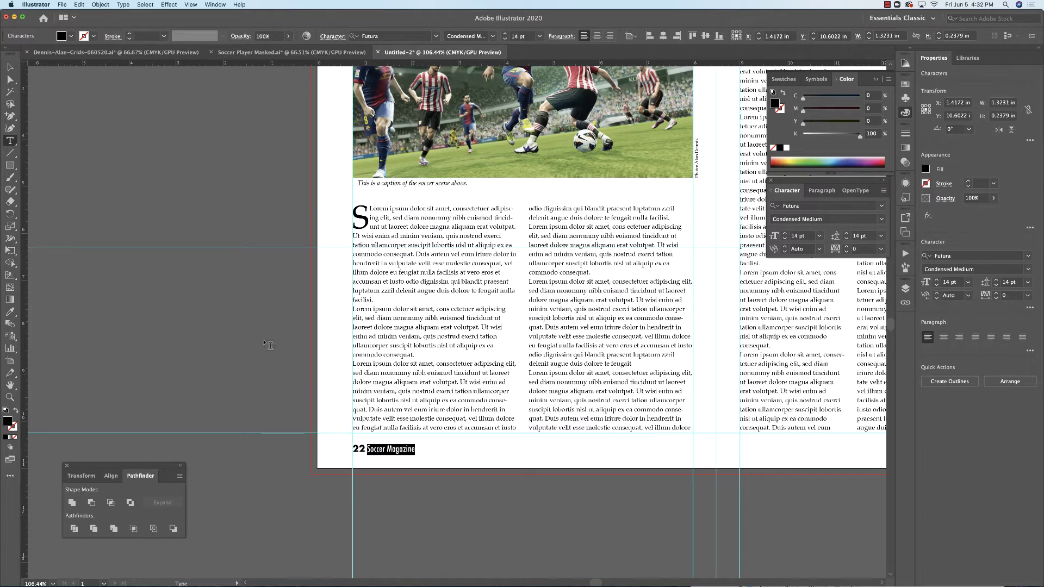
click(10, 67)
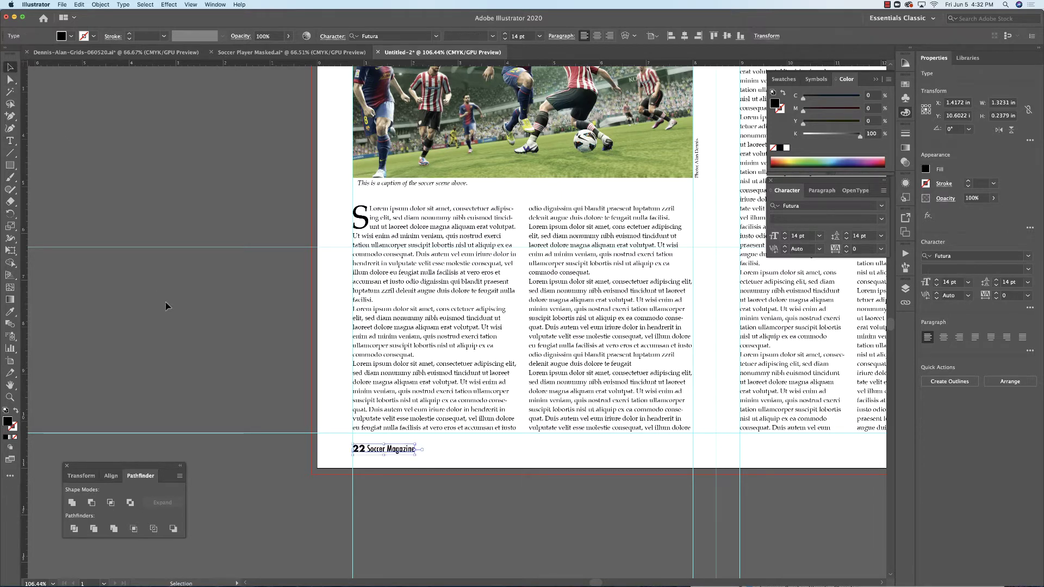
click(219, 323)
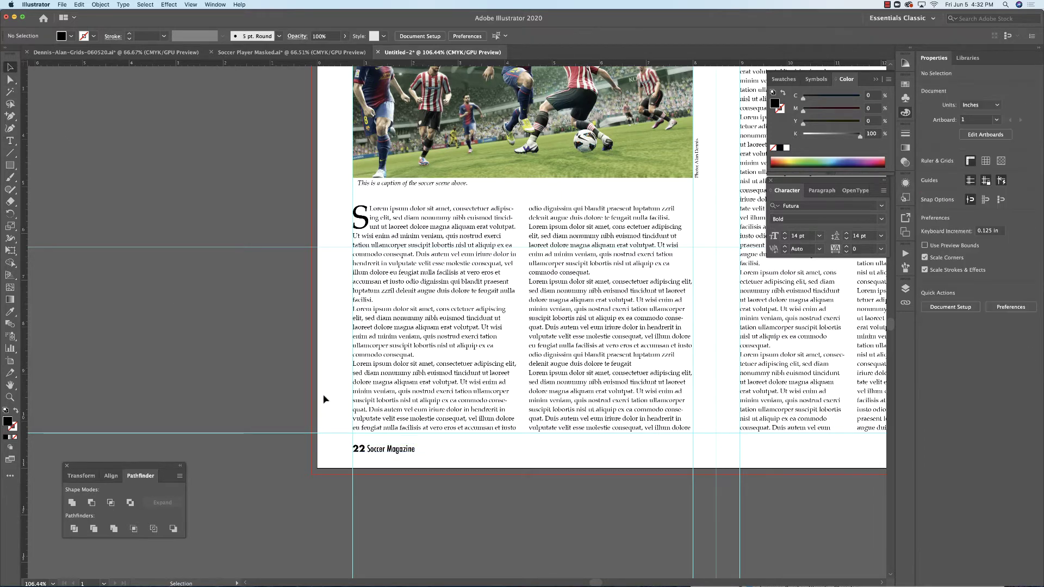
Step: Duplicate the "22 Soccer Magazine" footer into the bottom margin of the right-hand page, ending at the outer margin guide
click(381, 451)
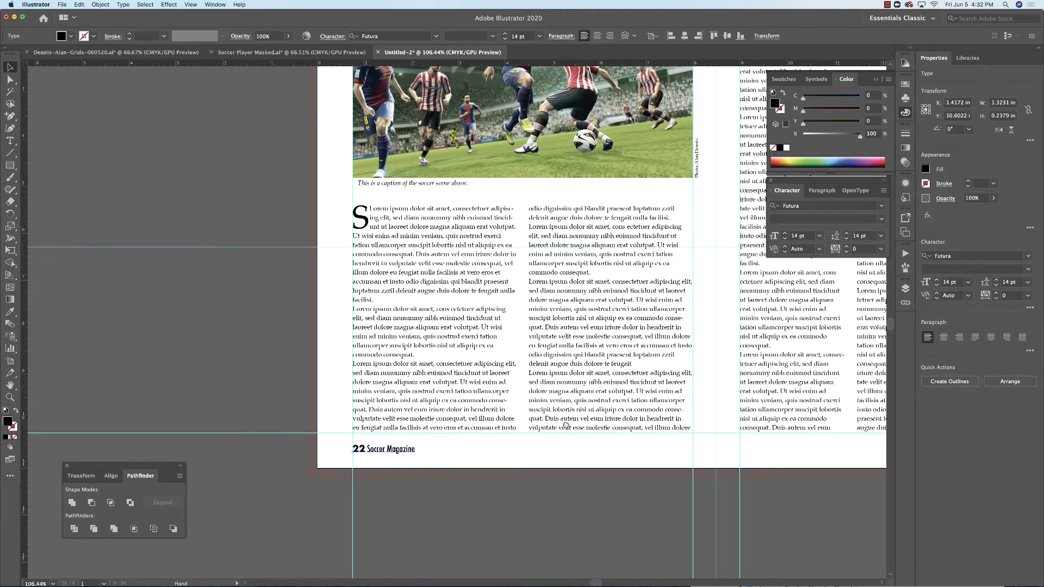
scroll(393, 459, right, 10)
scroll(484, 425, right, 2)
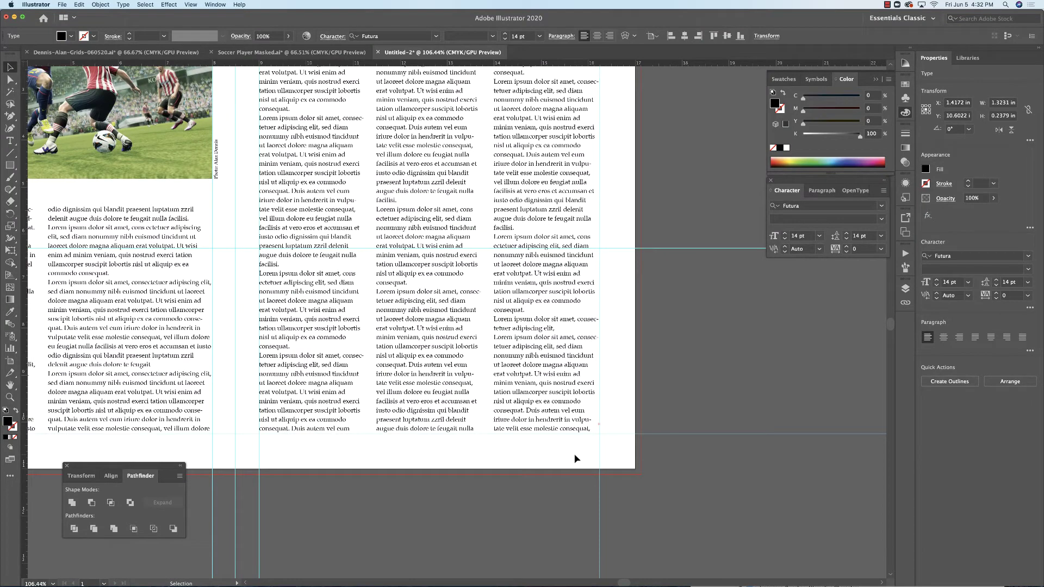
alt+click(410, 457)
scroll(397, 496, left, 5)
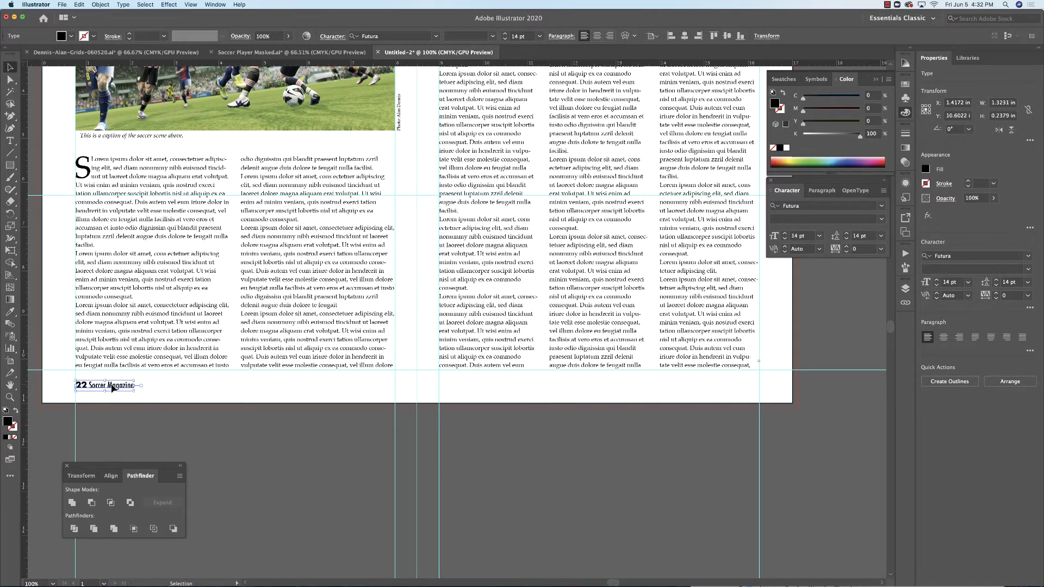
drag(114, 388, 738, 400)
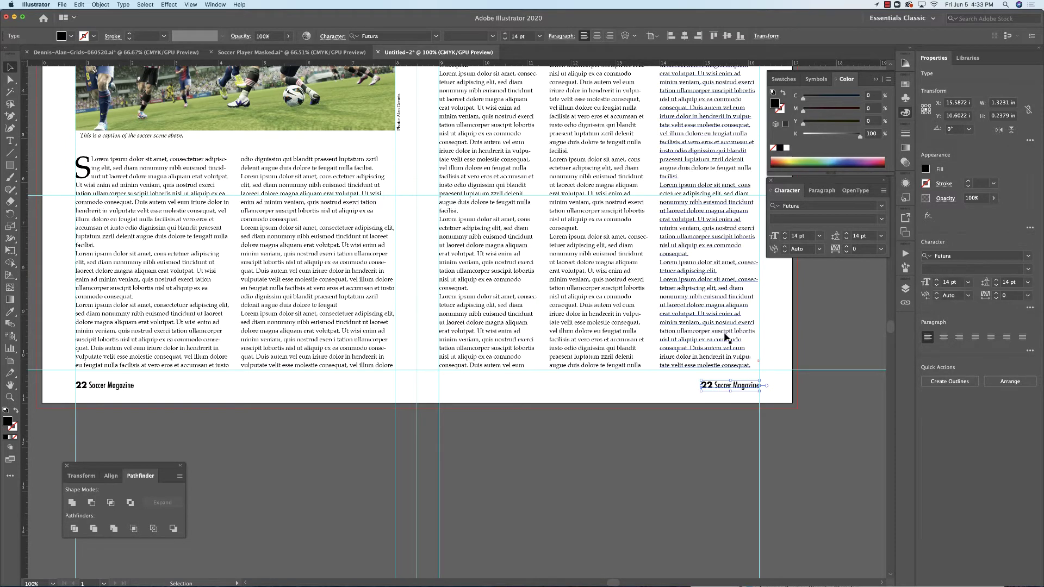
Step: Right-align the duplicated footer's paragraph and realign its end with the right-hand page's outer margin guide
click(822, 191)
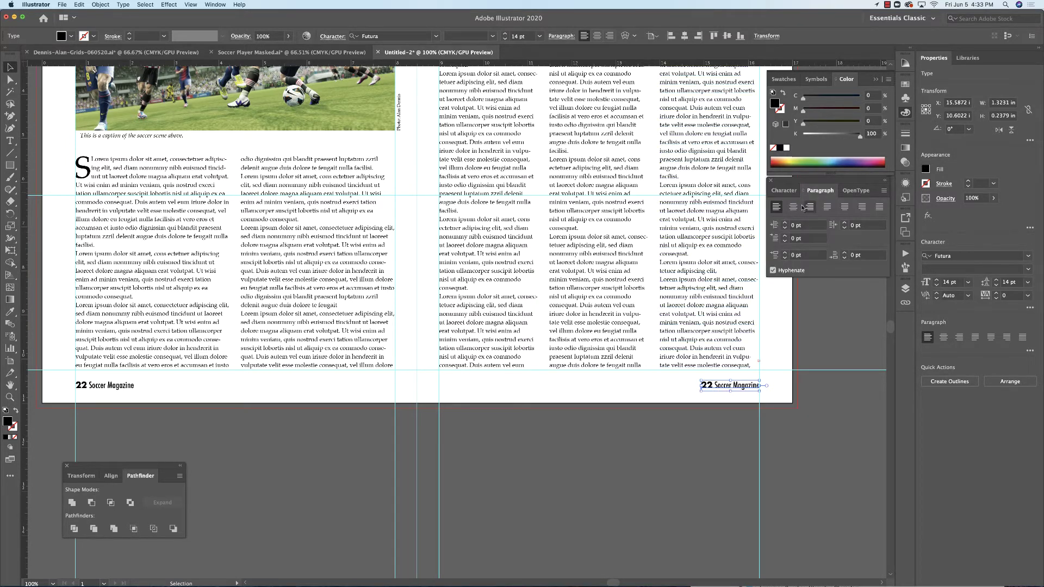
click(809, 207)
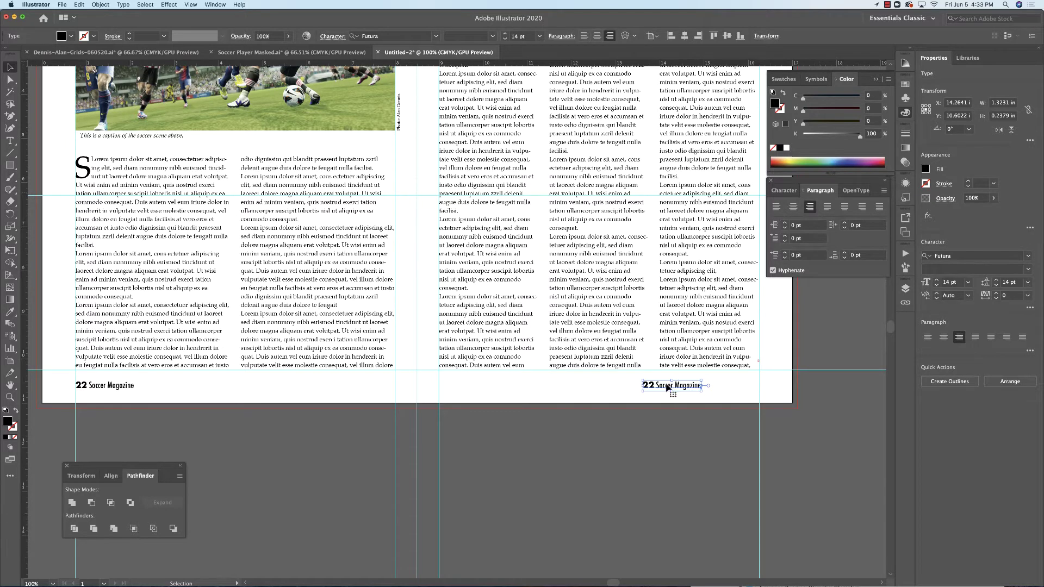
drag(668, 387, 725, 386)
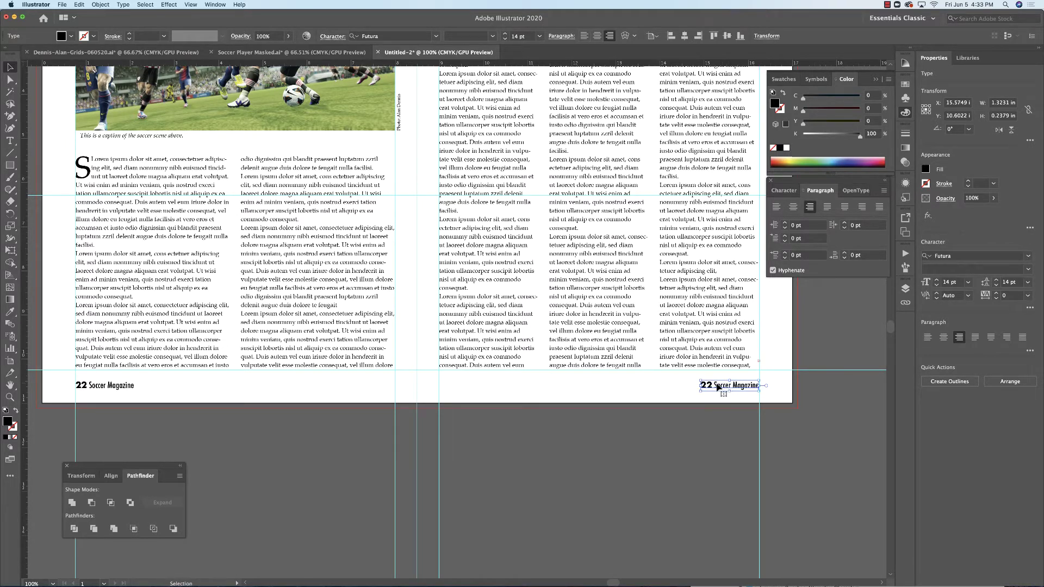
Step: Change the right-hand footer's page number to 23 and move the bold number after "Soccer Magazine"
double_click(707, 386)
drag(706, 386, 712, 386)
text(3)
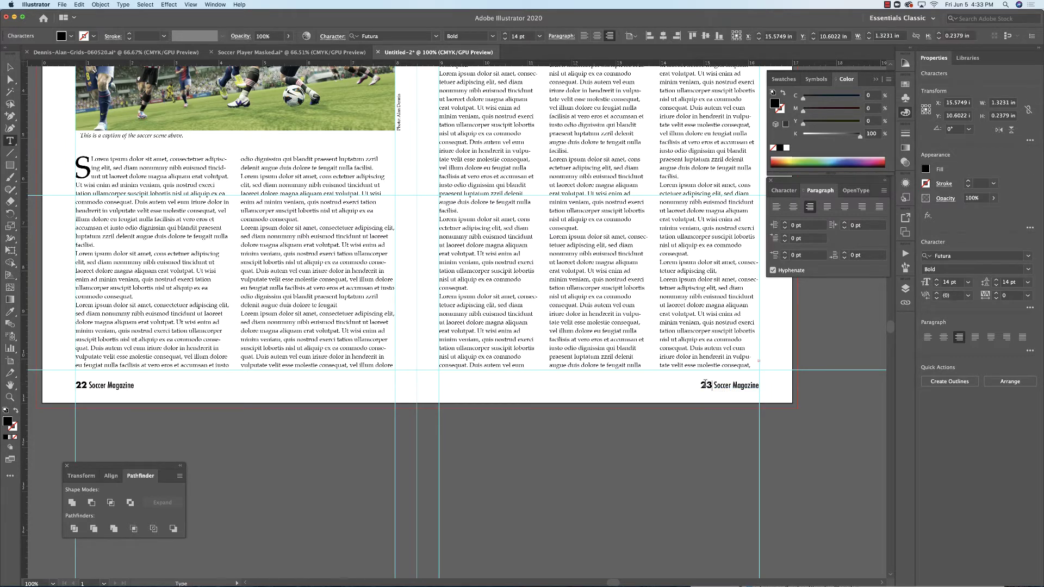
drag(709, 386, 699, 386)
key(BackSpace)
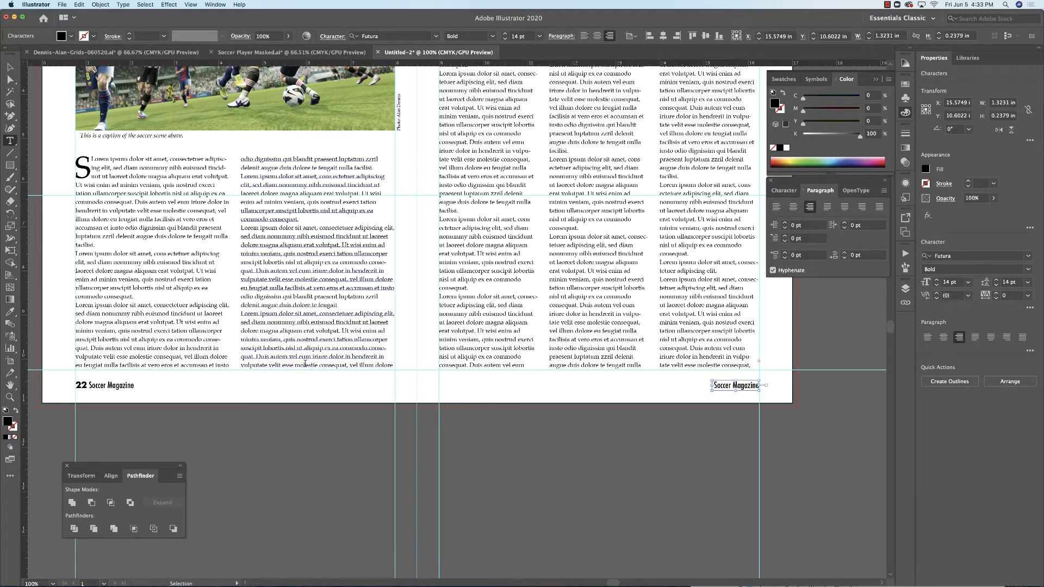
click(757, 386)
text(23)
click(747, 386)
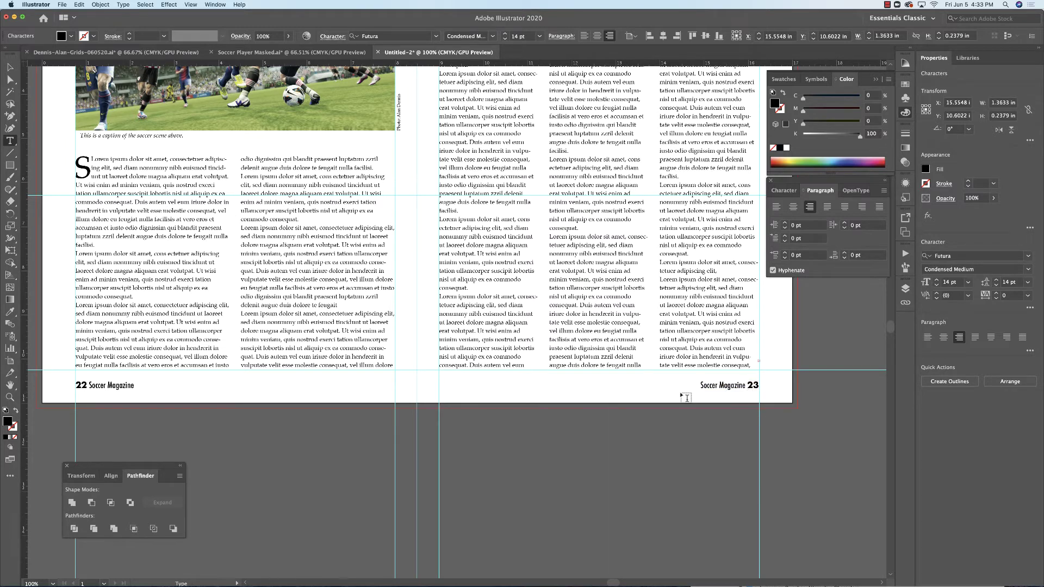
key(Escape)
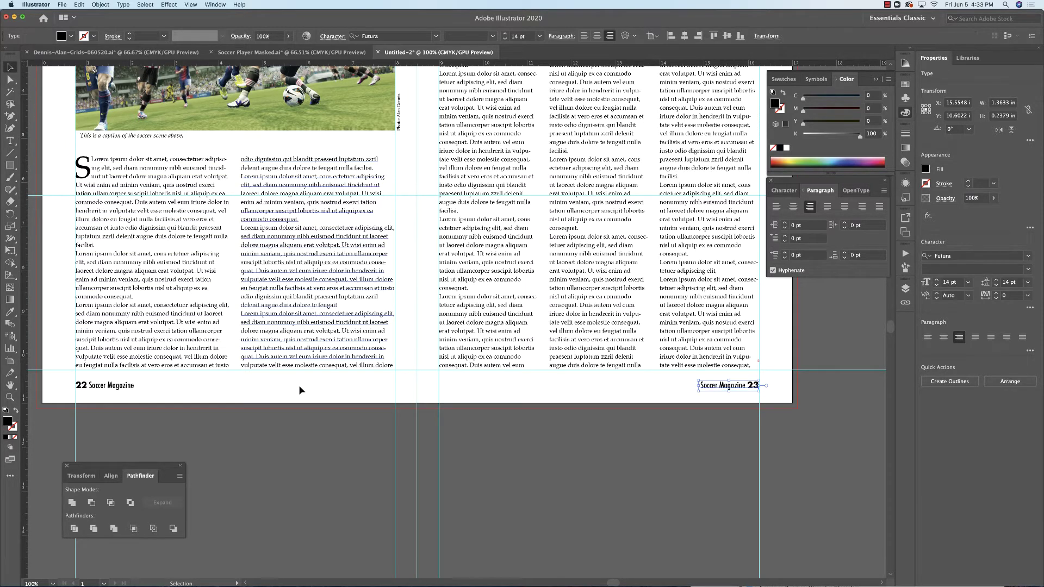
Step: Deselect the right-hand footer and view the whole spread with both footers
click(544, 417)
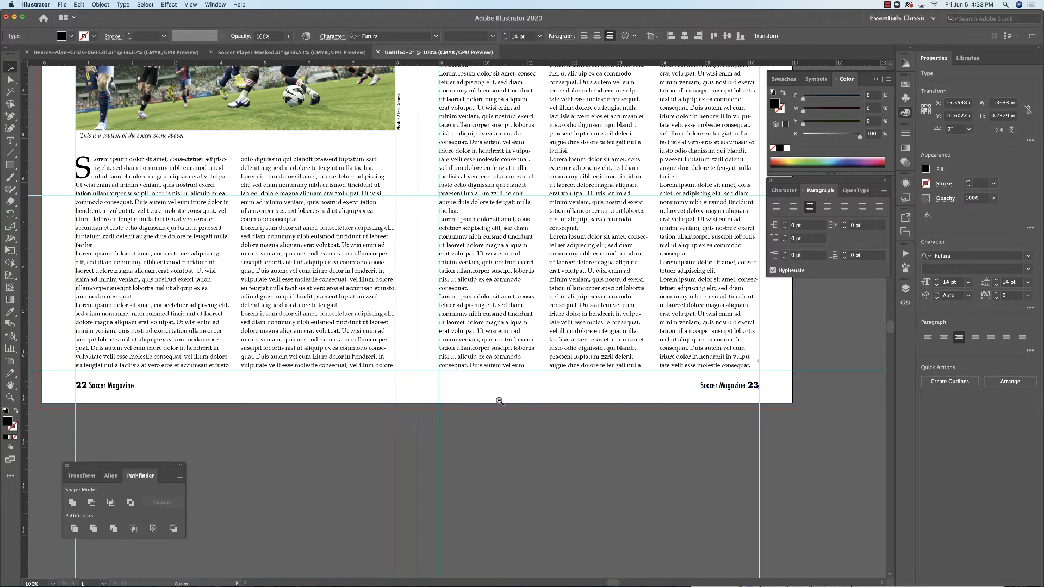
click(500, 401)
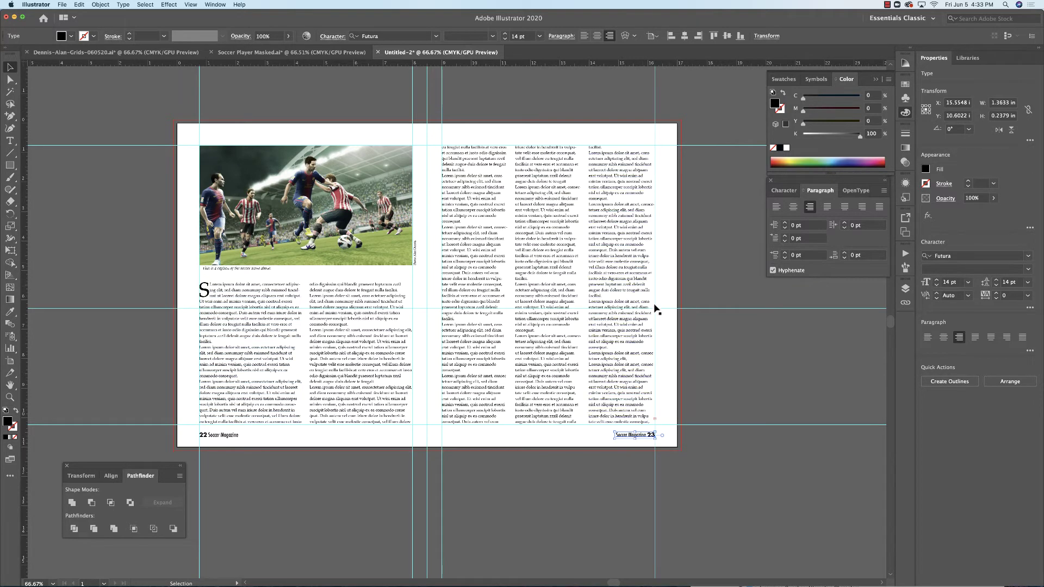
click(717, 319)
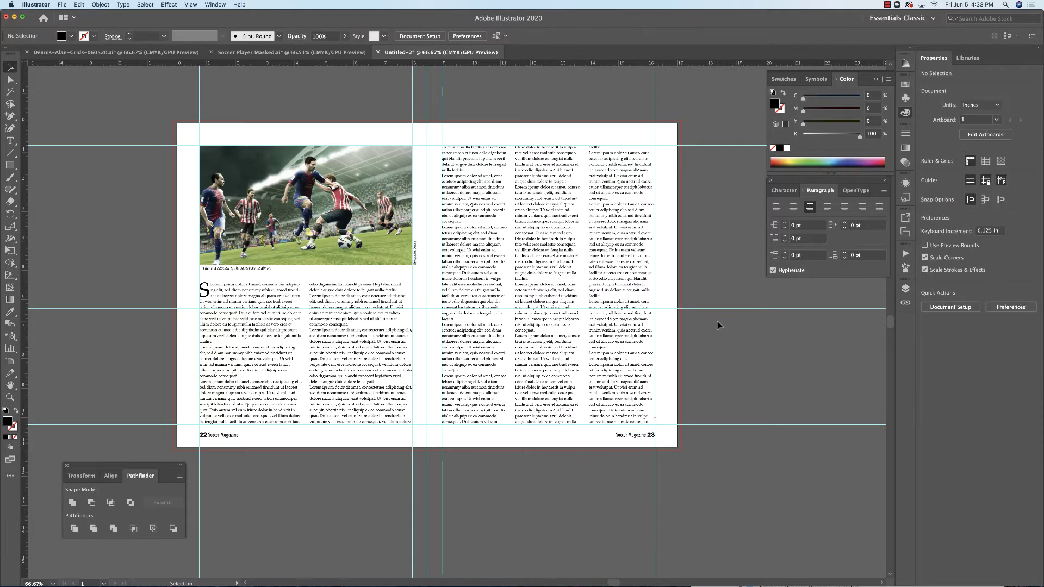
scroll(717, 325, right, 1)
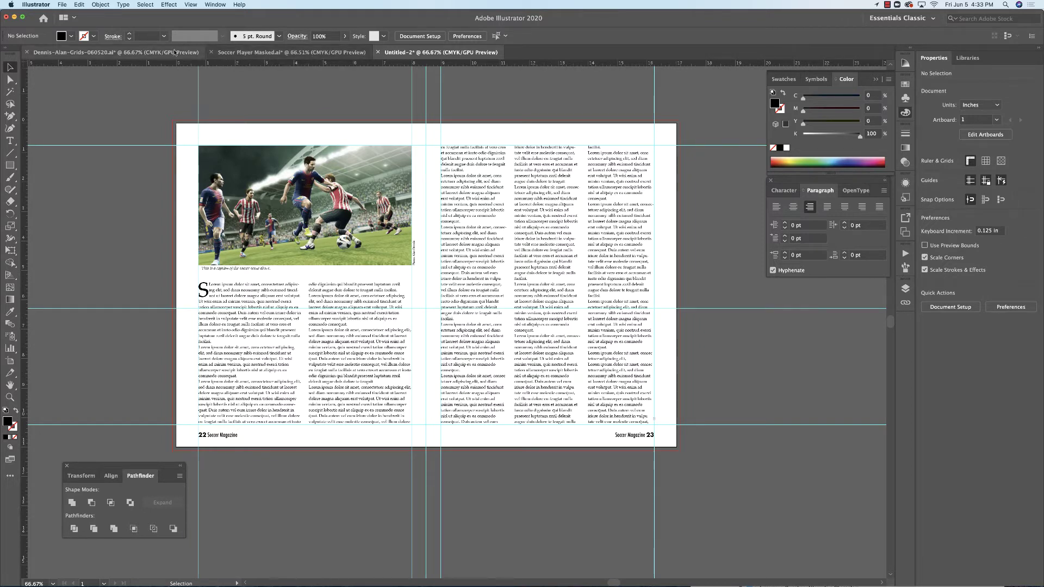
Step: Copy the masked soccer player from the Soccer Player Masked.ai document and paste it into the untitled magazine spread
click(103, 52)
click(523, 298)
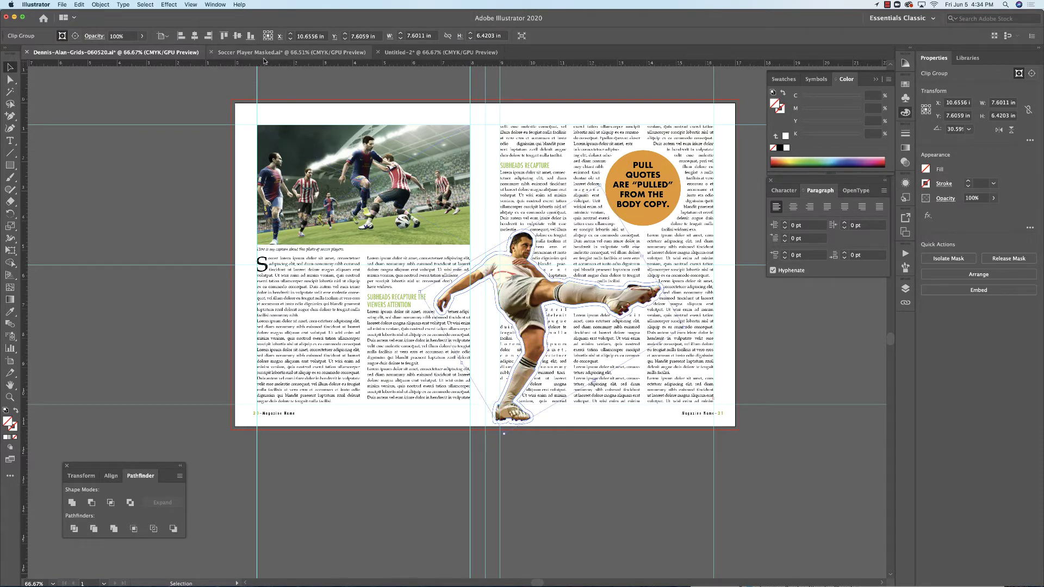
click(331, 55)
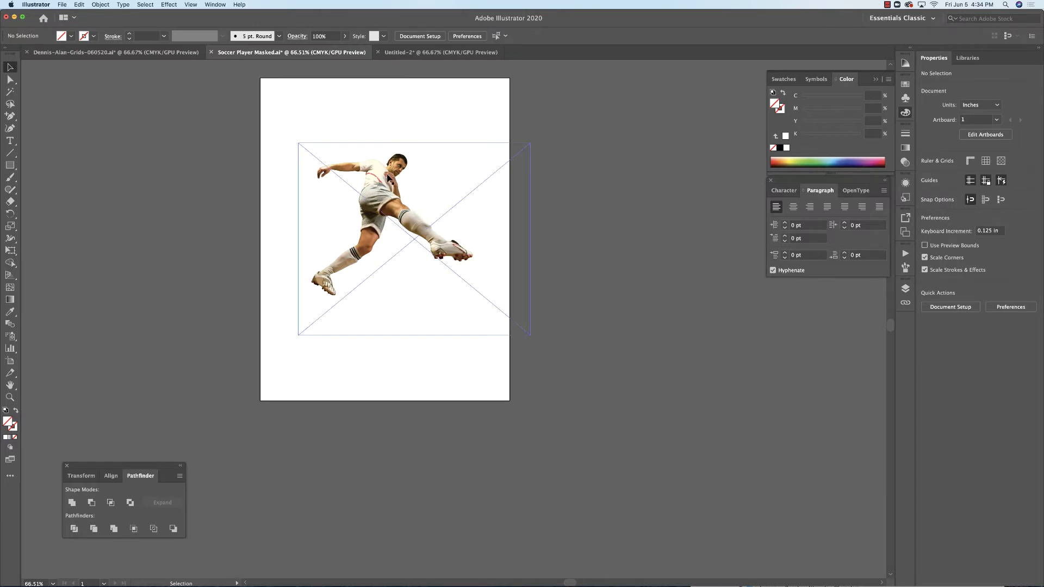
click(390, 178)
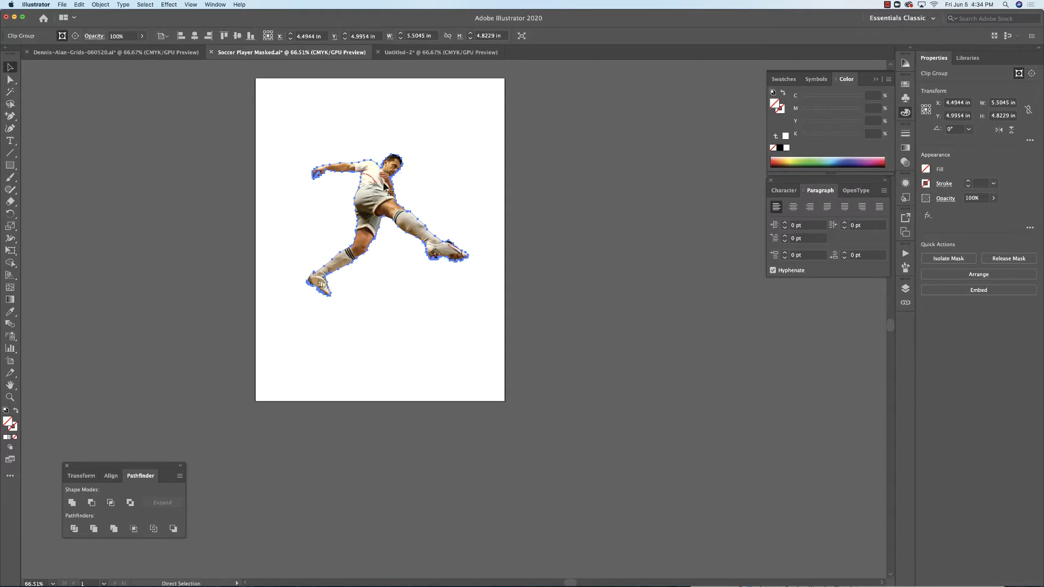
click(452, 52)
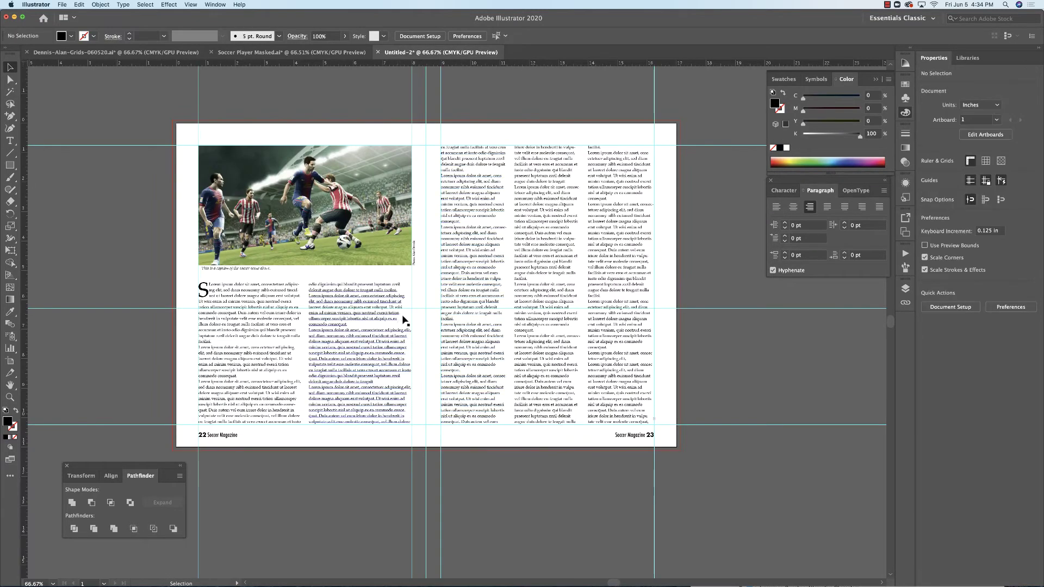
key(super+v)
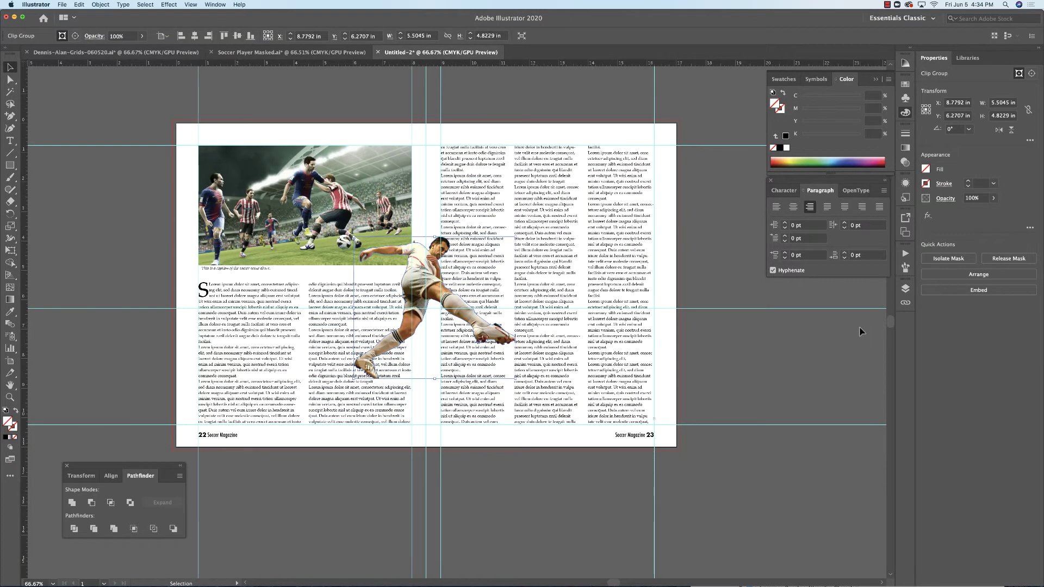
Step: Enlarge the pasted player to about 6.7 in wide and move it so it overlaps the soccer photo and text columns
click(905, 290)
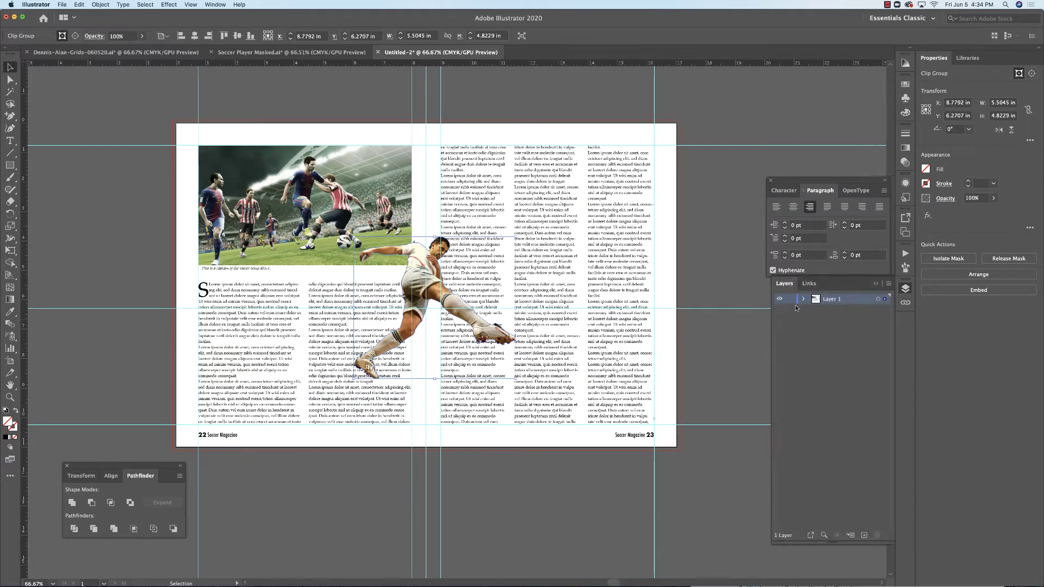
drag(437, 294, 473, 359)
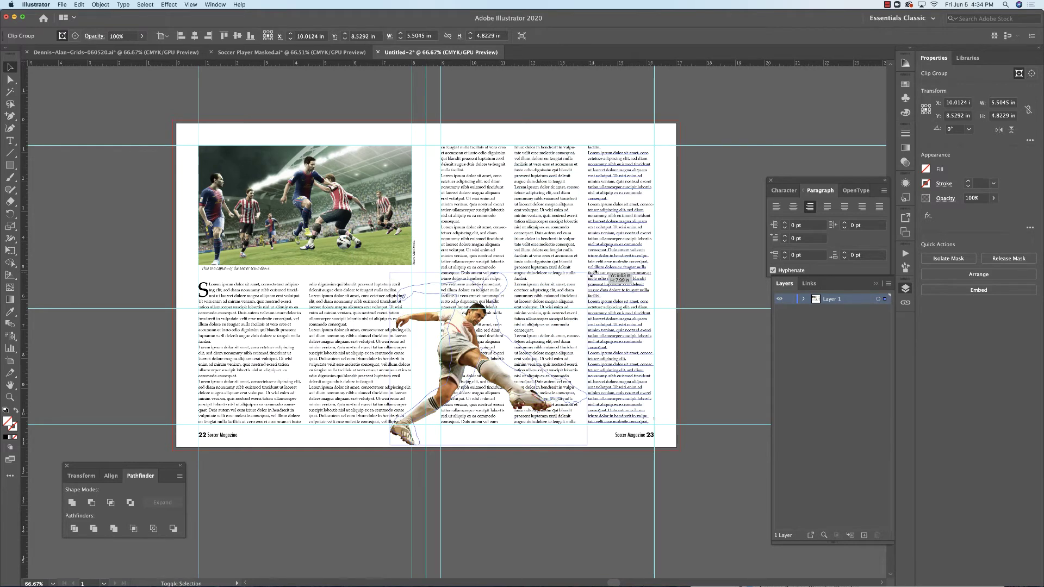
drag(591, 273, 592, 274)
drag(474, 316, 375, 230)
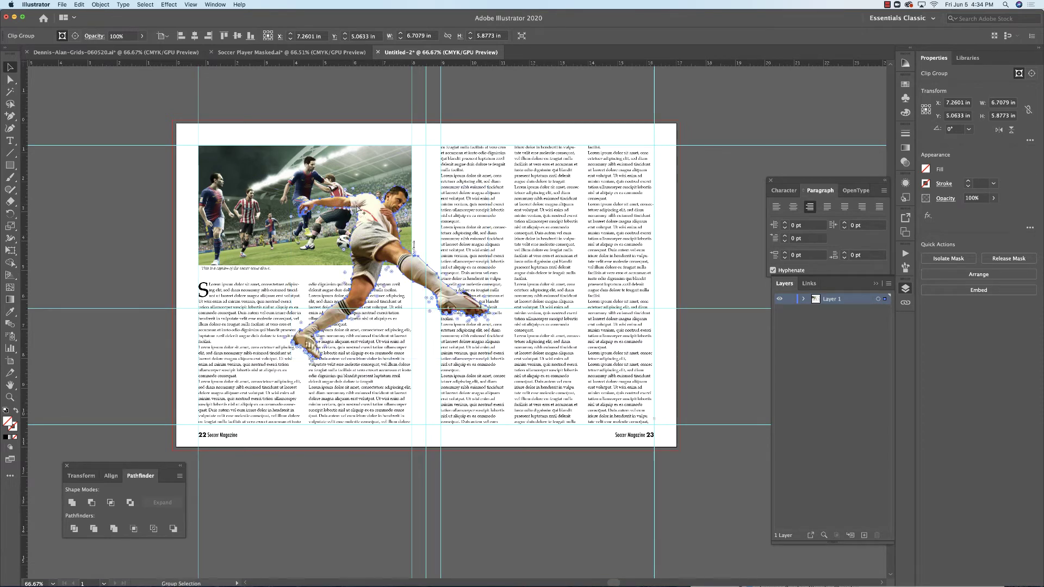
Step: Release the player's clipping mask to expose the full photo and remake the mask from the same objects
key(super+alt+7)
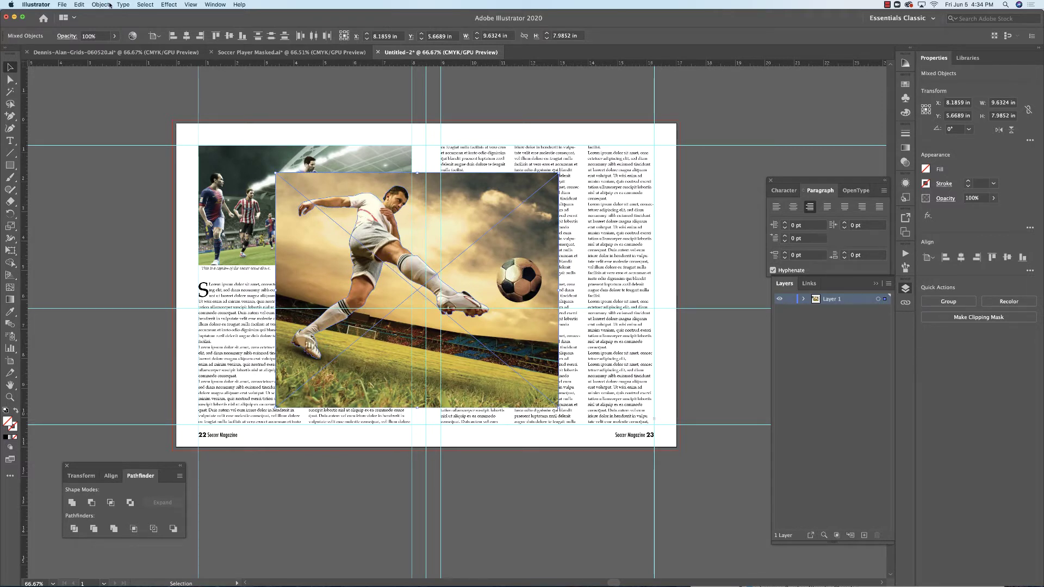
click(110, 5)
mouse_move(138, 261)
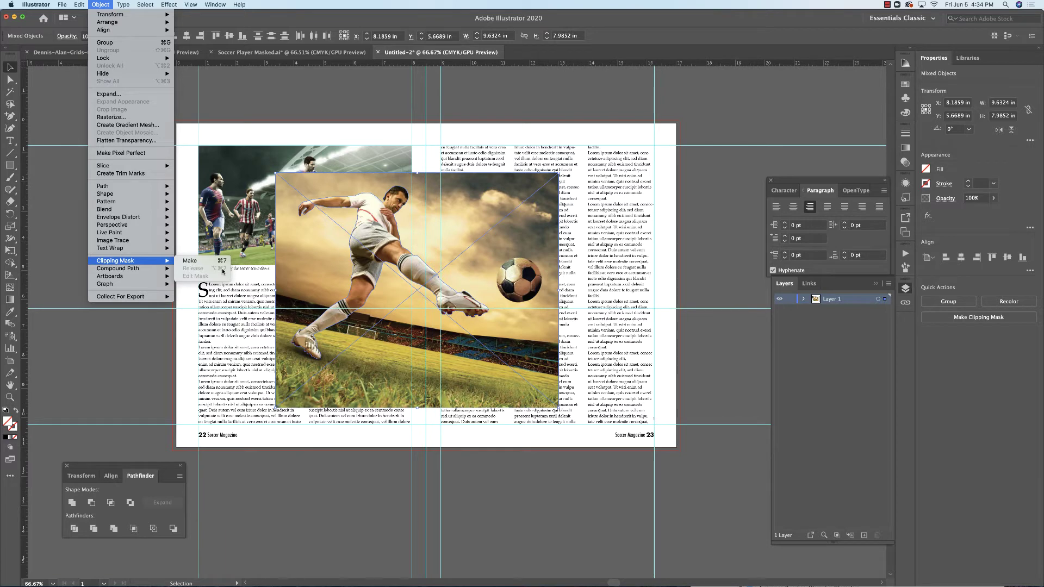
click(198, 261)
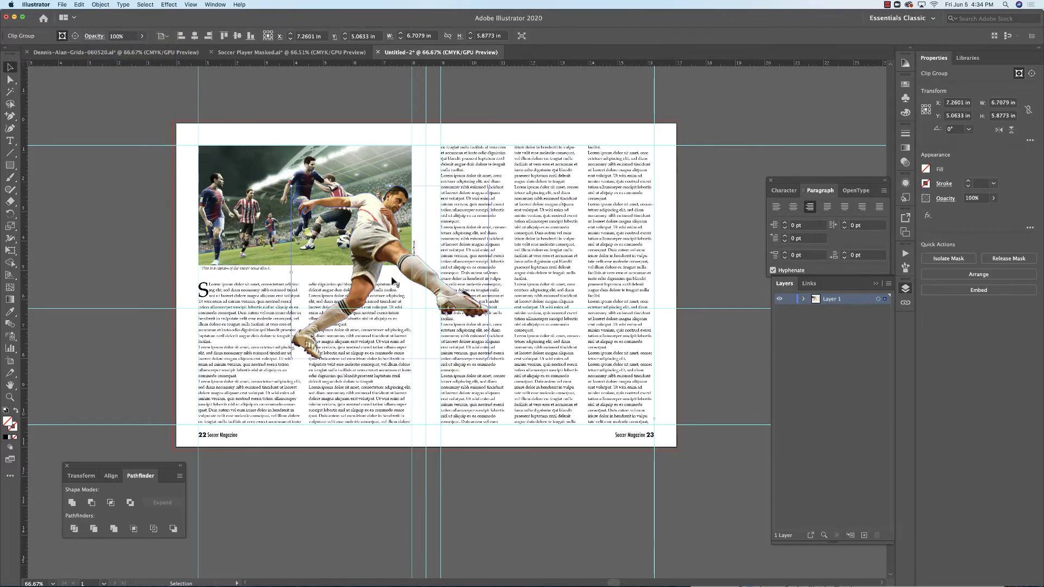
Step: Place the player across the lower center of the spread, enlarged to about 7.9 in wide and rotated about 17°
drag(396, 266, 485, 343)
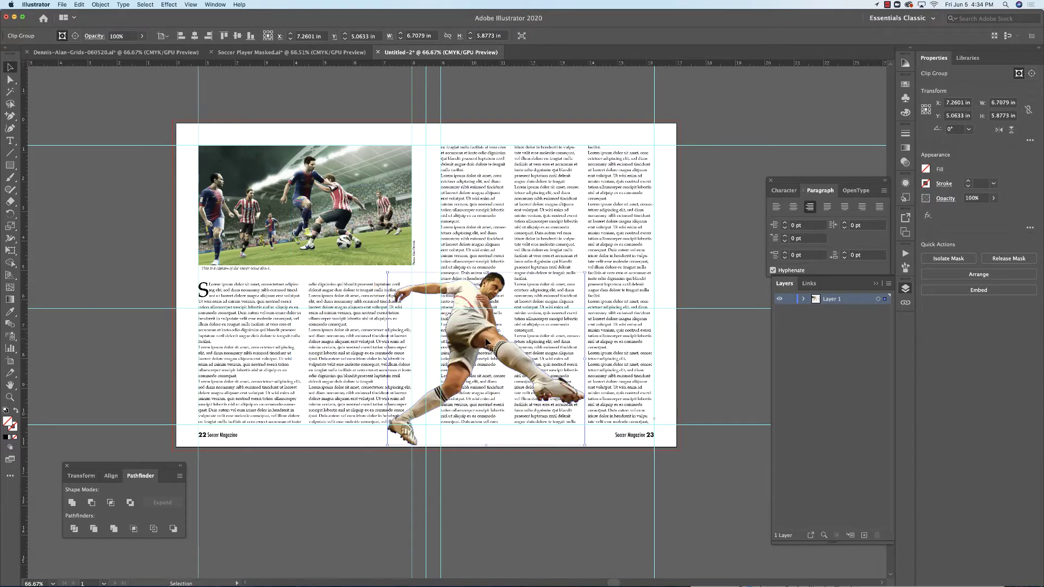
drag(583, 270, 619, 239)
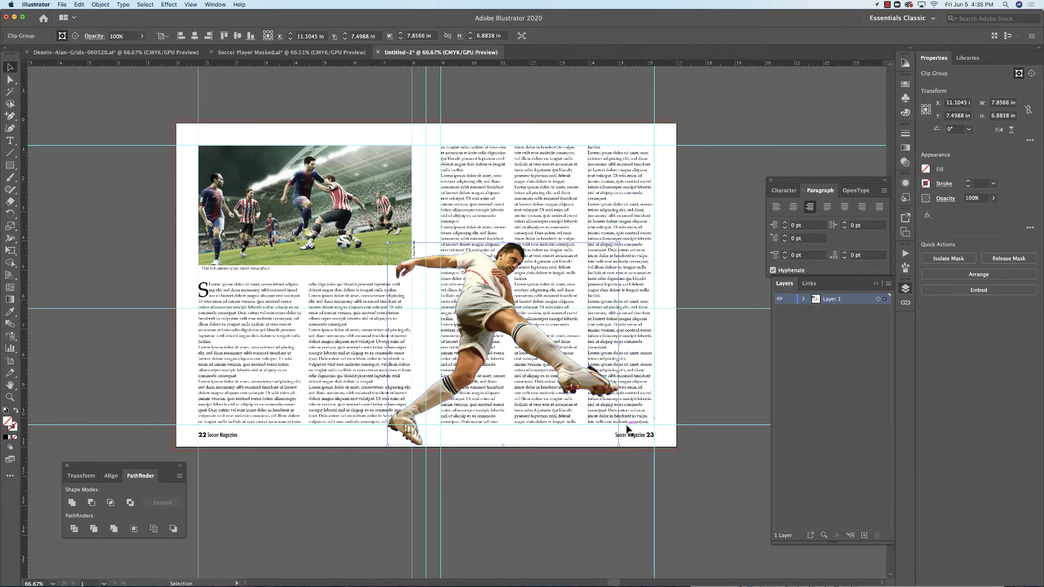
drag(621, 447, 629, 405)
drag(480, 391, 479, 379)
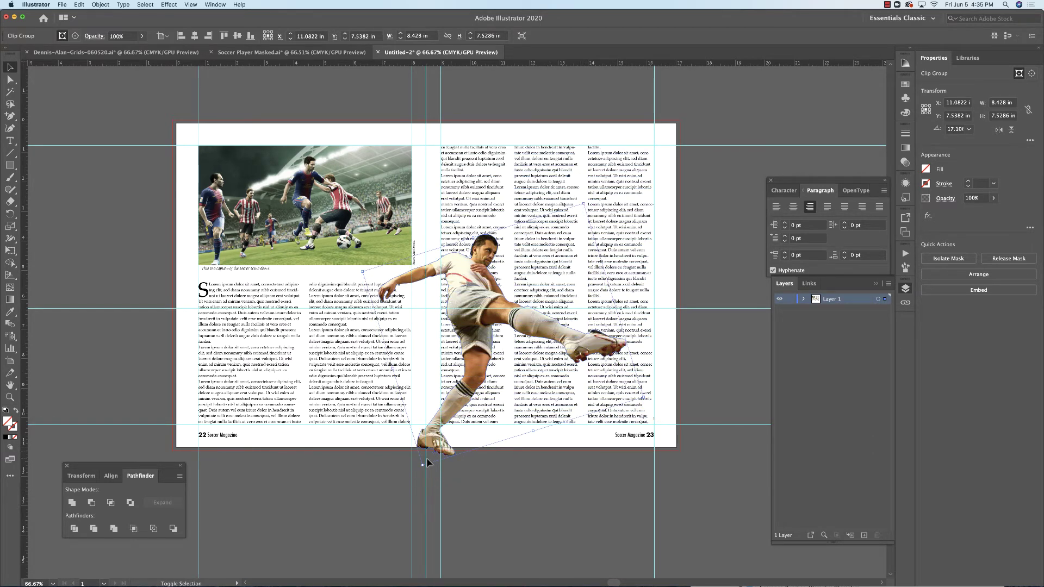
Step: Scale the soccer player cutout down to about 8 in wide so the standing foot sits inside the page edge
drag(423, 465, 429, 455)
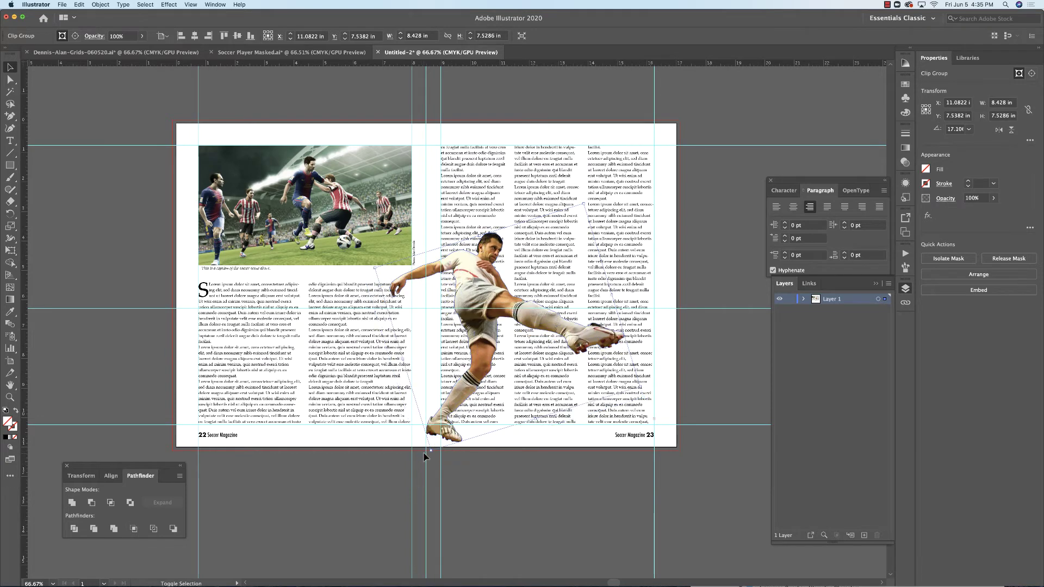
click(500, 514)
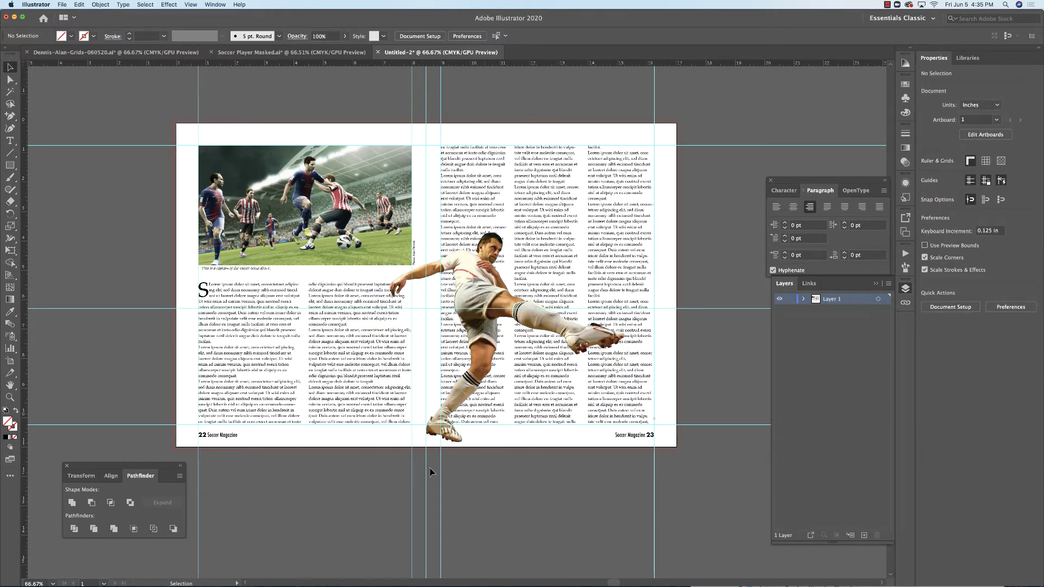
click(482, 387)
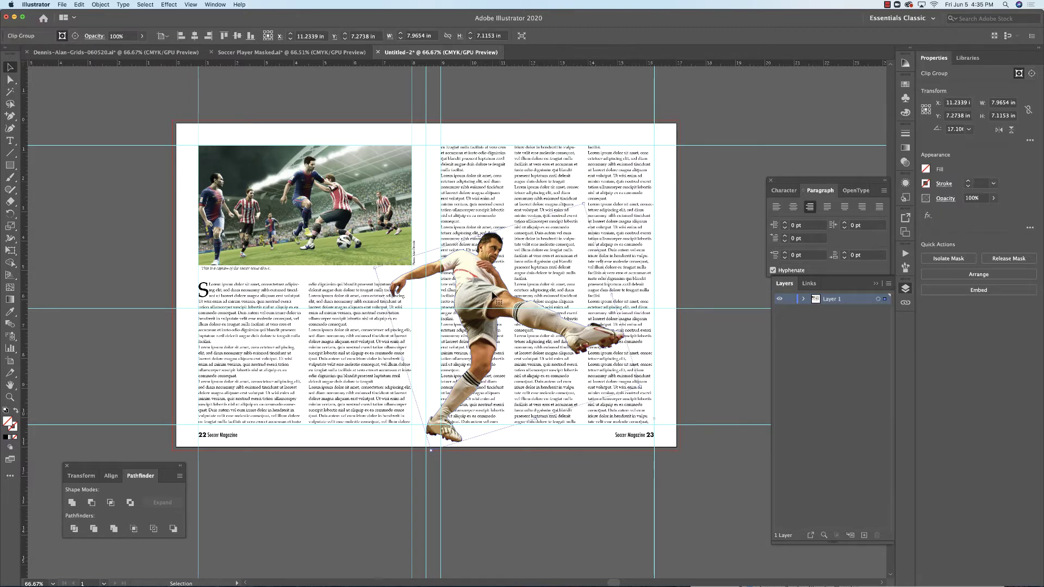
click(703, 283)
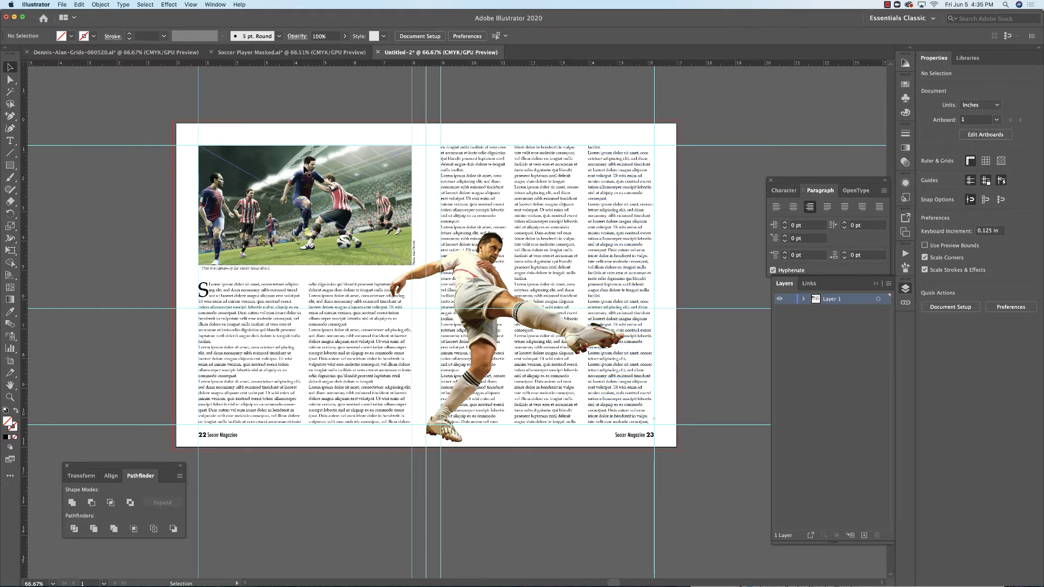
Step: Draw a circle about 2.4 in across over the upper text columns of the right page and fill it orange
drag(10, 165, 43, 189)
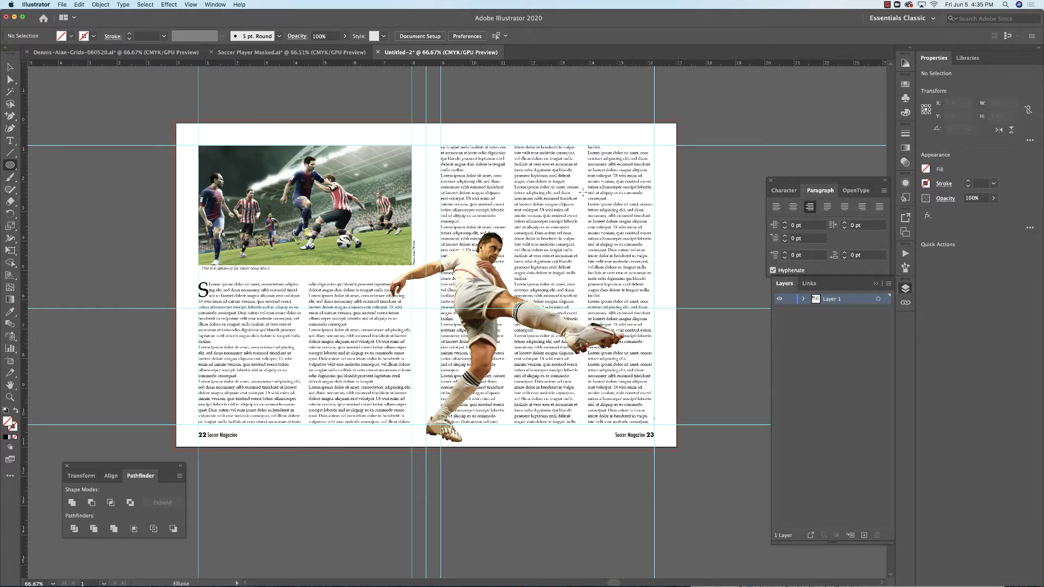
drag(583, 192, 547, 158)
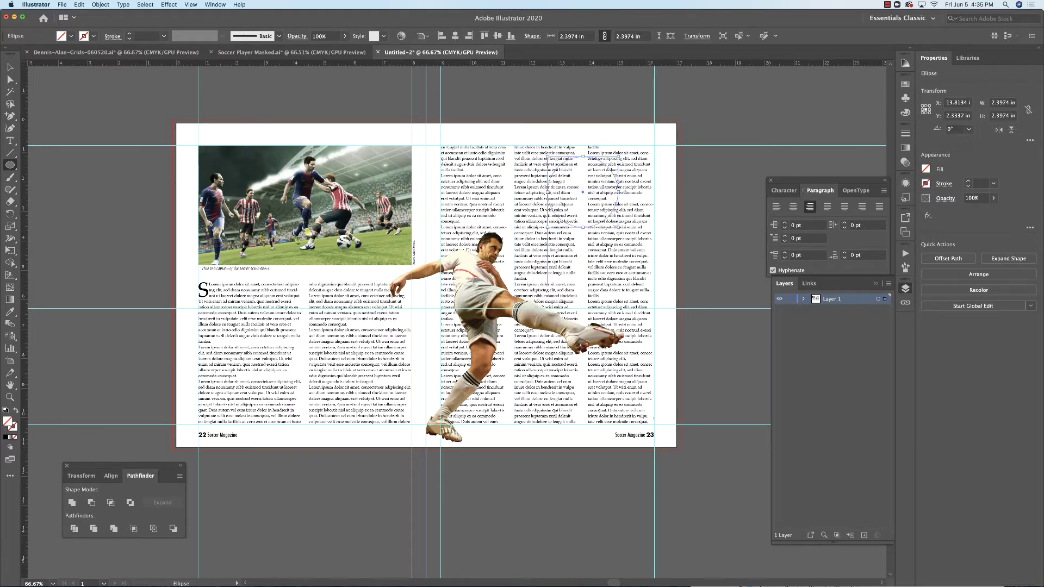
click(905, 85)
click(867, 111)
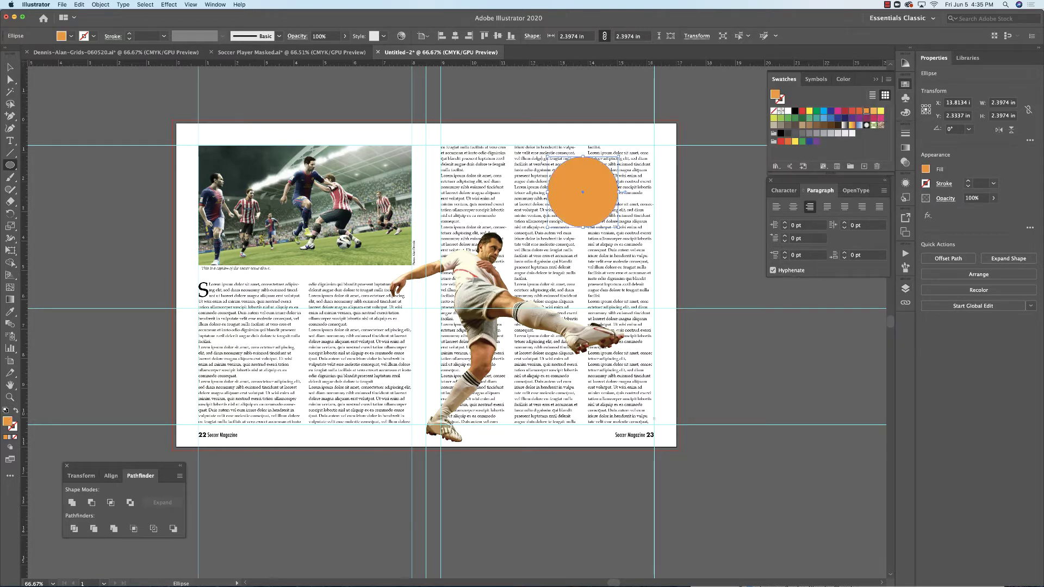
click(10, 67)
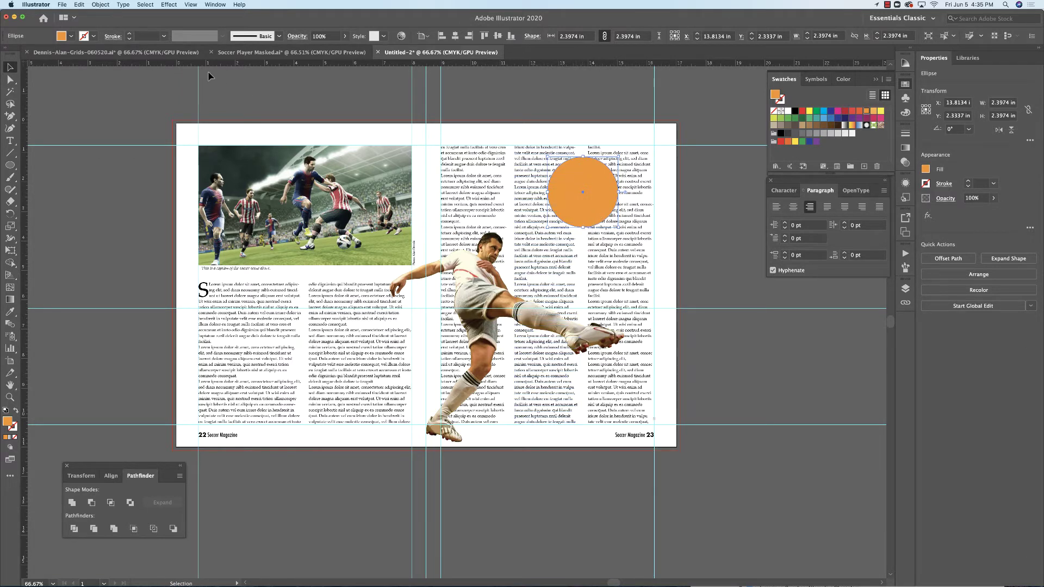
Step: Apply a text wrap to the orange circle
click(101, 5)
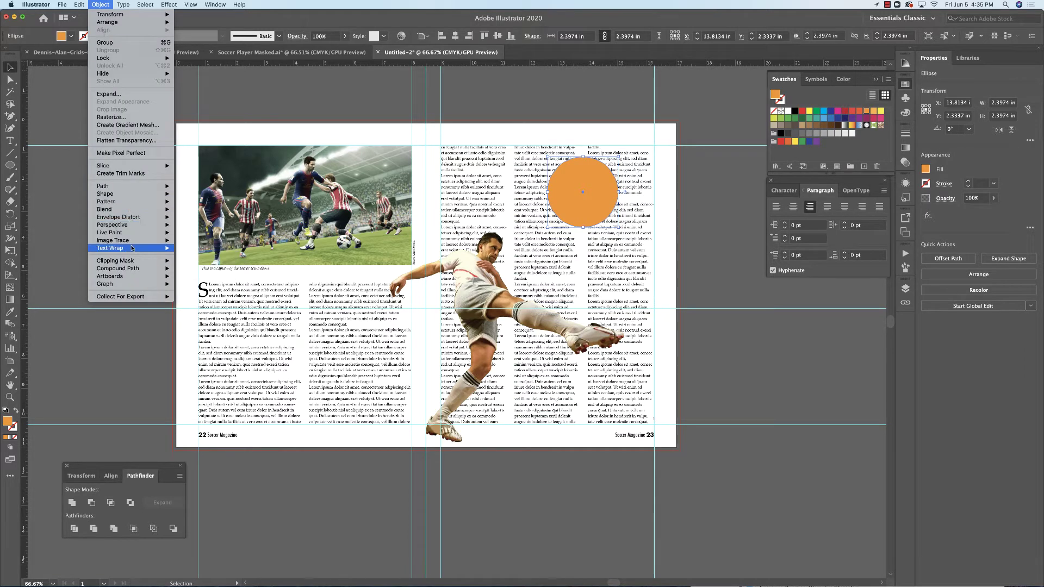
mouse_move(141, 248)
click(190, 248)
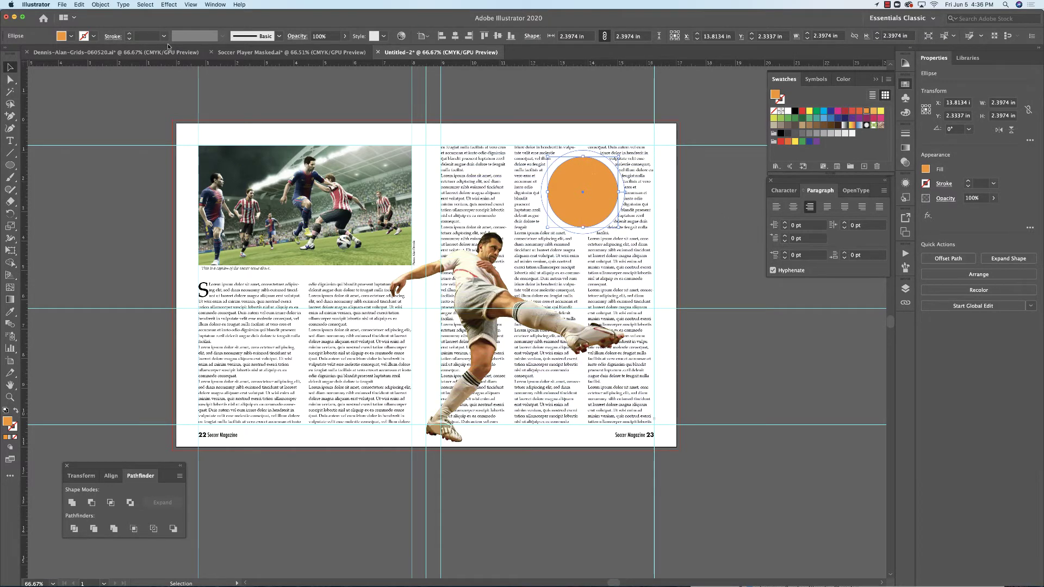
Step: Set the orange circle's text wrap offset to 9 pt with the preview turned on
click(100, 4)
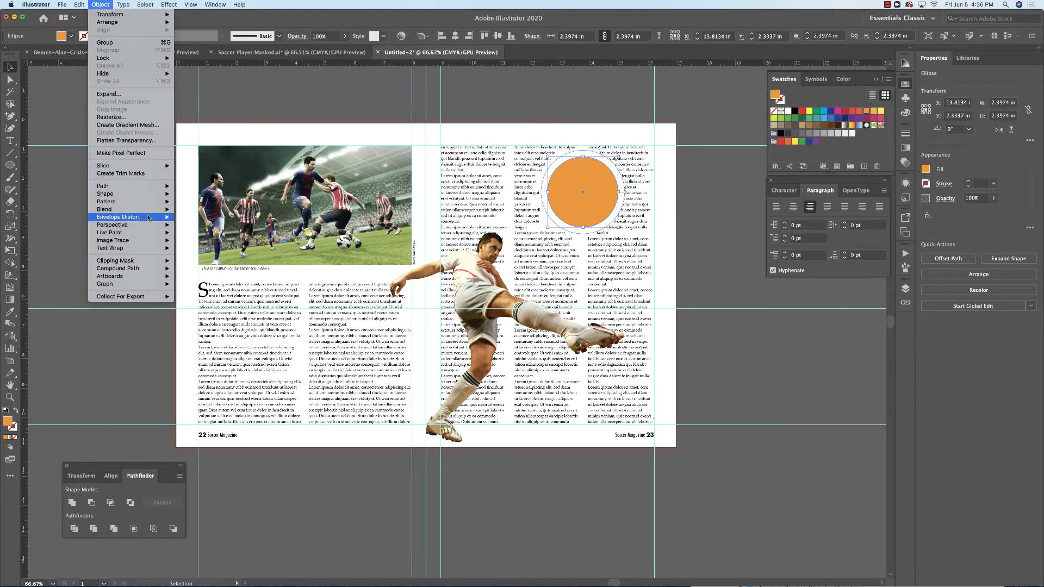
mouse_move(153, 248)
click(204, 268)
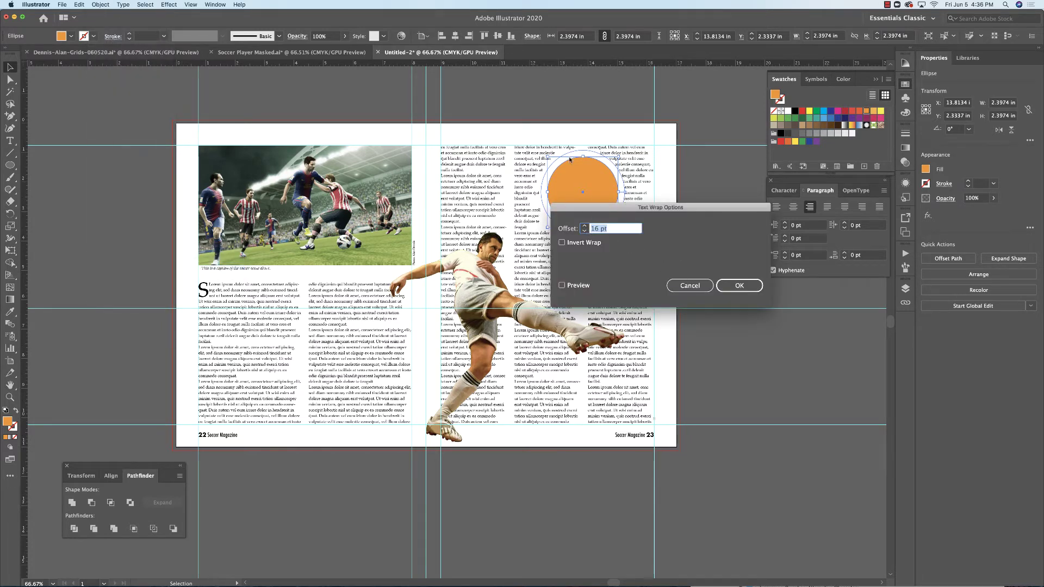
click(585, 232)
click(586, 232)
click(562, 285)
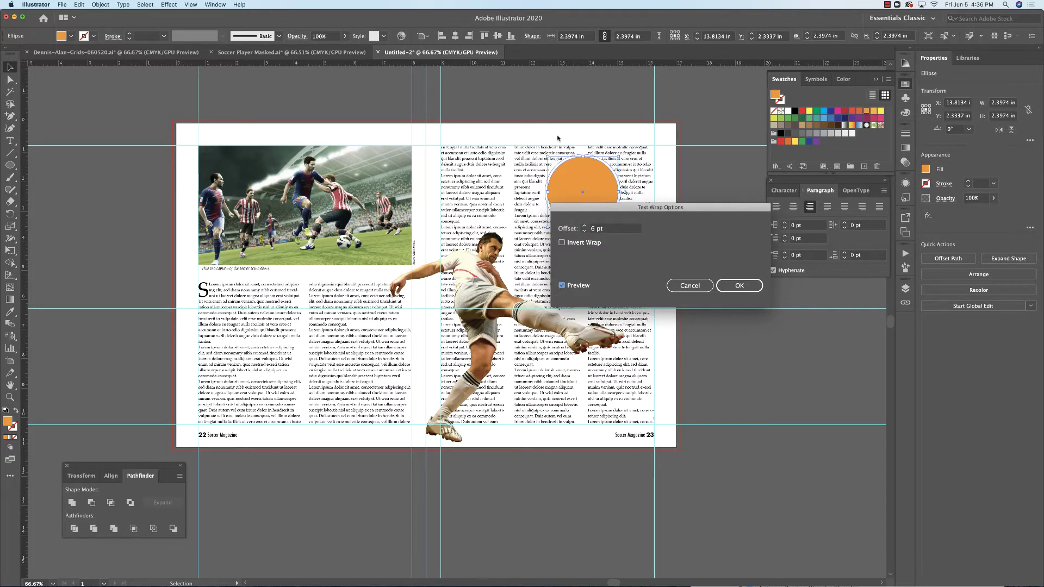
click(585, 226)
click(585, 226)
click(584, 226)
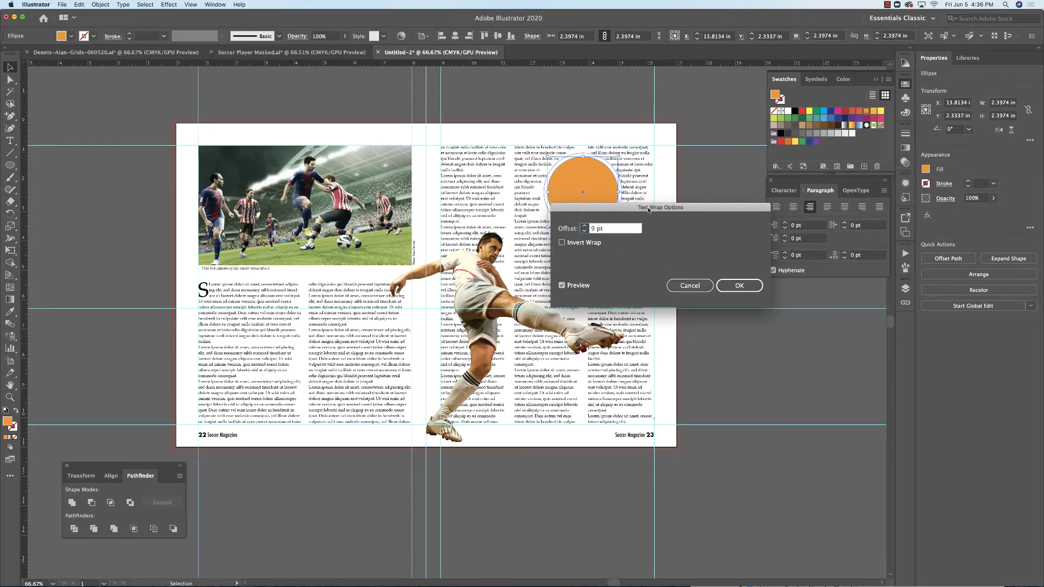
click(744, 289)
click(729, 249)
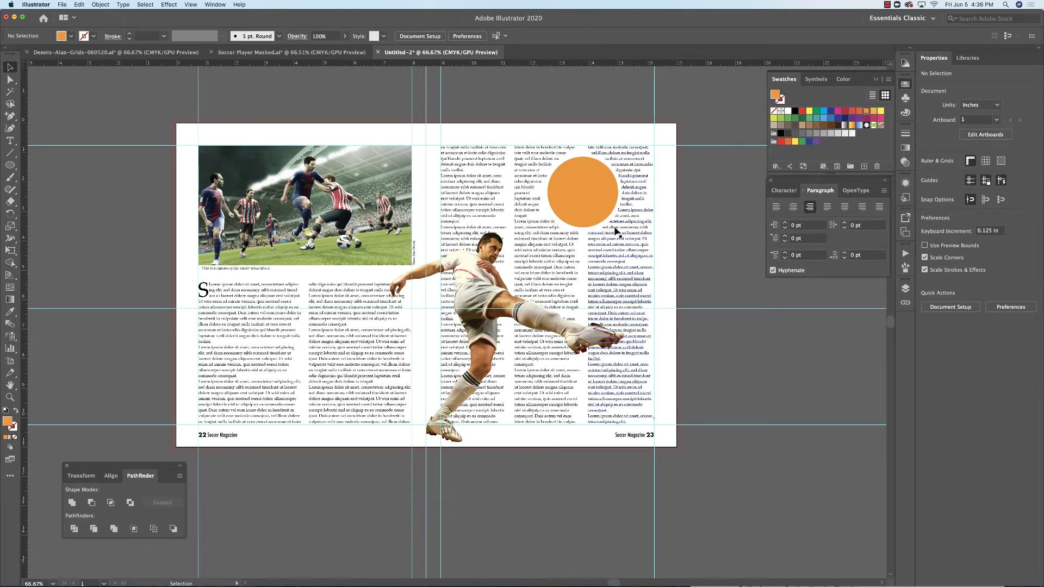
Step: Delete the threaded body text columns on both pages and undo the deletion
click(536, 238)
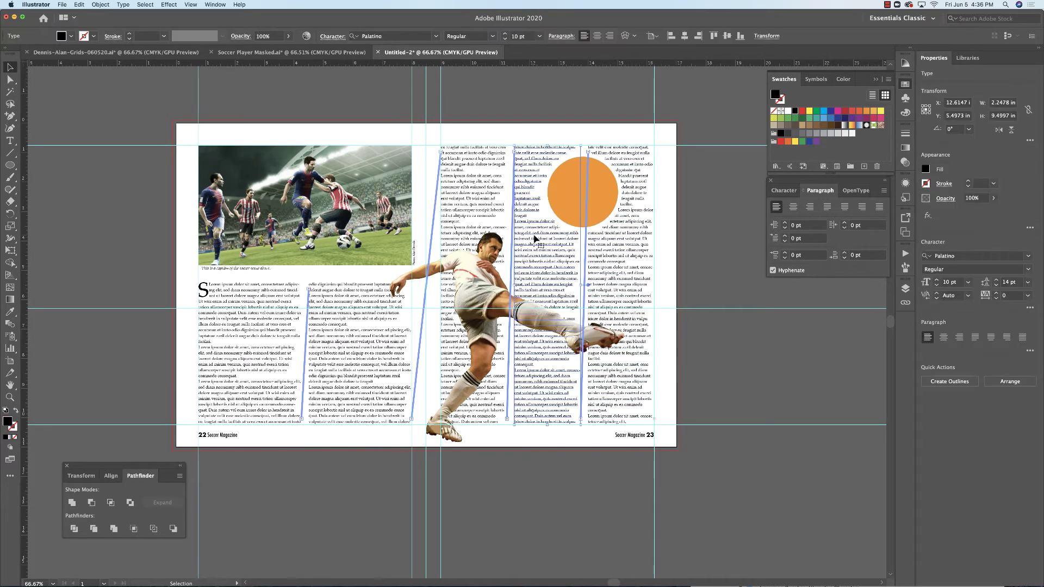
shift+click(607, 256)
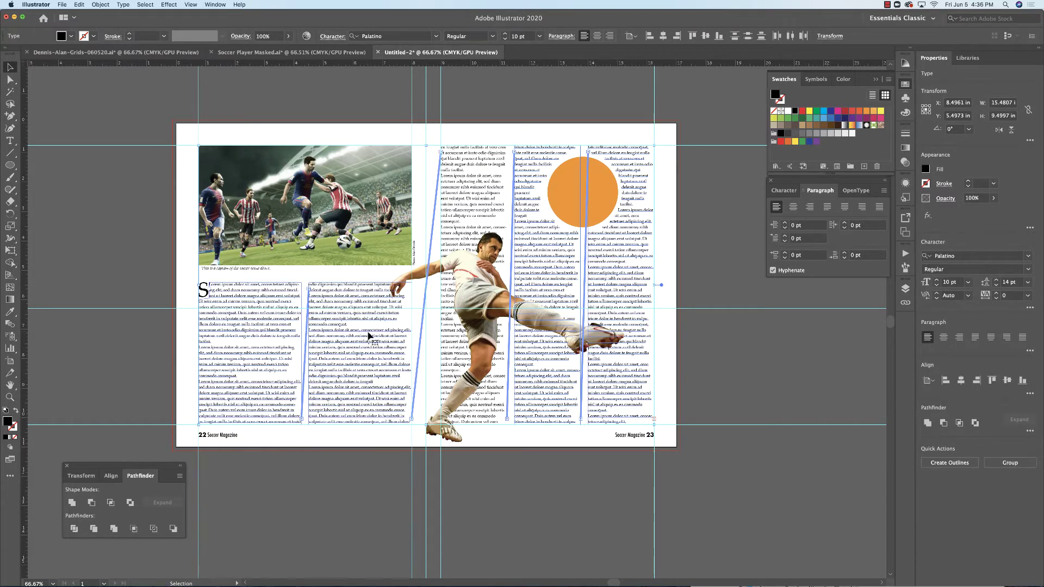
key(Delete)
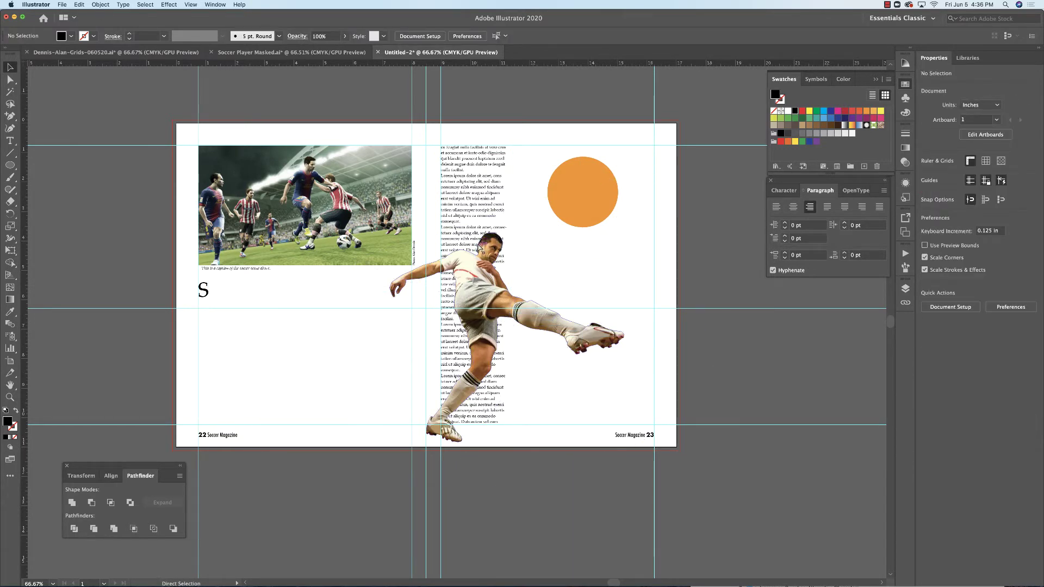
click(479, 213)
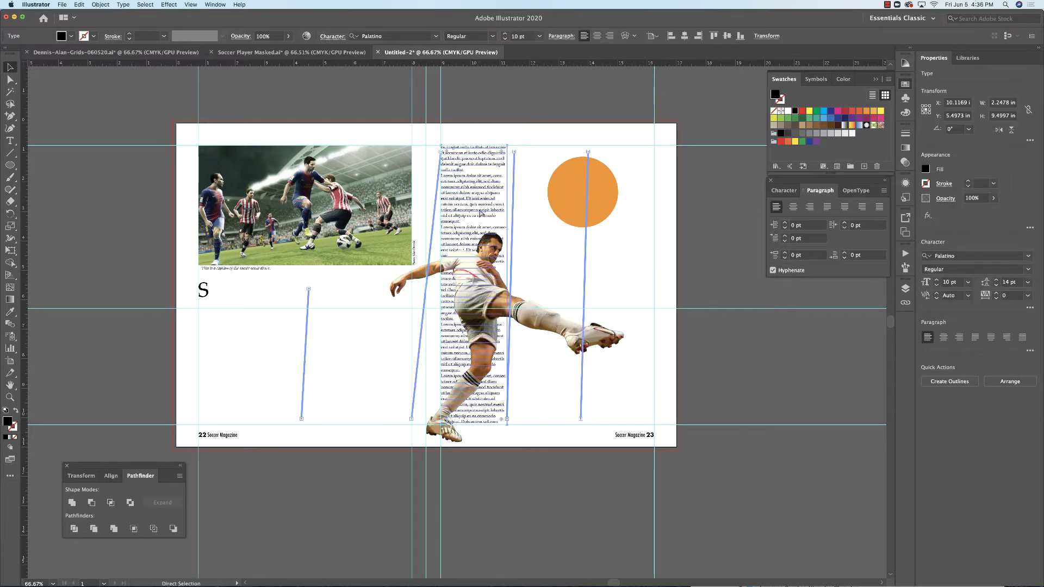
key(Delete)
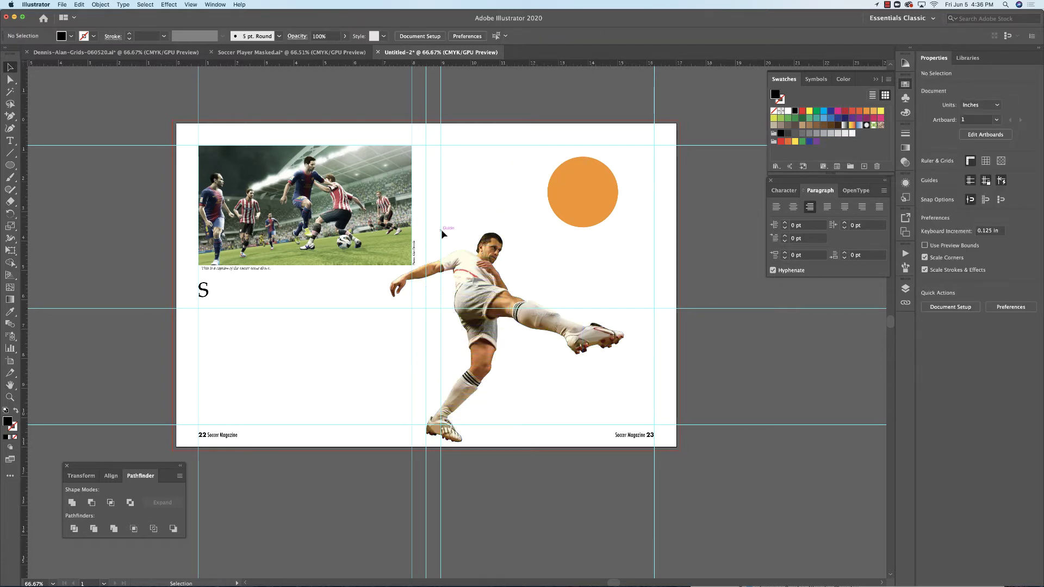
key(ctrl+z)
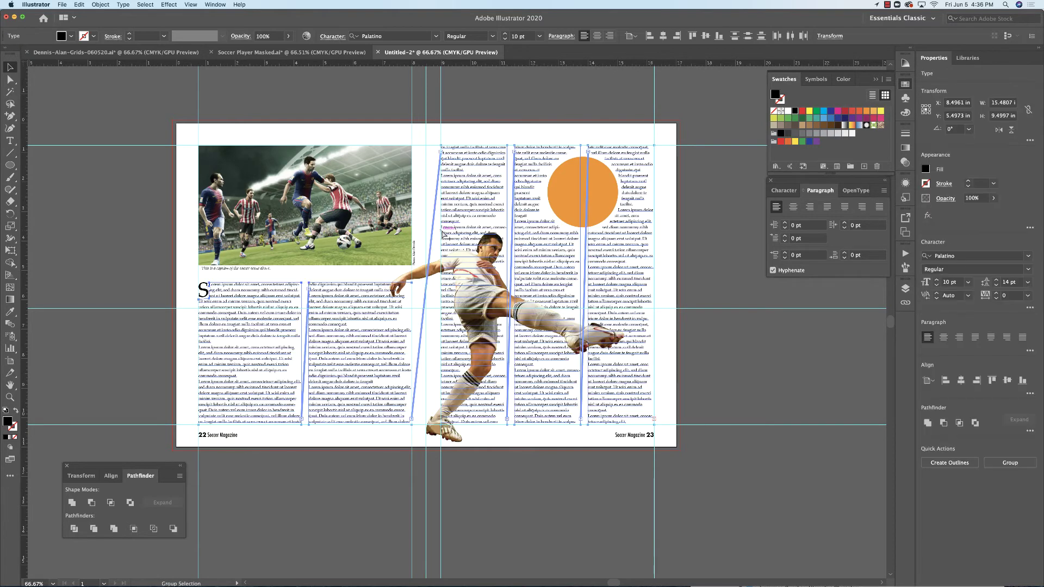
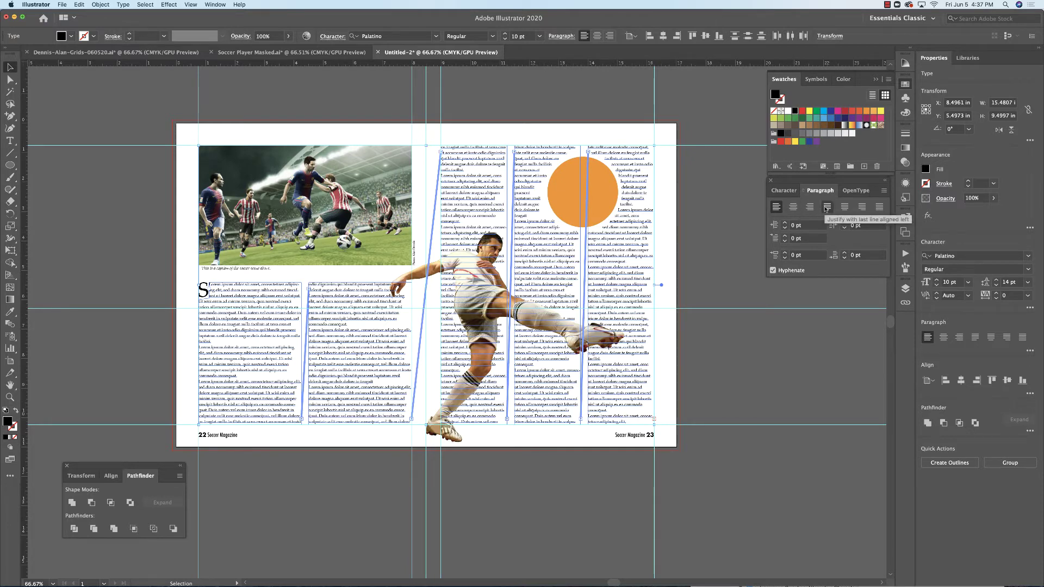
Step: Justify the body text in all columns with the last line aligned left and check its spacing around the orange circle
click(826, 207)
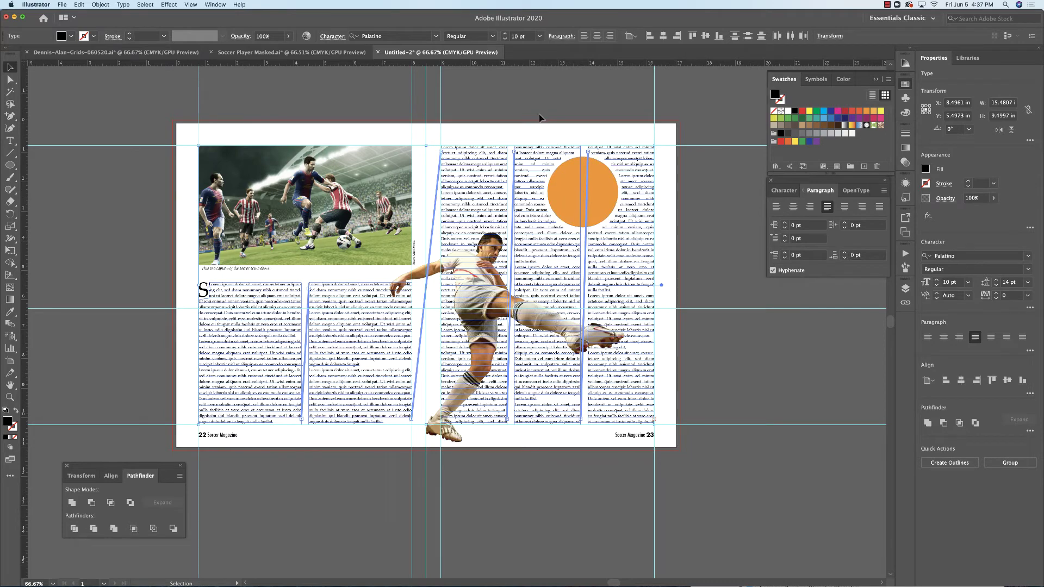
key(super+shift+a)
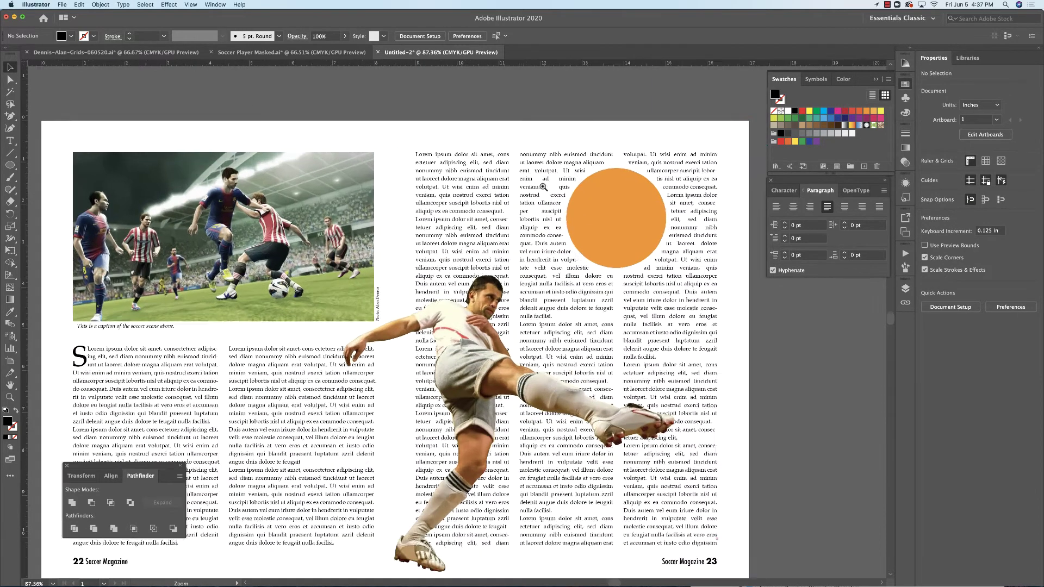
drag(501, 129, 616, 276)
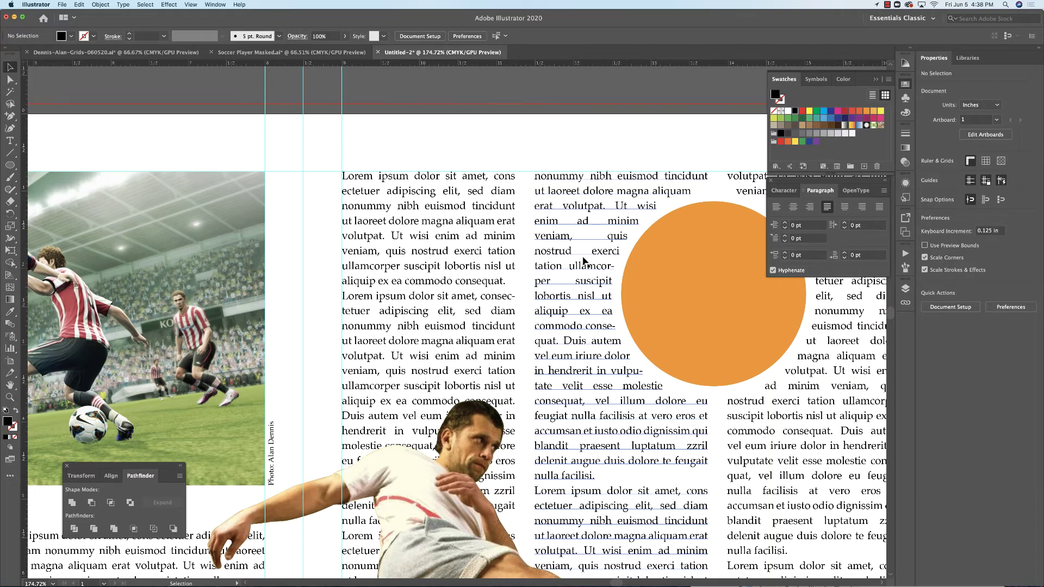
scroll(588, 293, down, 3)
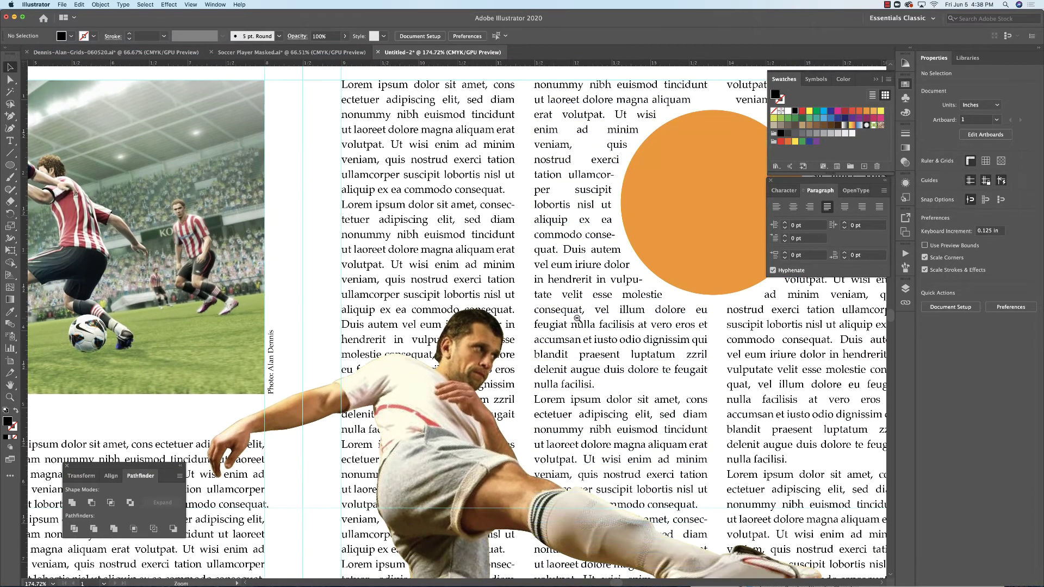
alt+super+click(577, 319)
alt+super+click(577, 319)
alt+super+click(544, 315)
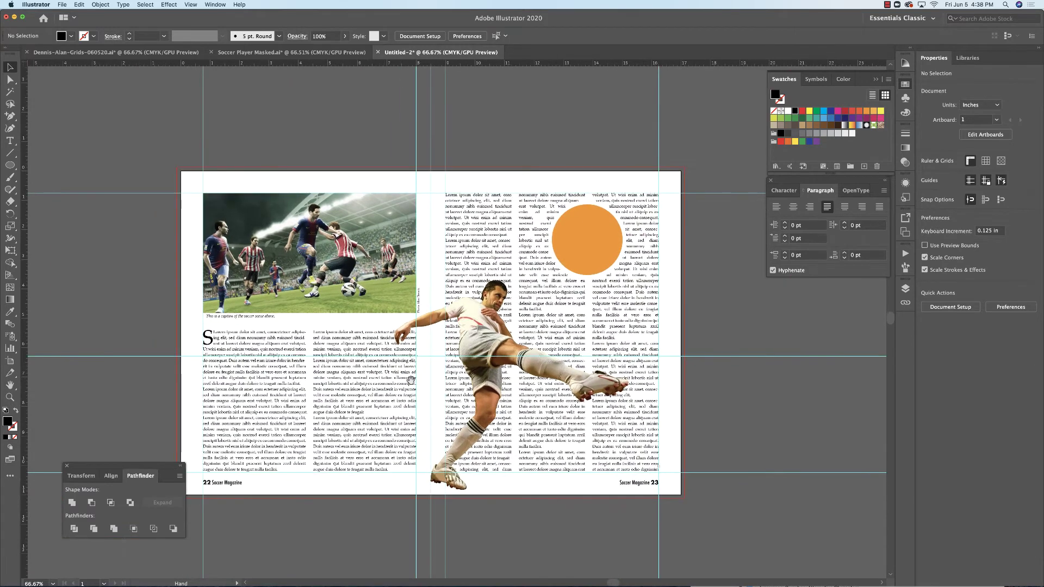
Step: Apply a text wrap to the masked soccer player so the columns flow around the figure
click(491, 359)
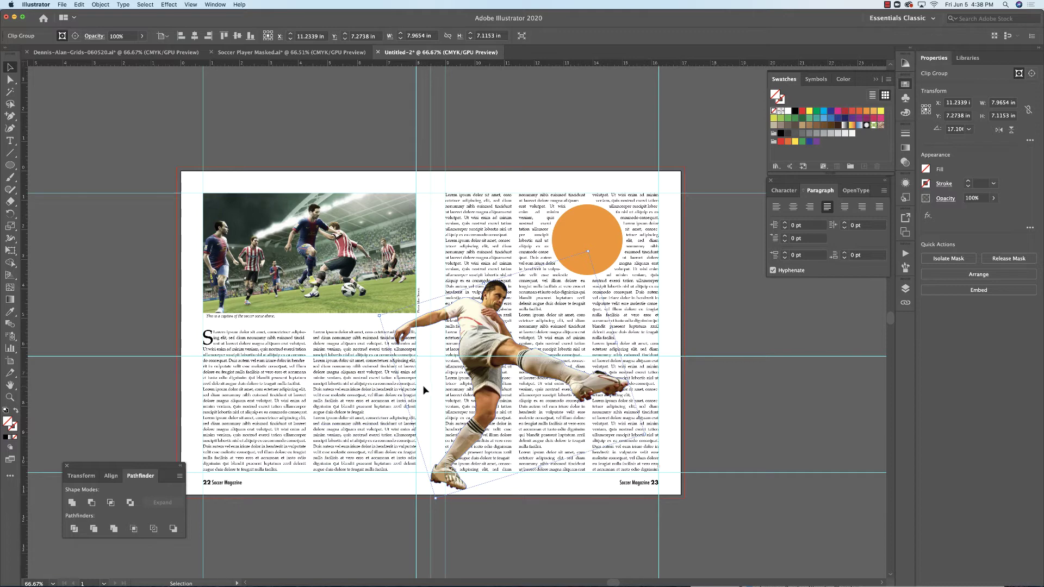
scroll(424, 389, right, 1)
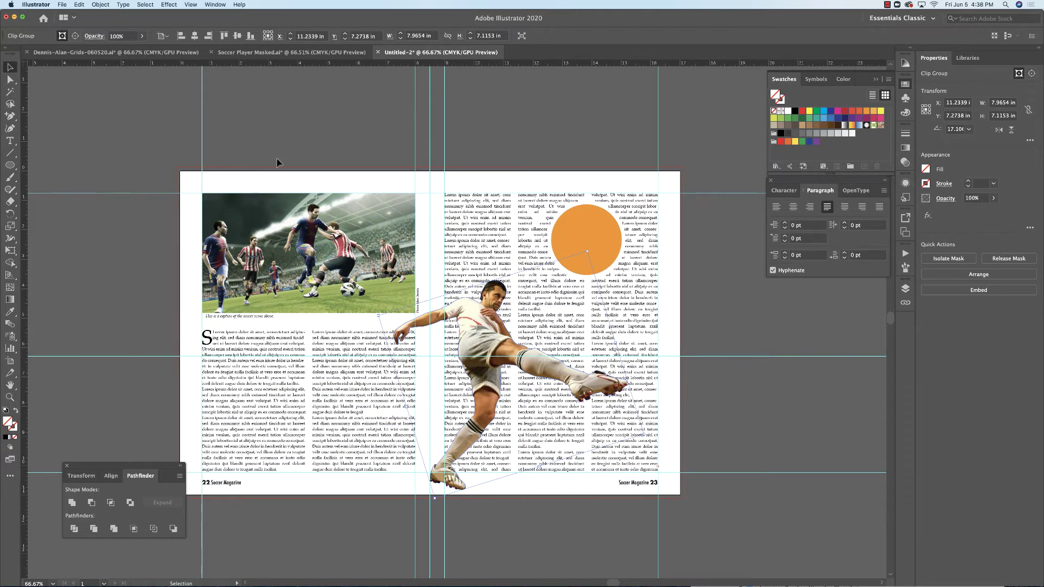
click(100, 5)
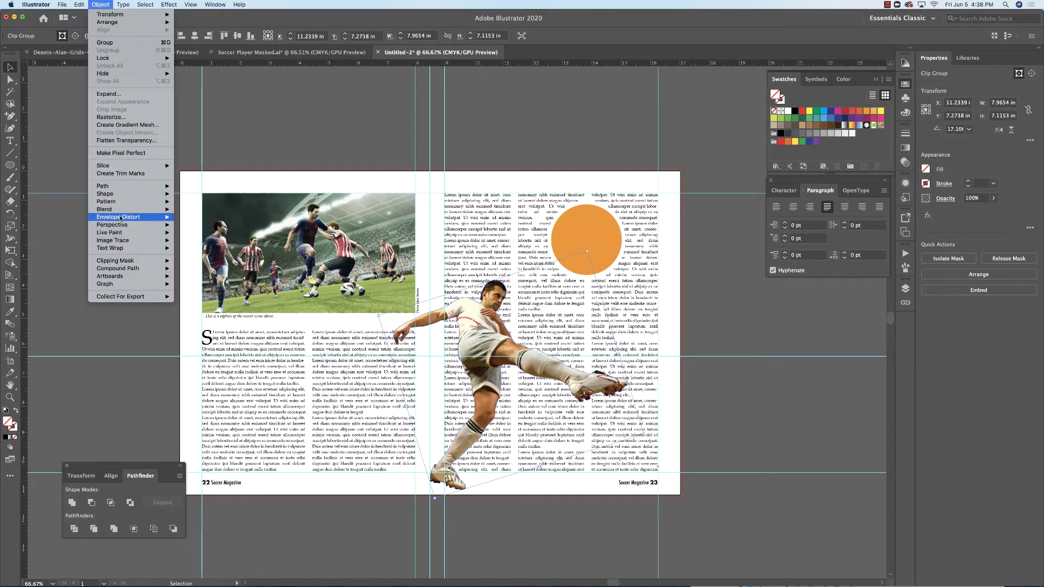
mouse_move(137, 249)
click(190, 248)
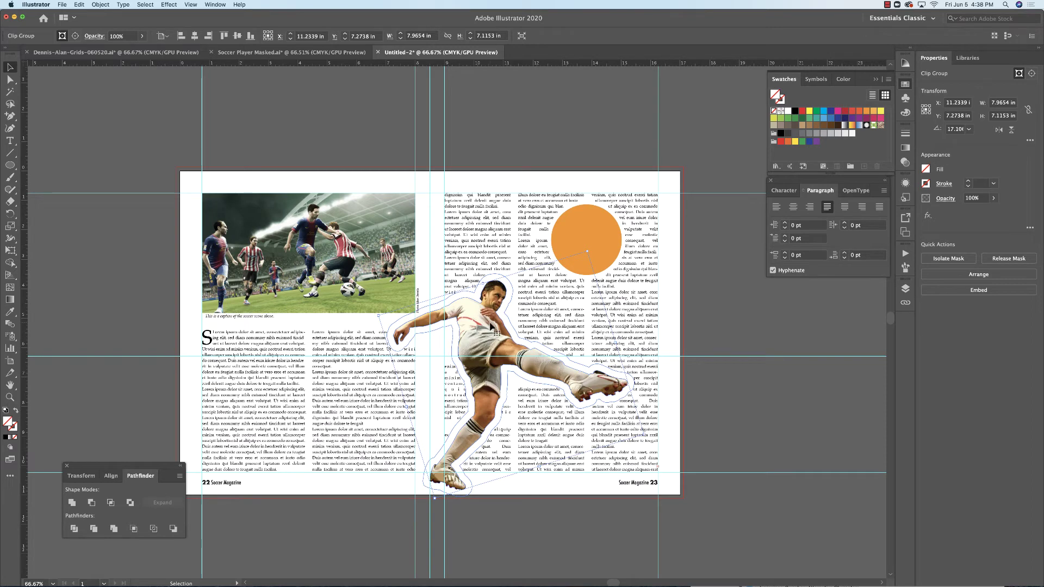
Step: Set the soccer player's text wrap offset to 9 pt with the preview turned on
click(97, 4)
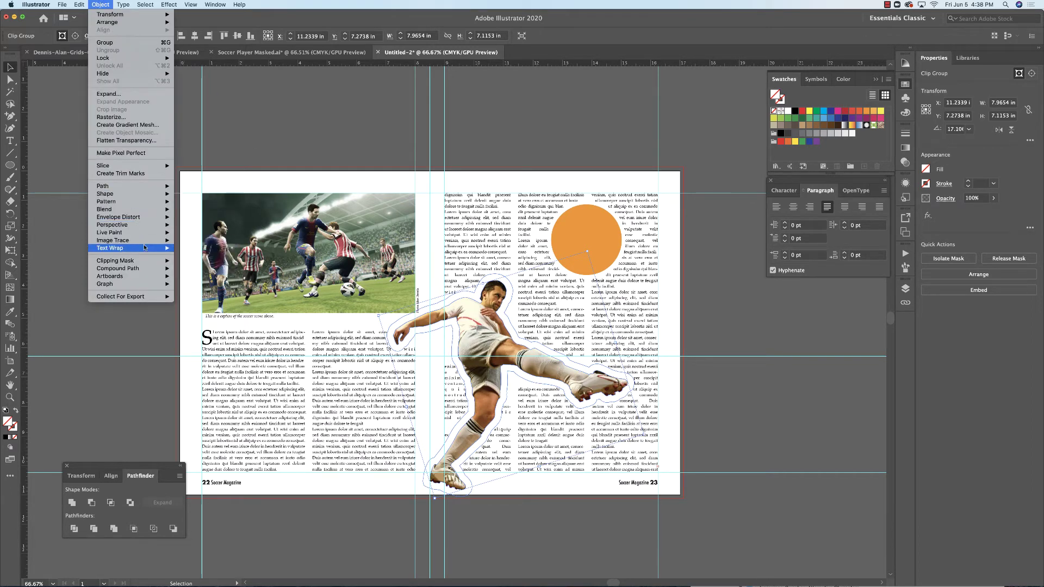
mouse_move(145, 245)
click(201, 269)
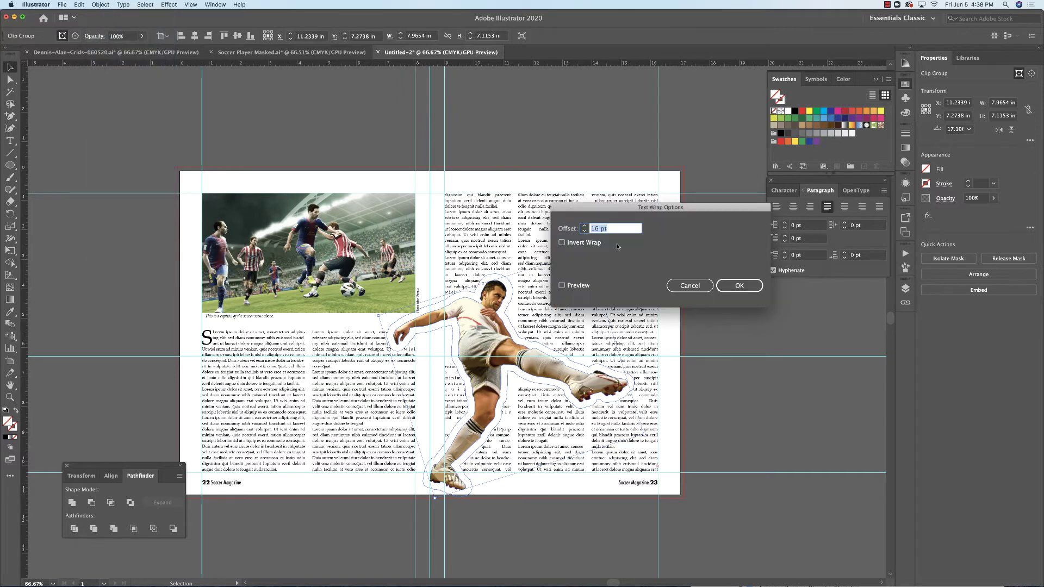
click(584, 231)
click(584, 226)
click(584, 225)
click(584, 225)
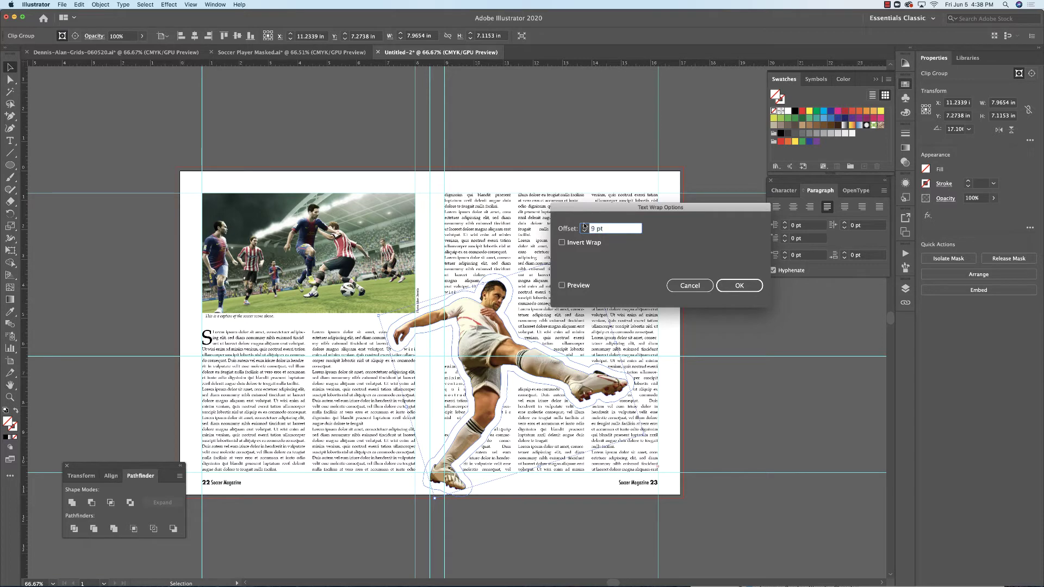
click(562, 285)
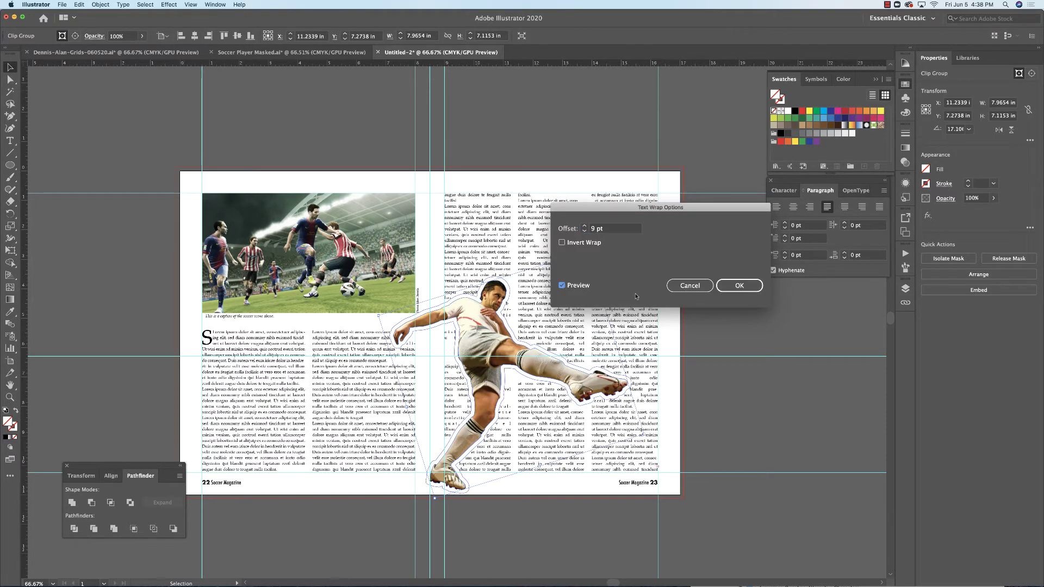
click(740, 286)
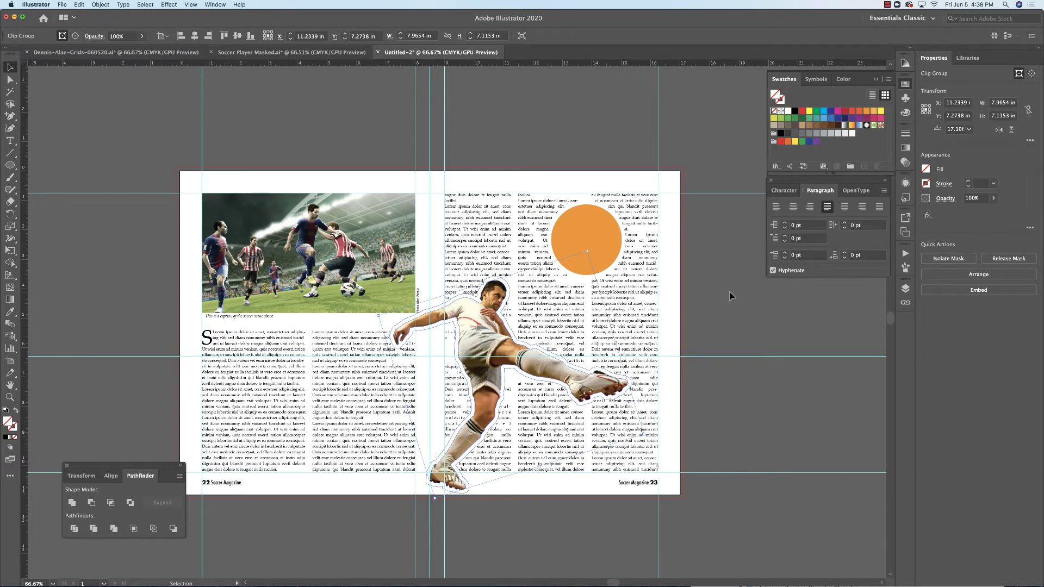
Step: Shift the soccer player cutout slightly right and down to about X 11.59 in, Y 7.38 in and check the text flow around it
click(729, 292)
scroll(503, 340, up, 2)
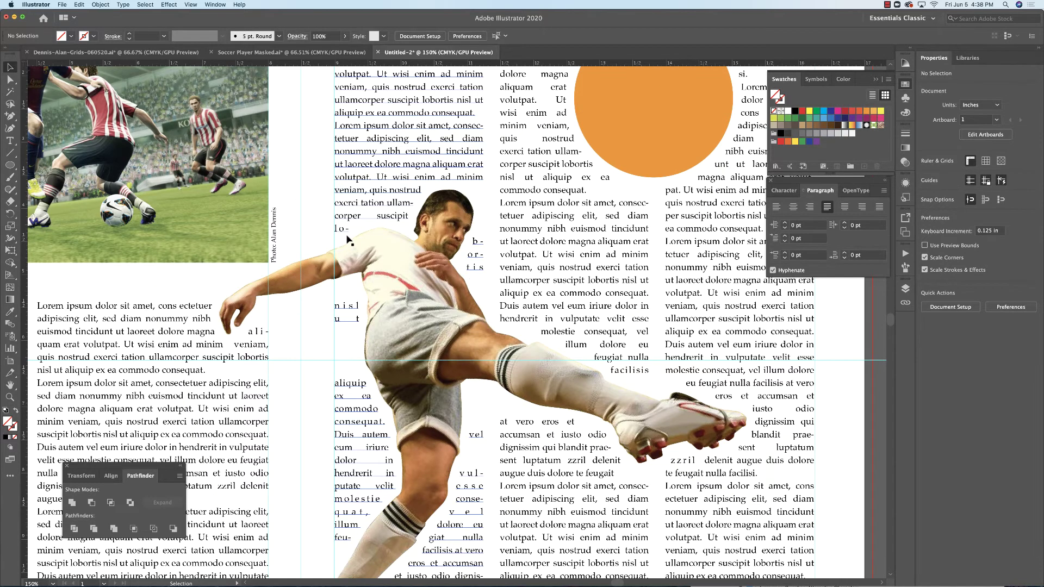
scroll(380, 261, down, 5)
scroll(381, 261, left, 4)
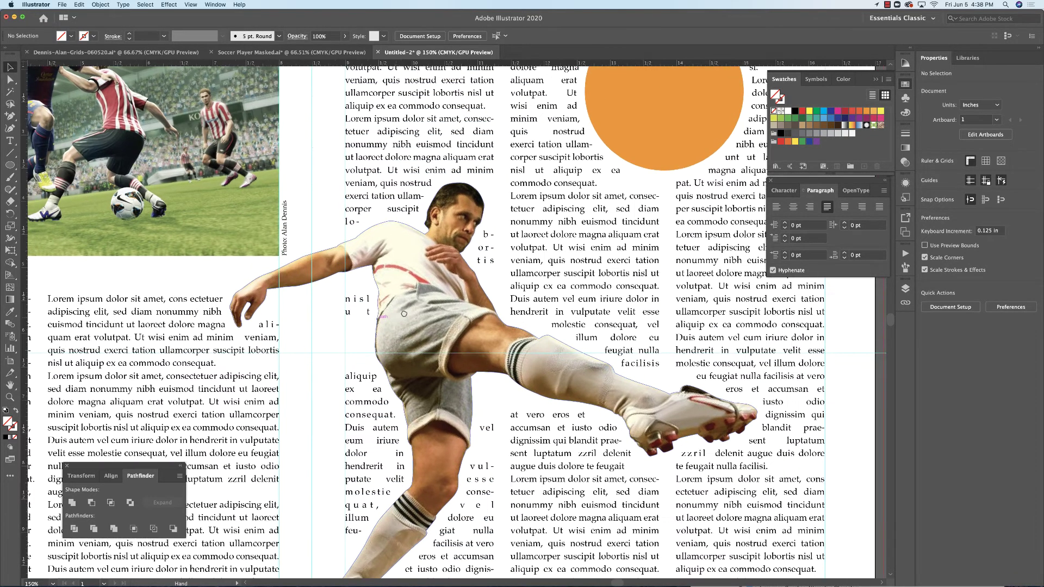
key(super+minus)
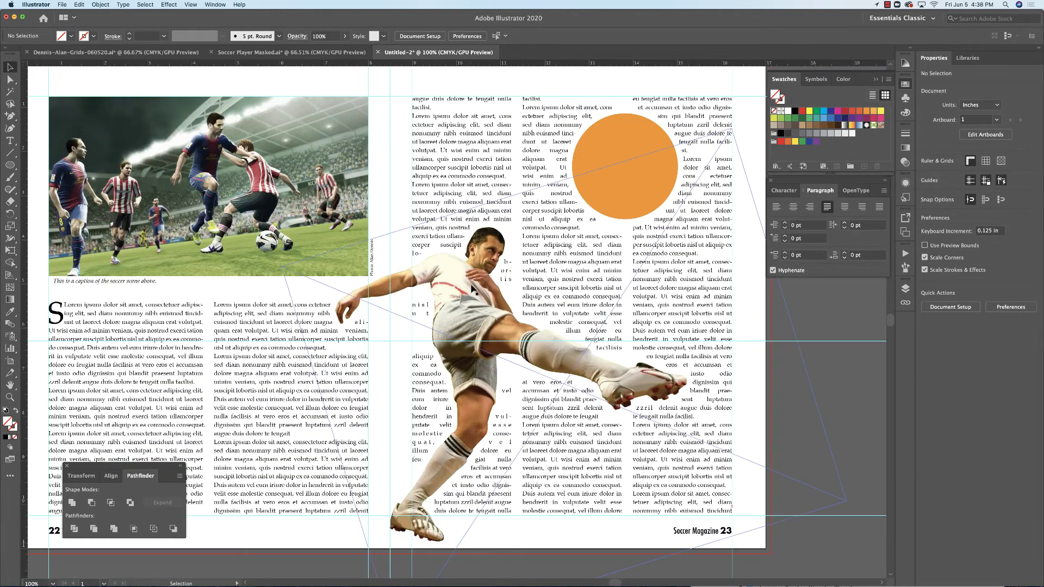
drag(458, 302, 472, 304)
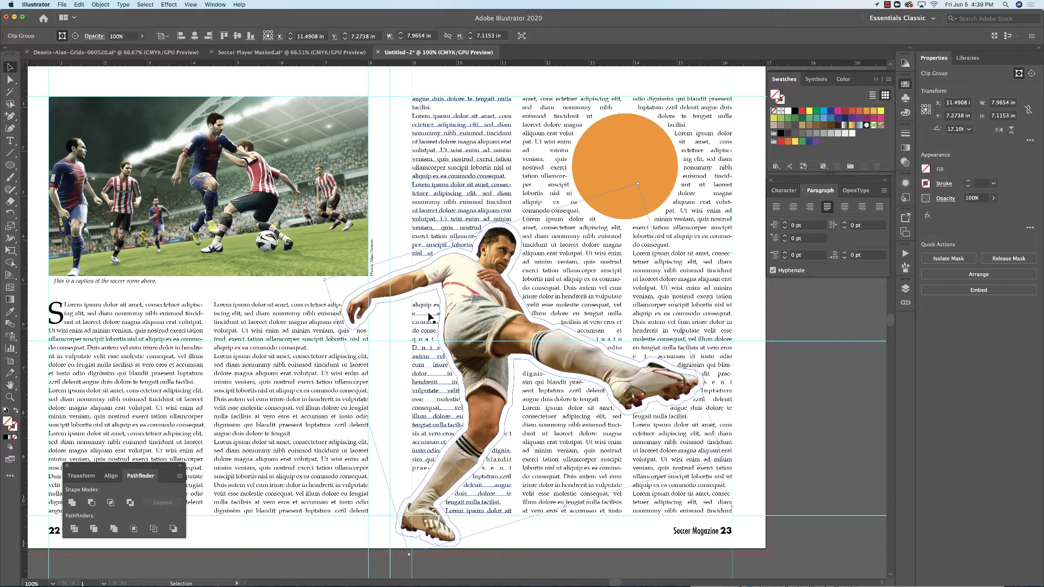
drag(462, 302, 466, 306)
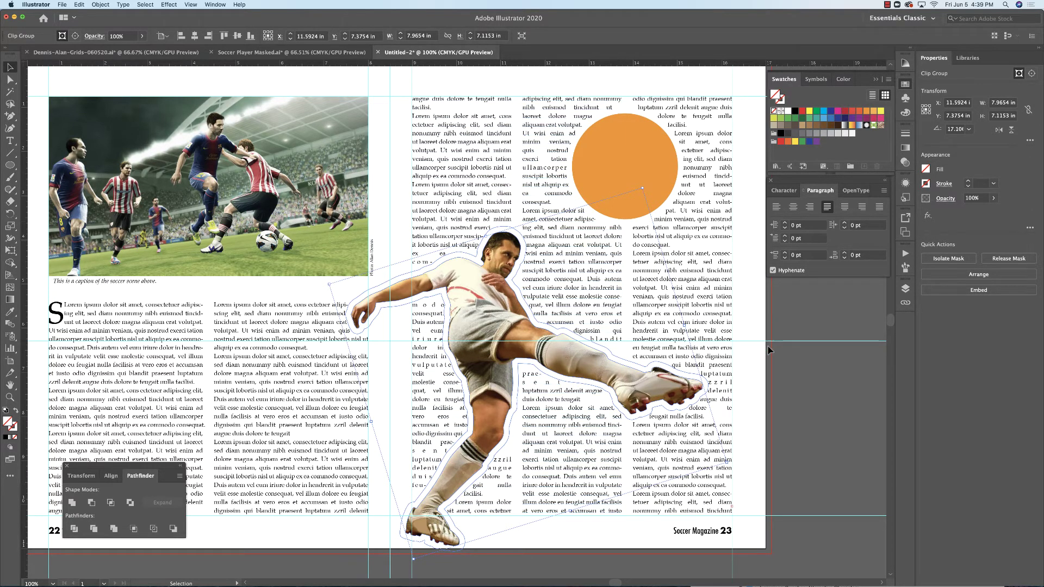
click(784, 368)
scroll(604, 274, down, 5)
scroll(604, 274, left, 5)
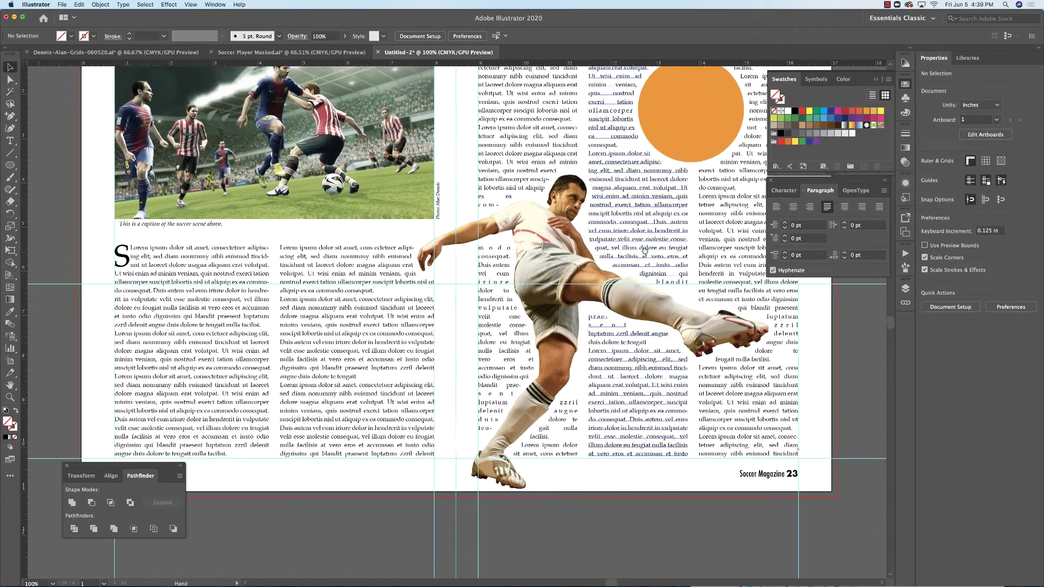
Step: Move the soccer player over the left page's columns, then back across the gutter to about X 10.84 in, Y 7.48 in
alt+super+click(604, 274)
scroll(582, 275, left, 3)
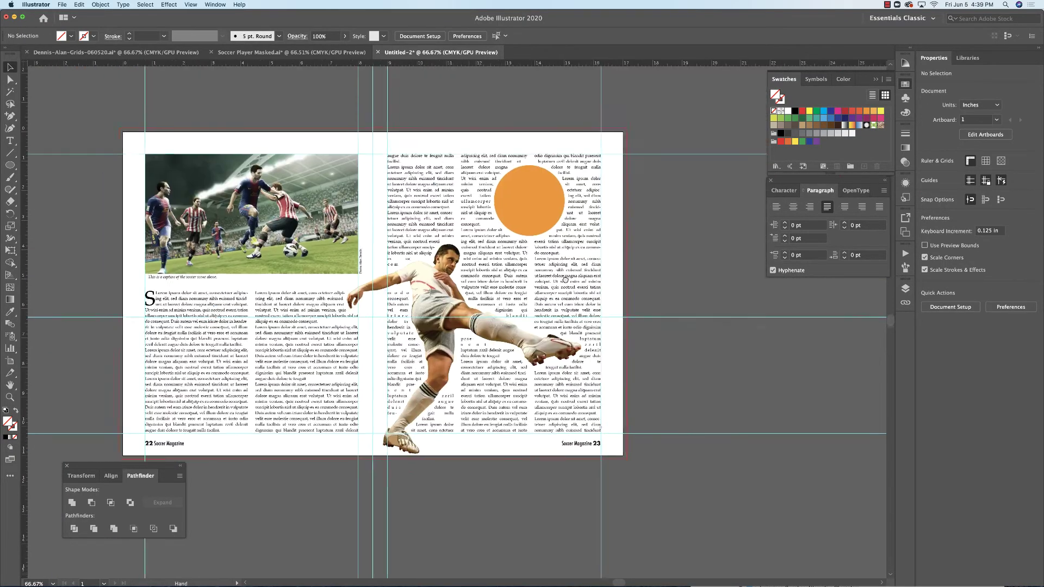
drag(501, 285, 324, 326)
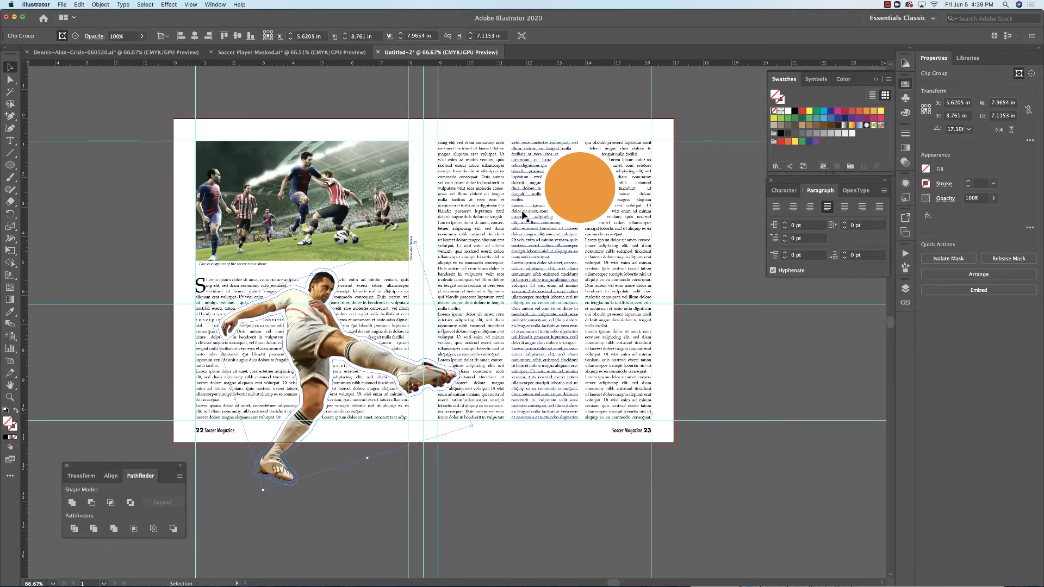
drag(354, 338, 475, 301)
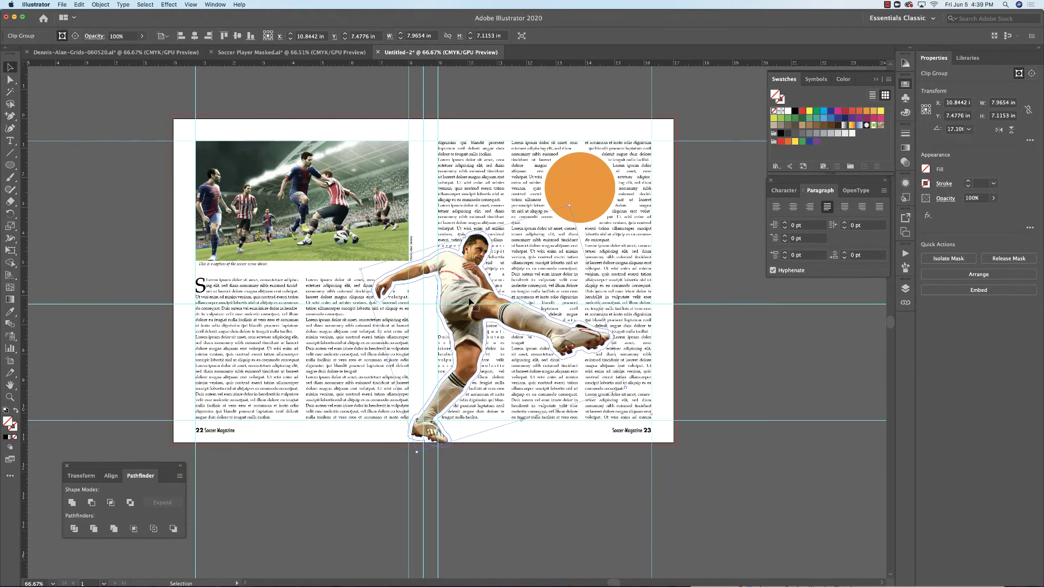
click(737, 329)
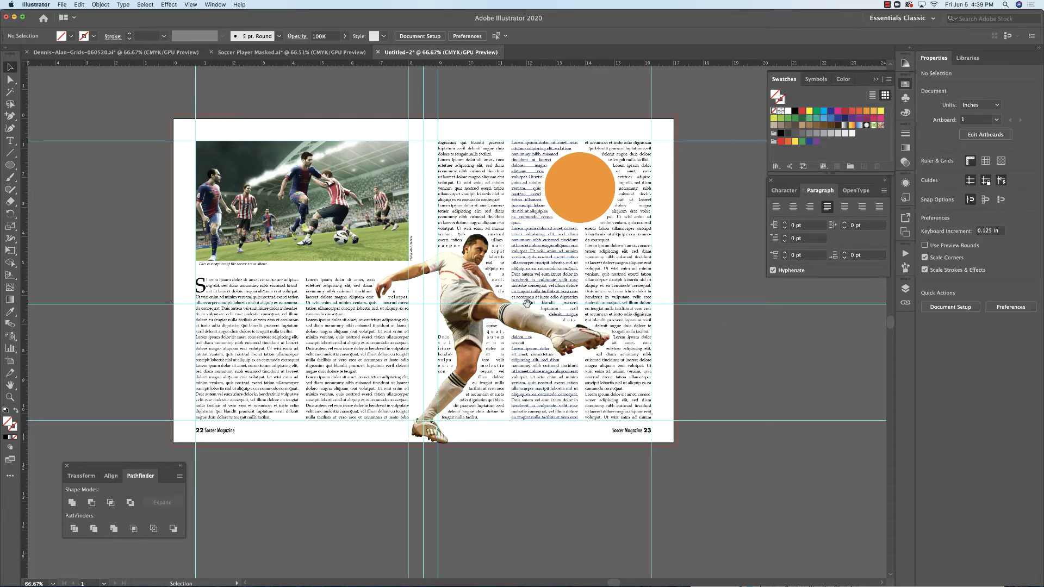
scroll(737, 329, left, 3)
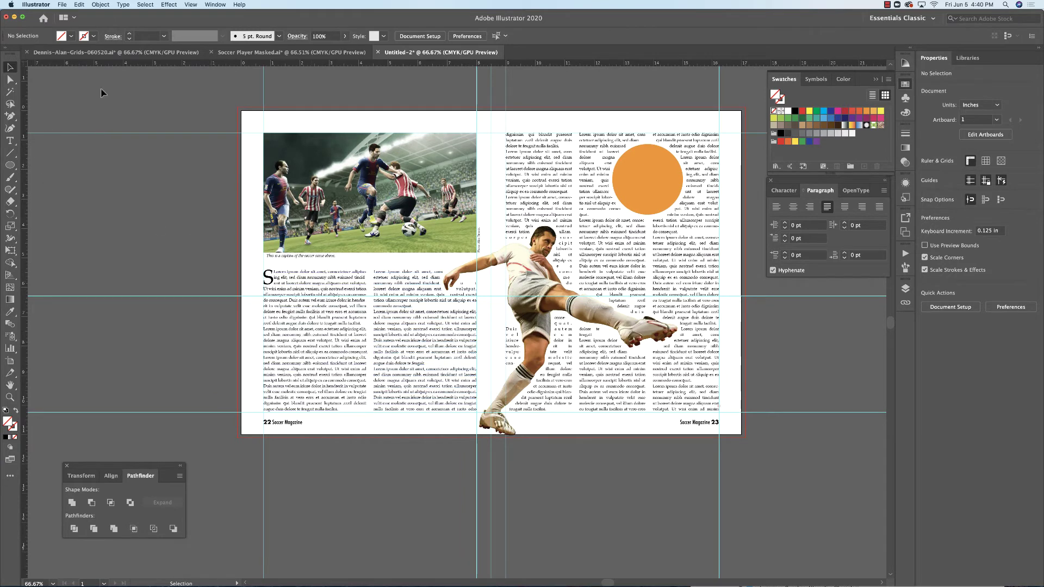
Step: Copy the green subhead "SUBHEADS RECAPTURE THE VIEWERS ATTENTION" from the finished grids layout and return to the Untitled-2 document
click(167, 54)
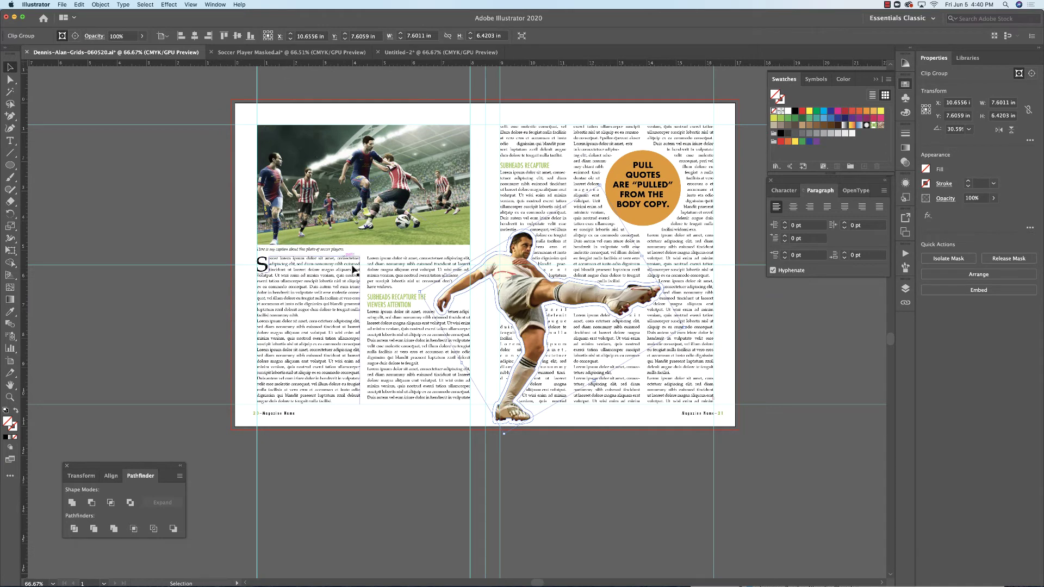
click(10, 140)
drag(368, 298, 407, 304)
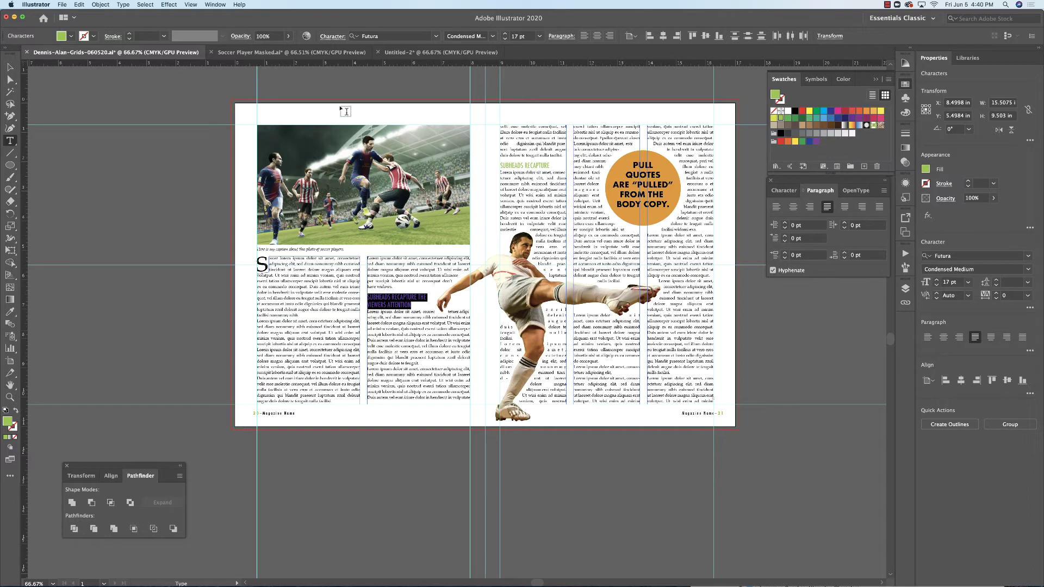
click(380, 56)
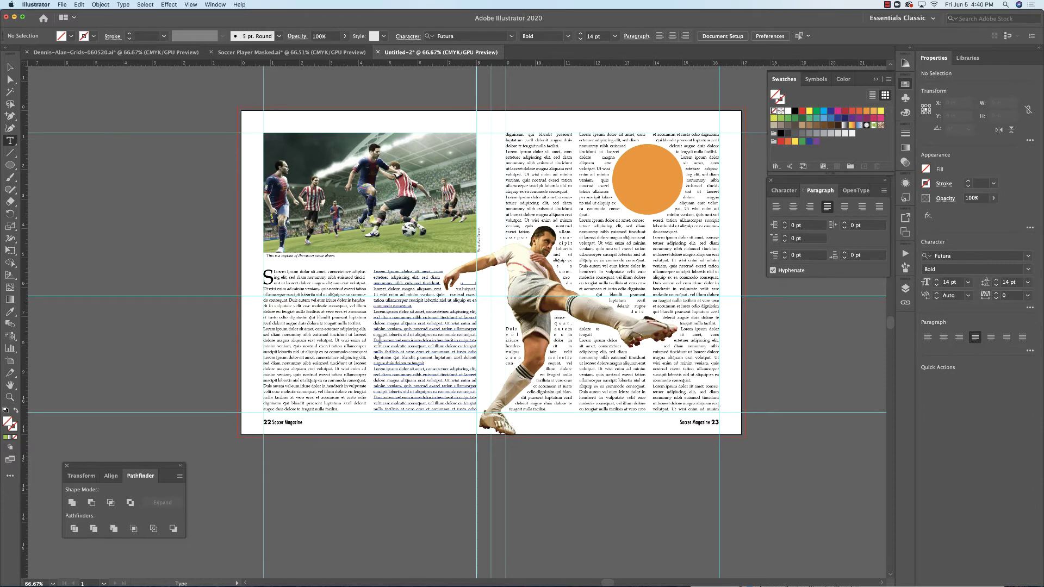
click(415, 307)
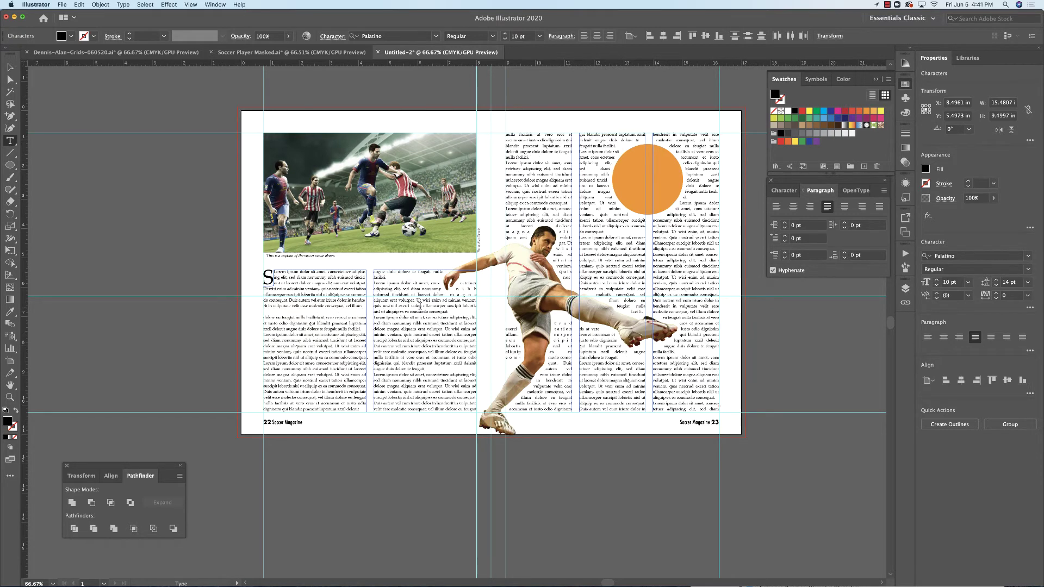
key(Escape)
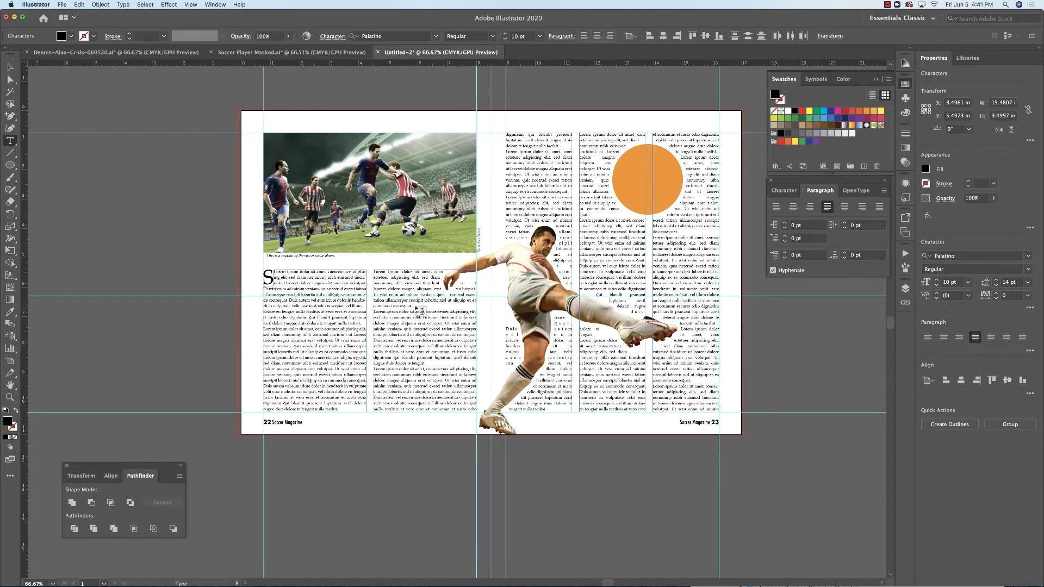
scroll(49, 89, left, 1)
click(9, 66)
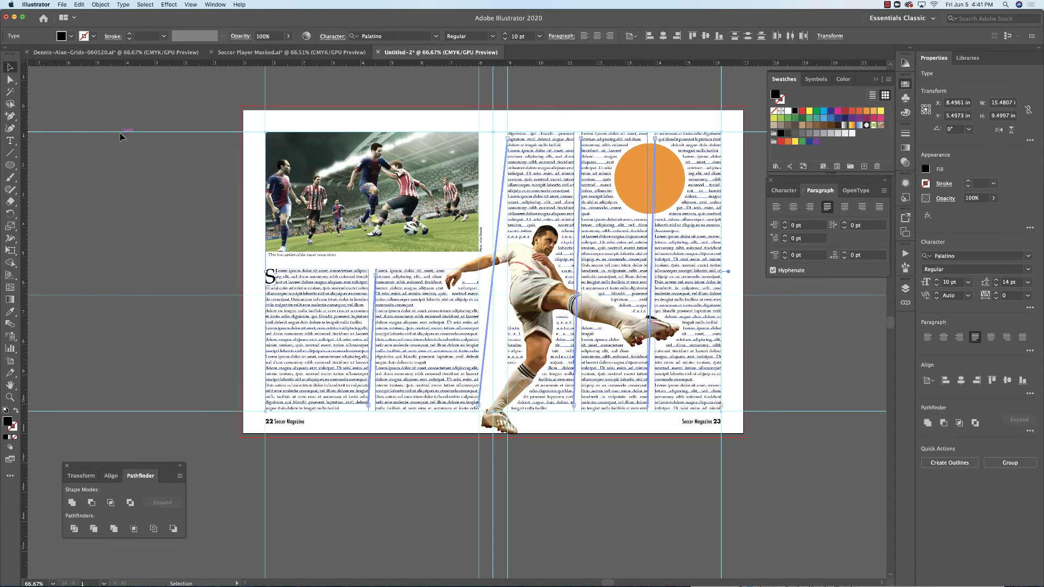
Step: Insert the subhead "SUBHEADS RECAPTURE THE VIEWERS ATTENTION" on its own line after "commodo consequat." in page 22's second column
click(378, 311)
click(378, 311)
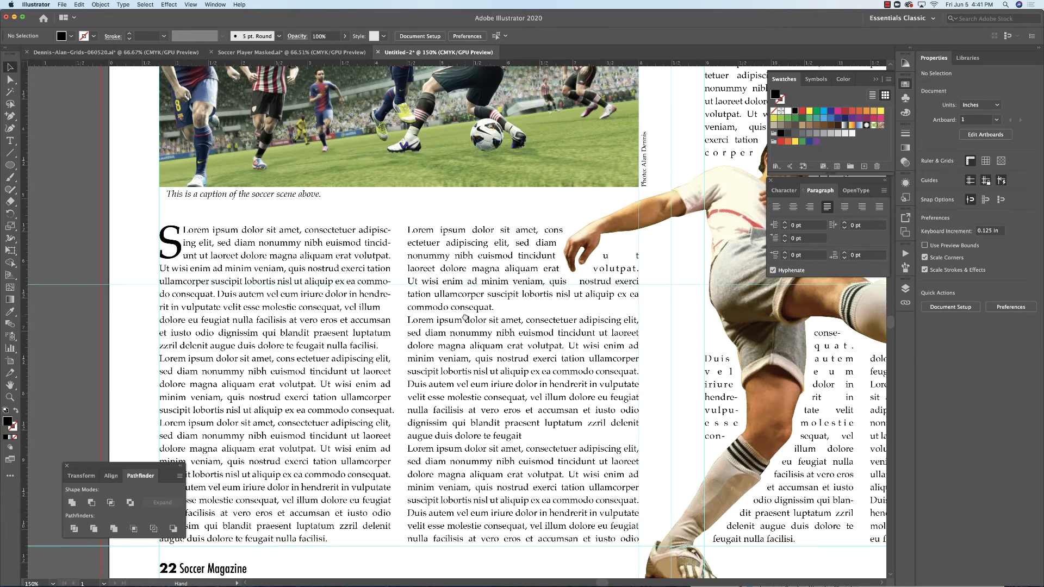
drag(466, 316, 398, 287)
click(399, 281)
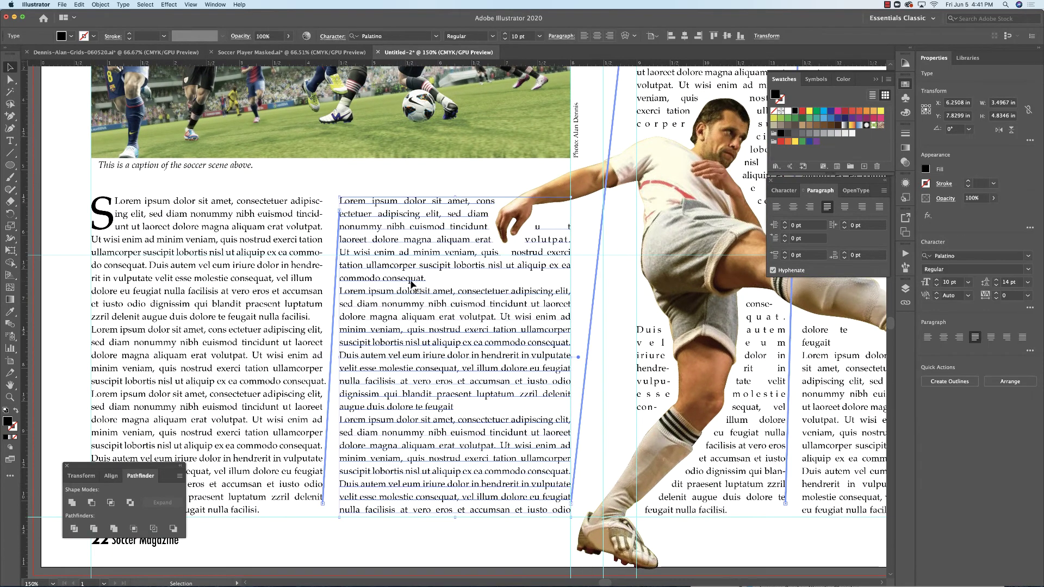
key(t)
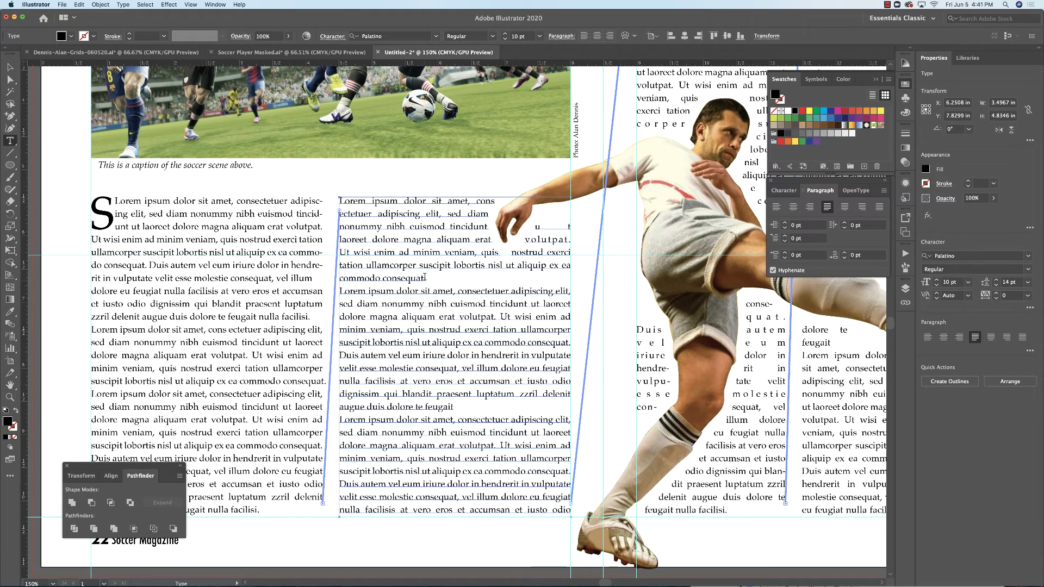
click(426, 278)
text(.)
key(Return)
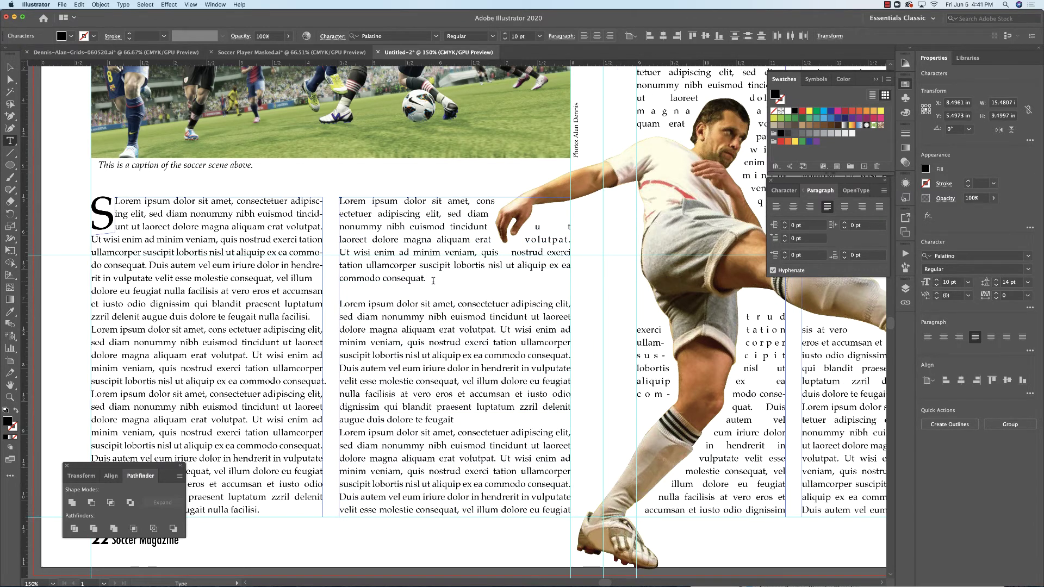
text(SUBHEADS RECAPTURE THE VIEWERS ATTENTION)
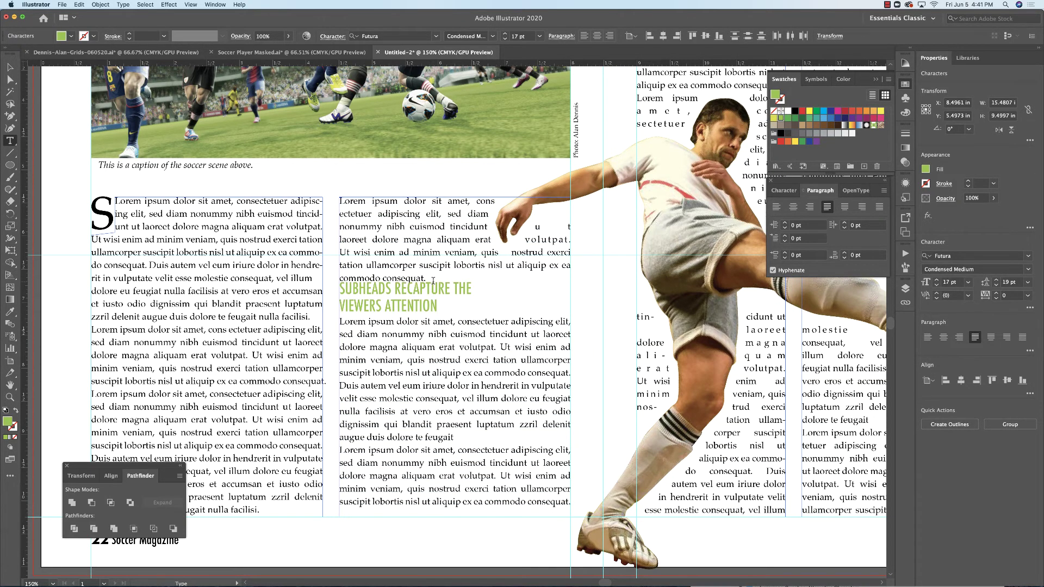
Step: Add a blank line above the green subhead and finish editing the text
click(437, 275)
key(Return)
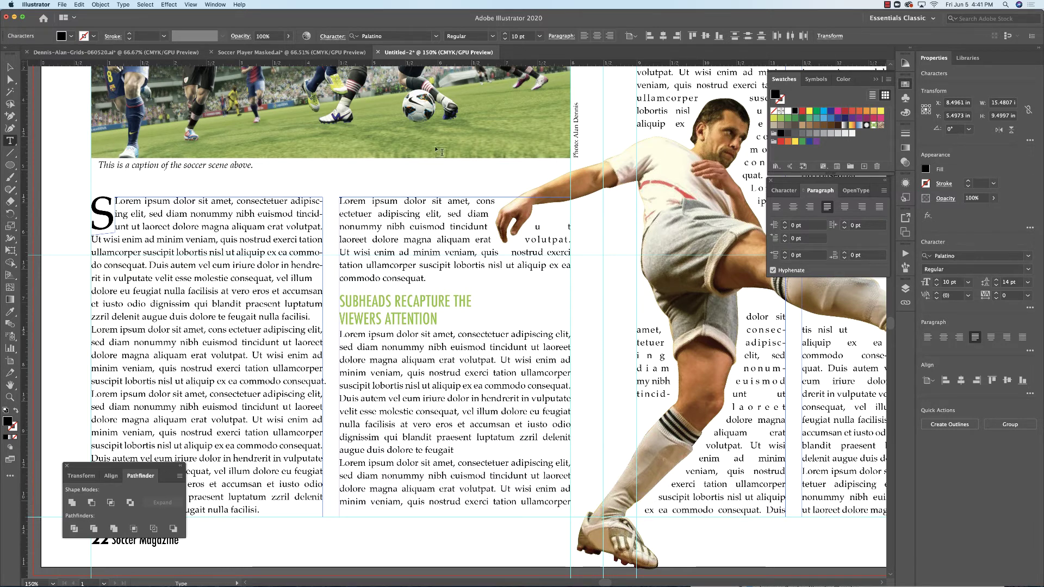
key(v)
click(445, 249)
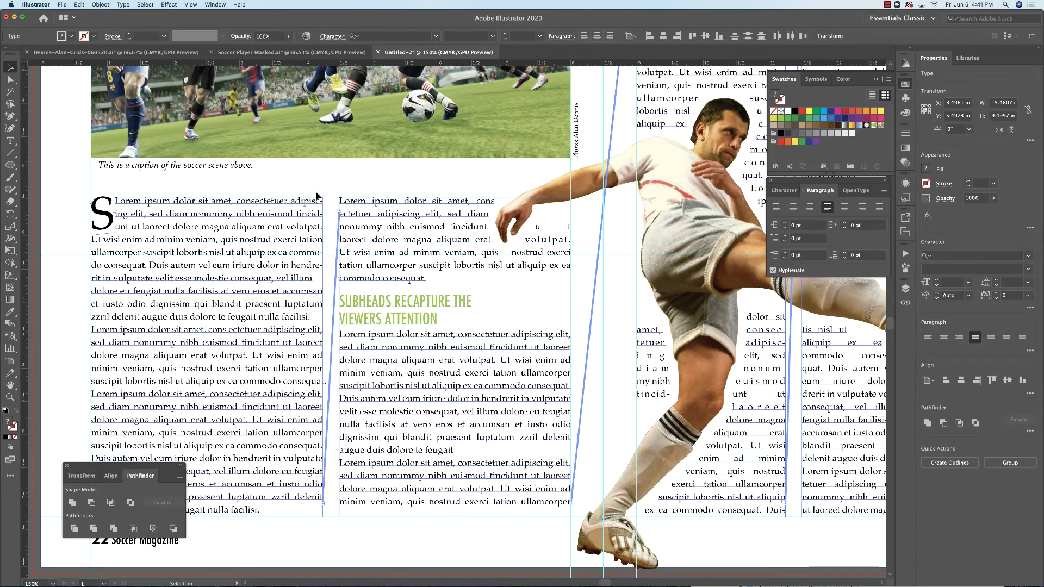
Step: Place a horizontal guide across both pages through the body text below the subhead to compare baselines between columns
drag(445, 248, 331, 221)
drag(313, 191, 304, 191)
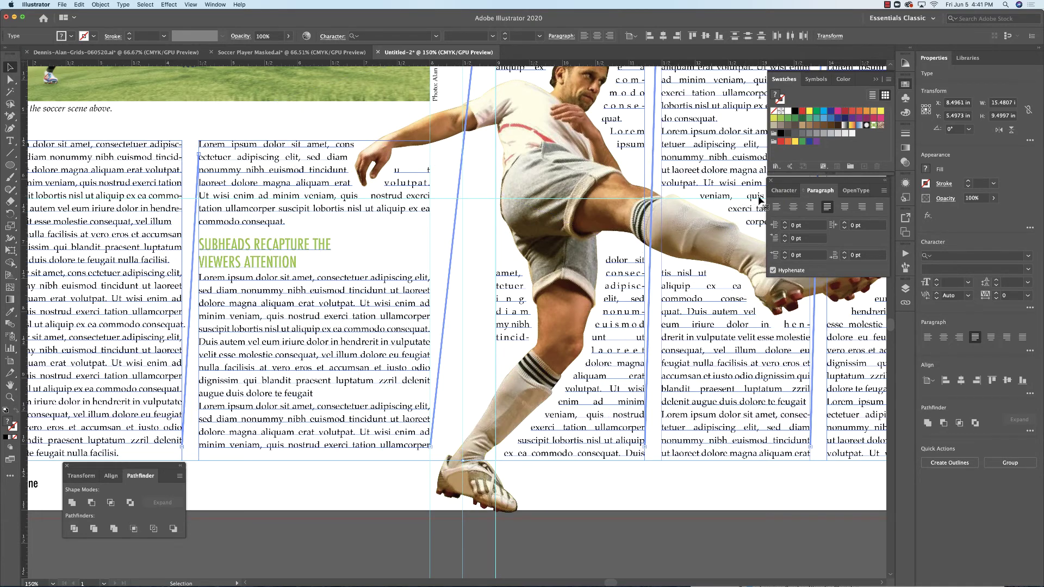
scroll(751, 201, right, 5)
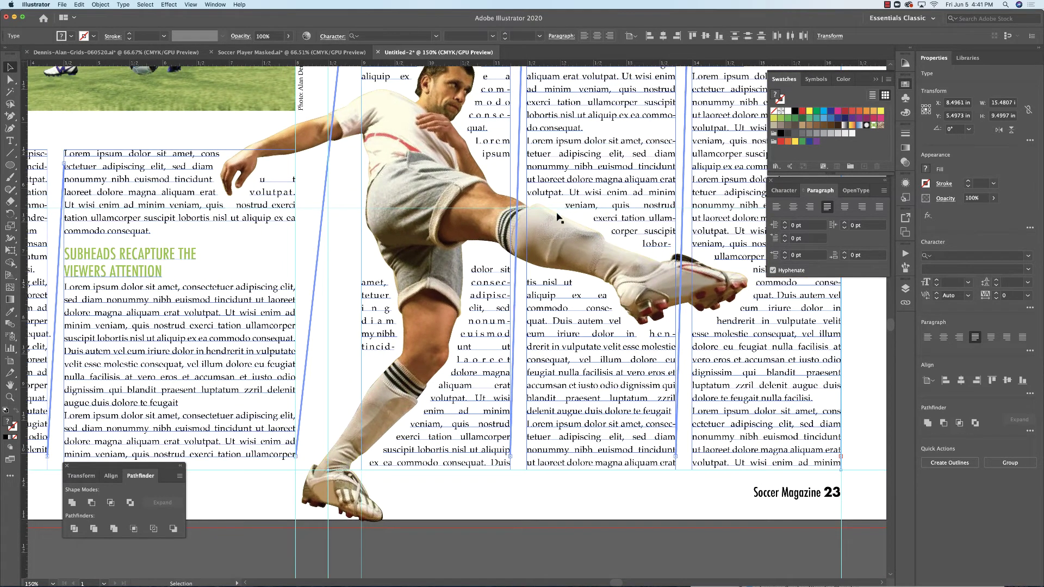
scroll(680, 215, left, 5)
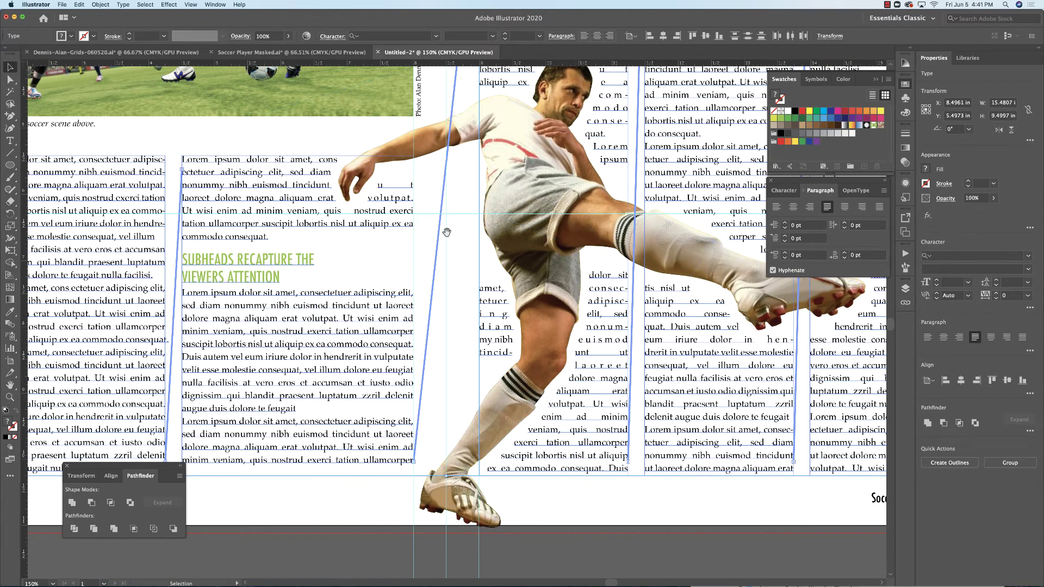
scroll(544, 229, left, 6)
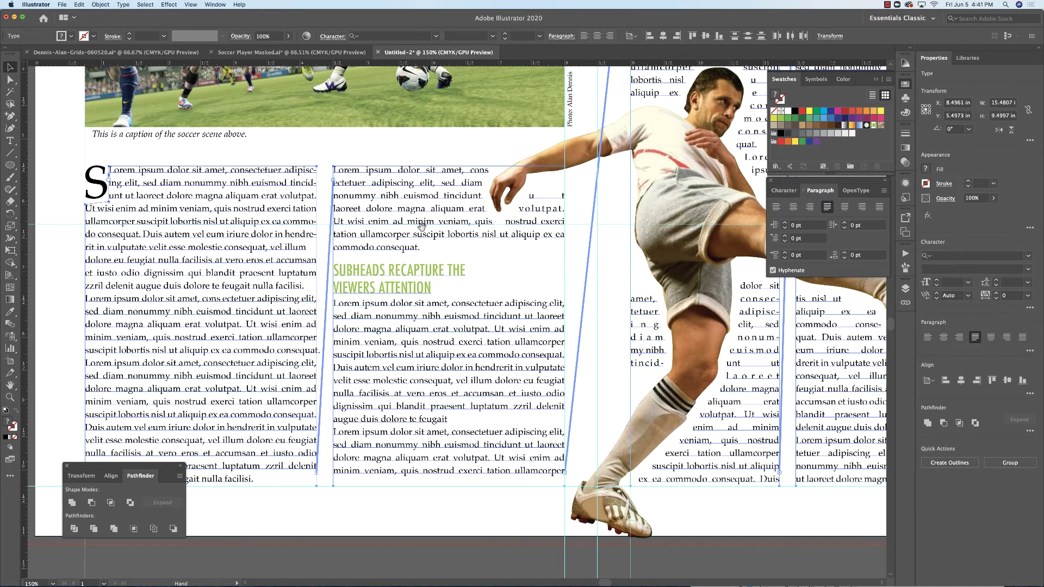
scroll(439, 227, right, 6)
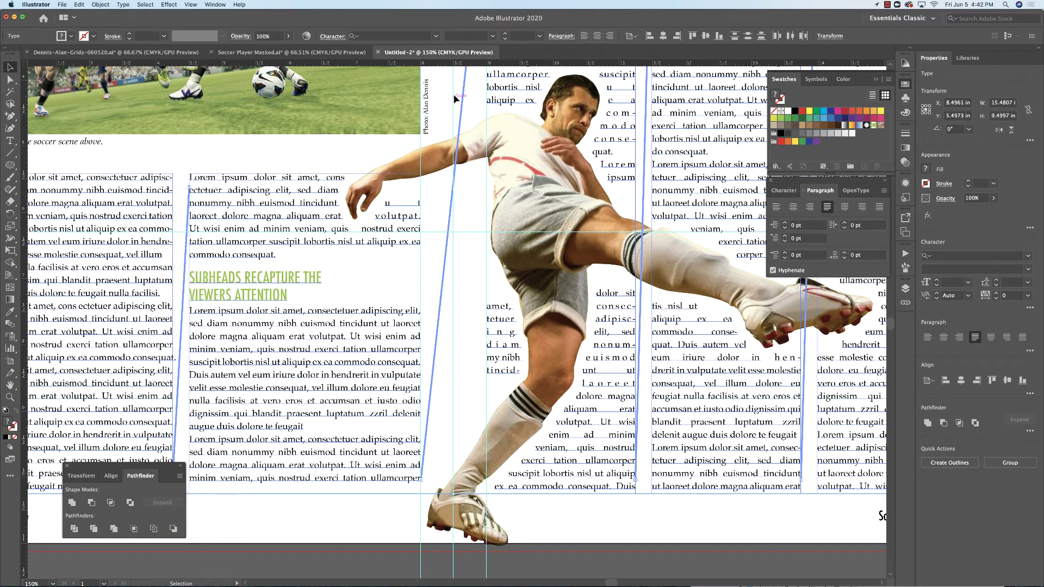
drag(456, 64, 492, 356)
drag(493, 403, 492, 403)
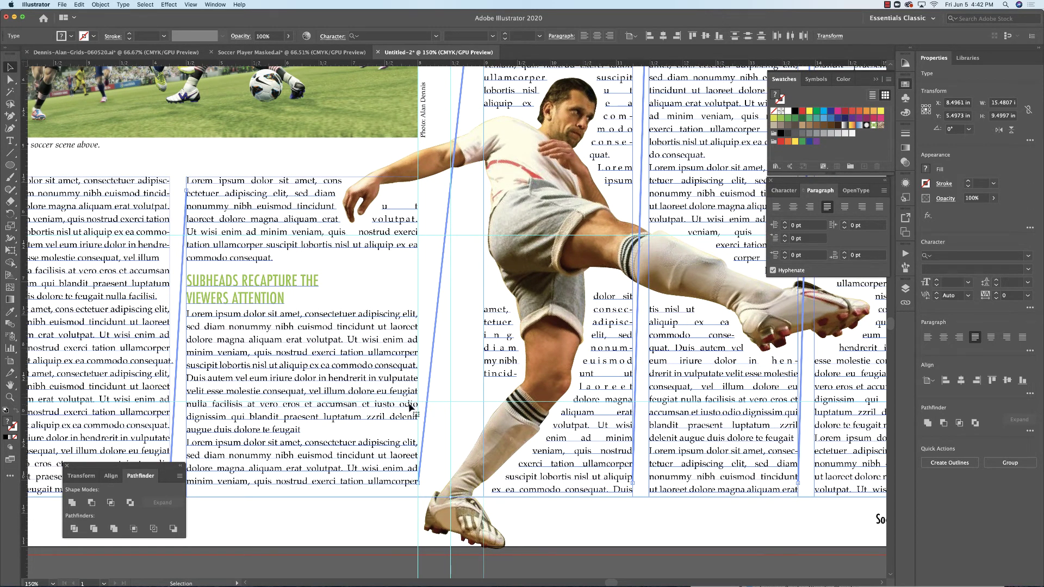
Step: Set the leading of the green subhead's first line, "SUBHEADS RECAPTURE THE", to 22 pt
key(t)
scroll(76, 126, up, 1)
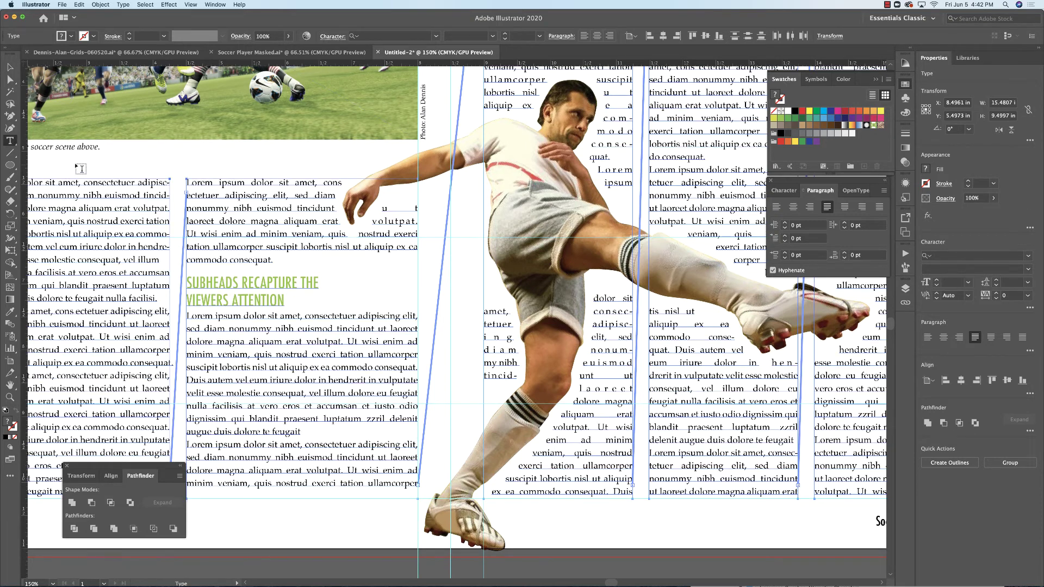
triple_click(245, 280)
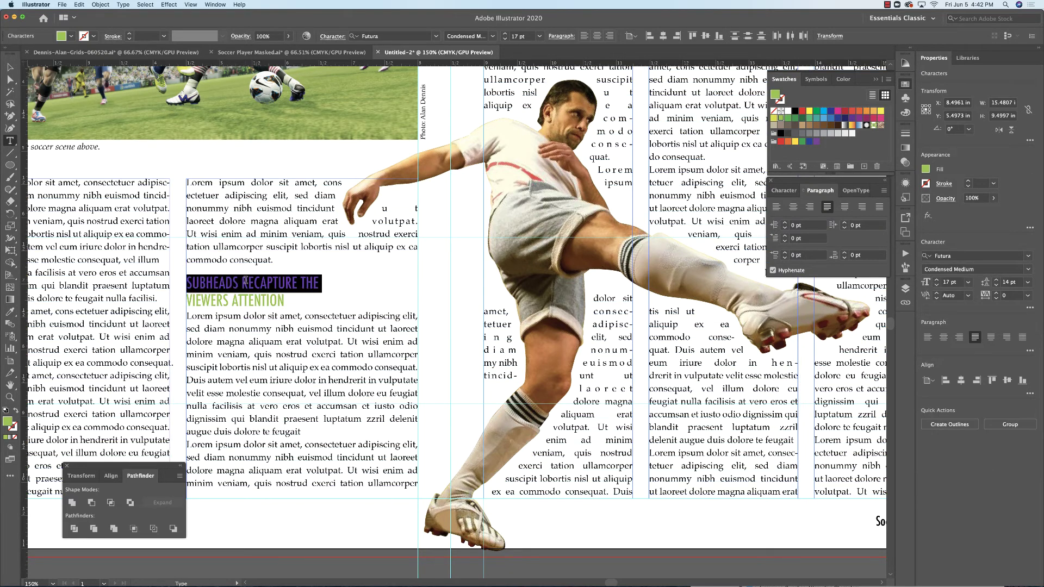
click(788, 191)
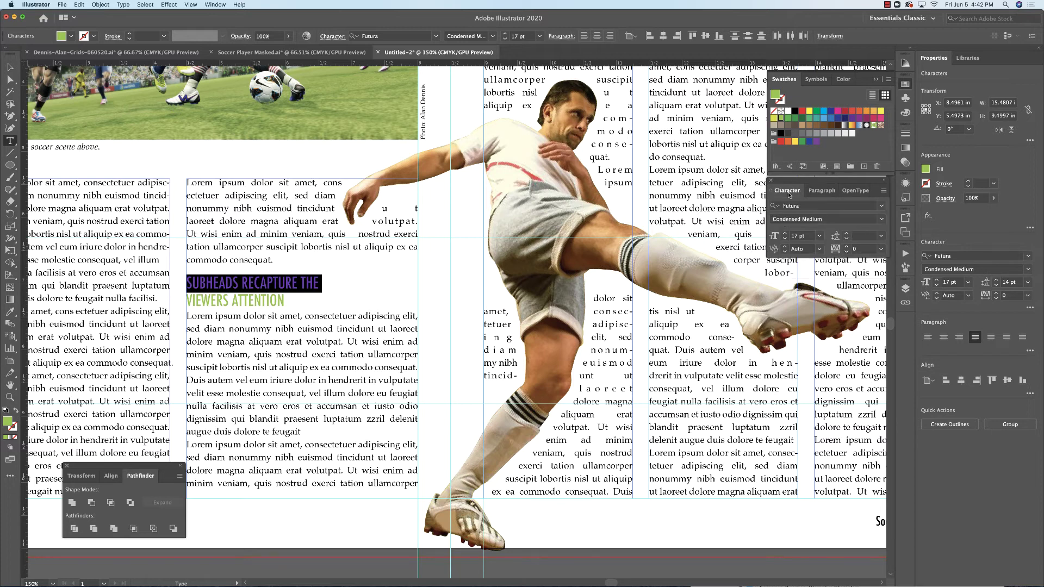
click(269, 280)
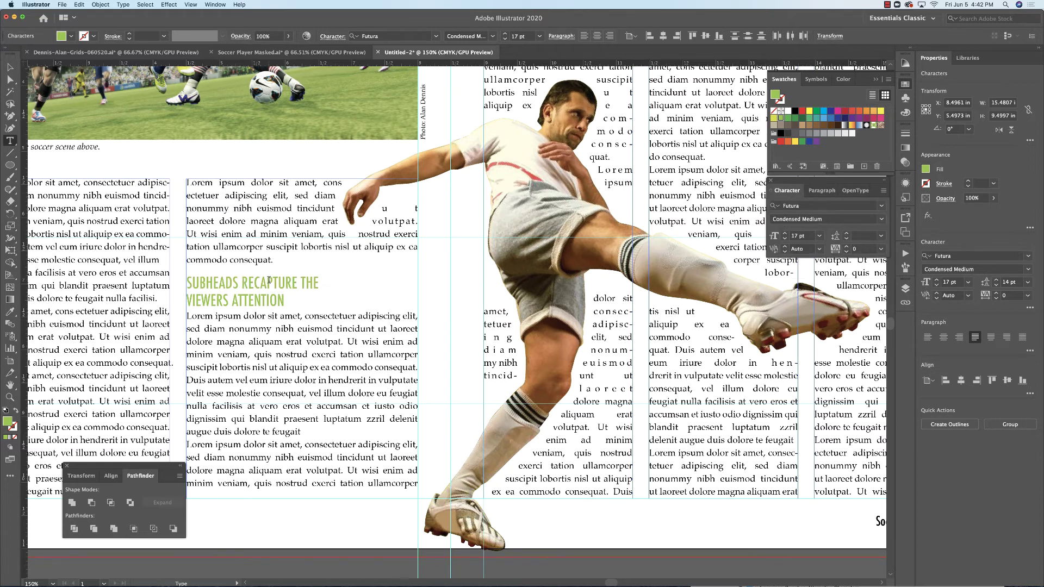
triple_click(296, 282)
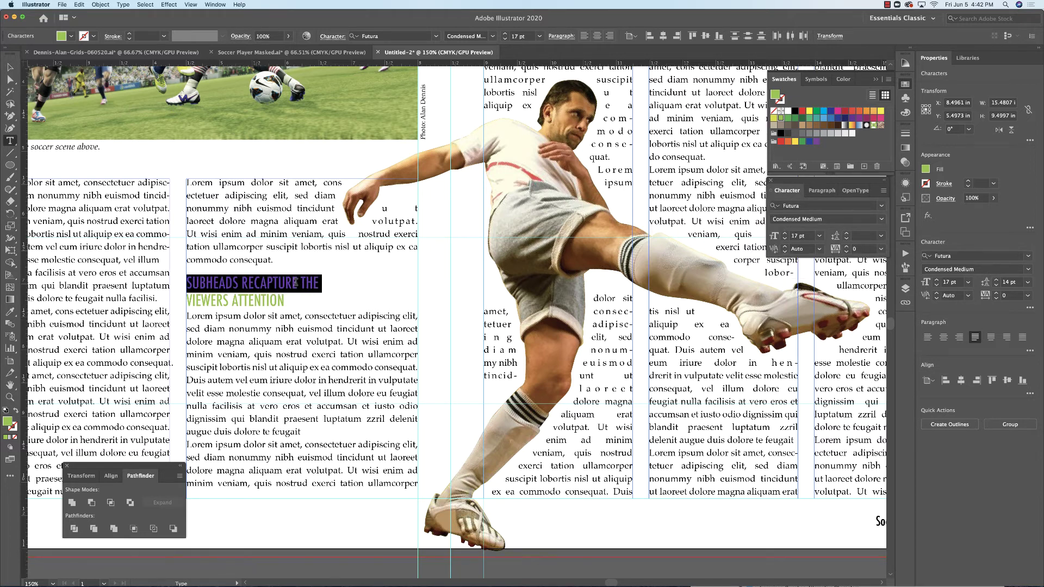
click(846, 234)
click(847, 234)
click(846, 234)
click(846, 234)
click(847, 234)
click(847, 233)
click(847, 234)
click(847, 234)
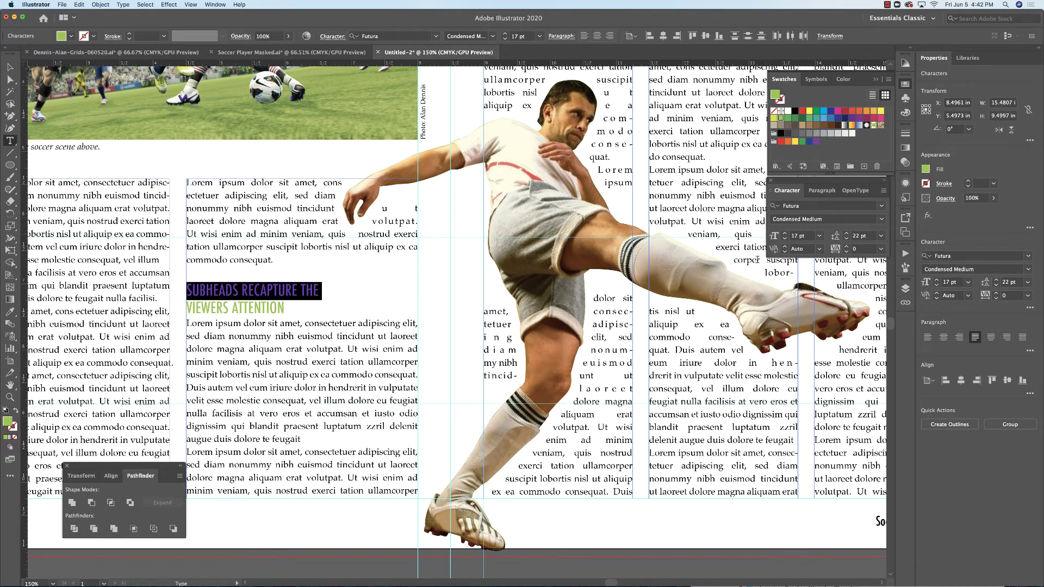
Step: Reduce the leading of the subhead's first line, "SUBHEADS RECAPTURE THE", to 17 pt
click(284, 285)
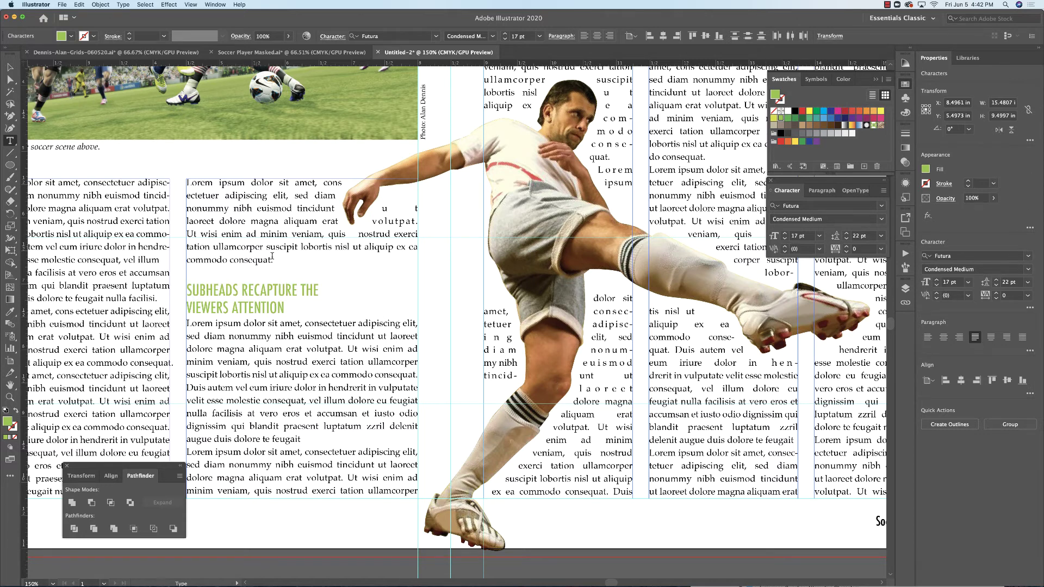
triple_click(250, 290)
click(847, 239)
click(847, 239)
click(847, 240)
click(847, 239)
click(847, 239)
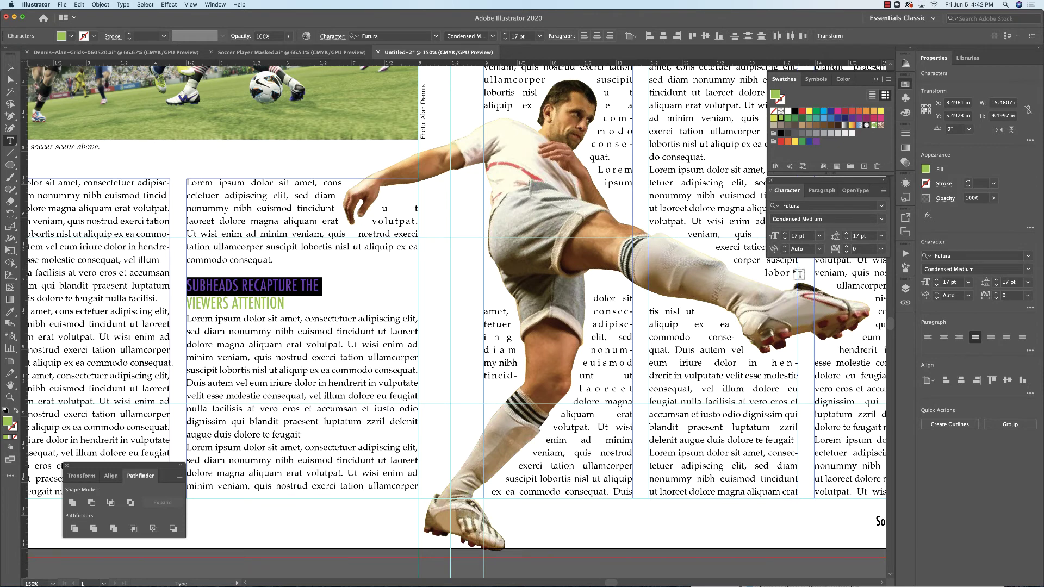
click(847, 234)
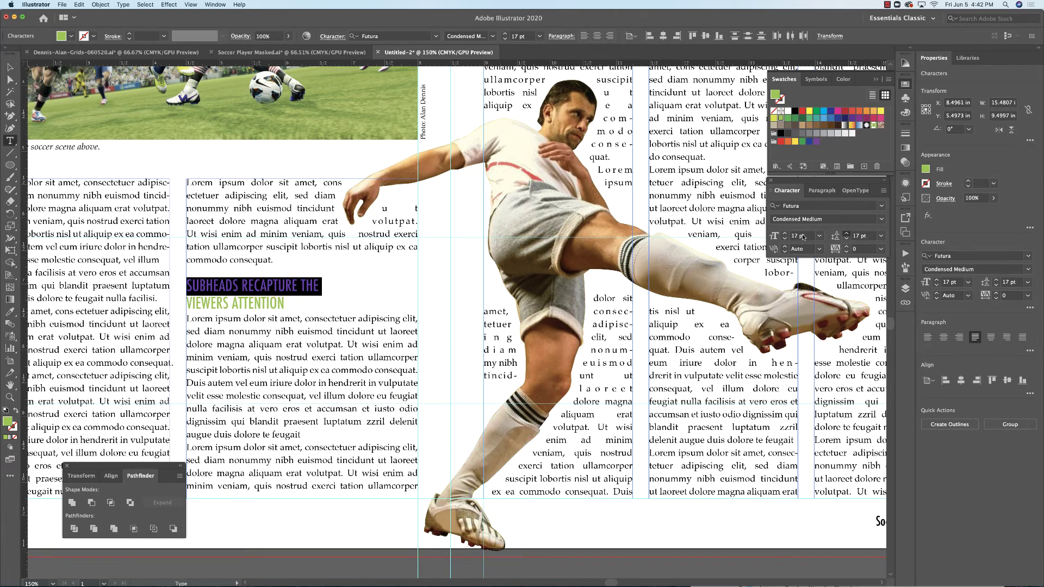
Step: Set the leading of the subhead's second line, "VIEWERS ATTENTION", to 23 pt and deselect the text
triple_click(257, 306)
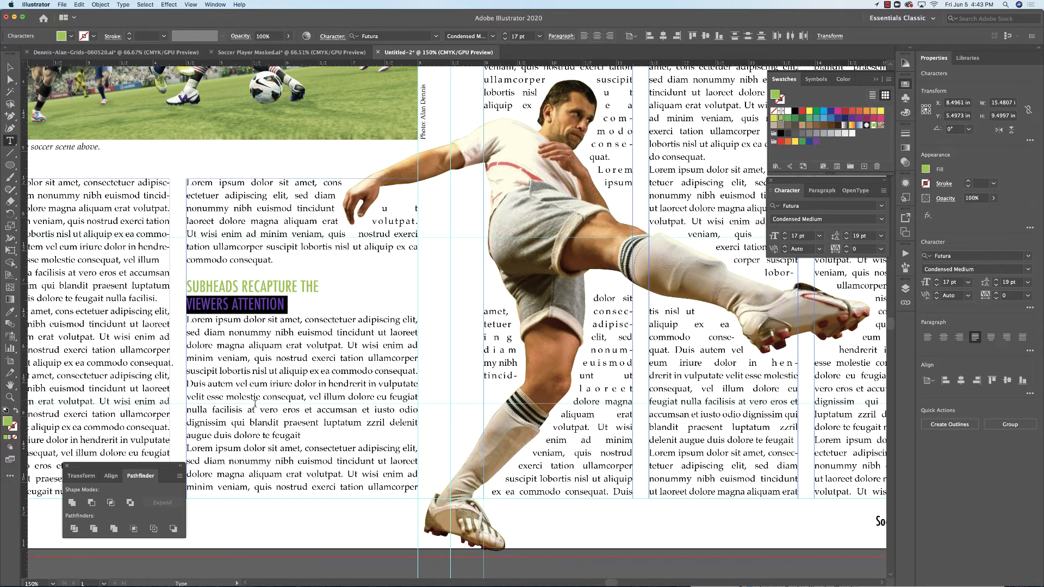
scroll(759, 342, right, 2)
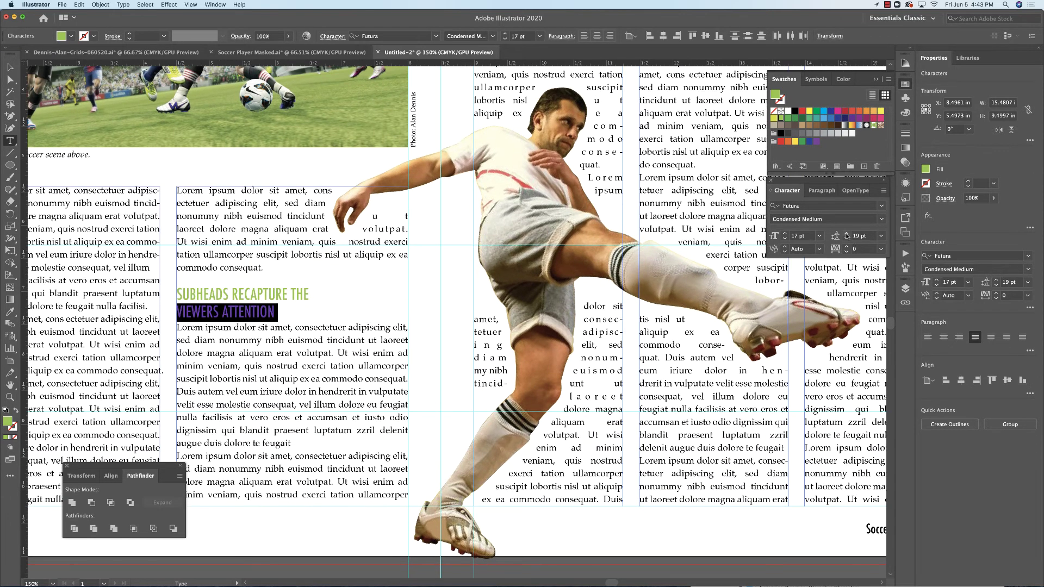
click(847, 233)
click(847, 233)
click(847, 233)
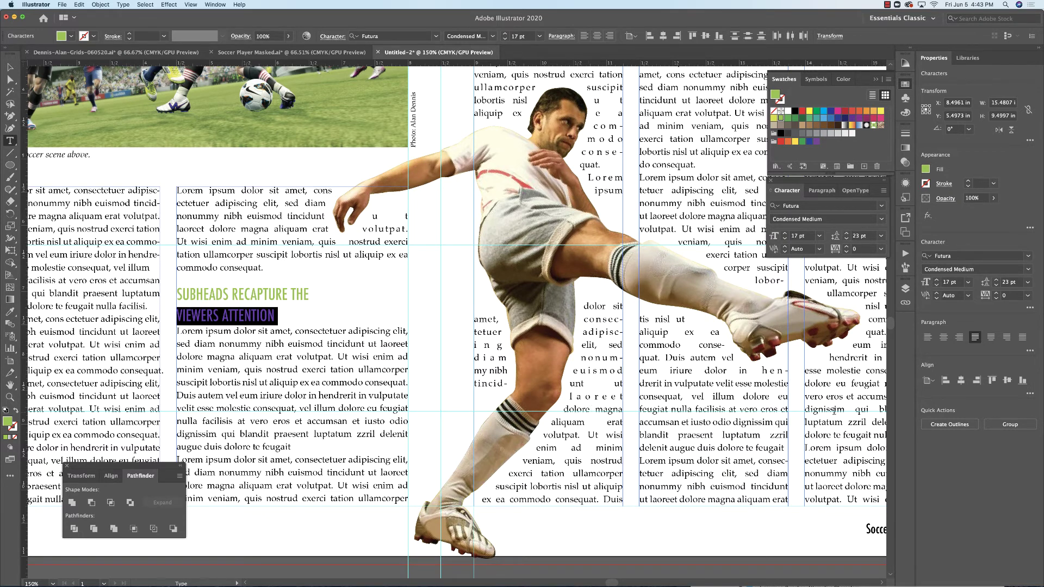
click(10, 66)
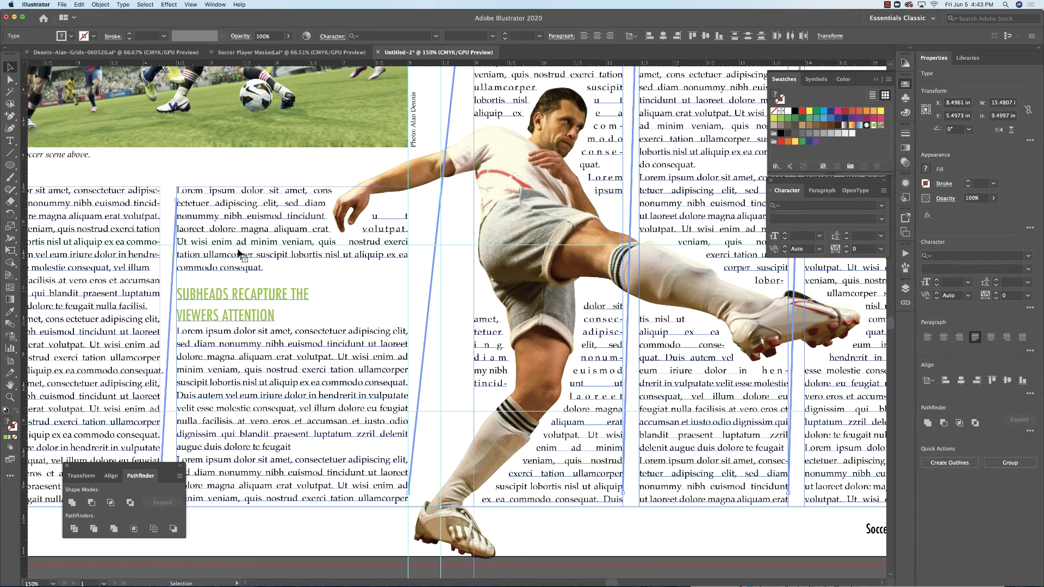
click(316, 273)
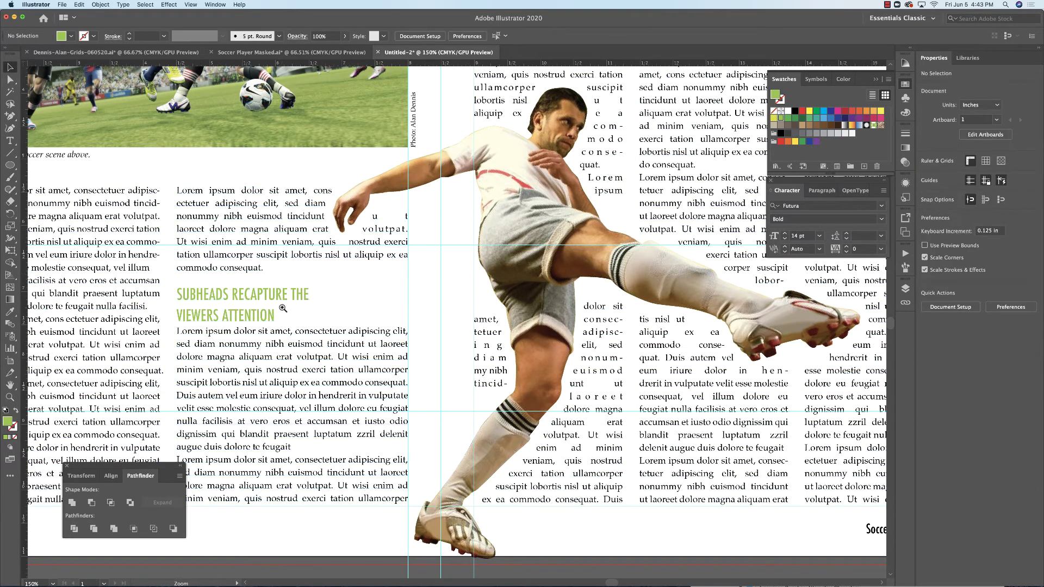
Step: Copy the pull quote text from the finished grids layout into Untitled-2 and place it over the orange circle
alt+super+click(282, 306)
alt+super+click(438, 326)
scroll(435, 337, right, 3)
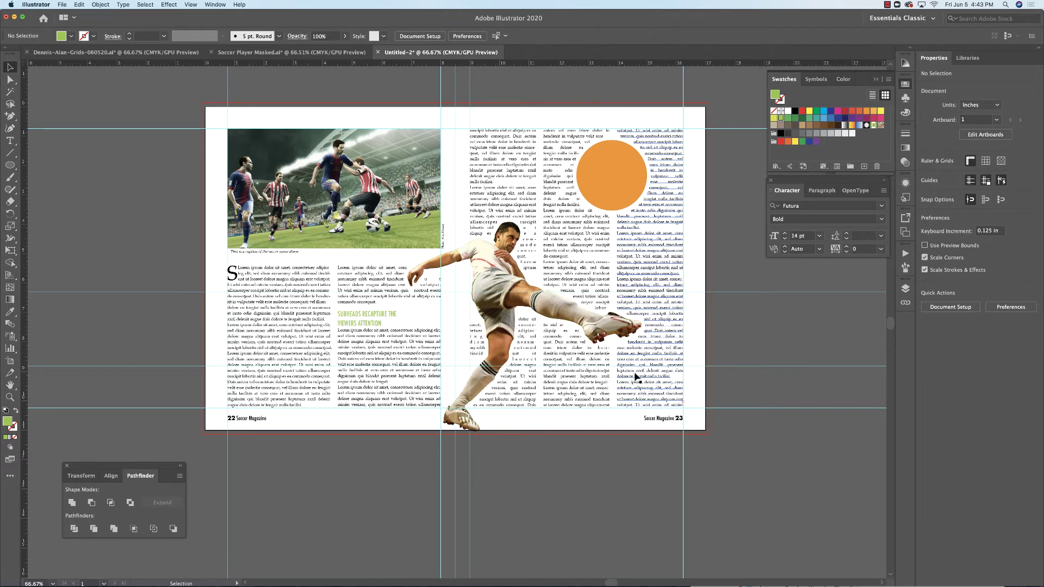
click(175, 53)
click(625, 190)
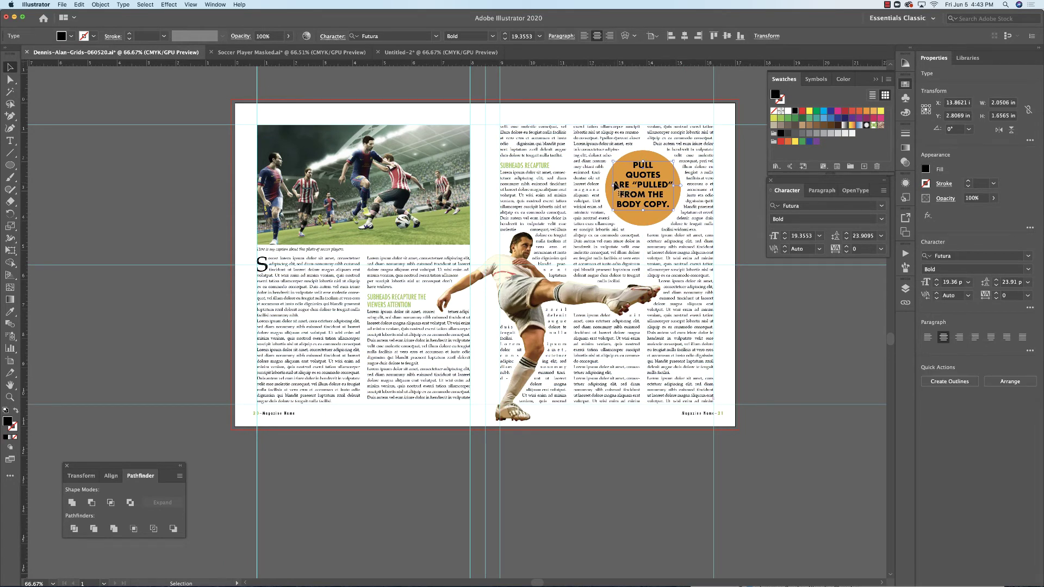
key(a)
key(ctrl+Tab)
key(ctrl+Tab)
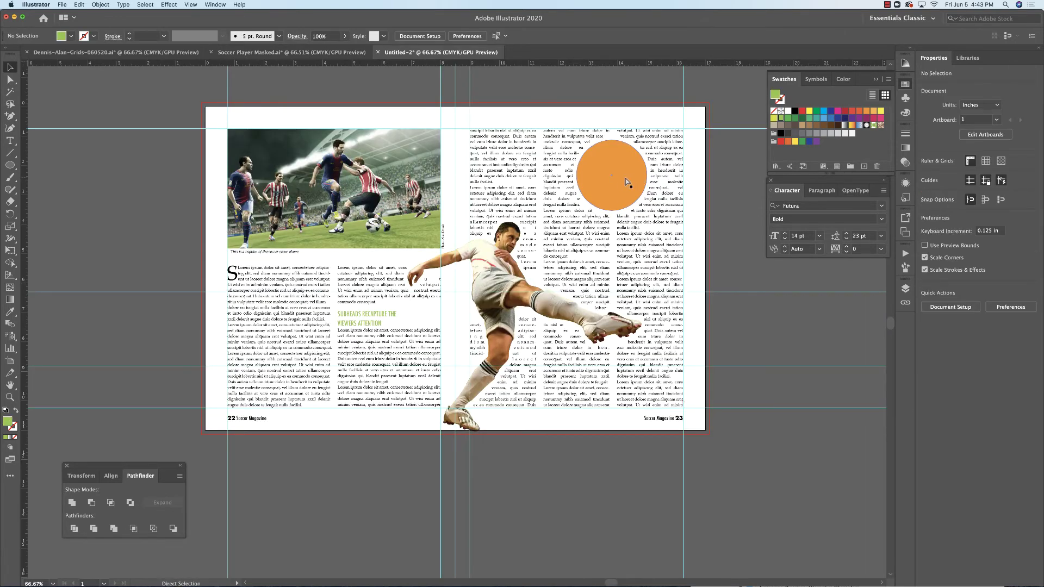
key(ctrl+v)
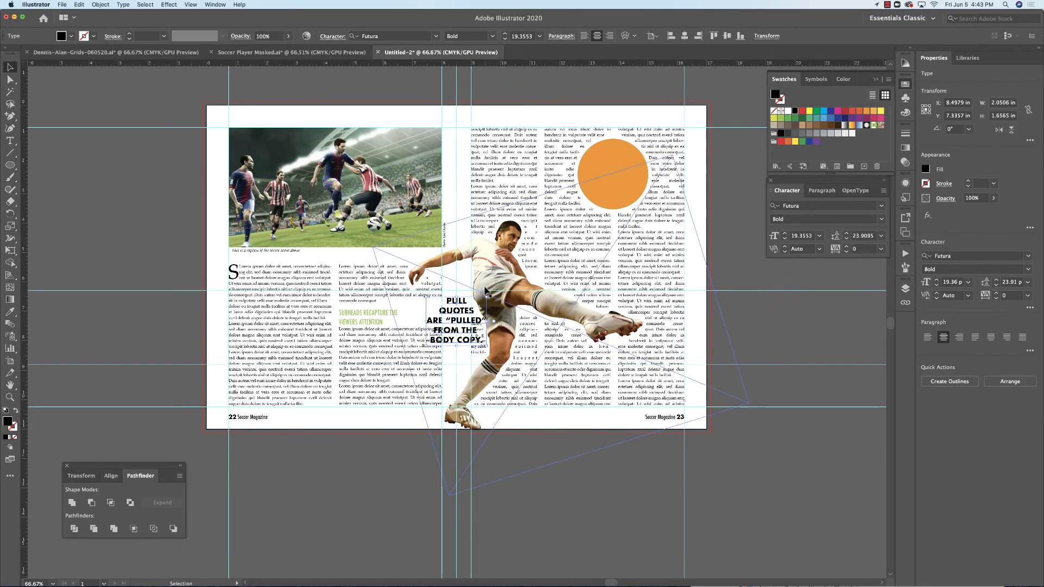
drag(489, 289, 625, 152)
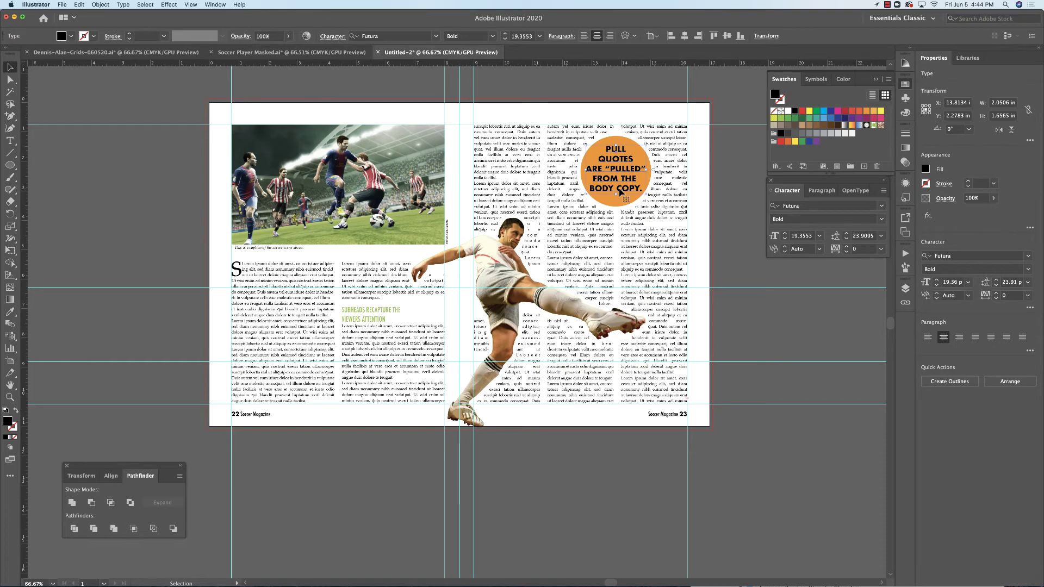
Step: Break the pull quote so "COPY." sits on its own line, and recolour the quote text white
key(t)
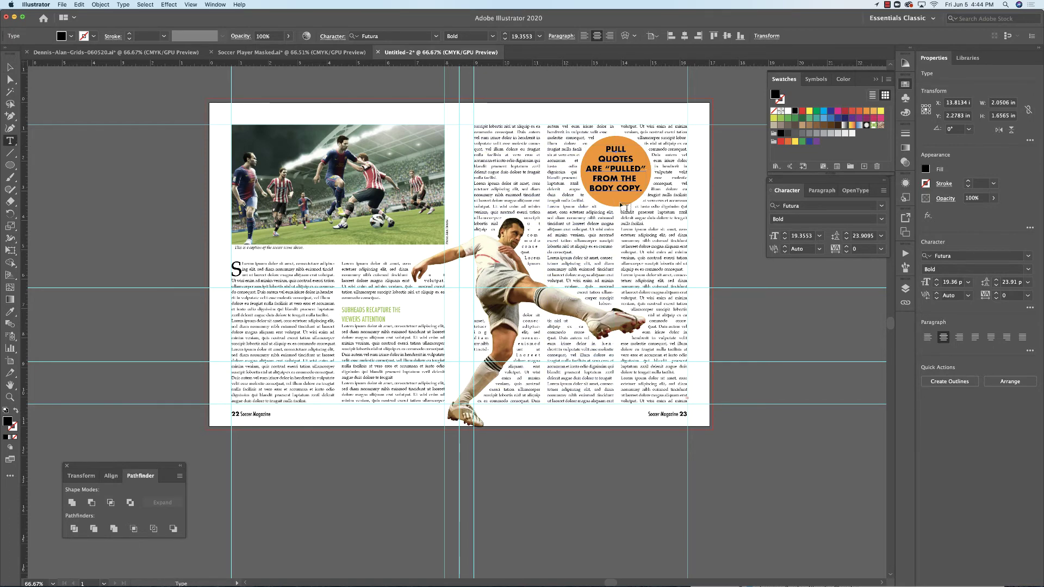
click(614, 188)
key(Return)
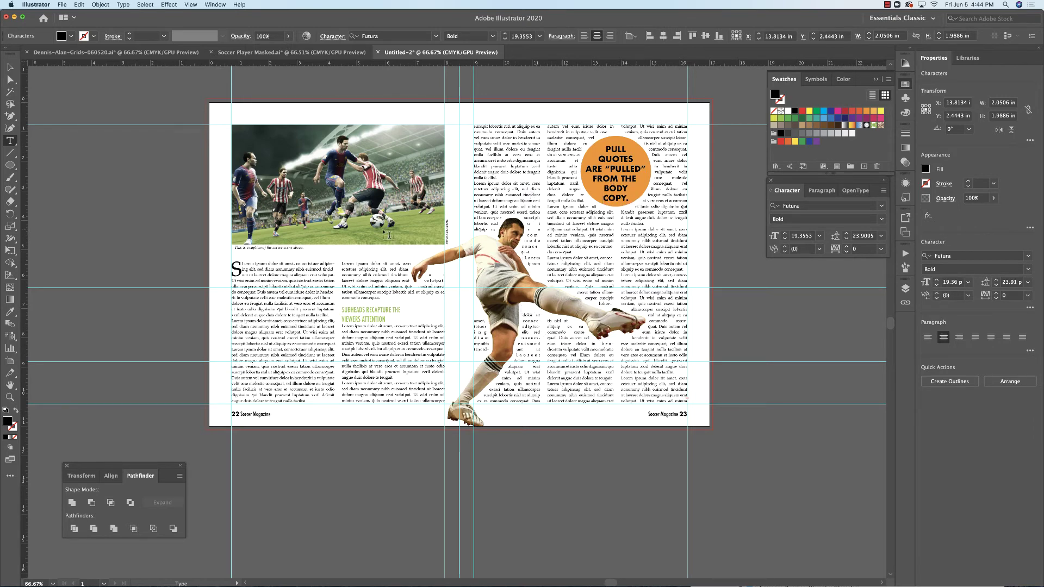
click(10, 67)
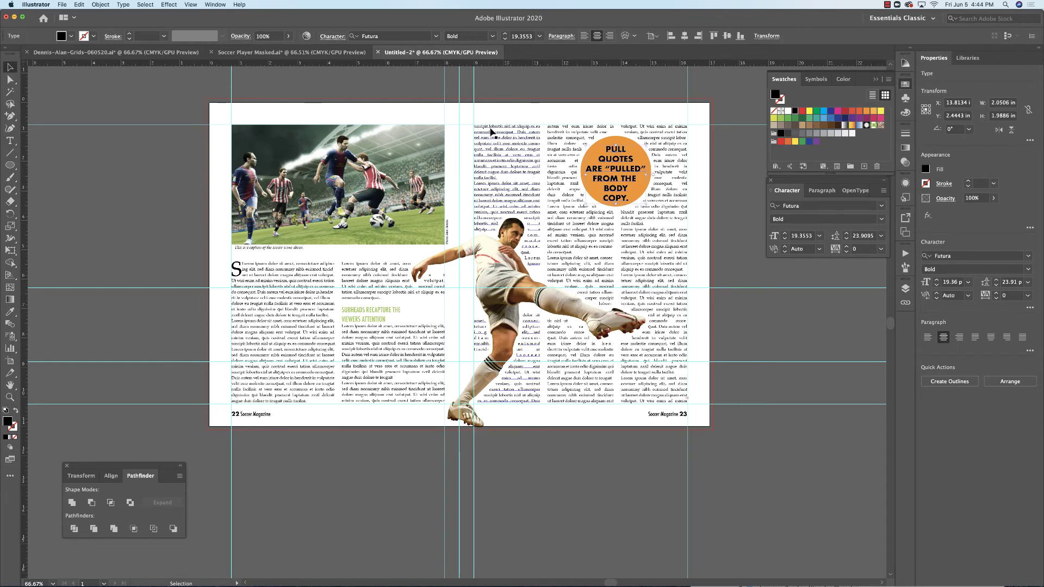
click(727, 109)
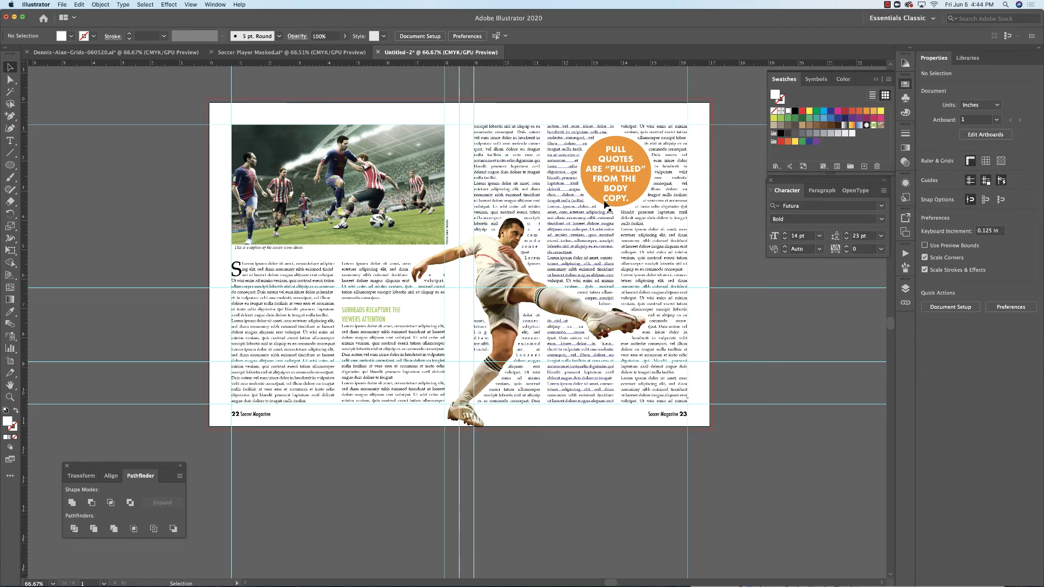
Step: Insert "eta ov" after "illum" and an "l" after "molestie" in page 23's middle column beside the orange circle
click(609, 178)
click(494, 277)
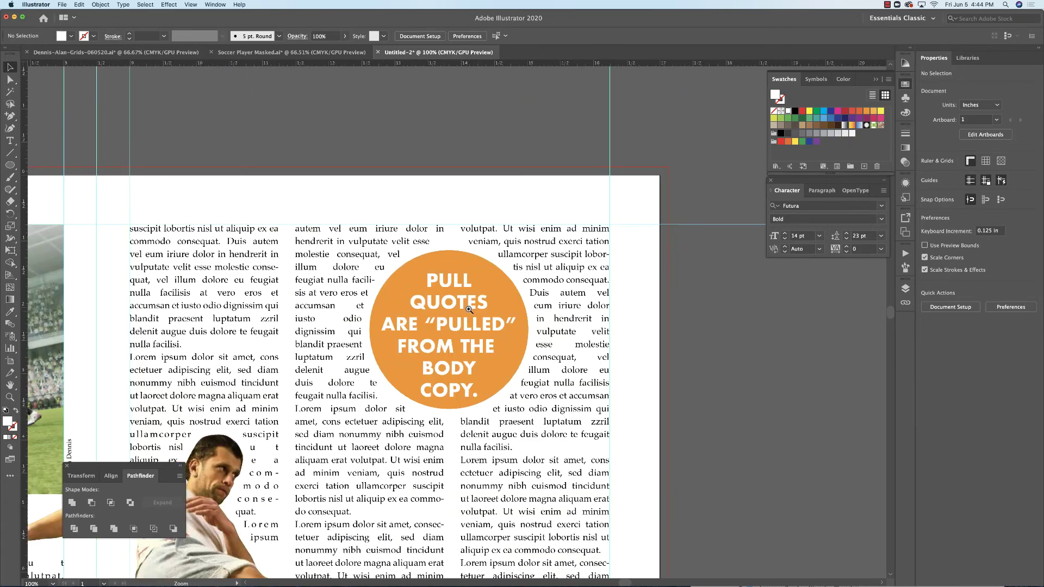
click(468, 310)
drag(446, 302, 564, 267)
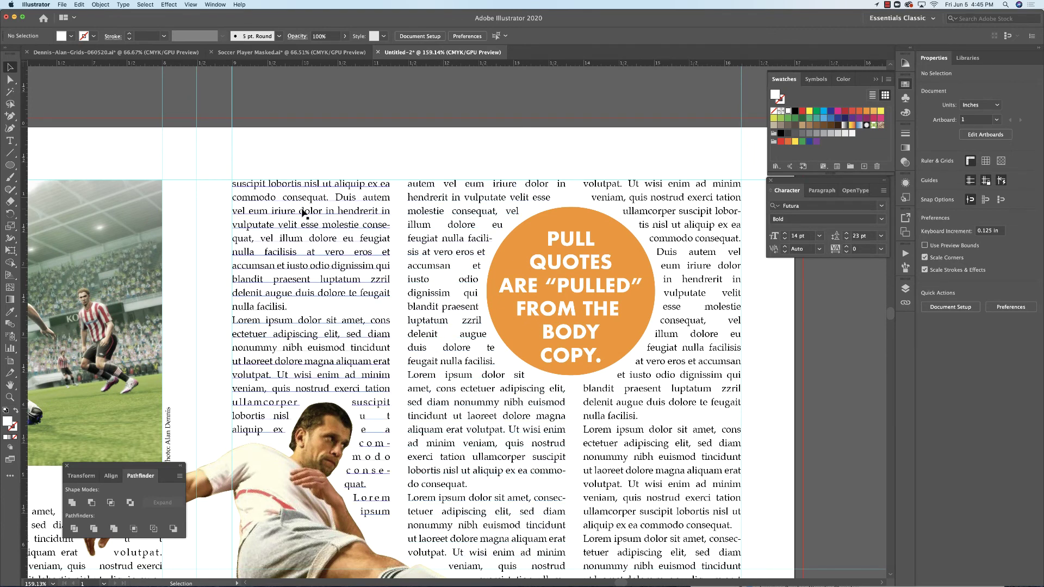
click(15, 142)
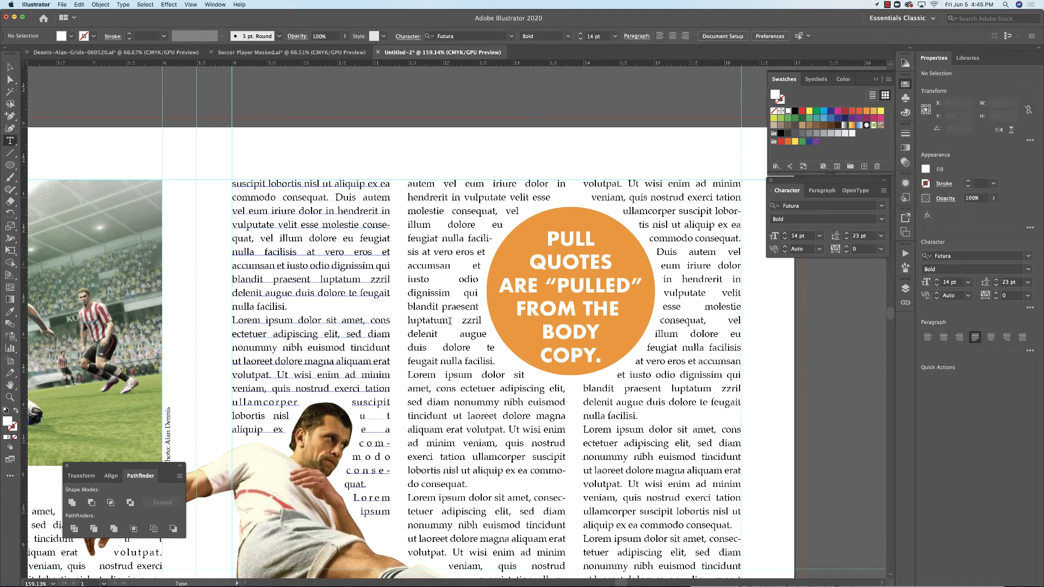
click(434, 223)
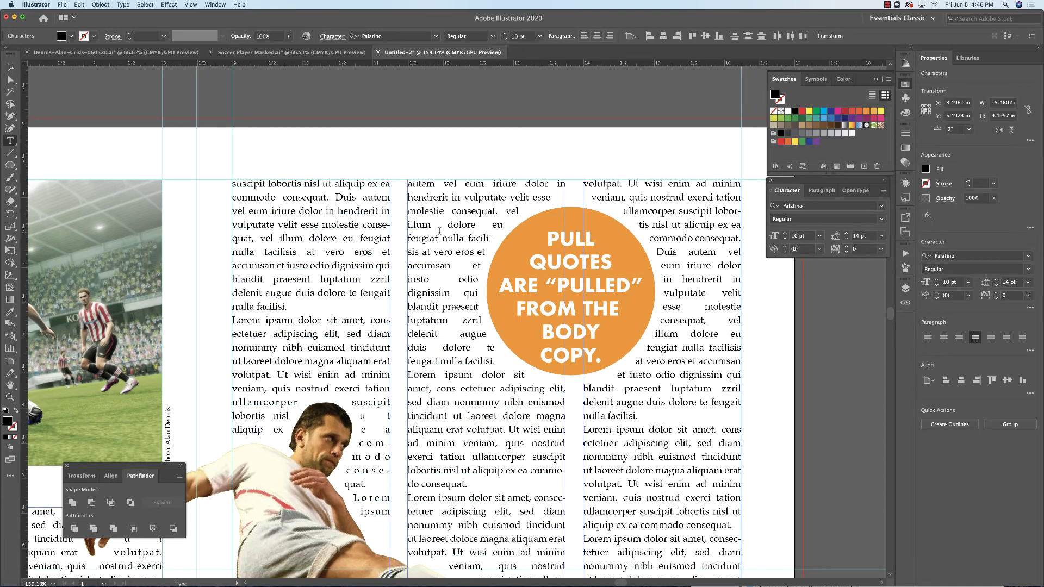
text(eta ov)
click(445, 211)
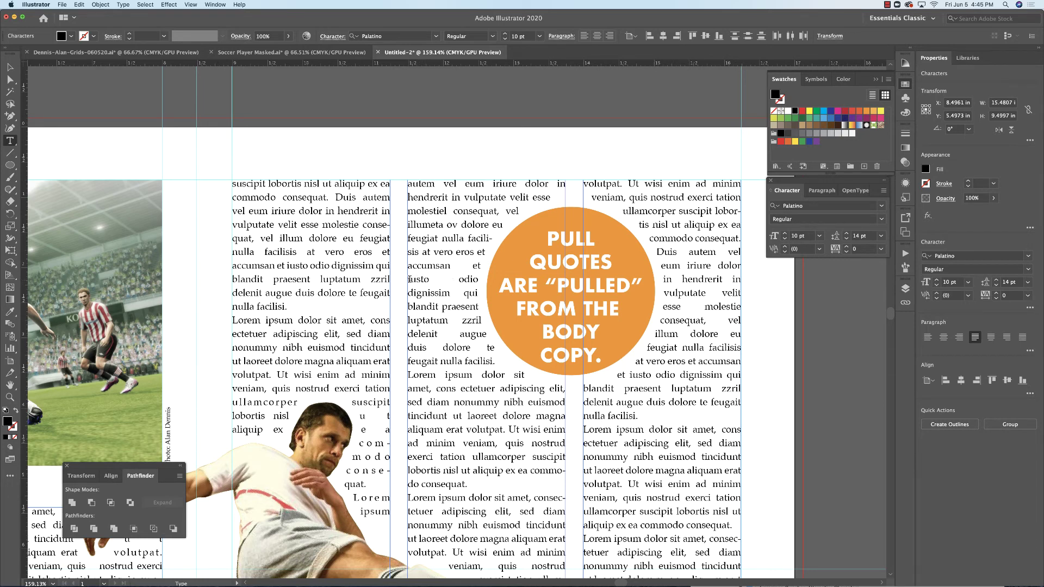
Step: Set the tracking of "feugiat nulla" beside the orange circle to 200
drag(408, 279, 479, 279)
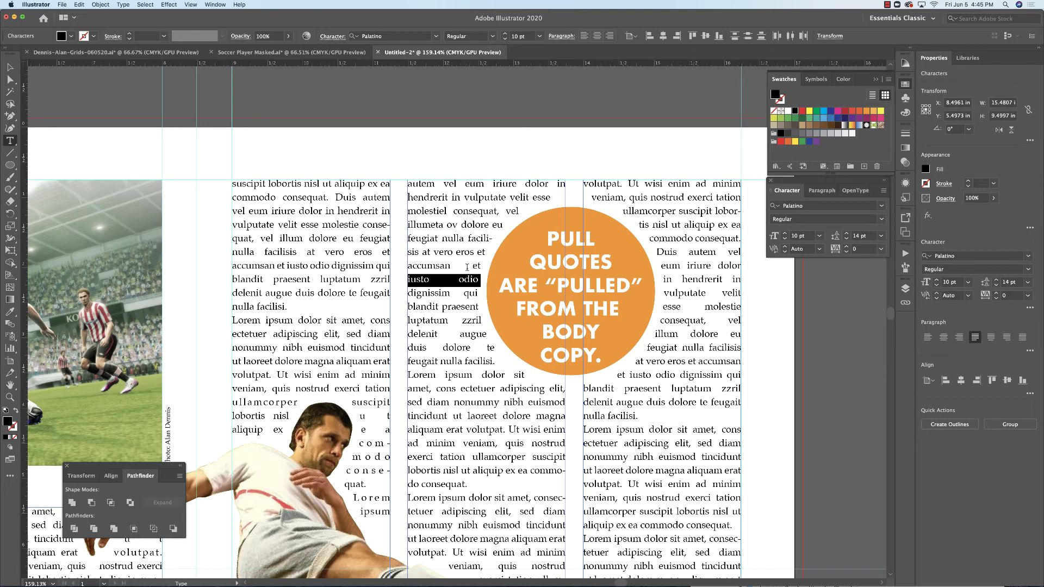
click(475, 265)
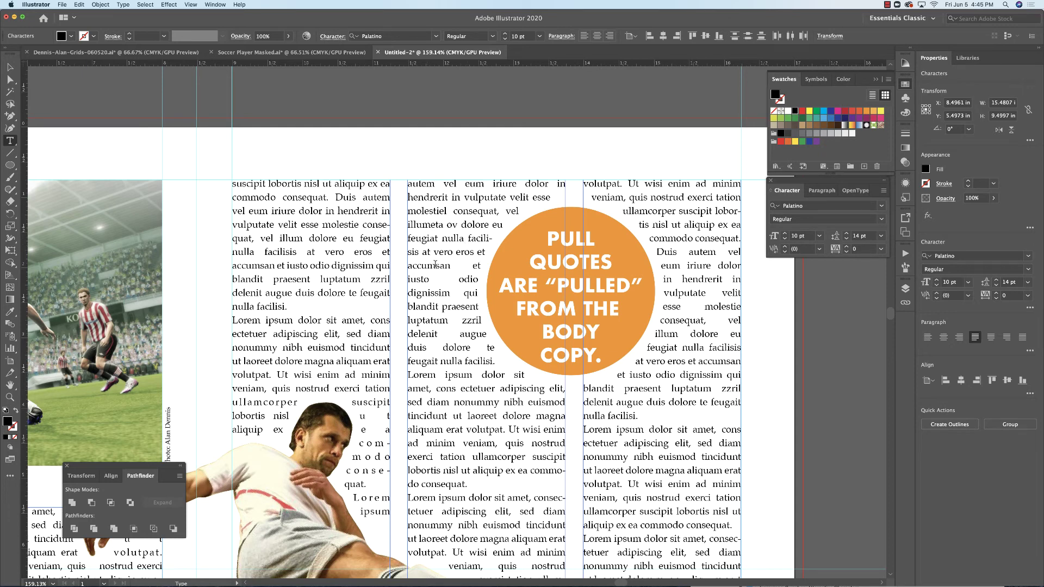
drag(409, 239, 462, 237)
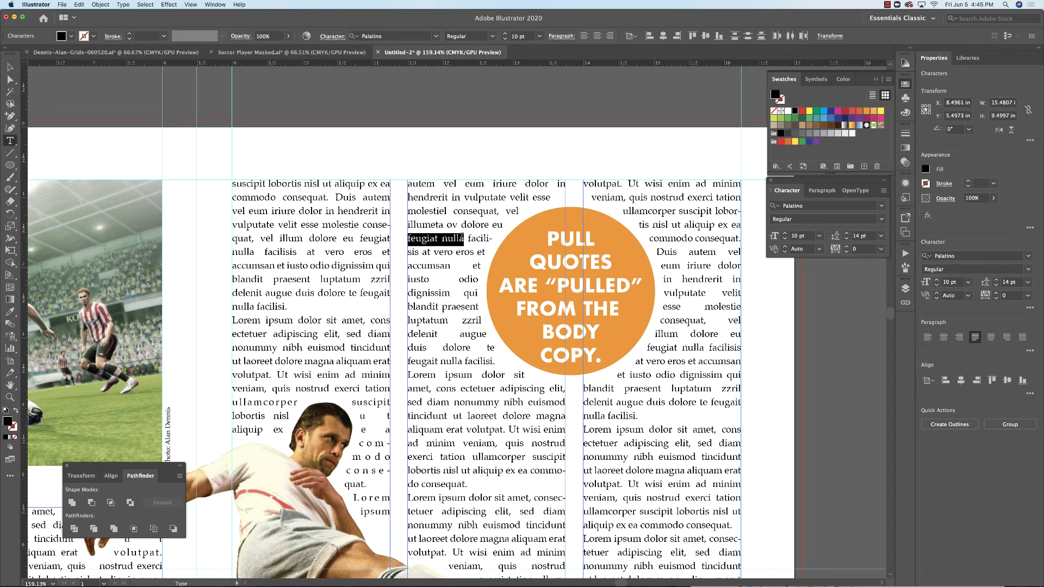
click(881, 249)
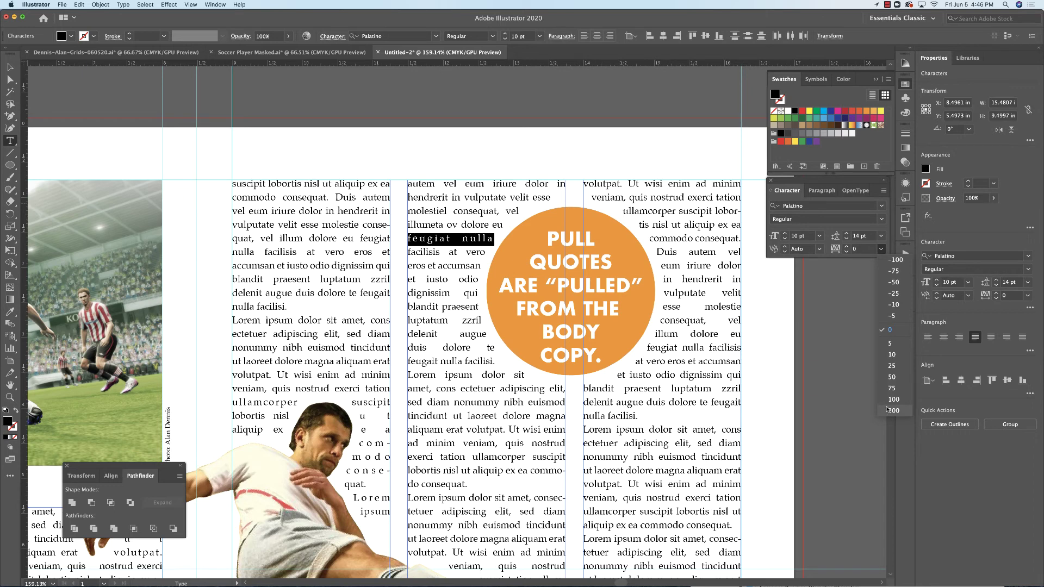
click(892, 411)
click(412, 235)
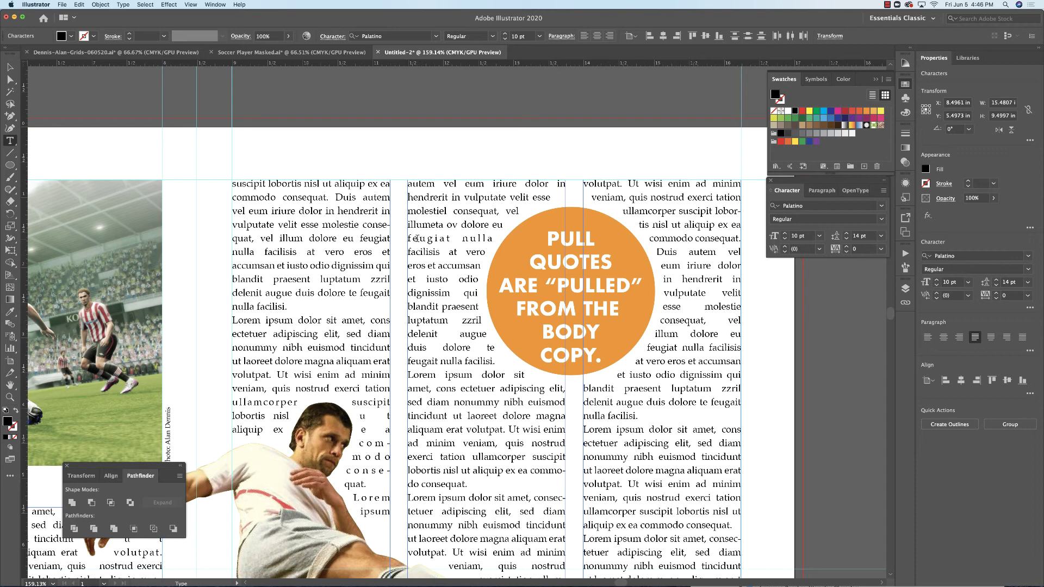
Step: Try tracking of -100 on the line "illumeta ov dolore eu" beside the orange circle, undoing the change
drag(409, 225, 503, 225)
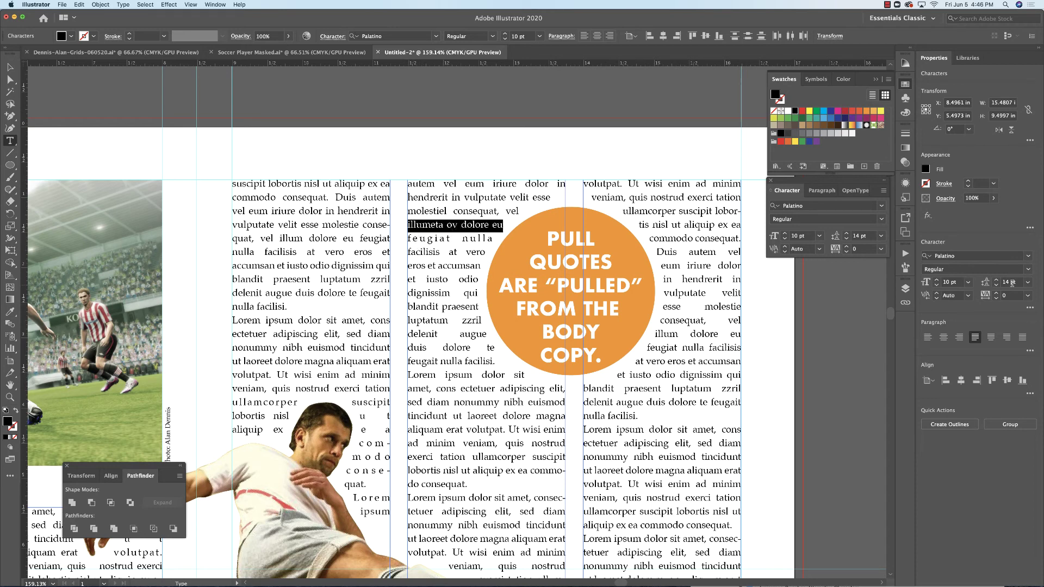
click(1028, 296)
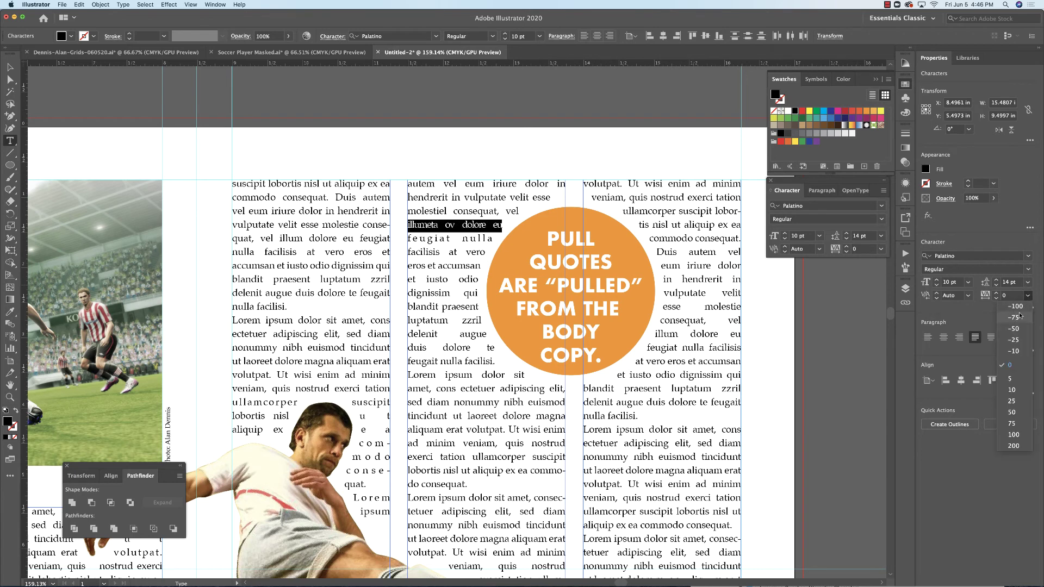
click(1017, 307)
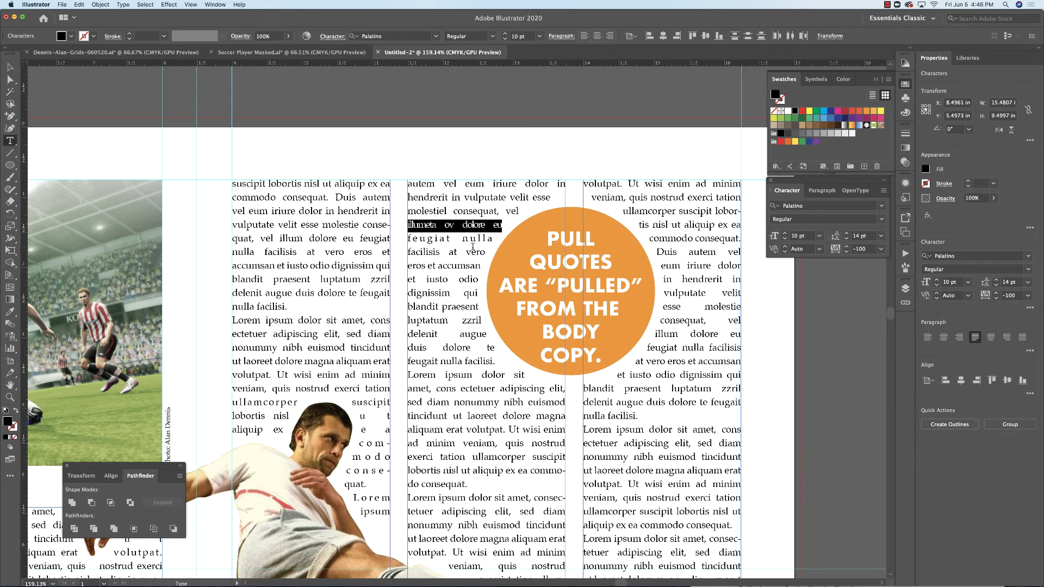
key(super+z)
key(Escape)
click(175, 106)
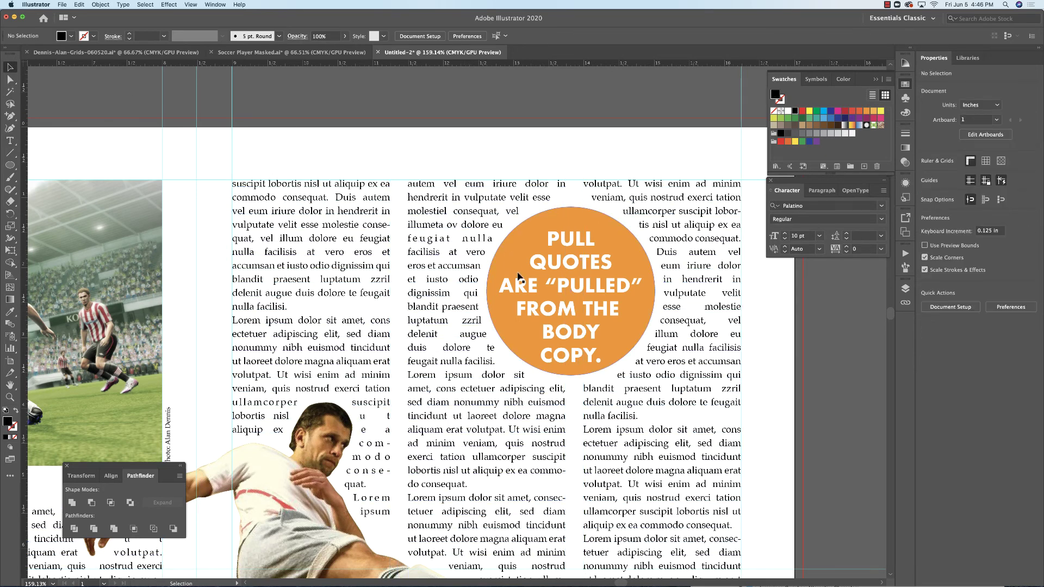
Step: Try the orange circle and its pull quote slightly lower over the columns, and move them back up to their original position
drag(501, 297, 507, 229)
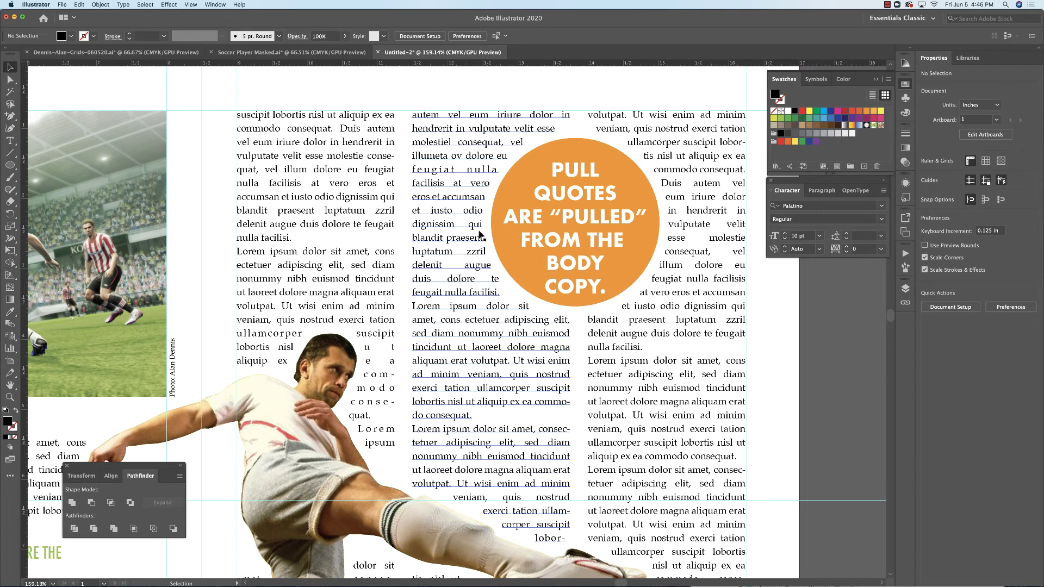
click(508, 234)
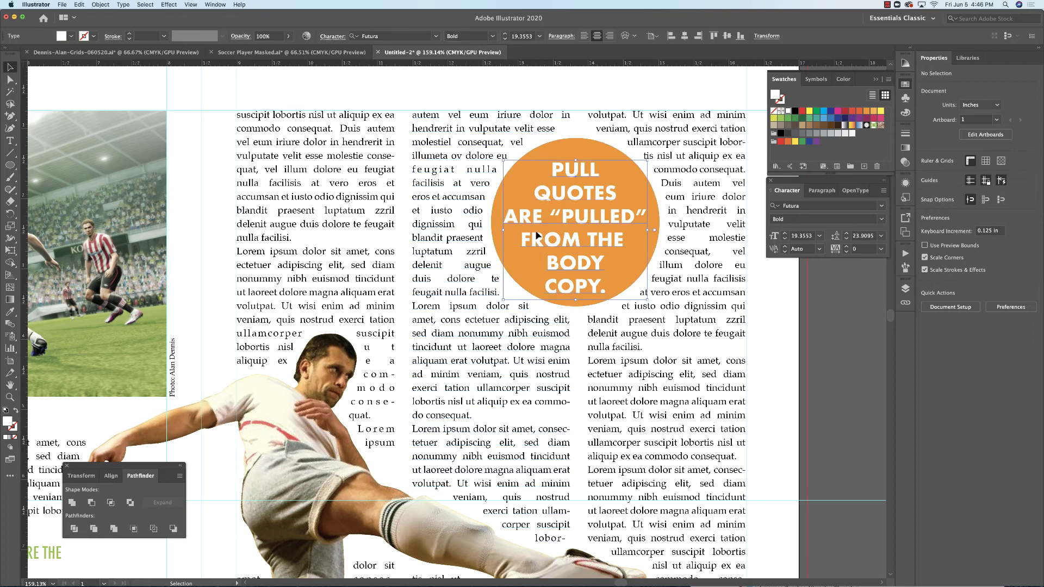
shift+click(495, 232)
drag(495, 233, 488, 253)
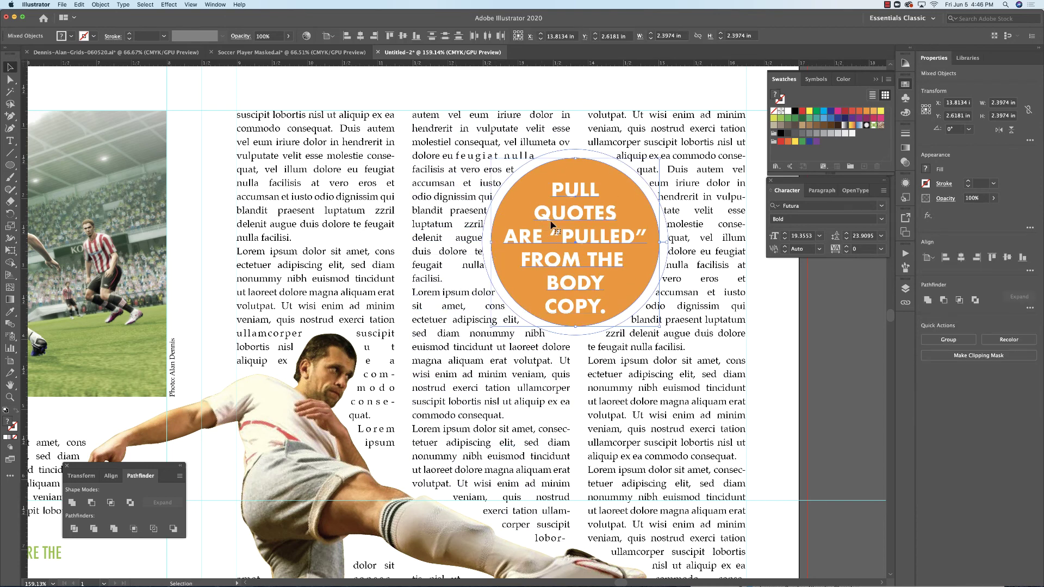
drag(551, 226, 551, 206)
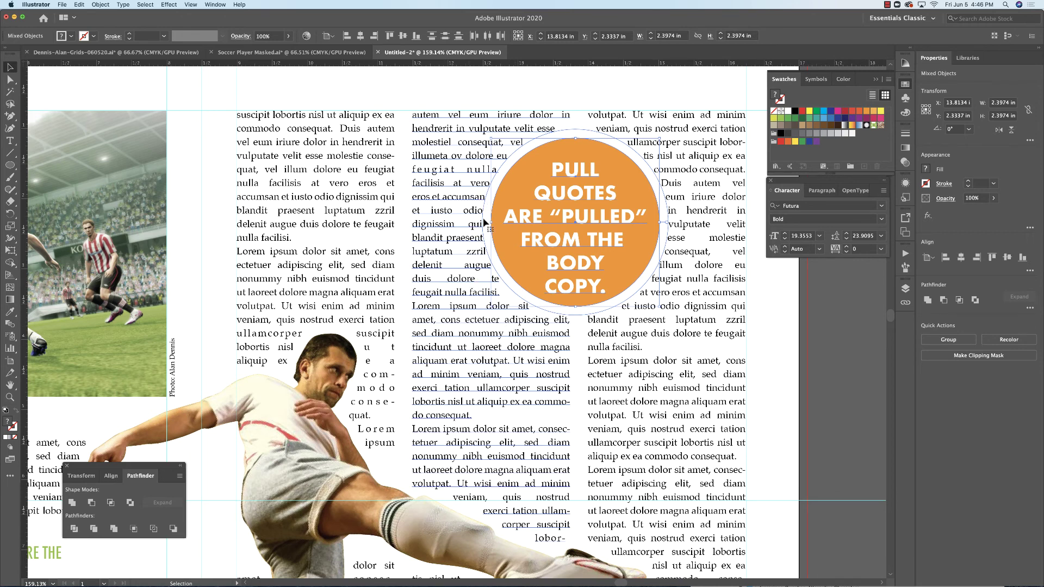
key(super+shift+a)
Step: Set the tracking of "delenit augue" in the middle column beside the orange circle to 100, with the full character options shown
alt+click(530, 324)
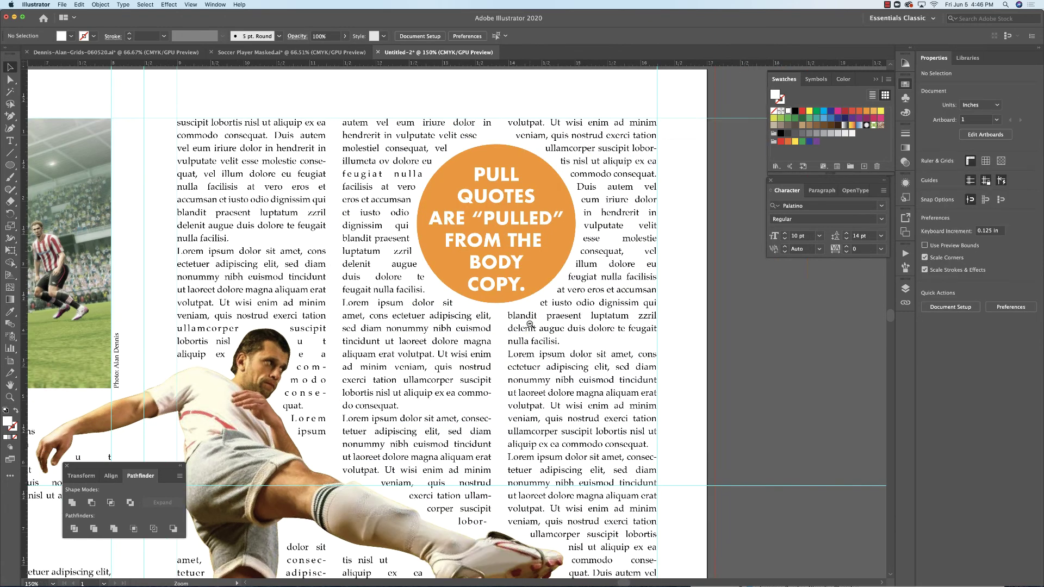
alt+click(493, 313)
click(472, 303)
drag(610, 299, 615, 299)
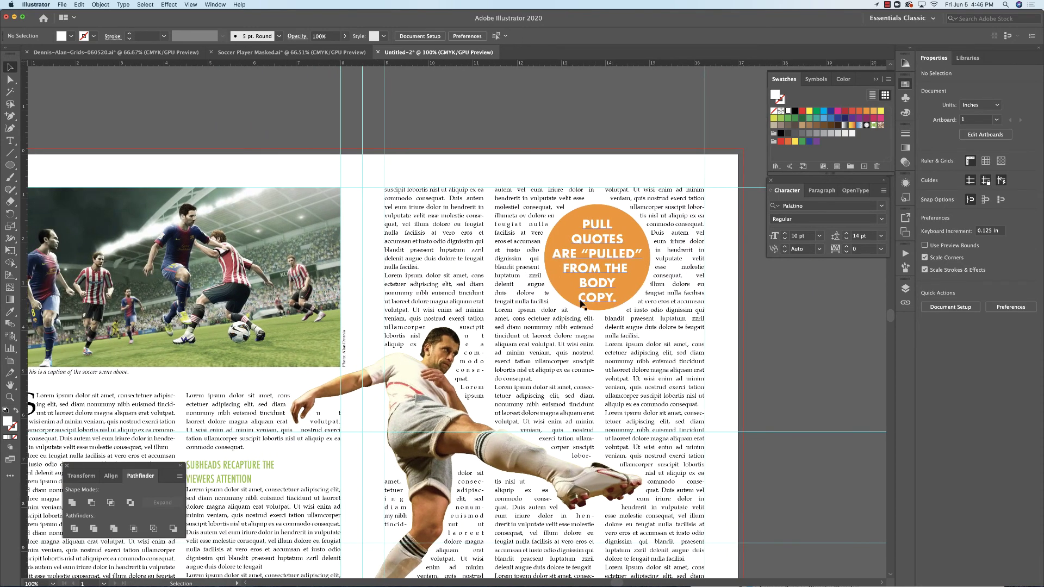
key(t)
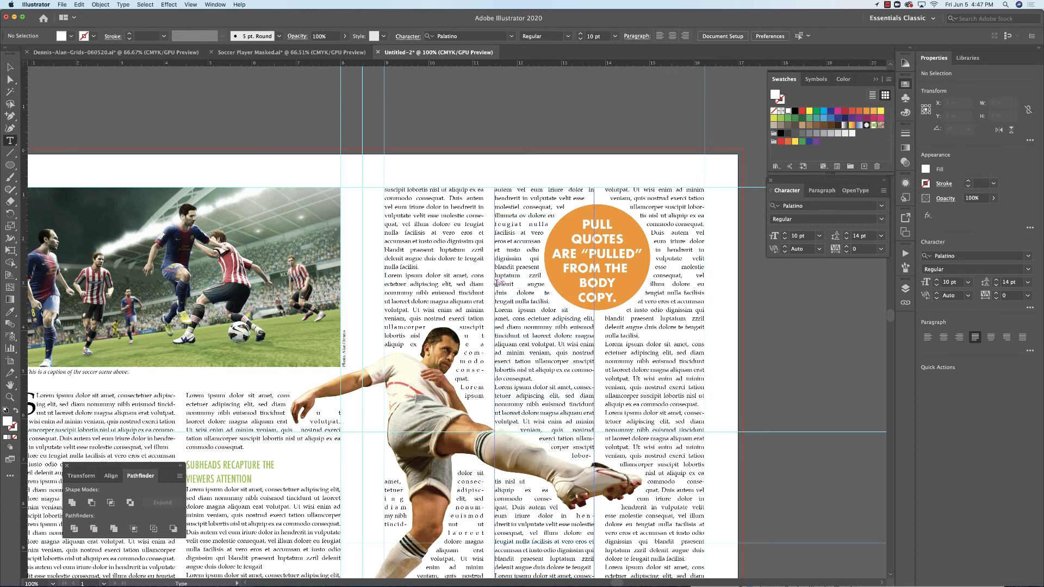
drag(496, 284, 545, 284)
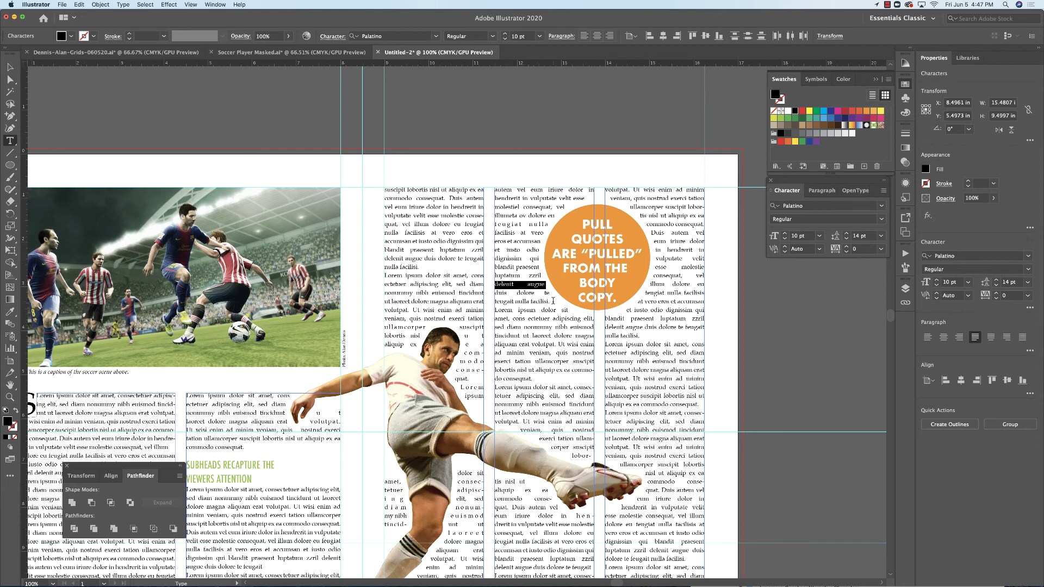
click(885, 188)
click(904, 196)
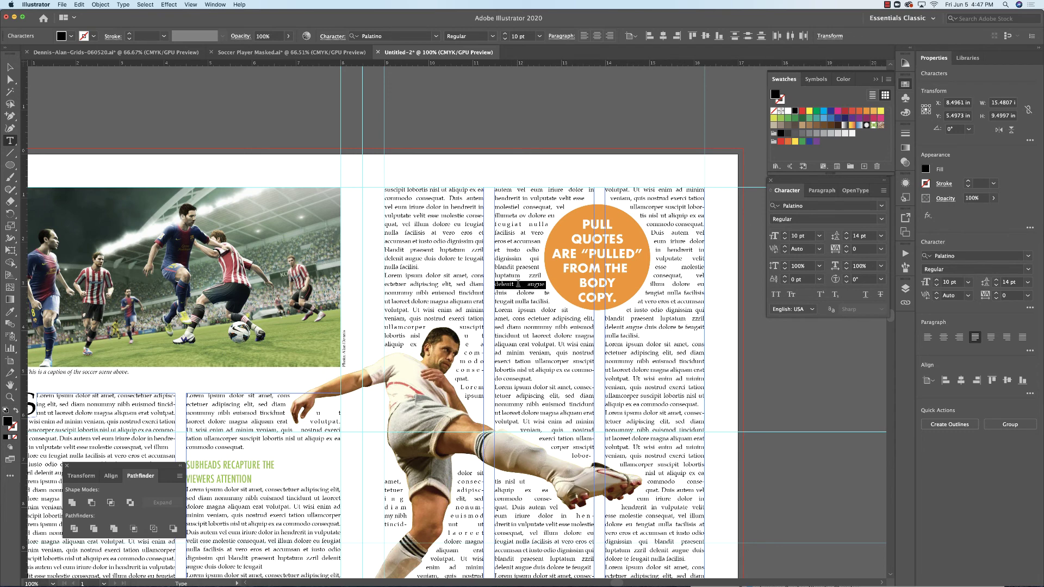
click(881, 266)
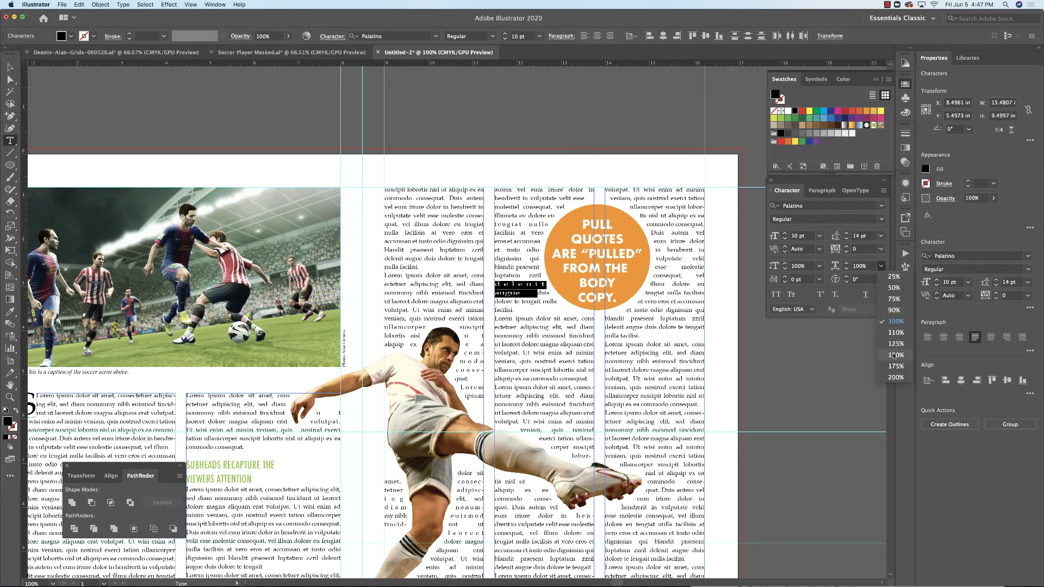
click(866, 275)
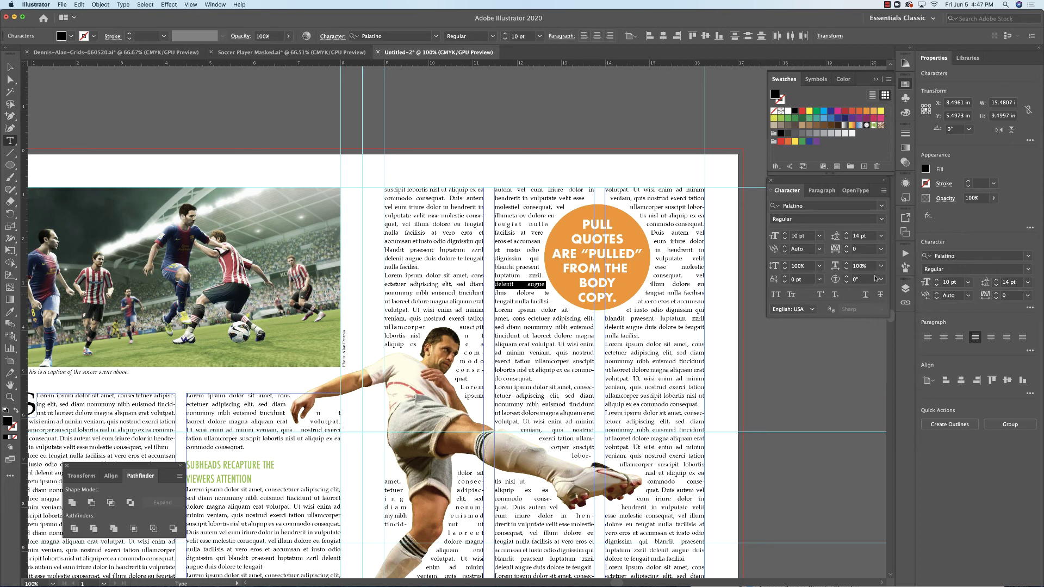
click(881, 249)
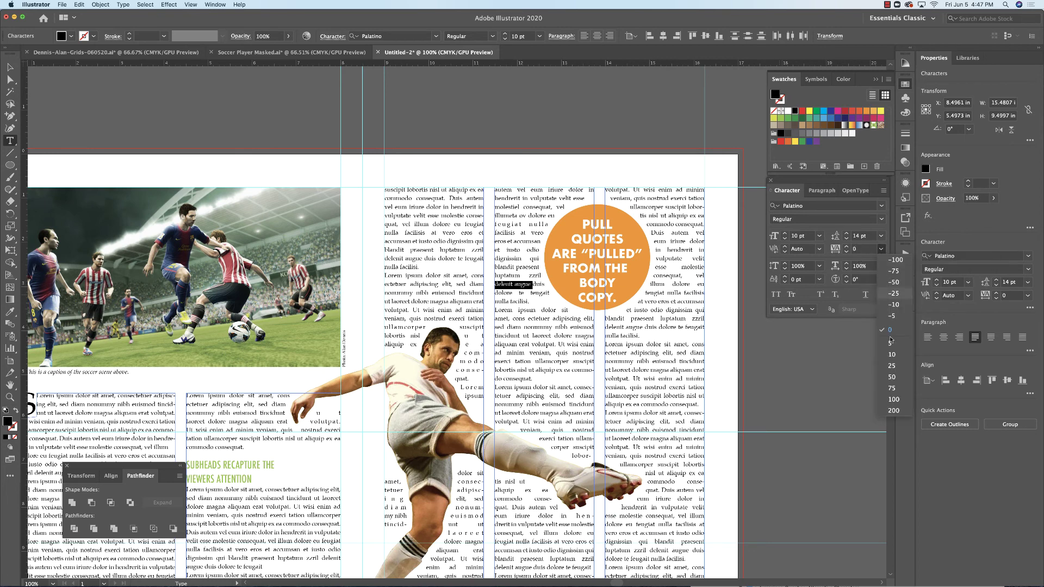
click(893, 399)
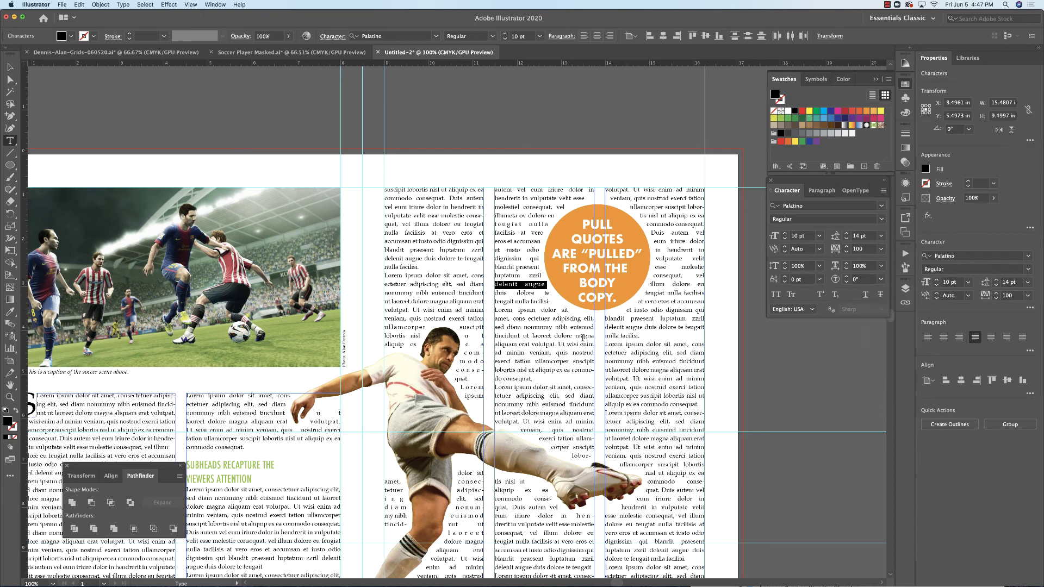
click(542, 302)
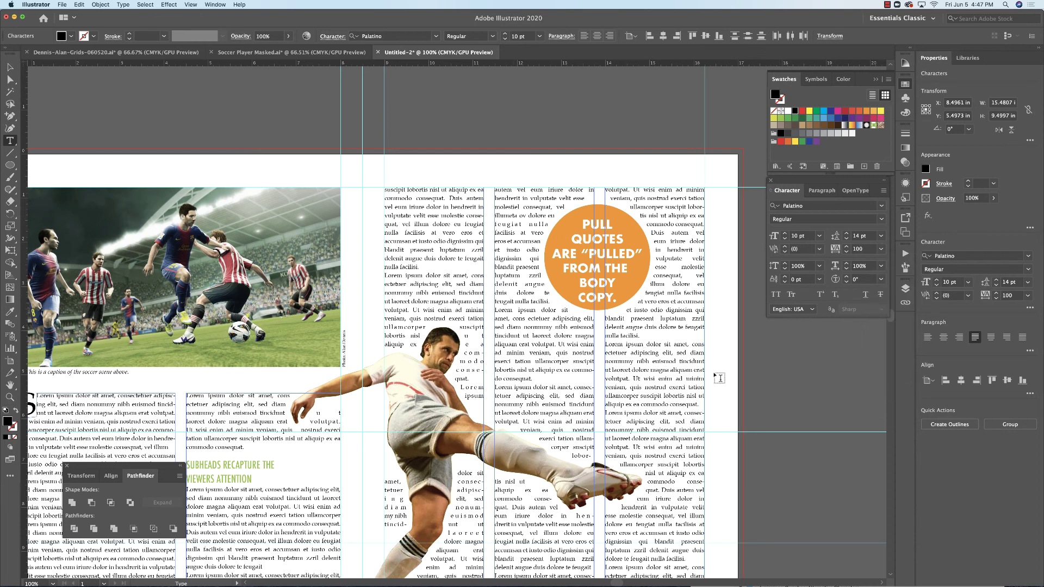
key(Escape)
click(289, 109)
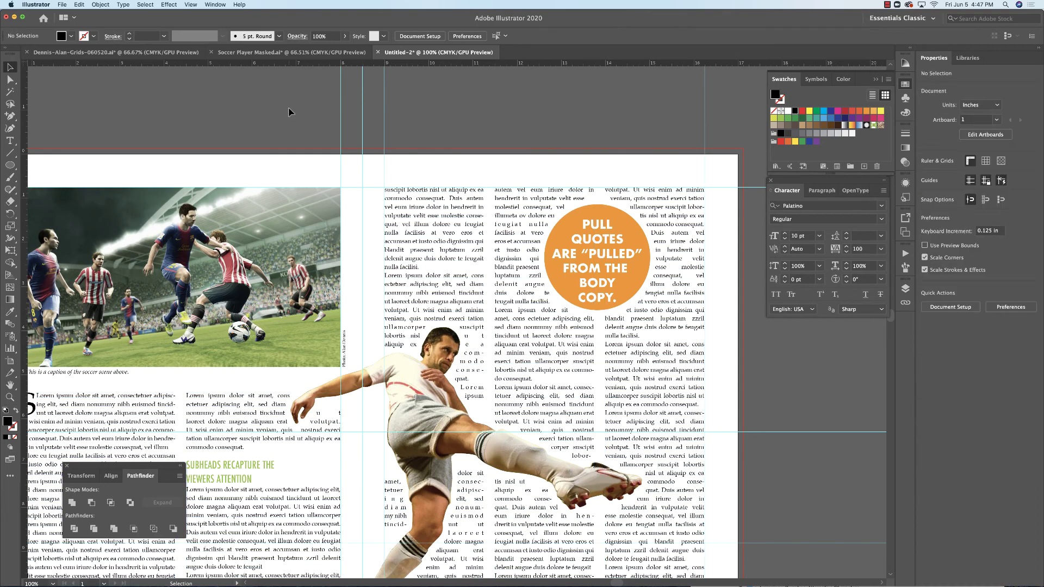
Step: Draw a black rectangle about 3.57 in wide and 4.16 in high on the pasteboard beside page 22
key(z)
alt+click(289, 111)
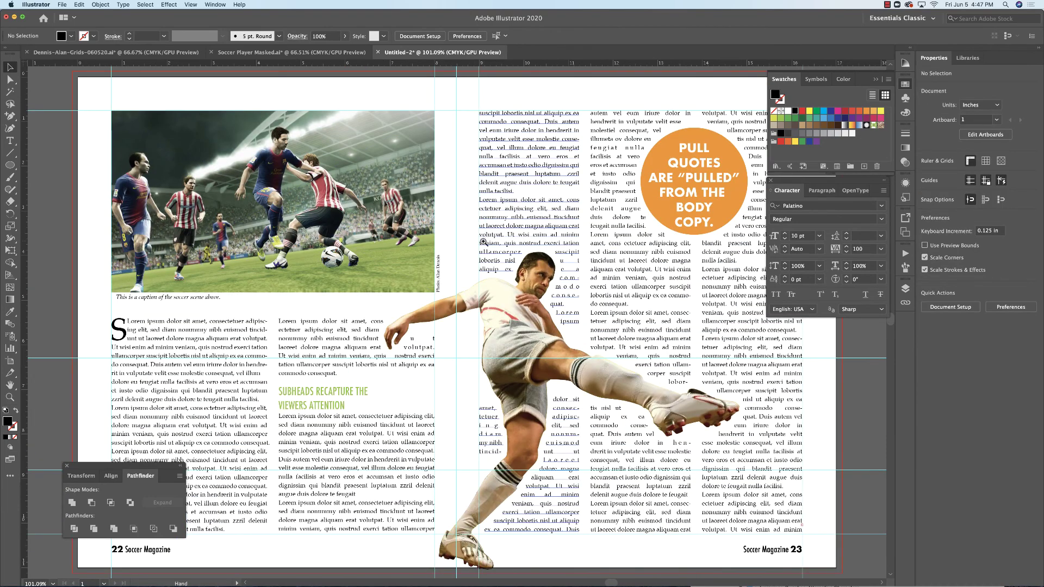
click(484, 257)
drag(485, 257, 515, 202)
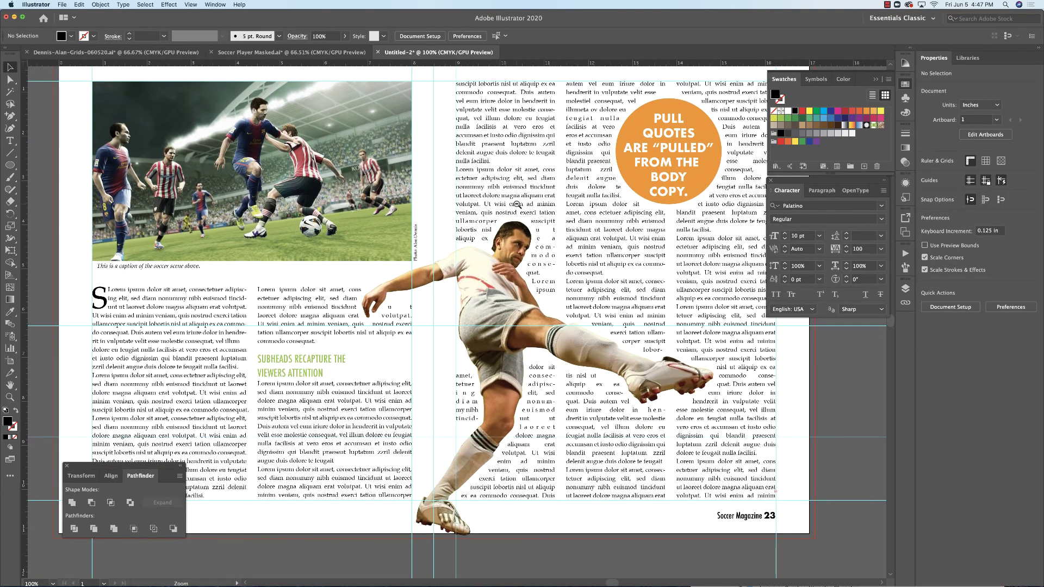
key(super+minus)
drag(509, 245, 537, 160)
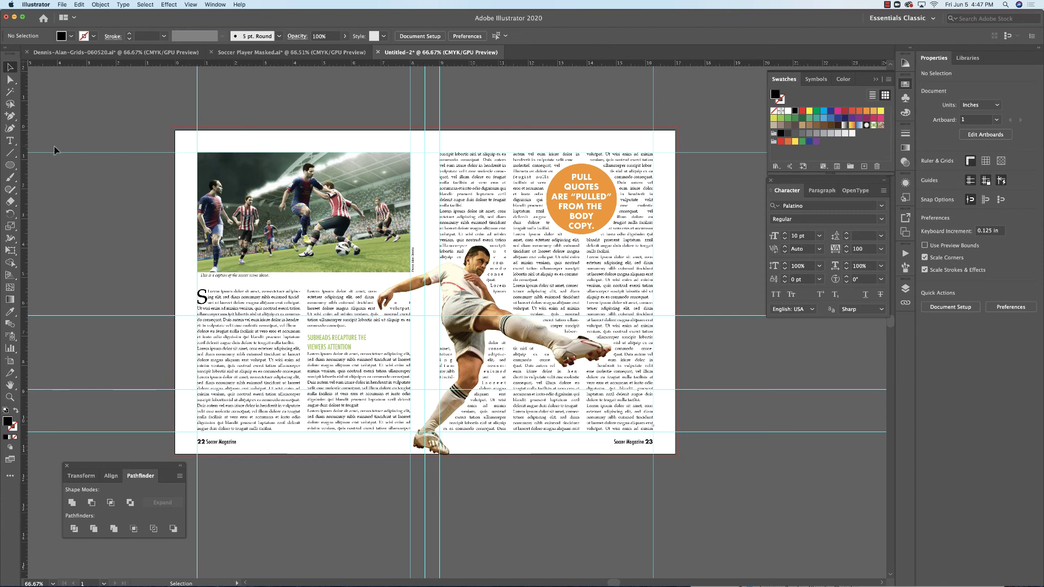
click(10, 165)
click(63, 164)
drag(58, 124, 164, 245)
scroll(118, 131, up, 1)
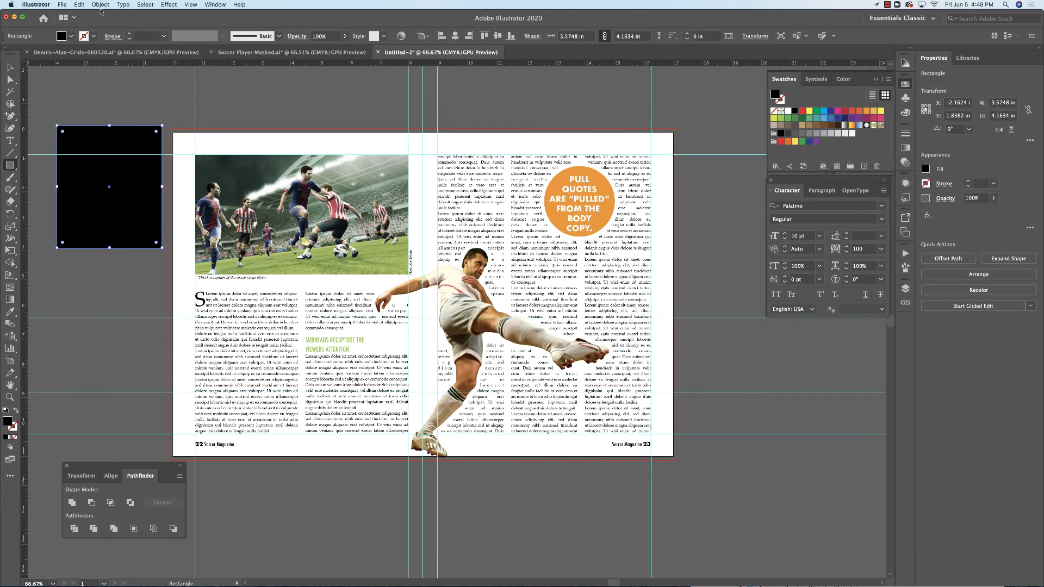
Step: Start Split Into Grid on the black rectangle with 3 columns, 2 rows and the preview enabled
click(101, 5)
mouse_move(136, 208)
mouse_move(134, 186)
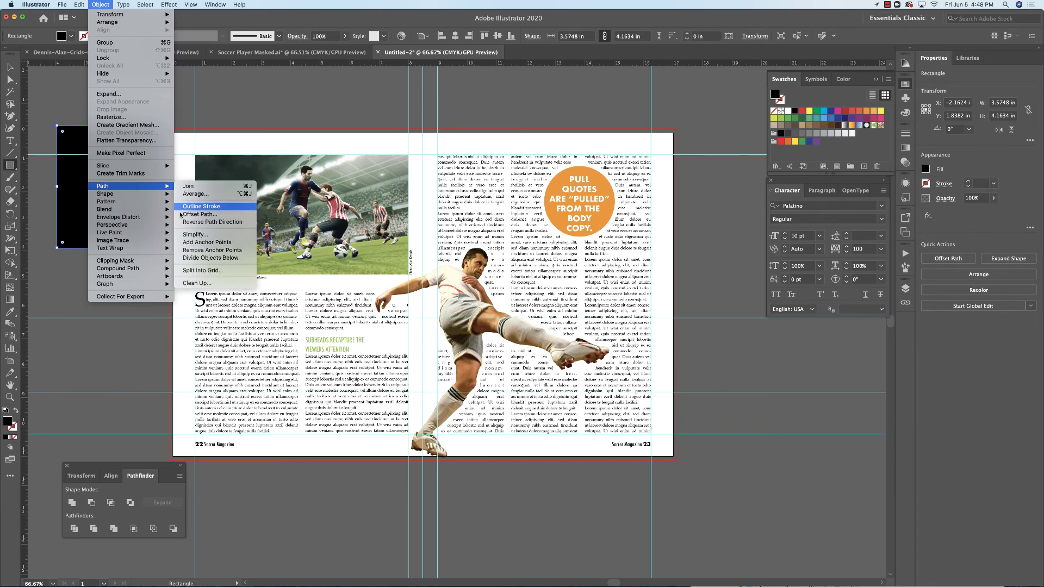
click(203, 271)
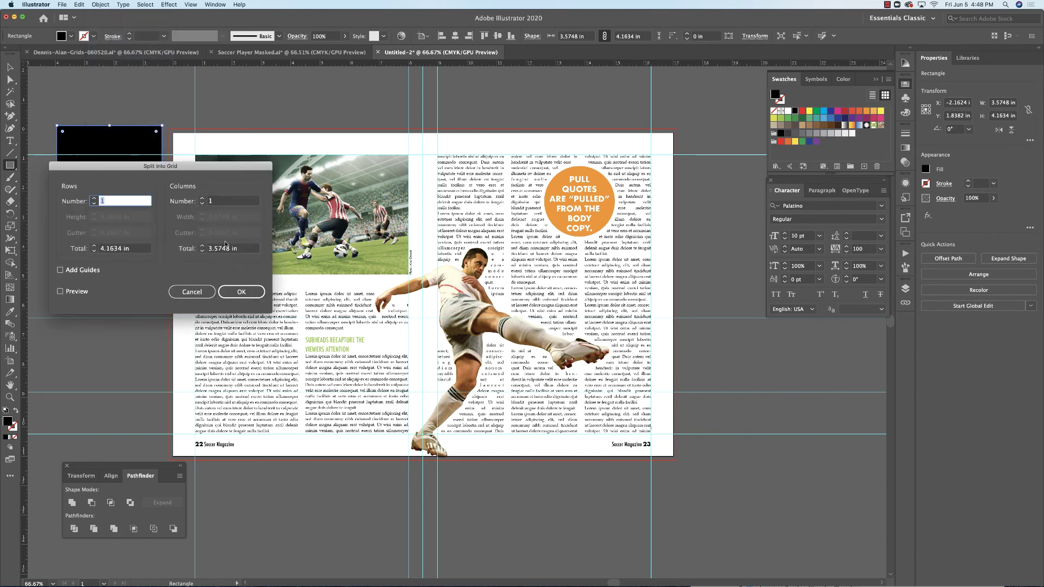
drag(144, 164, 443, 216)
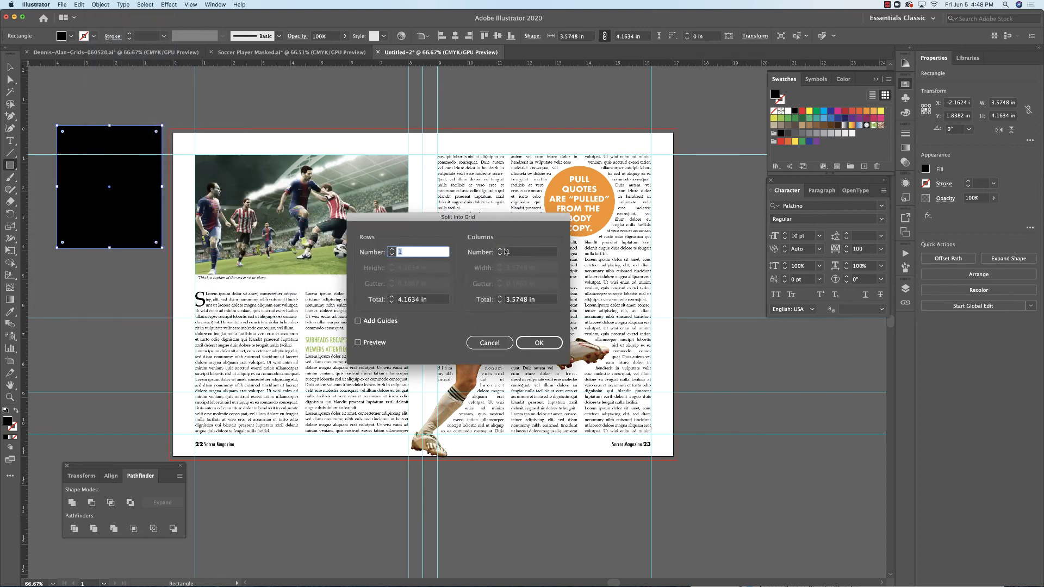
click(499, 252)
text(2)
click(499, 250)
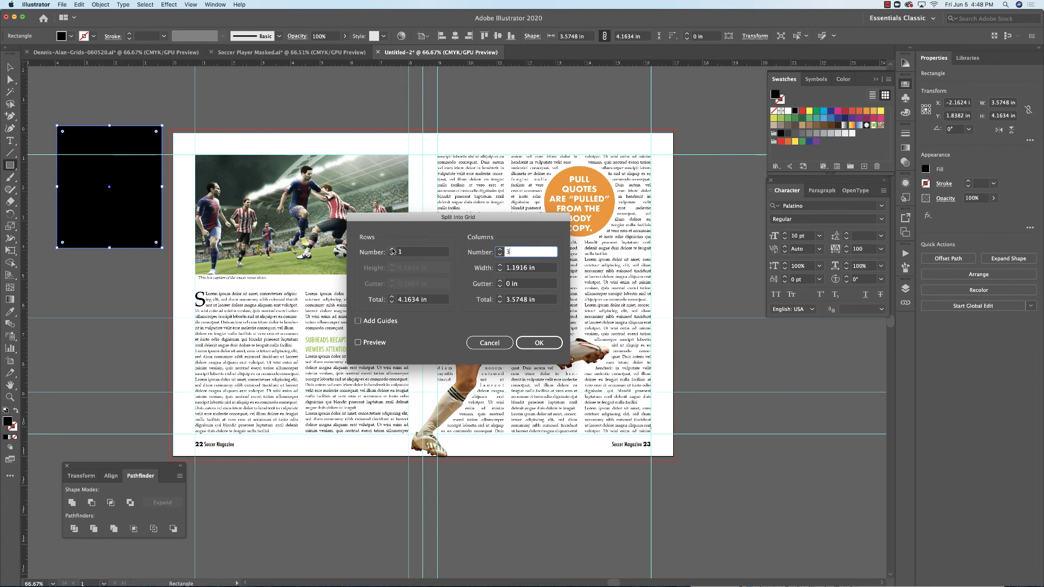
click(399, 252)
text(2)
click(358, 343)
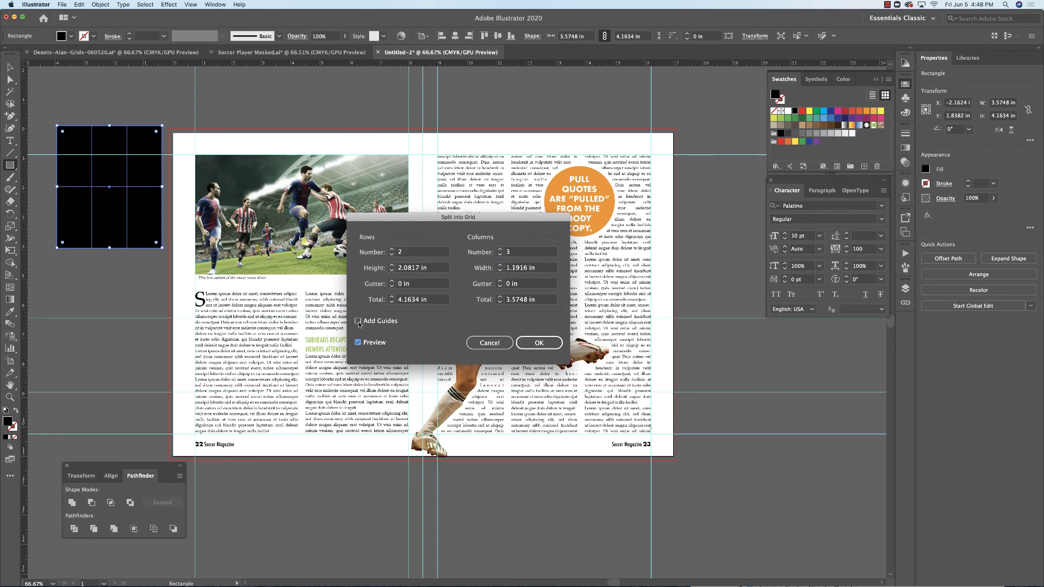
Step: Set the column and row gutters to 0.125 in and apply the grid split
click(500, 281)
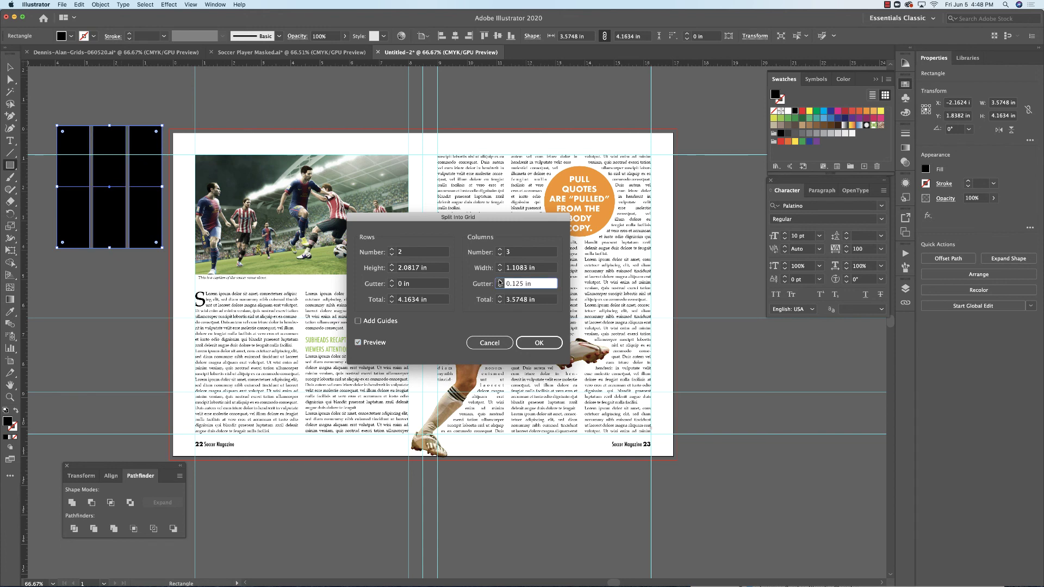
click(391, 282)
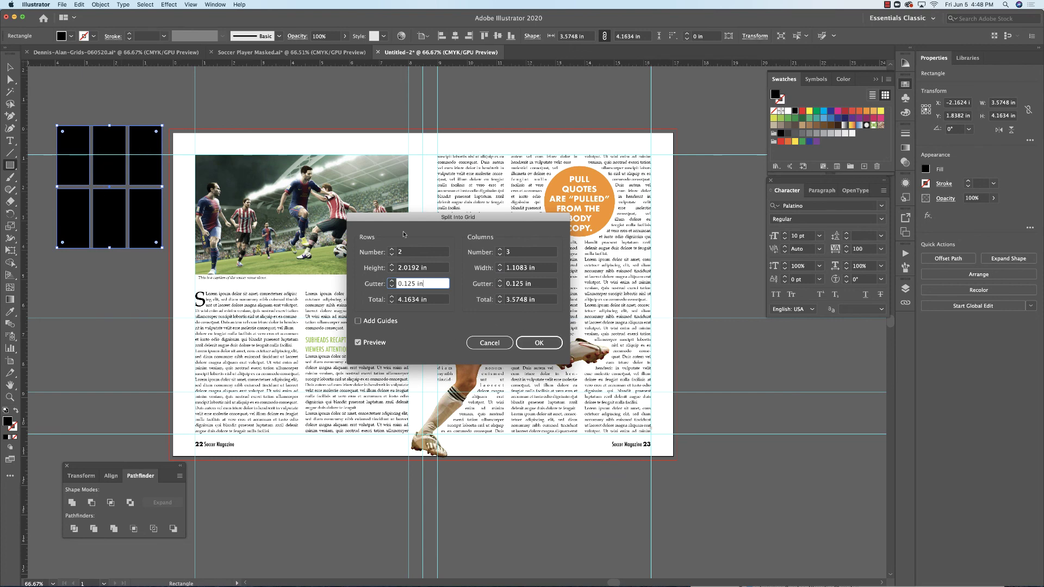
click(540, 343)
Step: Try pulling individual top-row cells out of the black grid, undoing the moves
click(10, 79)
drag(49, 84, 62, 102)
drag(109, 155, 147, 84)
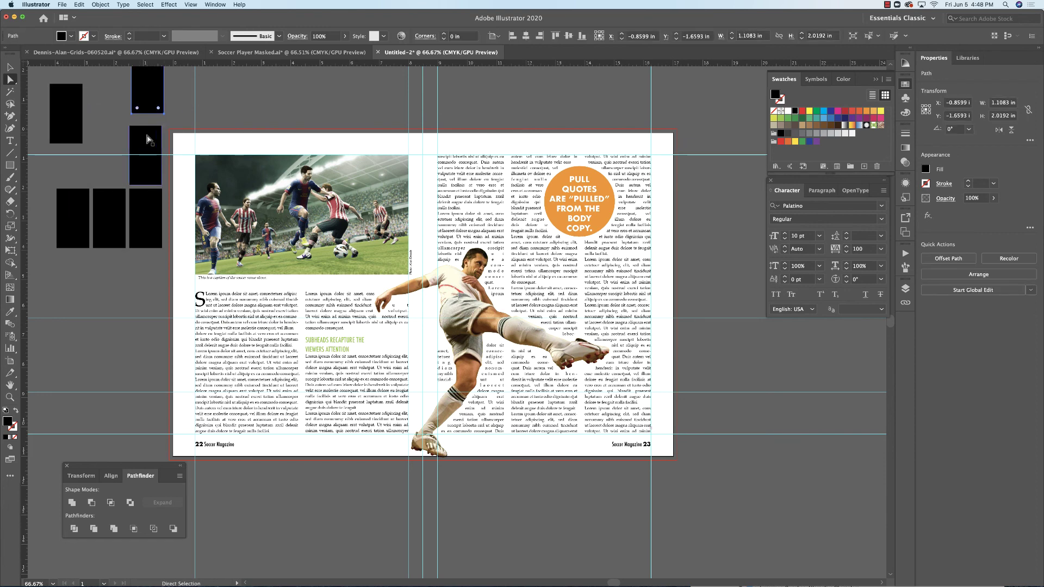
key(v)
key(cmd+z)
key(cmd+z)
Step: Delete all six cells of the black grid from the pasteboard
key(v)
drag(52, 104, 144, 247)
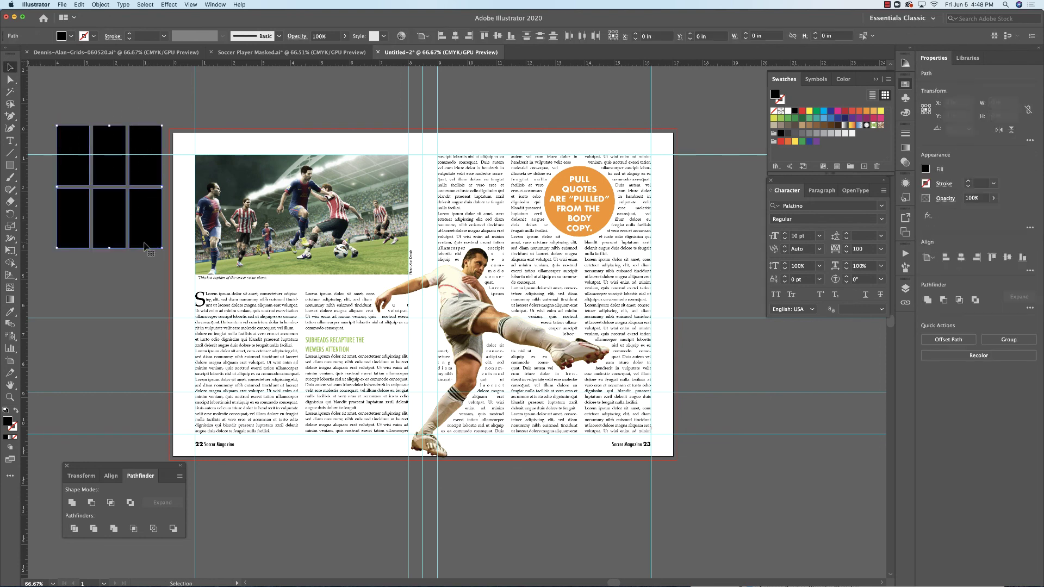
key(Delete)
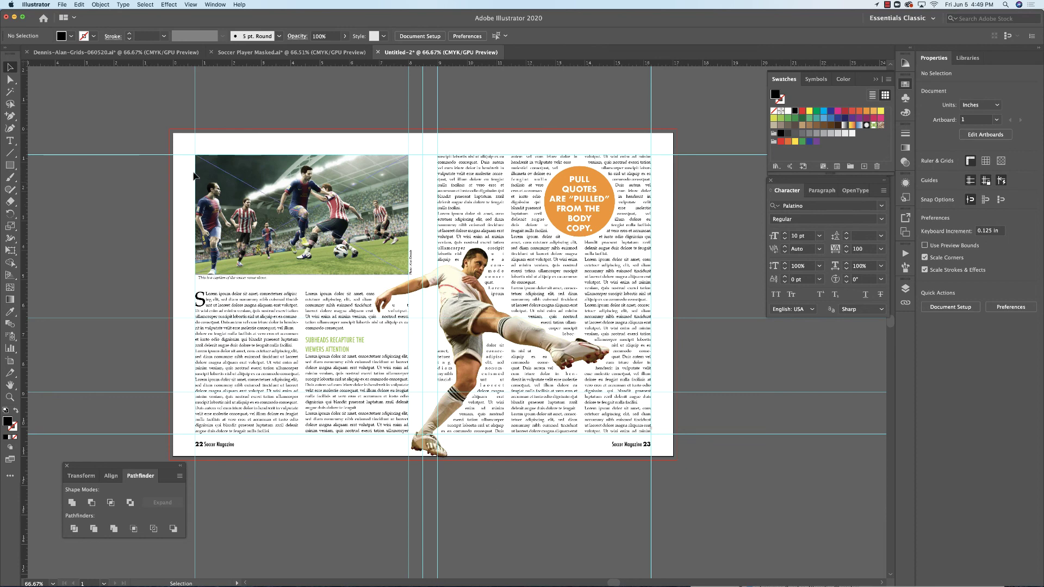
click(64, 4)
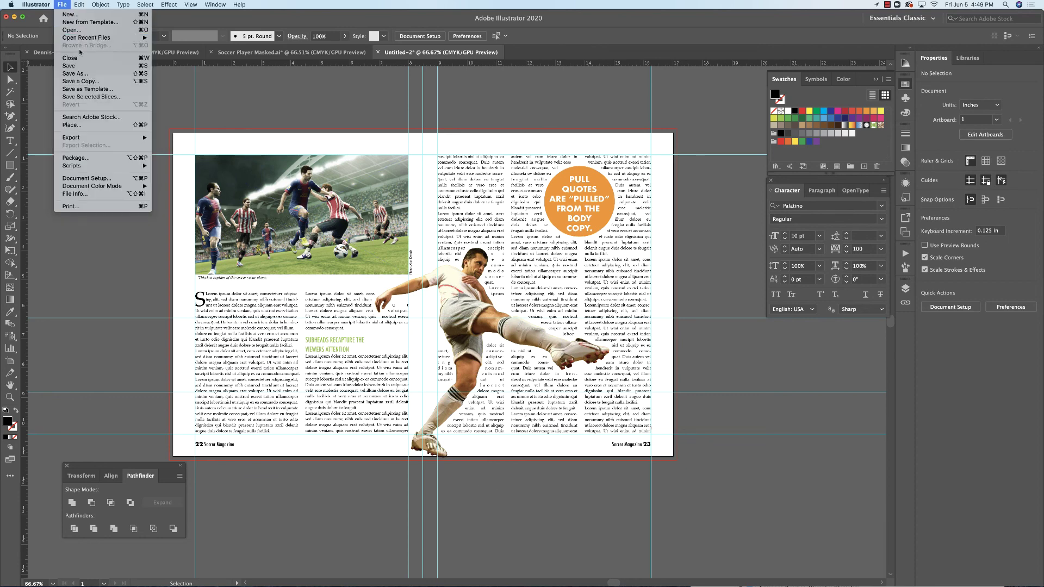
click(178, 75)
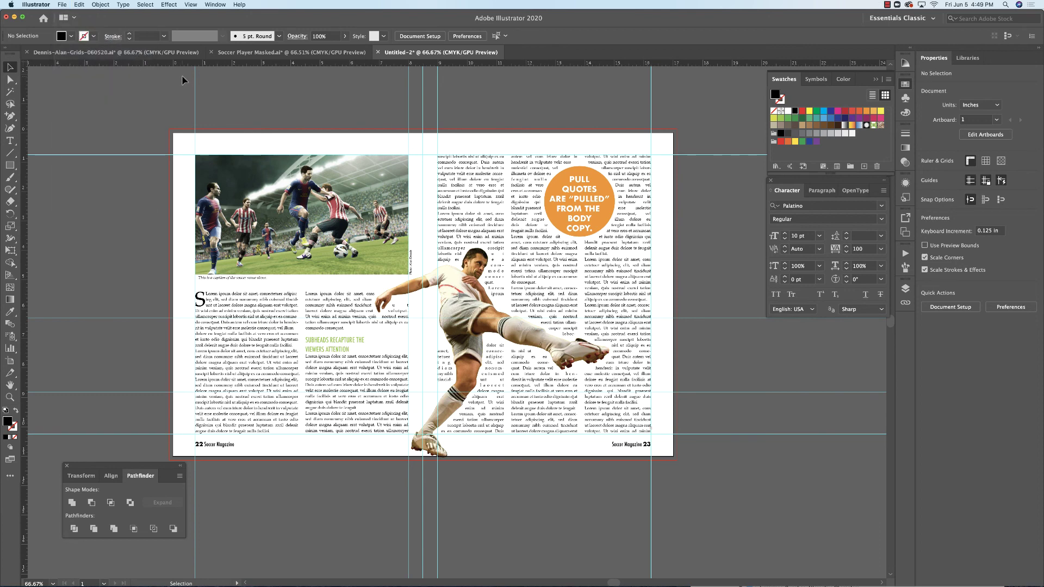